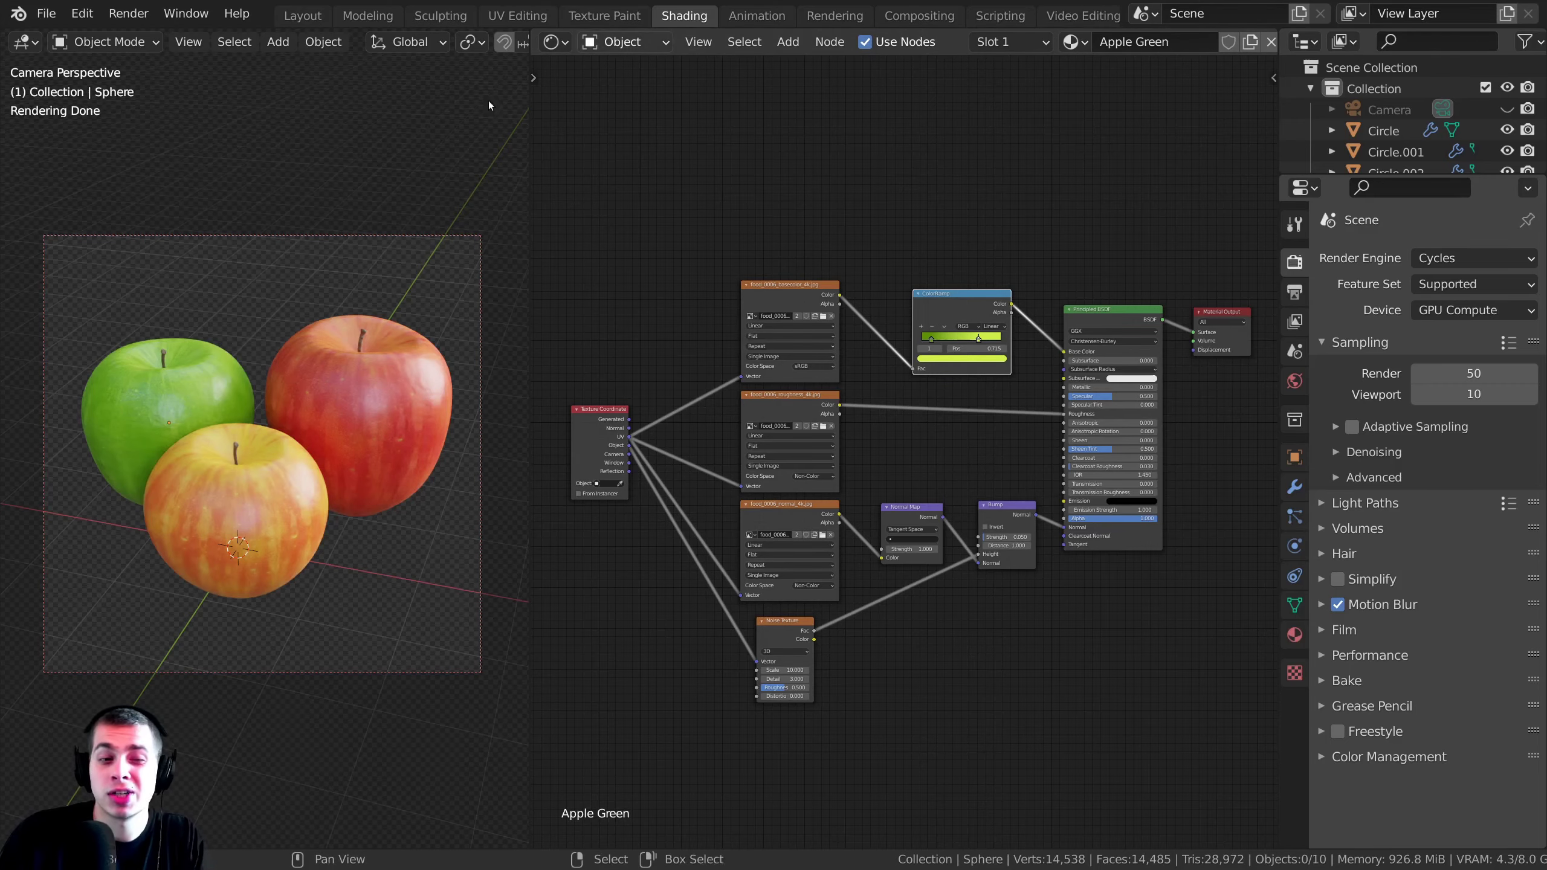
- Frame the Apple Green node tree and move the basecolor image node to a new spot
middle_click_drag(330, 386, 341, 397, "shift")
scroll(385, 411, "up", 1)
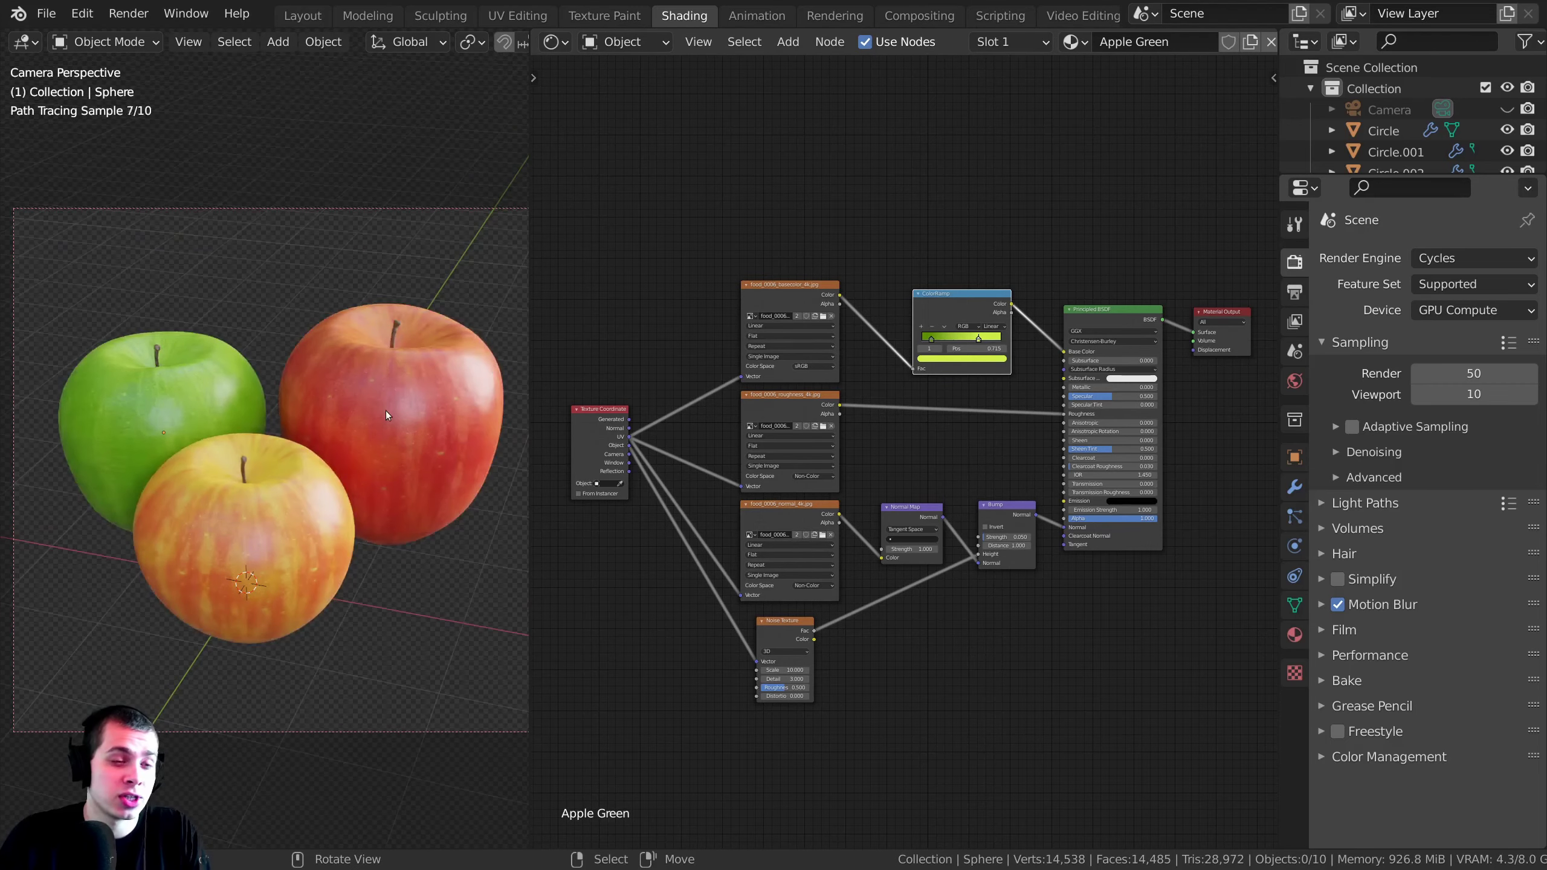
middle_click_drag(415, 331, 380, 310, "shift")
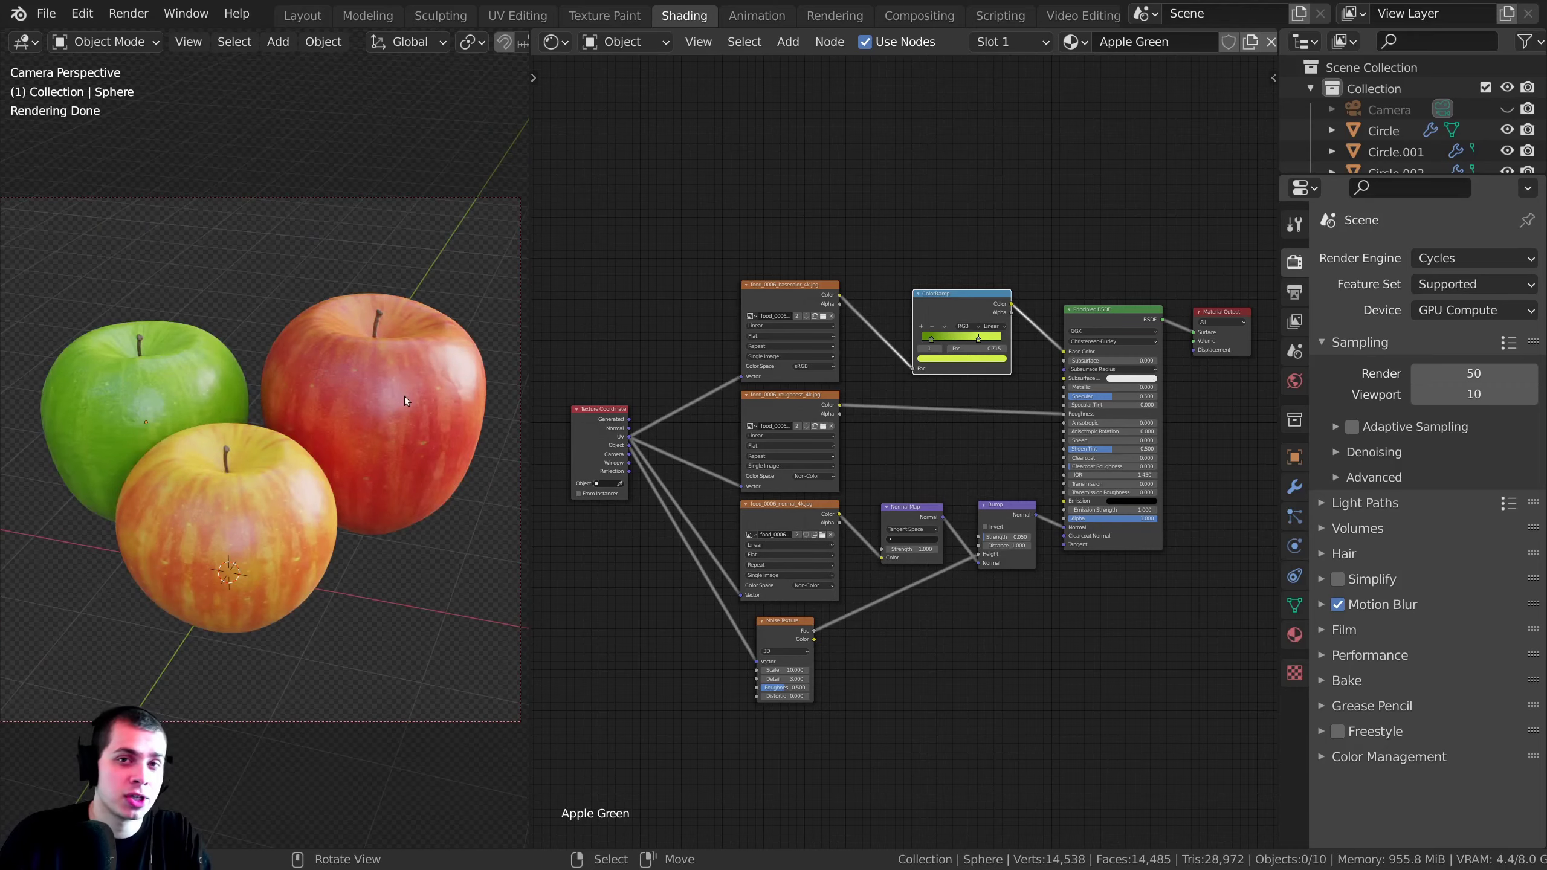
scroll(800, 548, "up", 1)
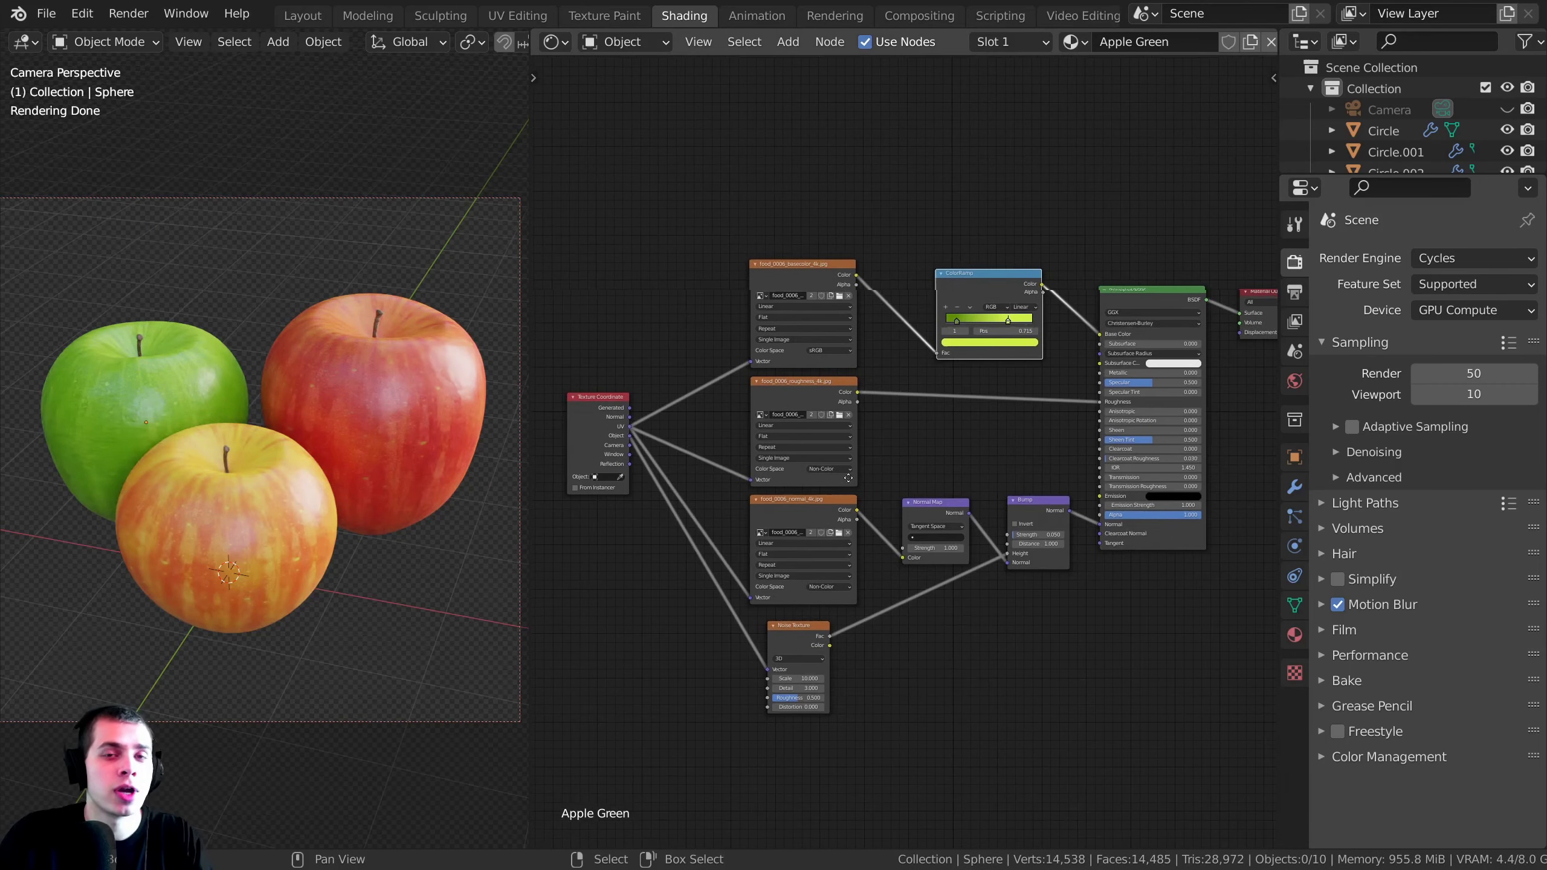
scroll(800, 548, "up", 3)
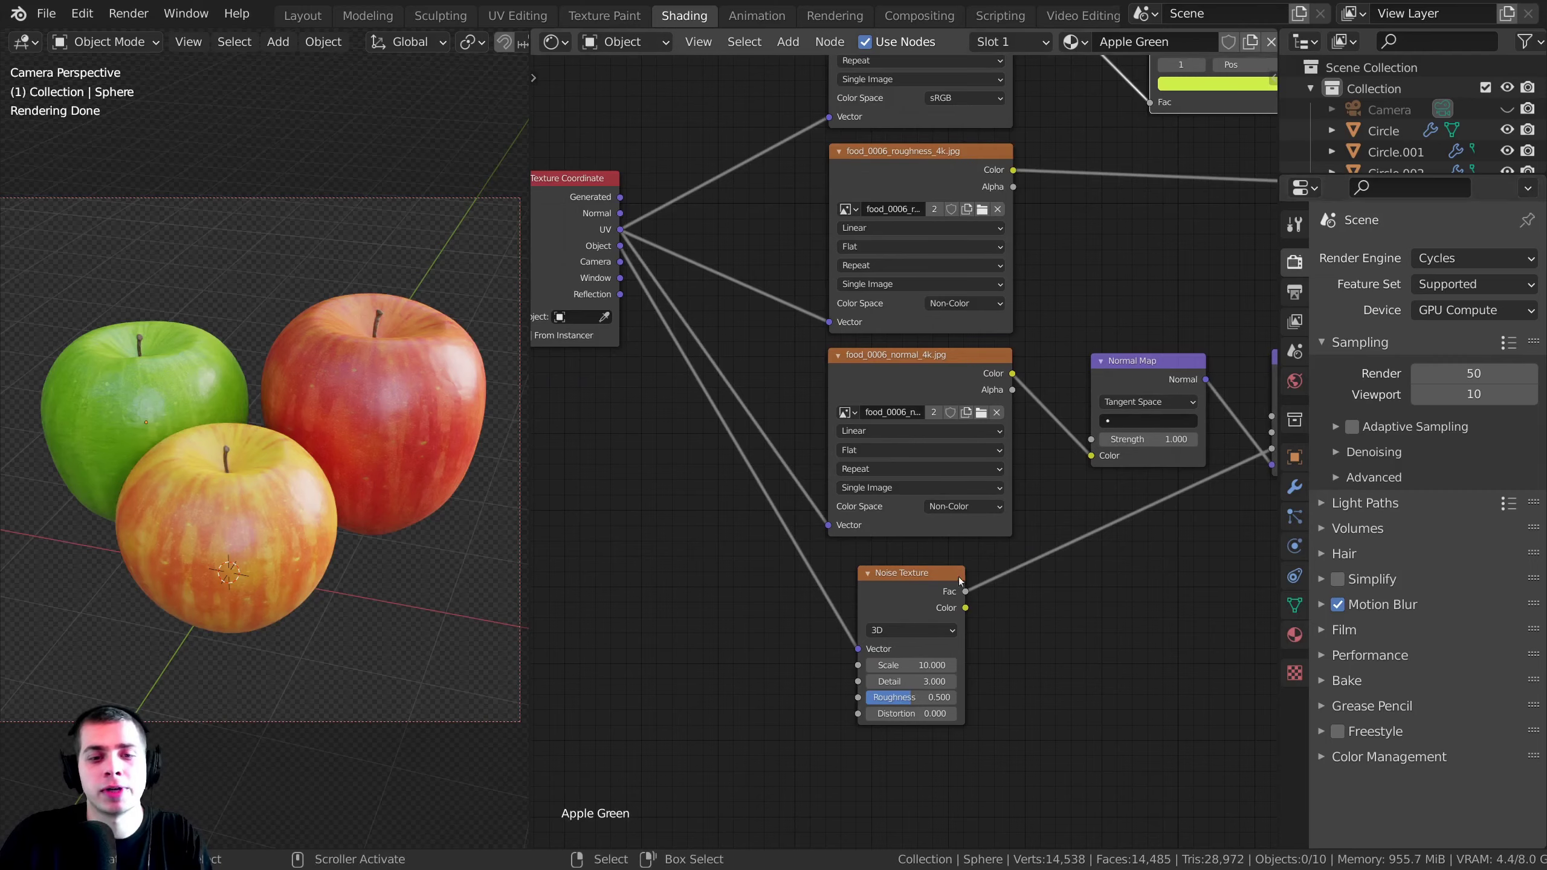
middle_click_drag(900, 590, 863, 705)
scroll(863, 705, "down", 1)
mouse_move(871, 135)
left_mouse_down()
mouse_move(858, 126)
mouse_move(873, 119)
left_mouse_up()
- Shift the ColorRamp node upward, then nudge it slightly down-left
middle_click_drag(996, 211, 776, 306)
left_click_drag(922, 256, 921, 221)
middle_click_drag(922, 267, 920, 287)
scroll(883, 298, "up", 1)
left_click_drag(943, 308, 936, 316)
- Reposition the Noise Texture node slightly, selecting the Bump node along the way
scroll(895, 487, "down", 3)
middle_click_drag(890, 597, 1101, 189)
scroll(898, 475, "up", 4)
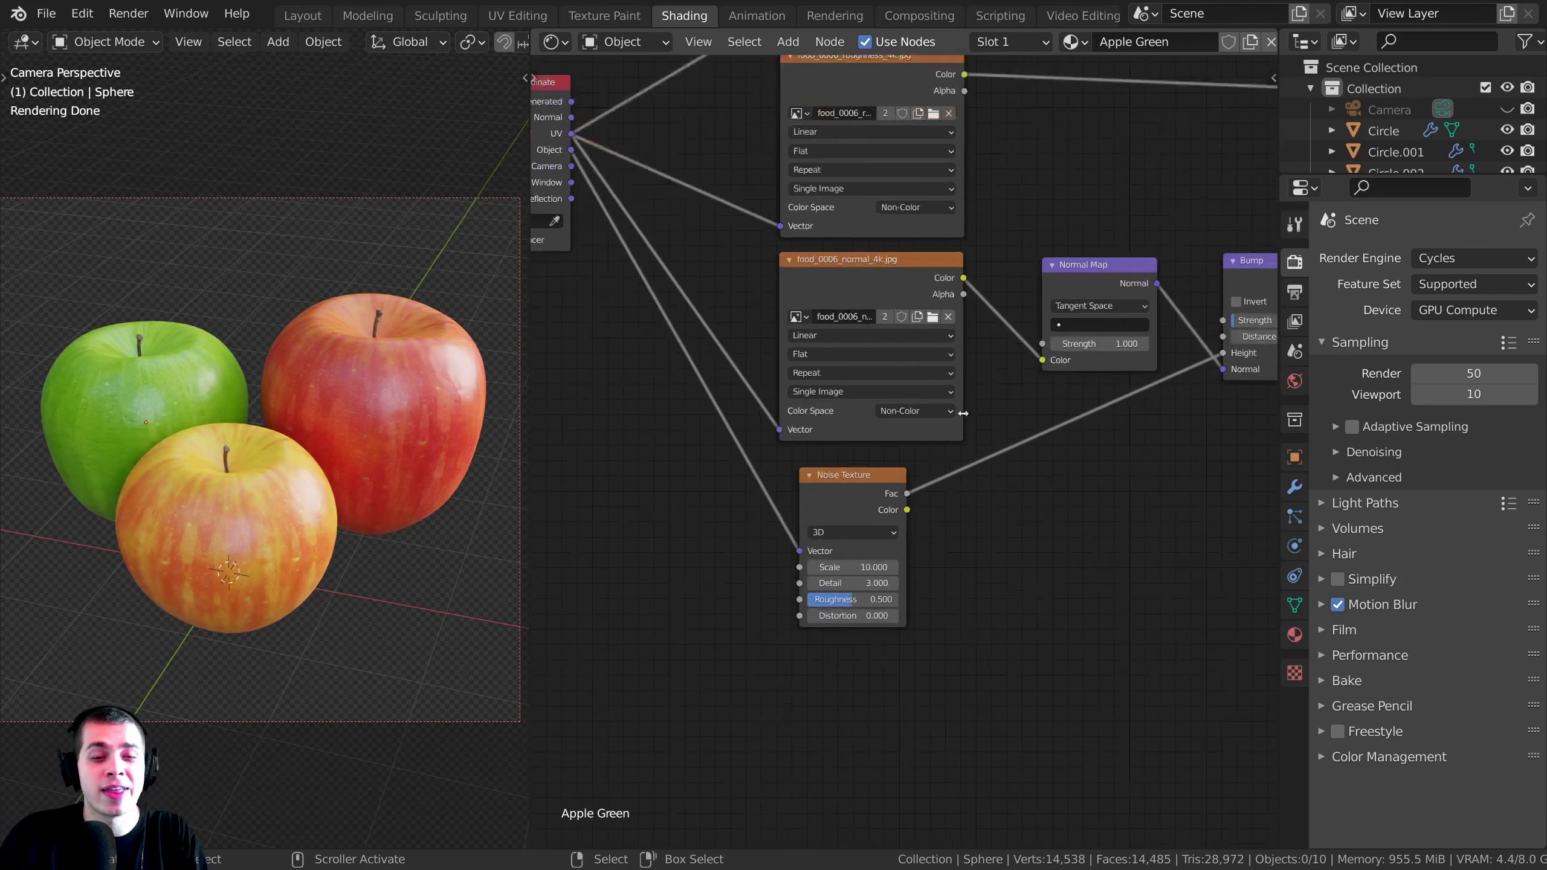
mouse_move(840, 488)
left_mouse_down()
mouse_move(811, 504)
mouse_move(827, 500)
left_mouse_up()
scroll(827, 506, "down", 3)
middle_click_drag(827, 509, 903, 534)
left_click_drag(903, 535, 896, 527)
middle_click_drag(1127, 518, 863, 522)
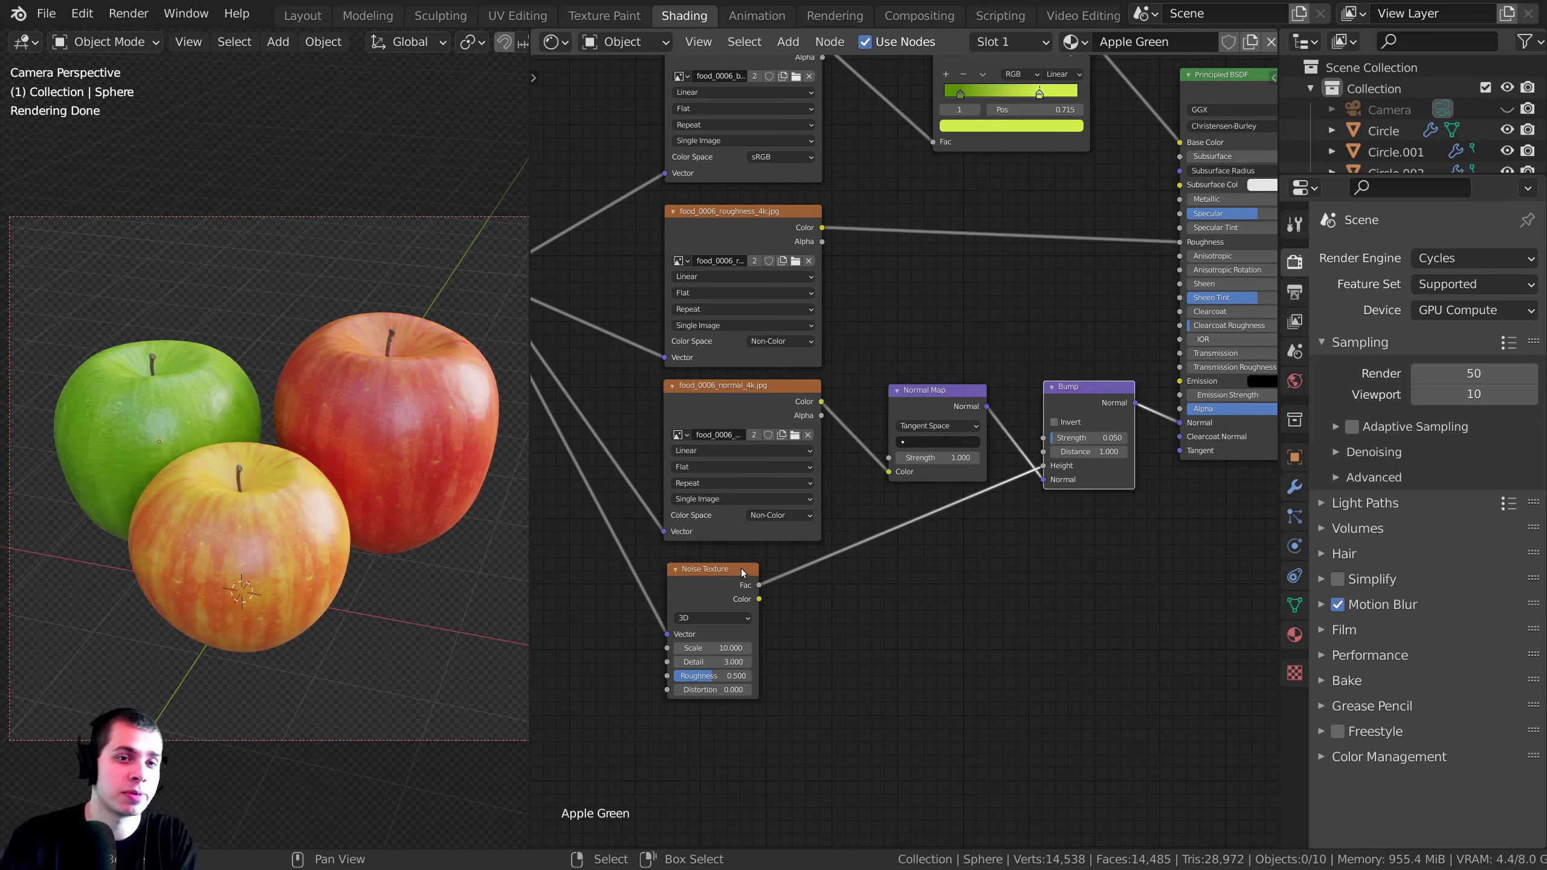
left_click_drag(731, 598, 735, 599)
- Nudge the basecolor image node slightly to the right
middle_click_drag(777, 580, 814, 481)
middle_click_drag(830, 126, 870, 195)
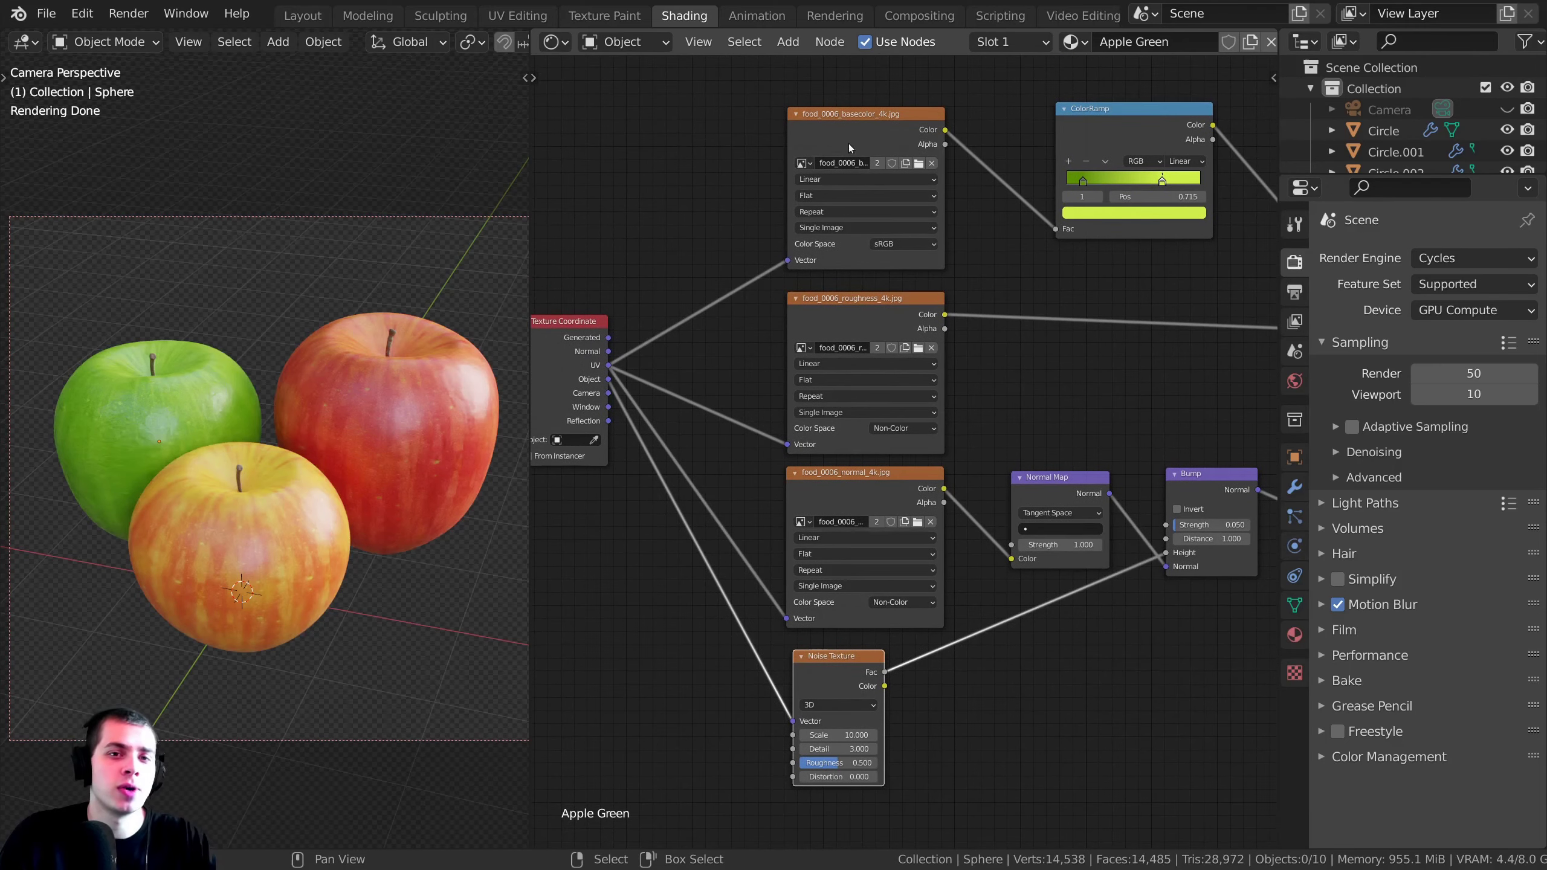
left_click_drag(847, 143, 851, 137)
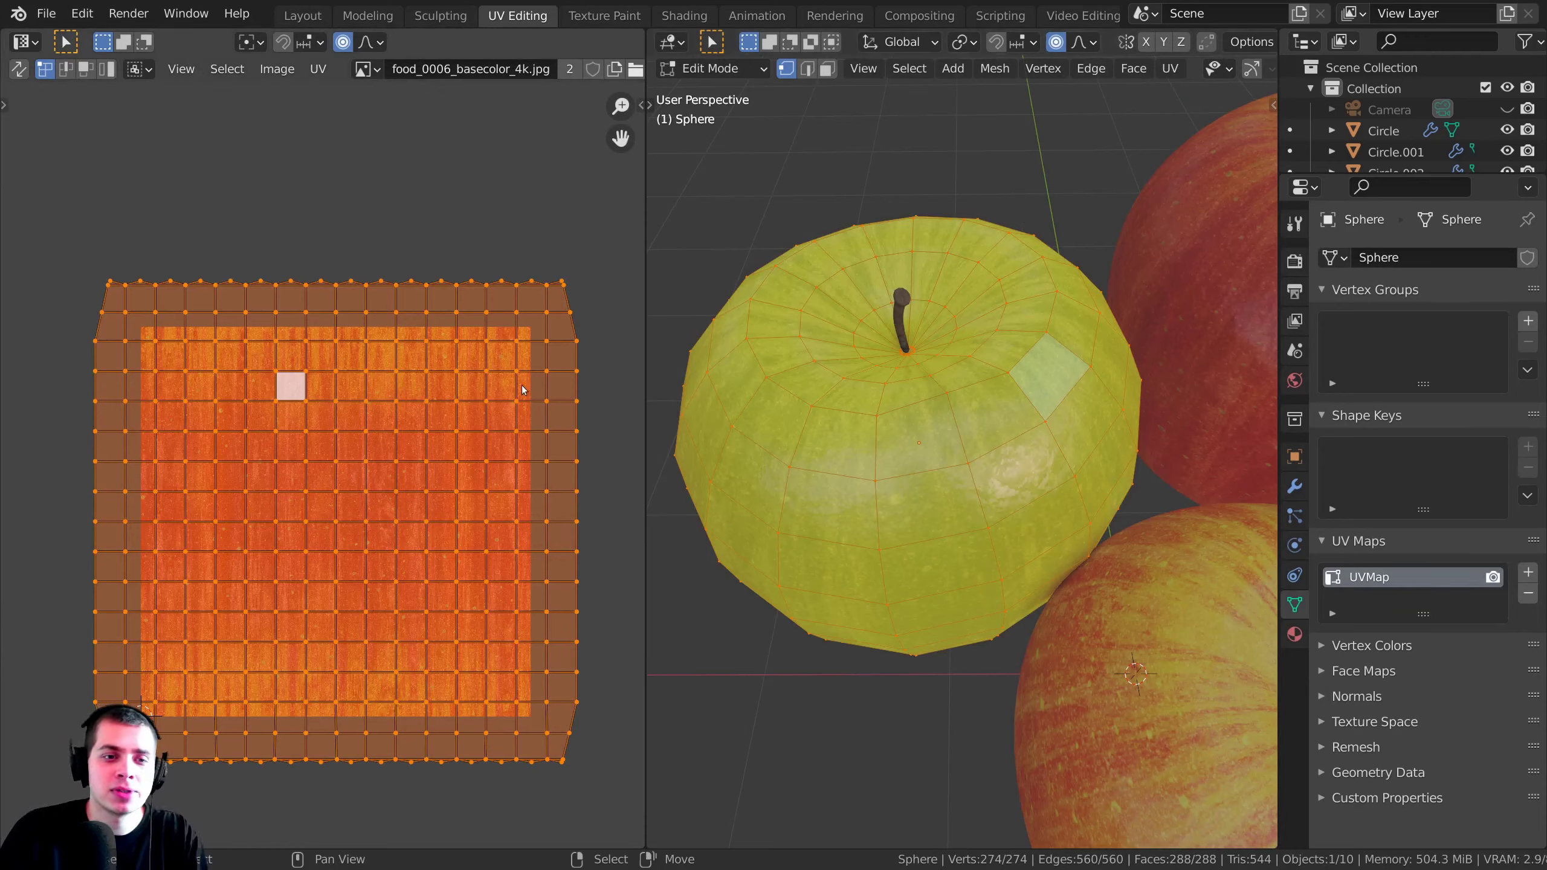
- Unwrap the green apple with Smart UV Project using the default settings
key("u")
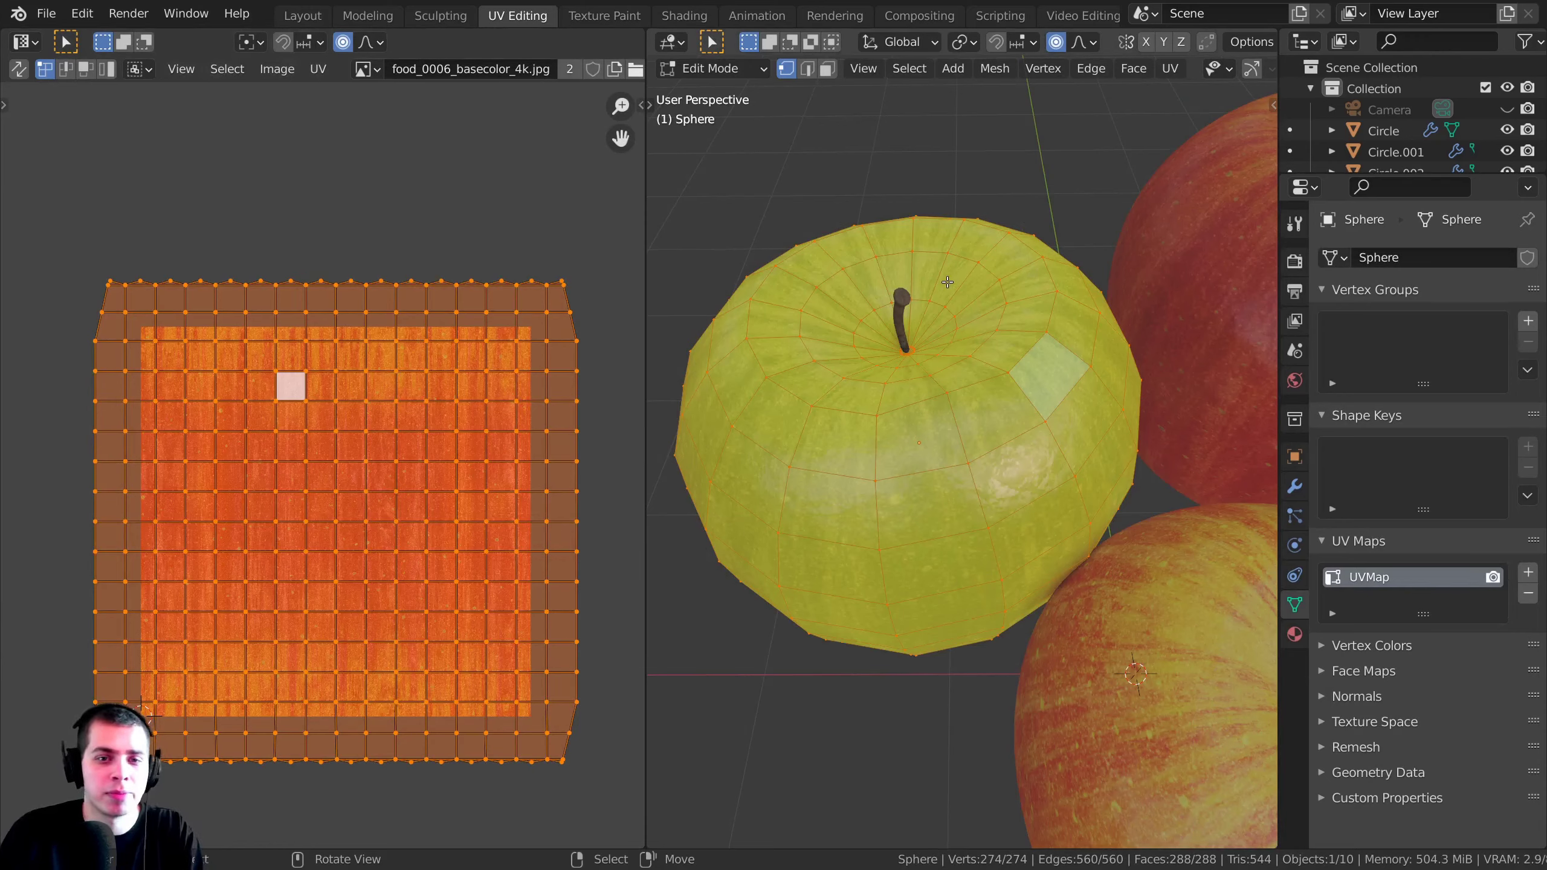
key("u")
left_click(855, 317)
key("Return")
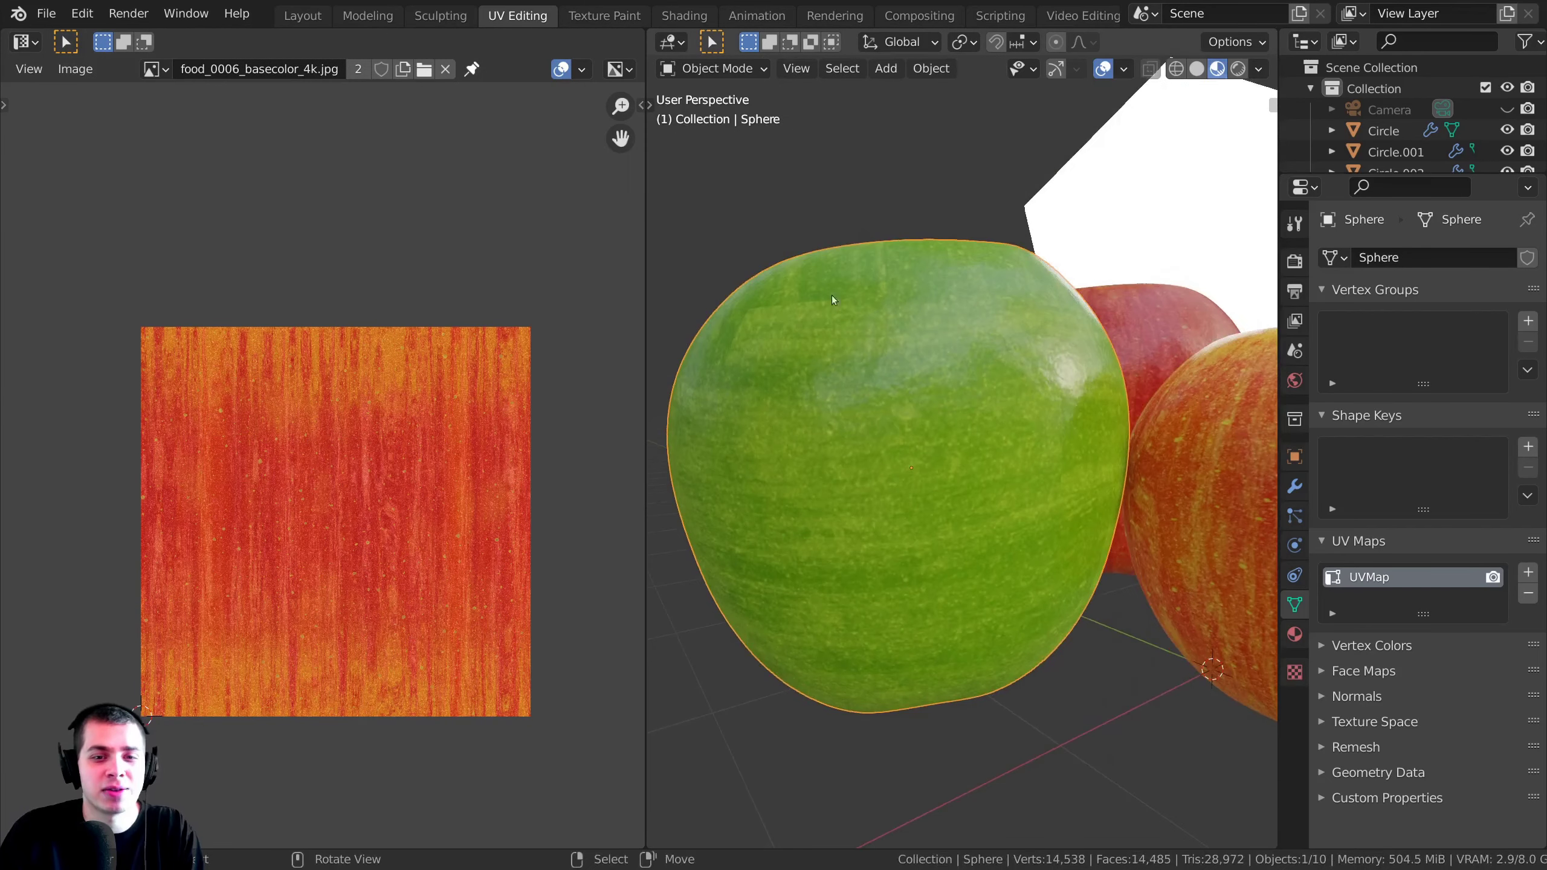
- Inspect the unwrapped apple in Object and Edit Mode, then return to the Shading workspace
middle_click_drag(832, 295, 924, 508)
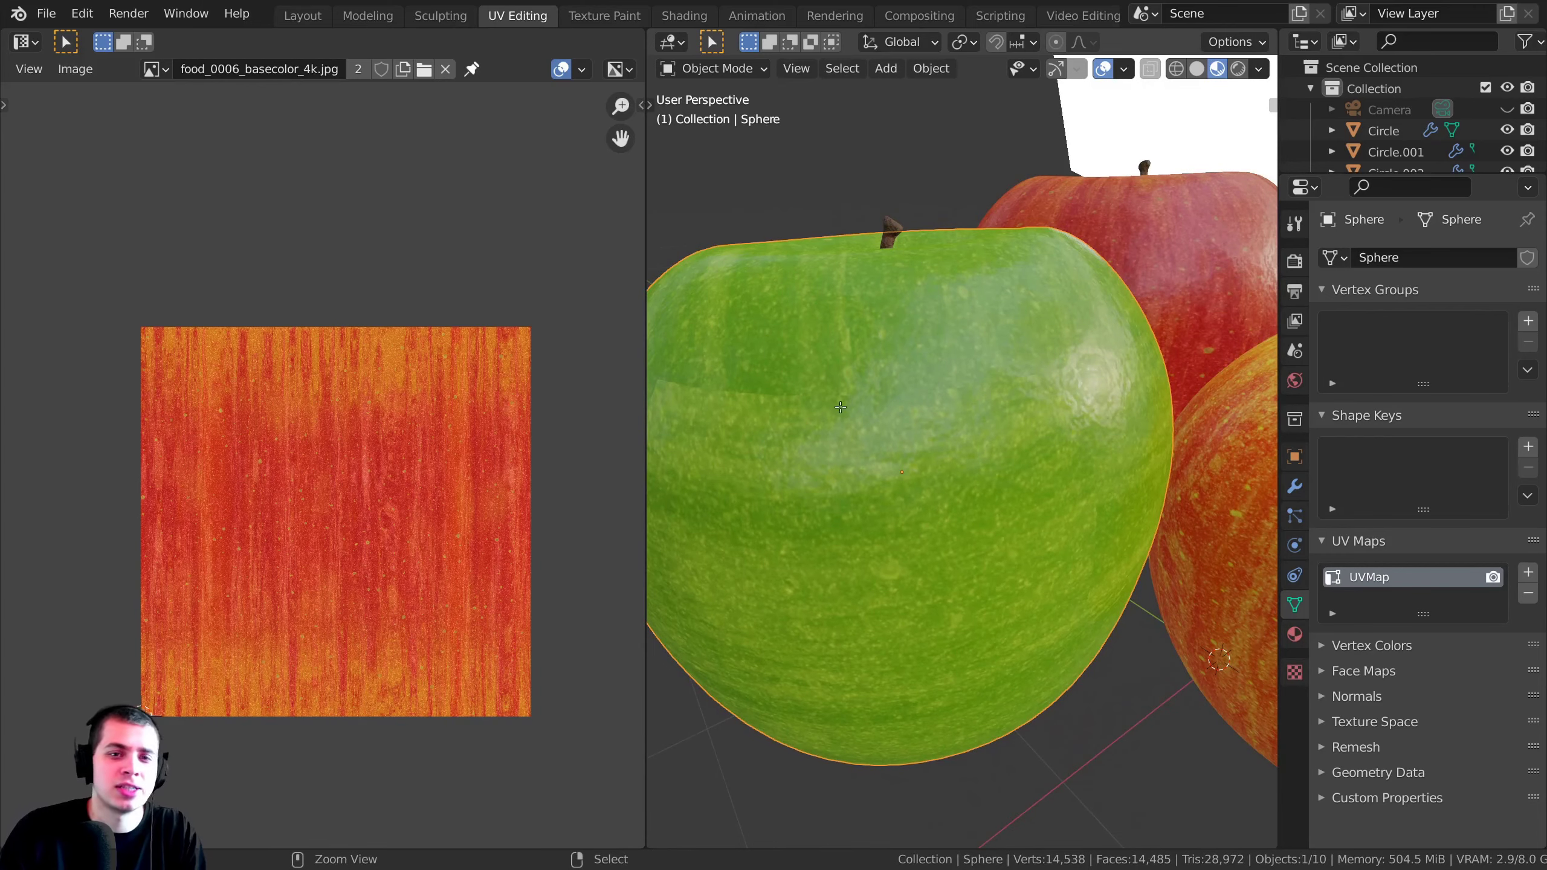
key("Tab")
key("Tab")
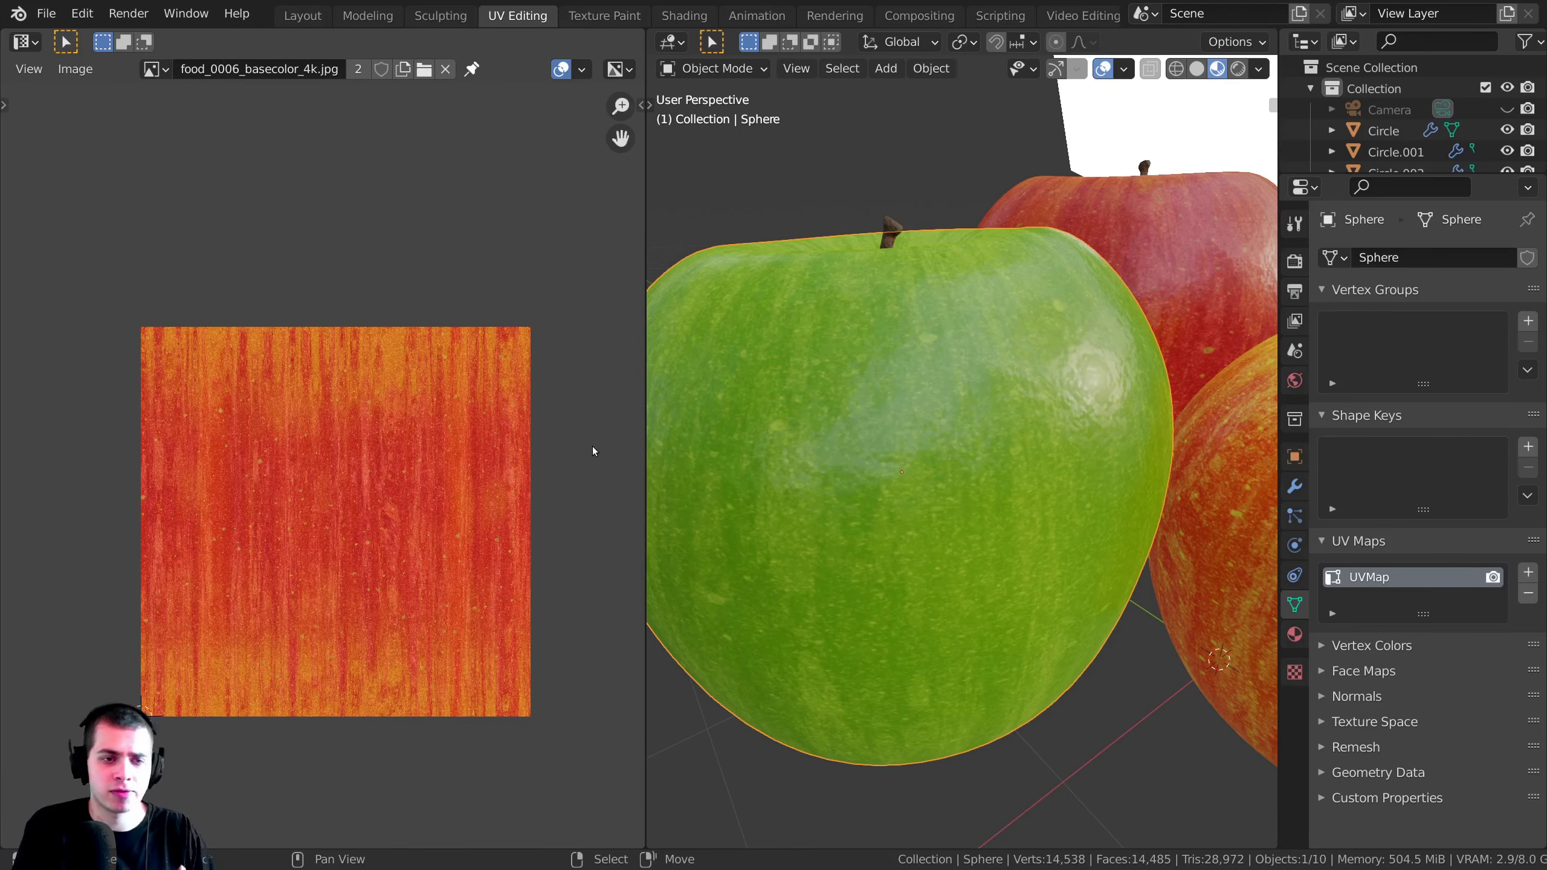
key("Tab")
scroll(414, 334, "up", 3)
middle_click_drag(623, 219, 450, 293)
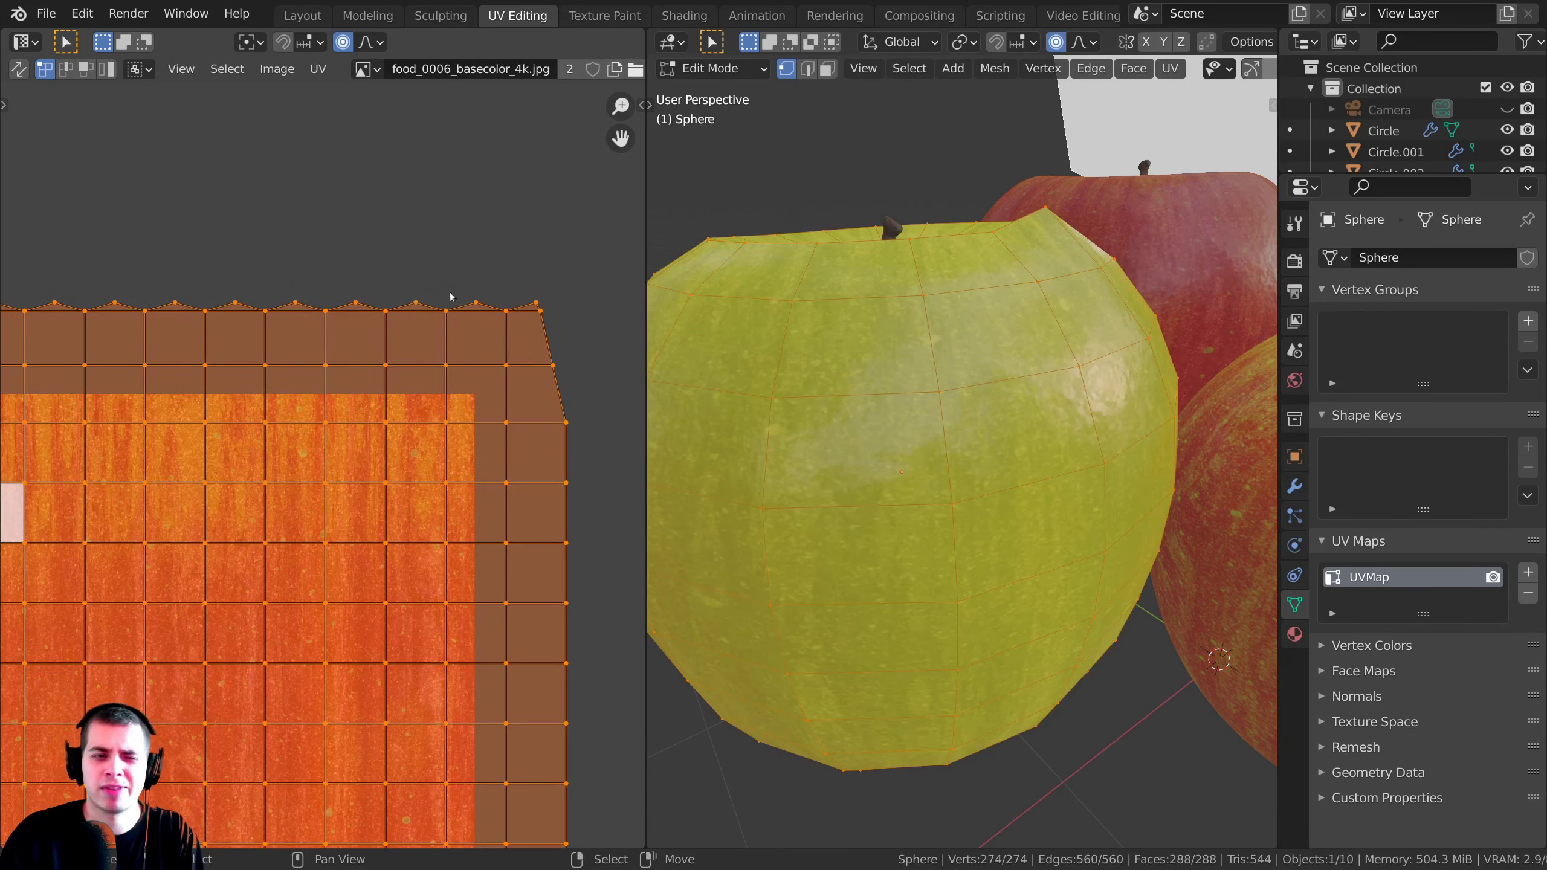
scroll(553, 330, "down", 5)
scroll(414, 453, "up", 2)
middle_click_drag(313, 570, 427, 465)
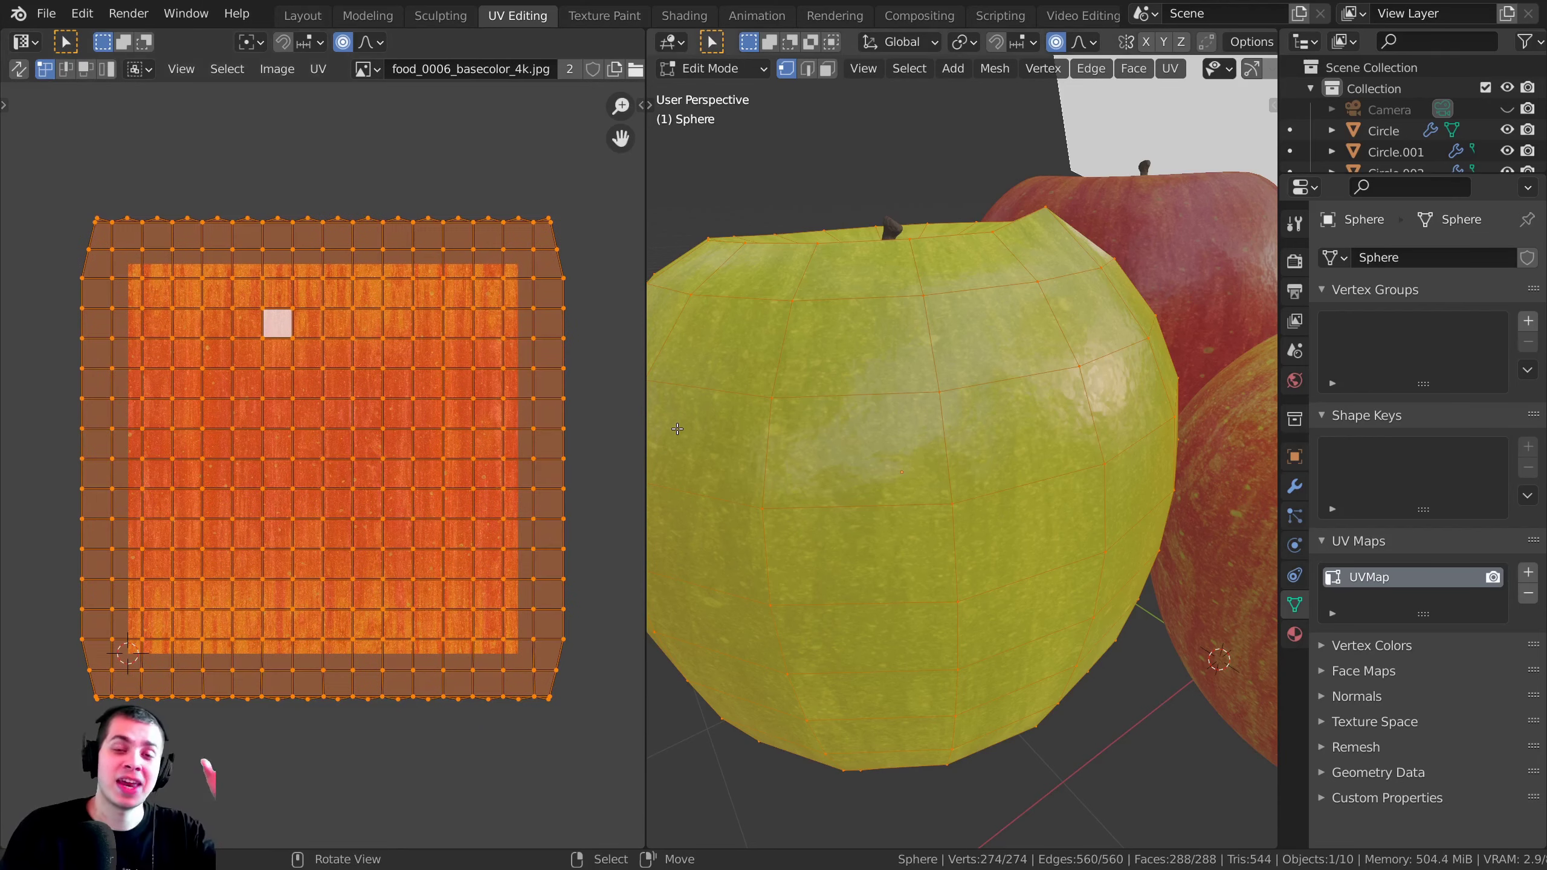
scroll(344, 439, "up", 2)
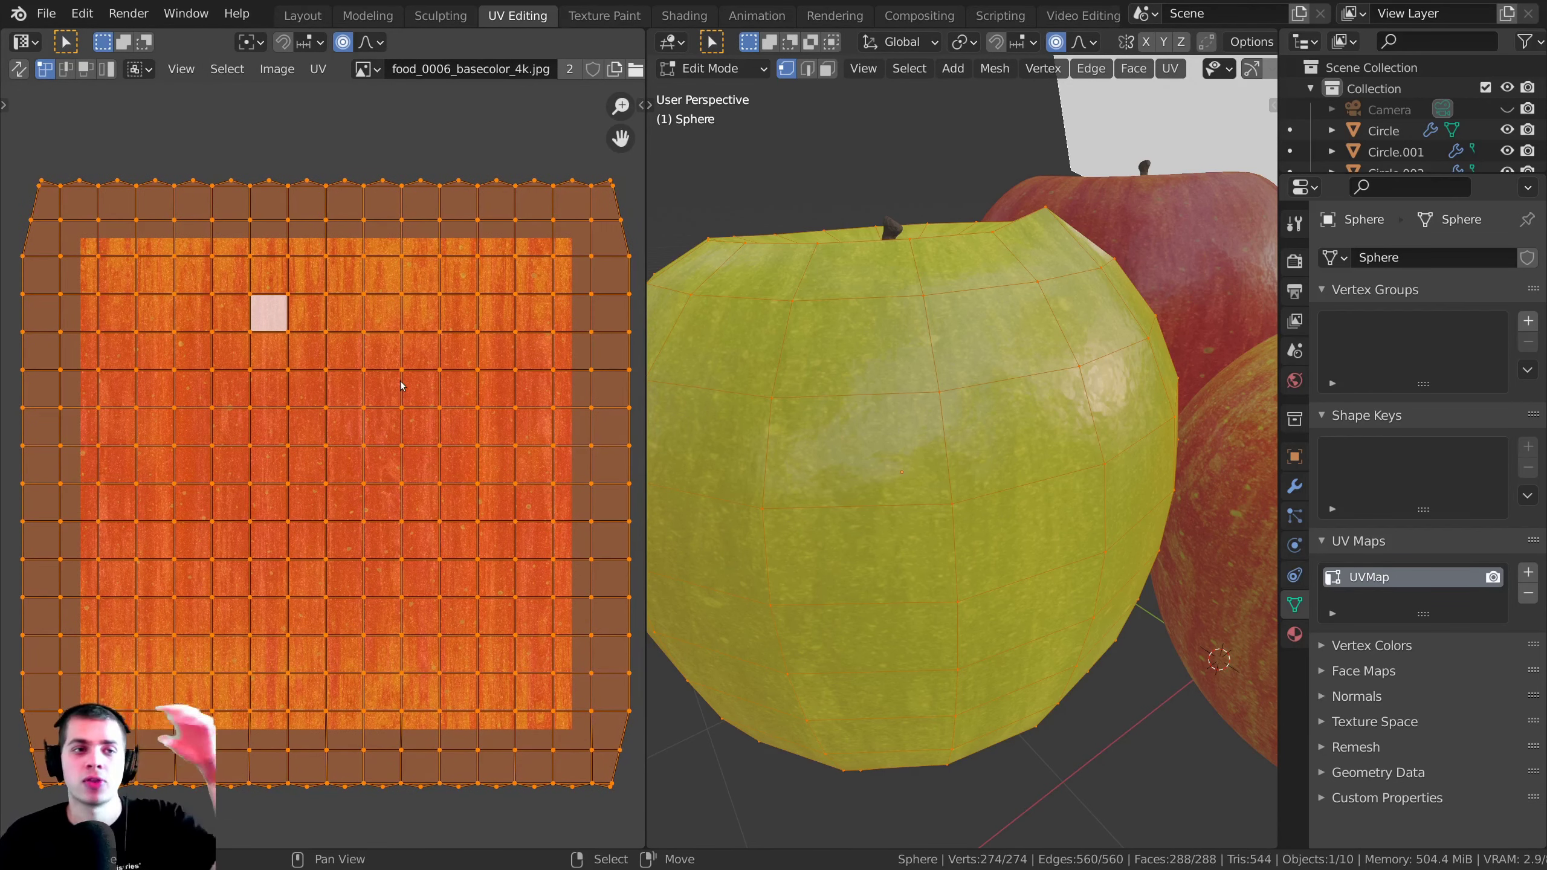
key("Tab")
left_click(684, 15)
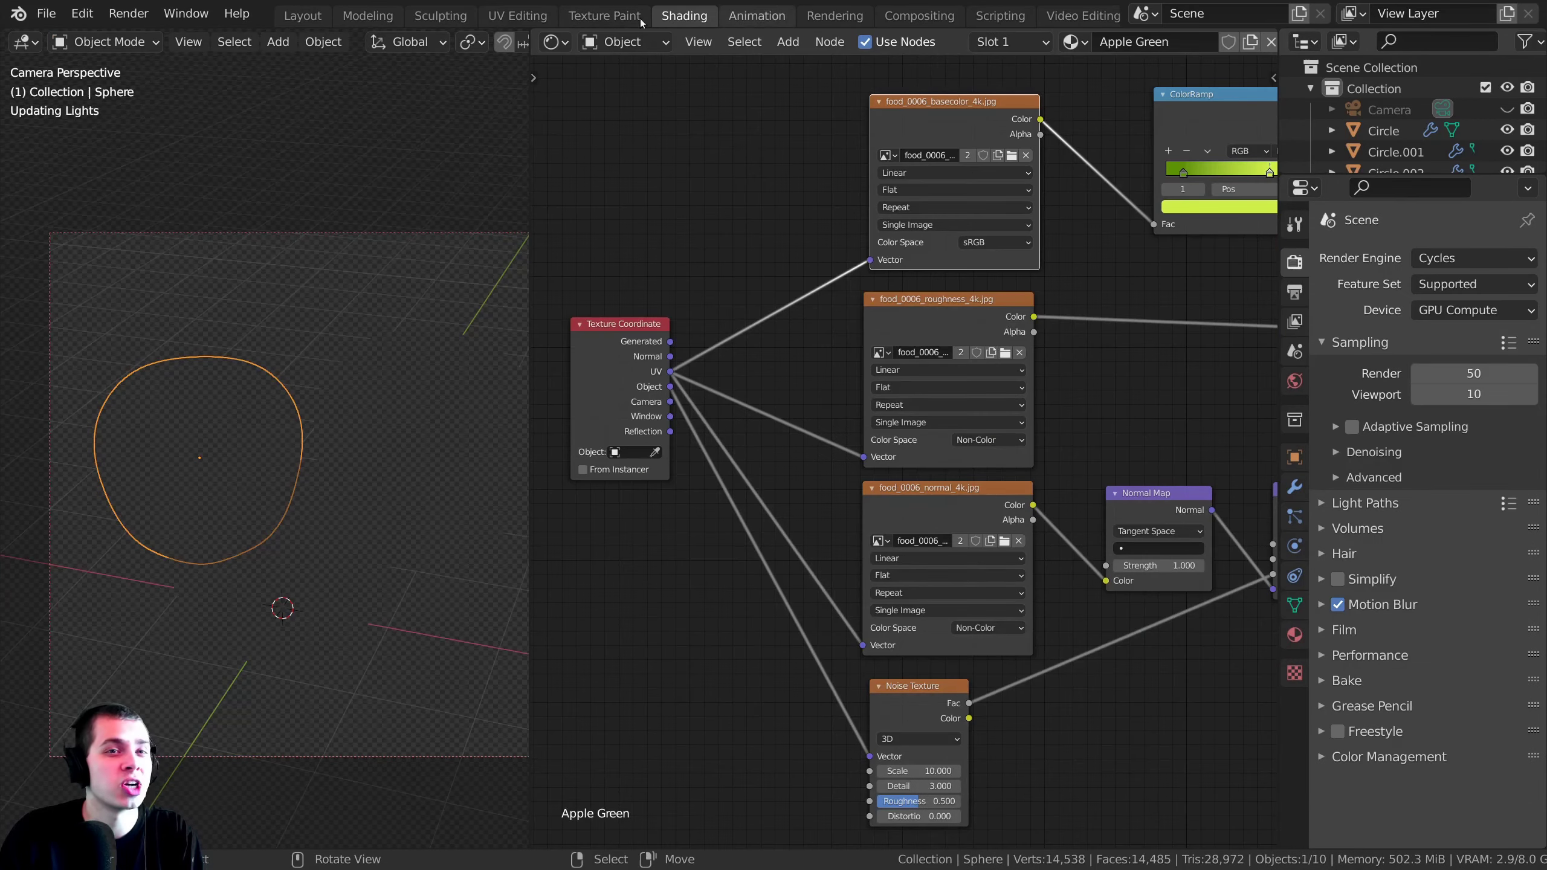
middle_click_drag(390, 184, 357, 190, "shift")
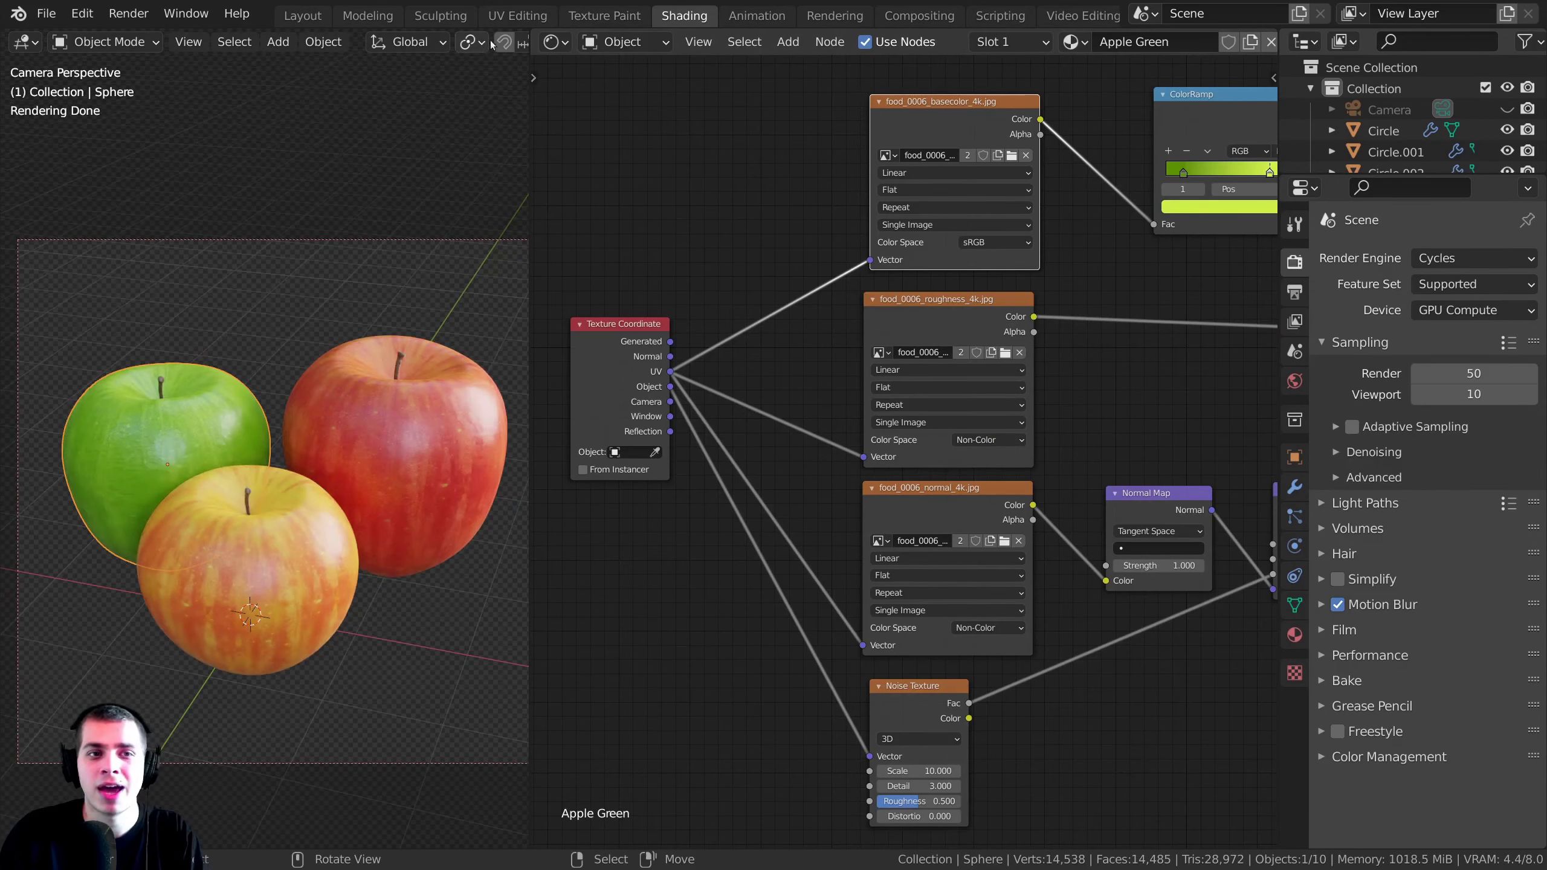
left_click_drag(521, 66, 519, 451)
left_click(21, 42)
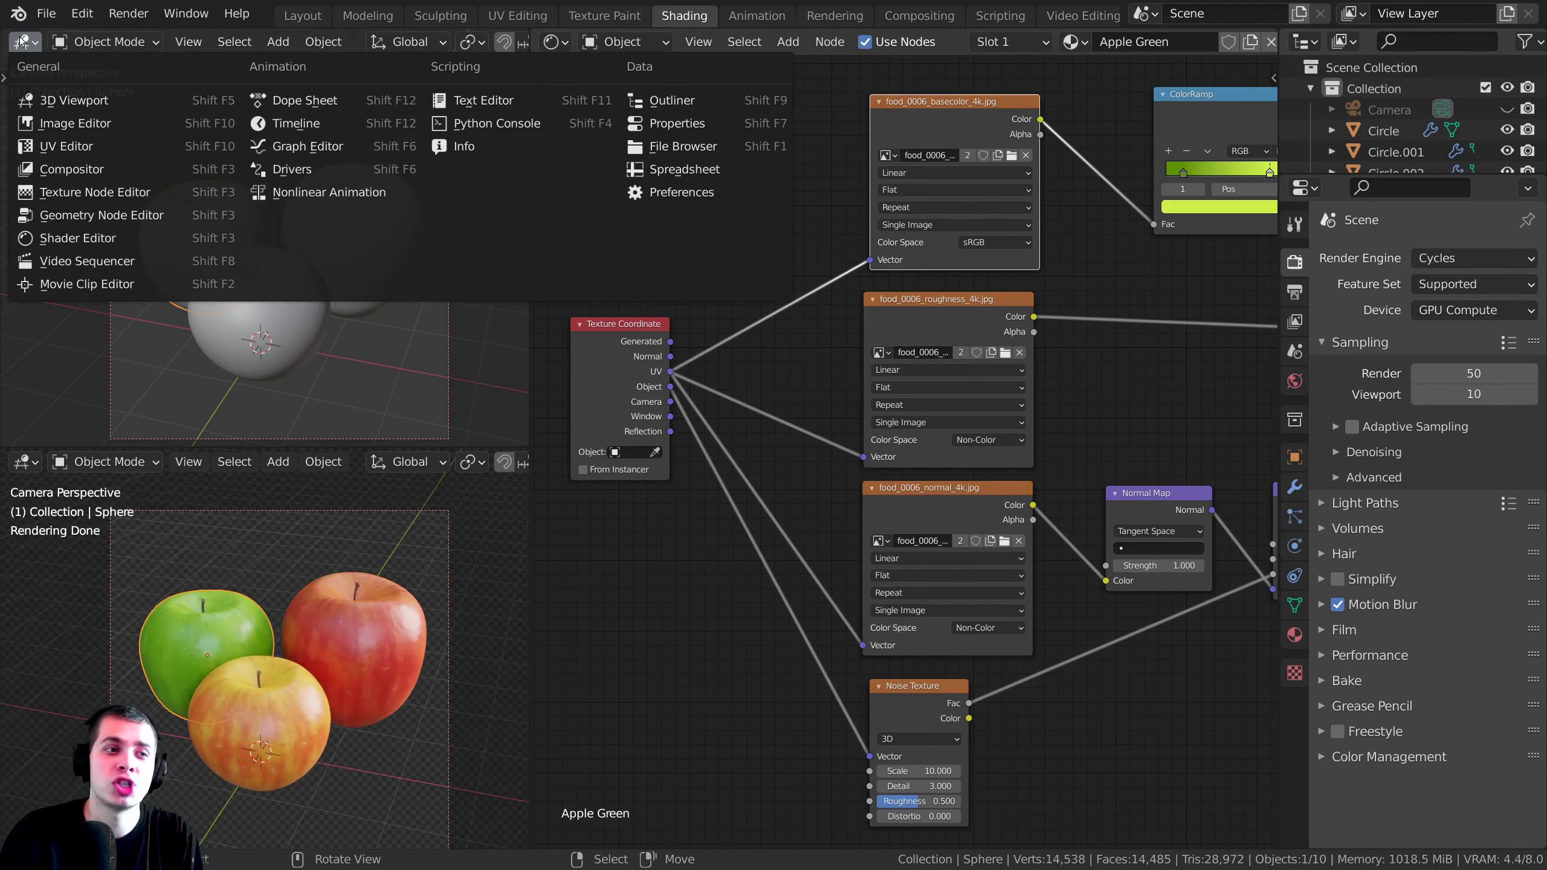
left_click(74, 123)
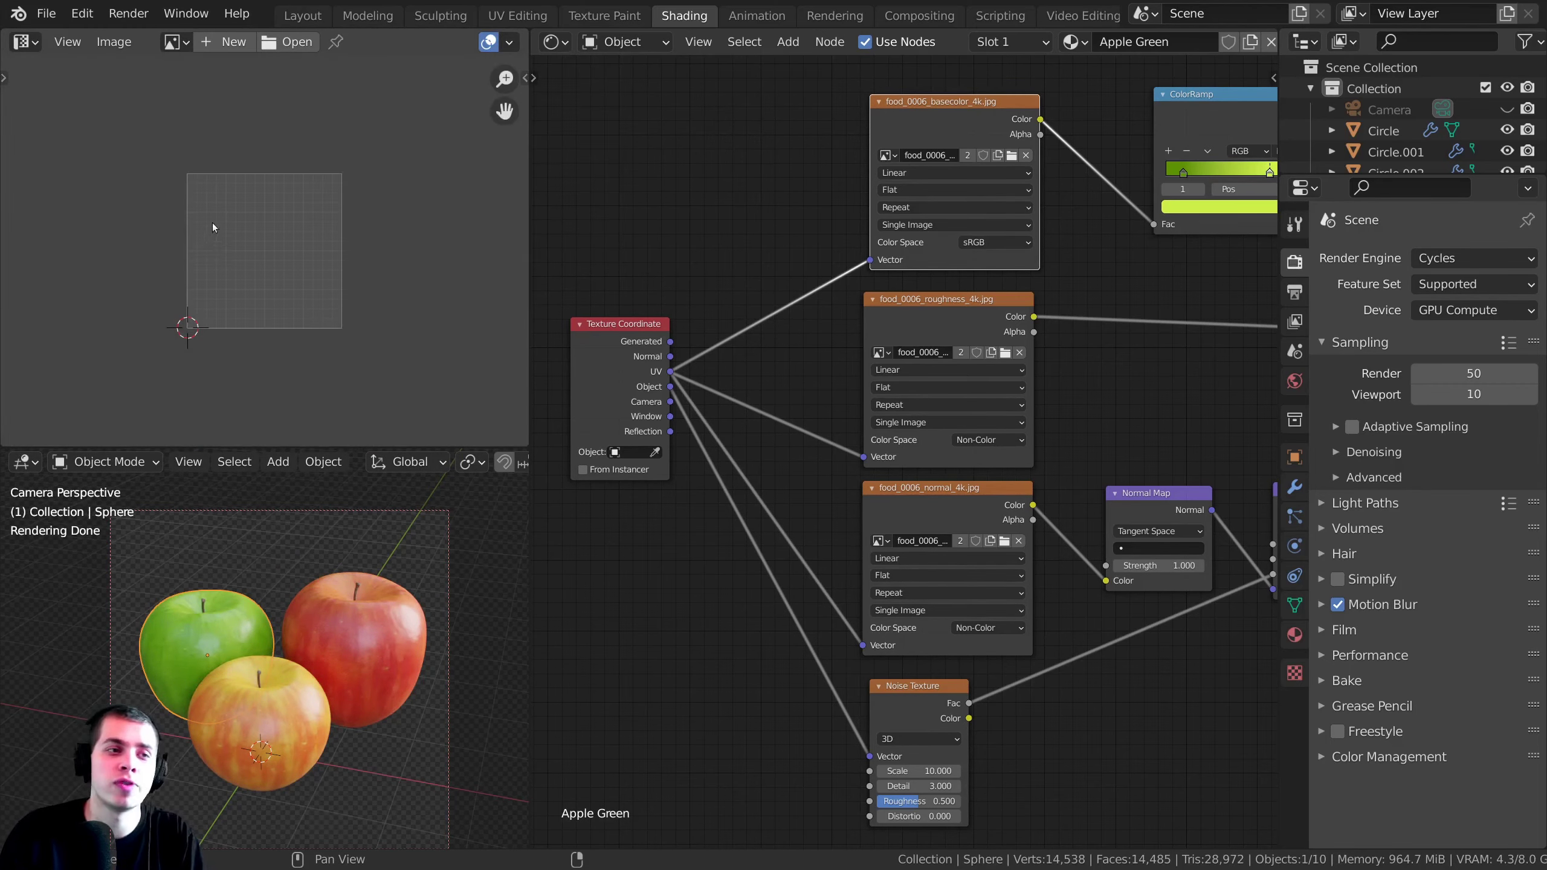
key("Home")
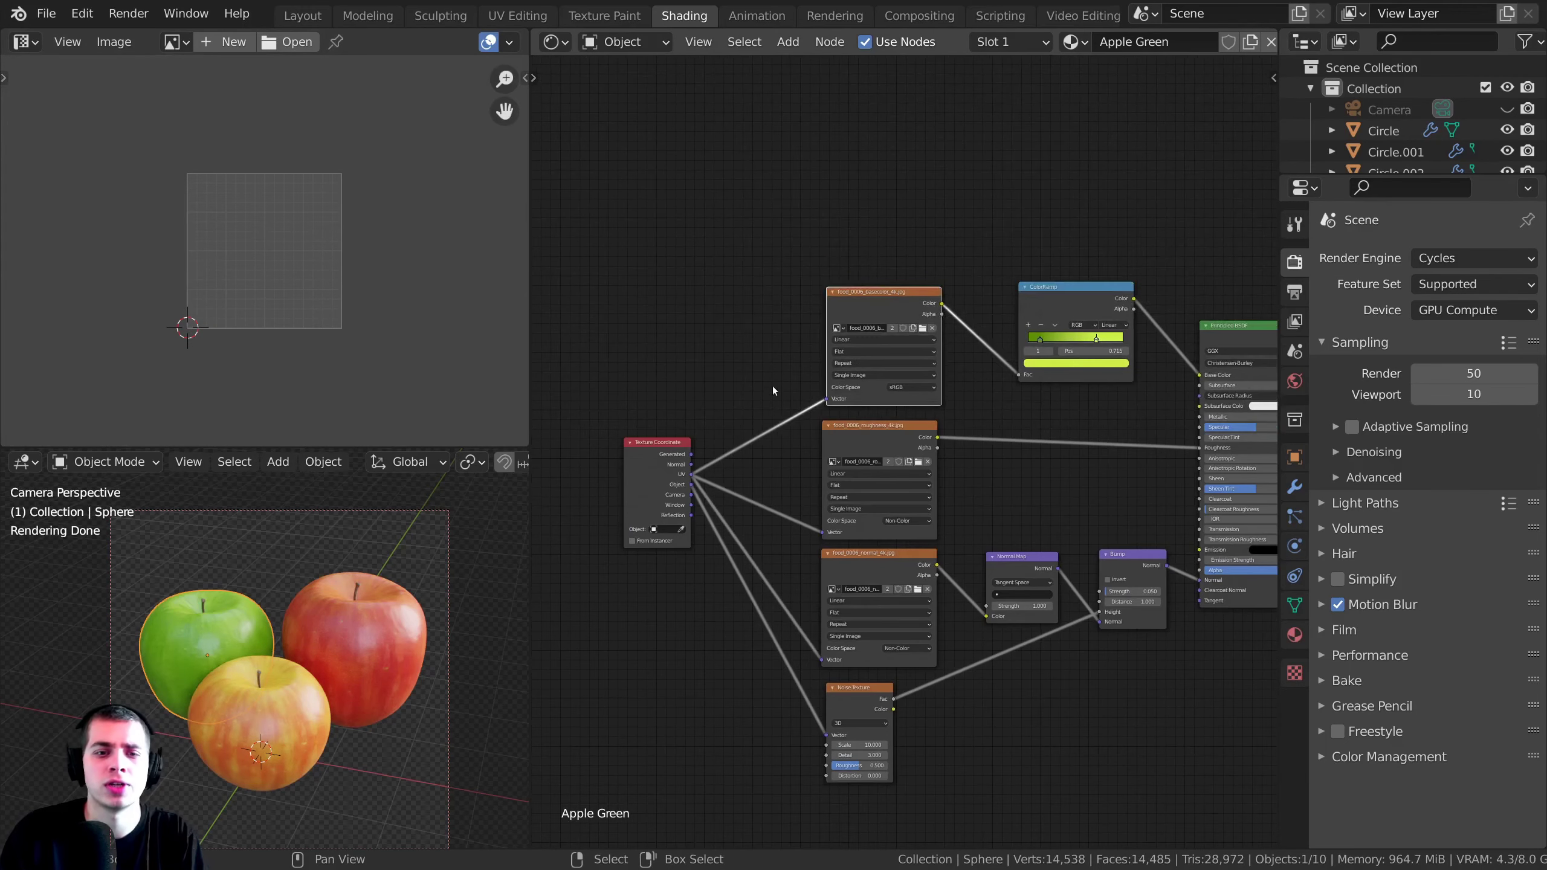
middle_click_drag(772, 386, 765, 409)
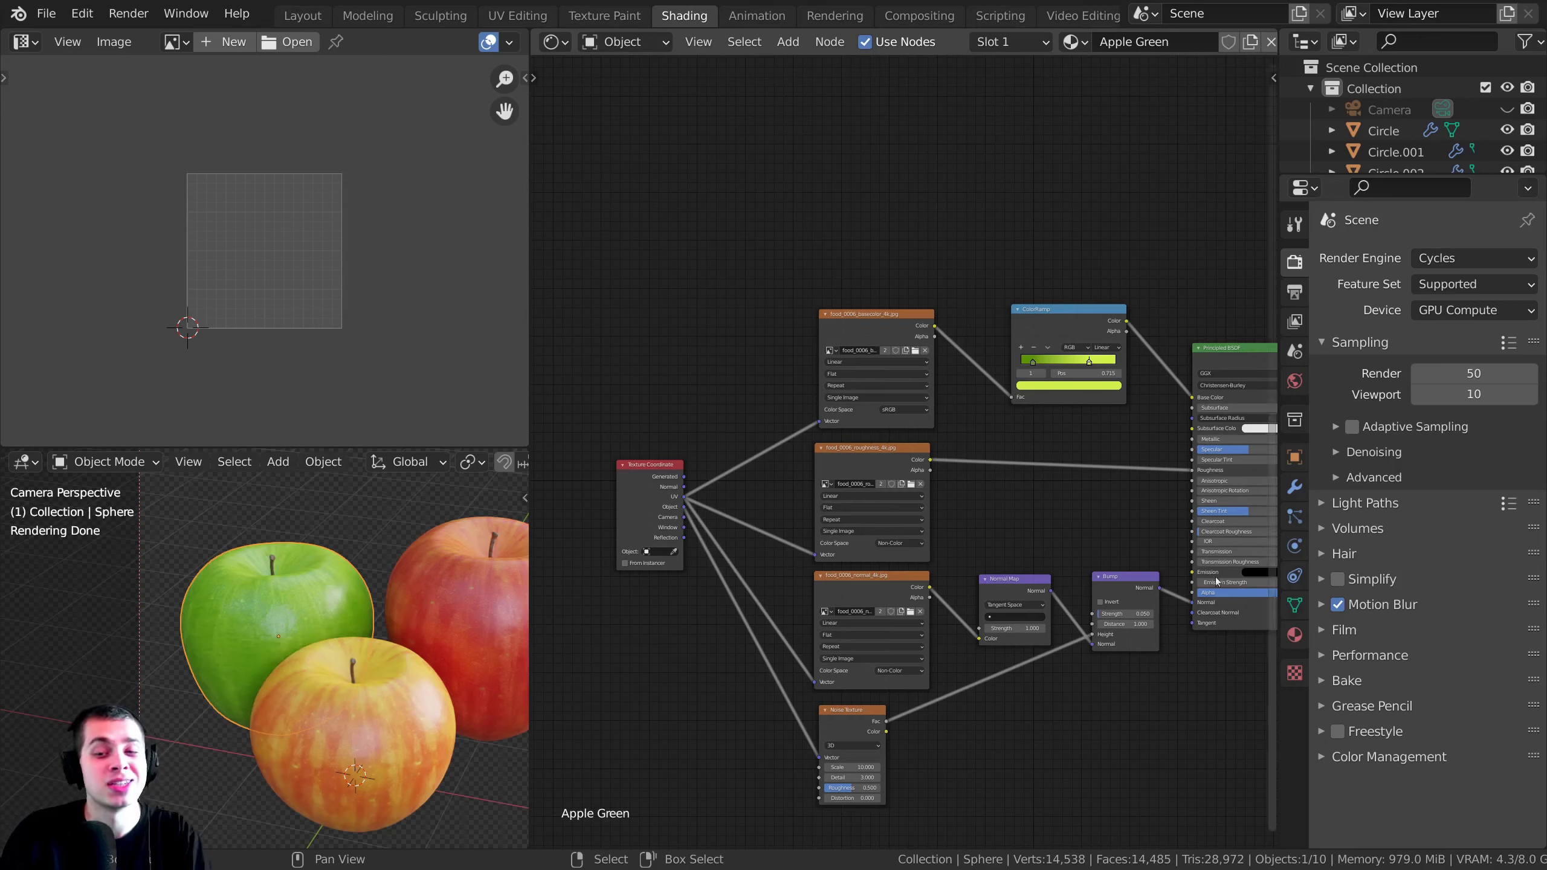
- Show the sphere's UV Maps list in the Object Data properties
left_click(1293, 605)
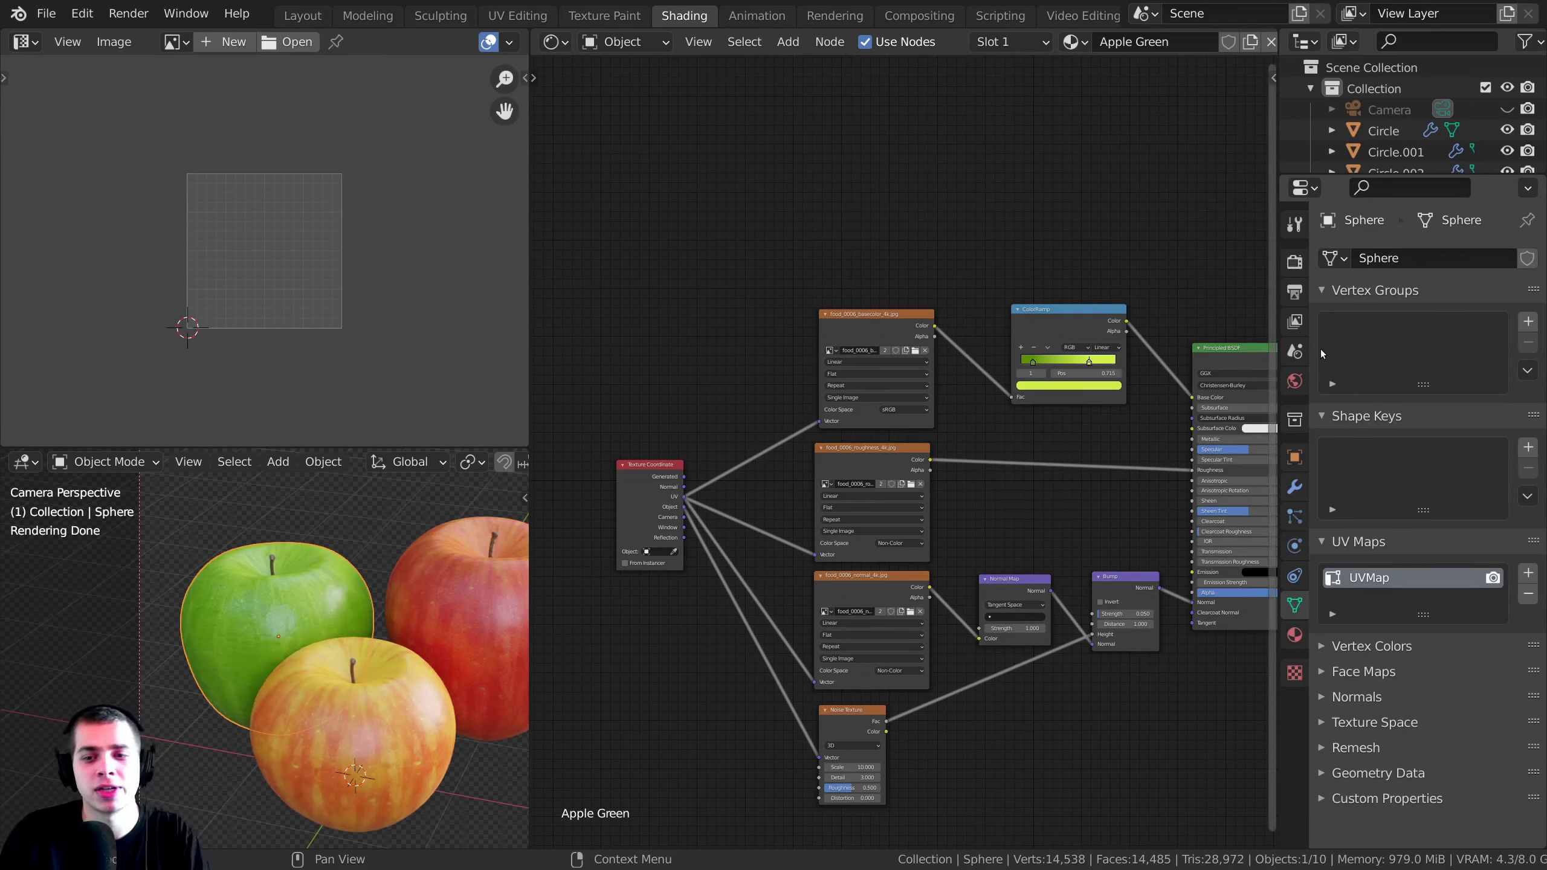
left_click(1321, 290)
left_click(1323, 332)
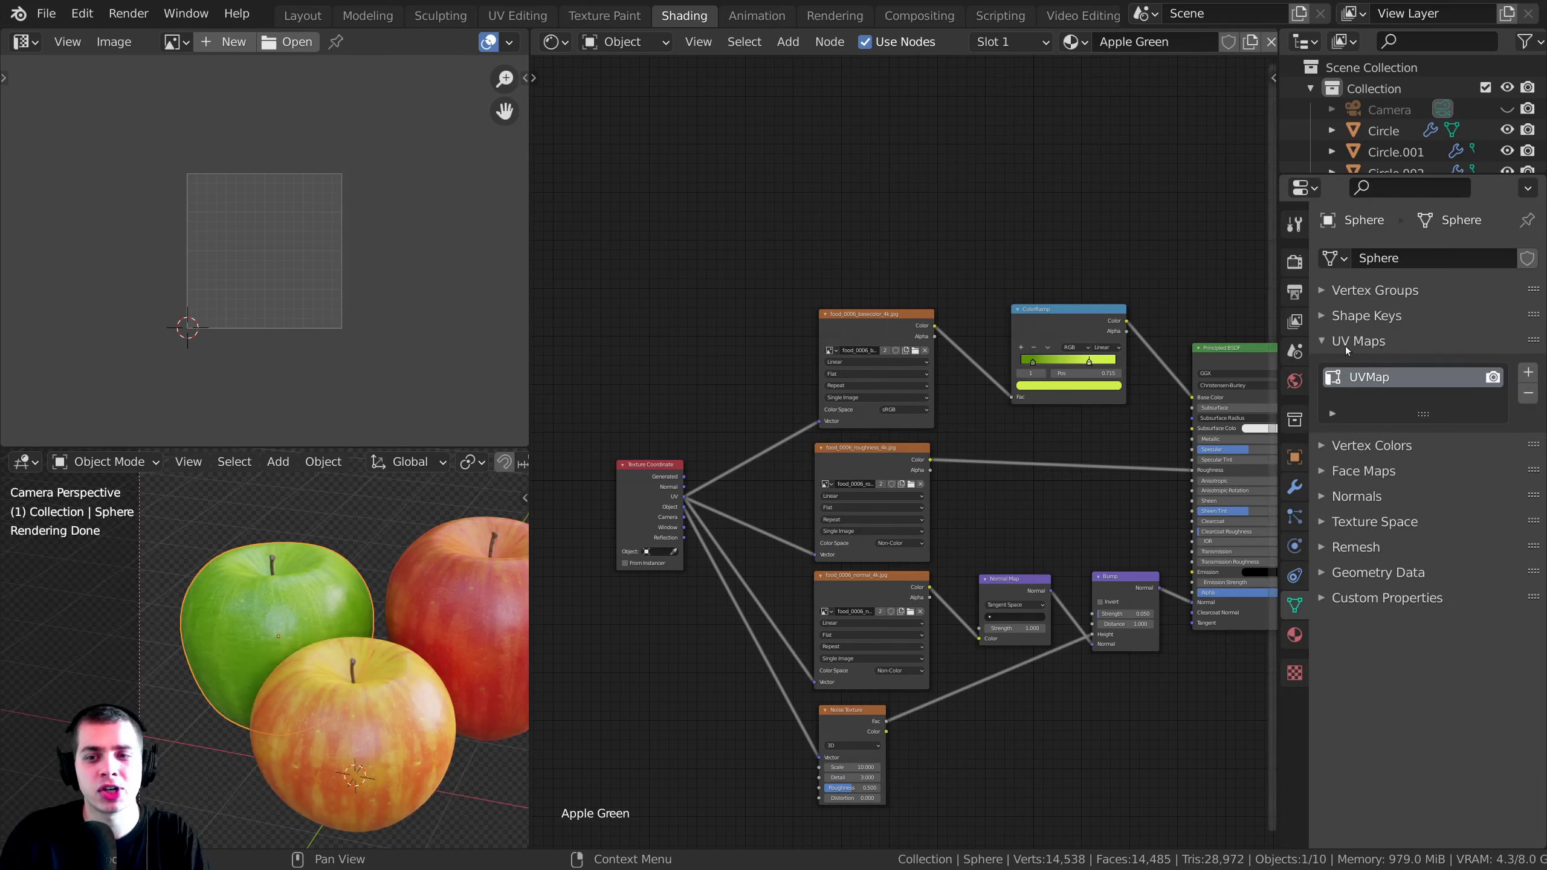
left_click(1333, 344)
left_click(1333, 345)
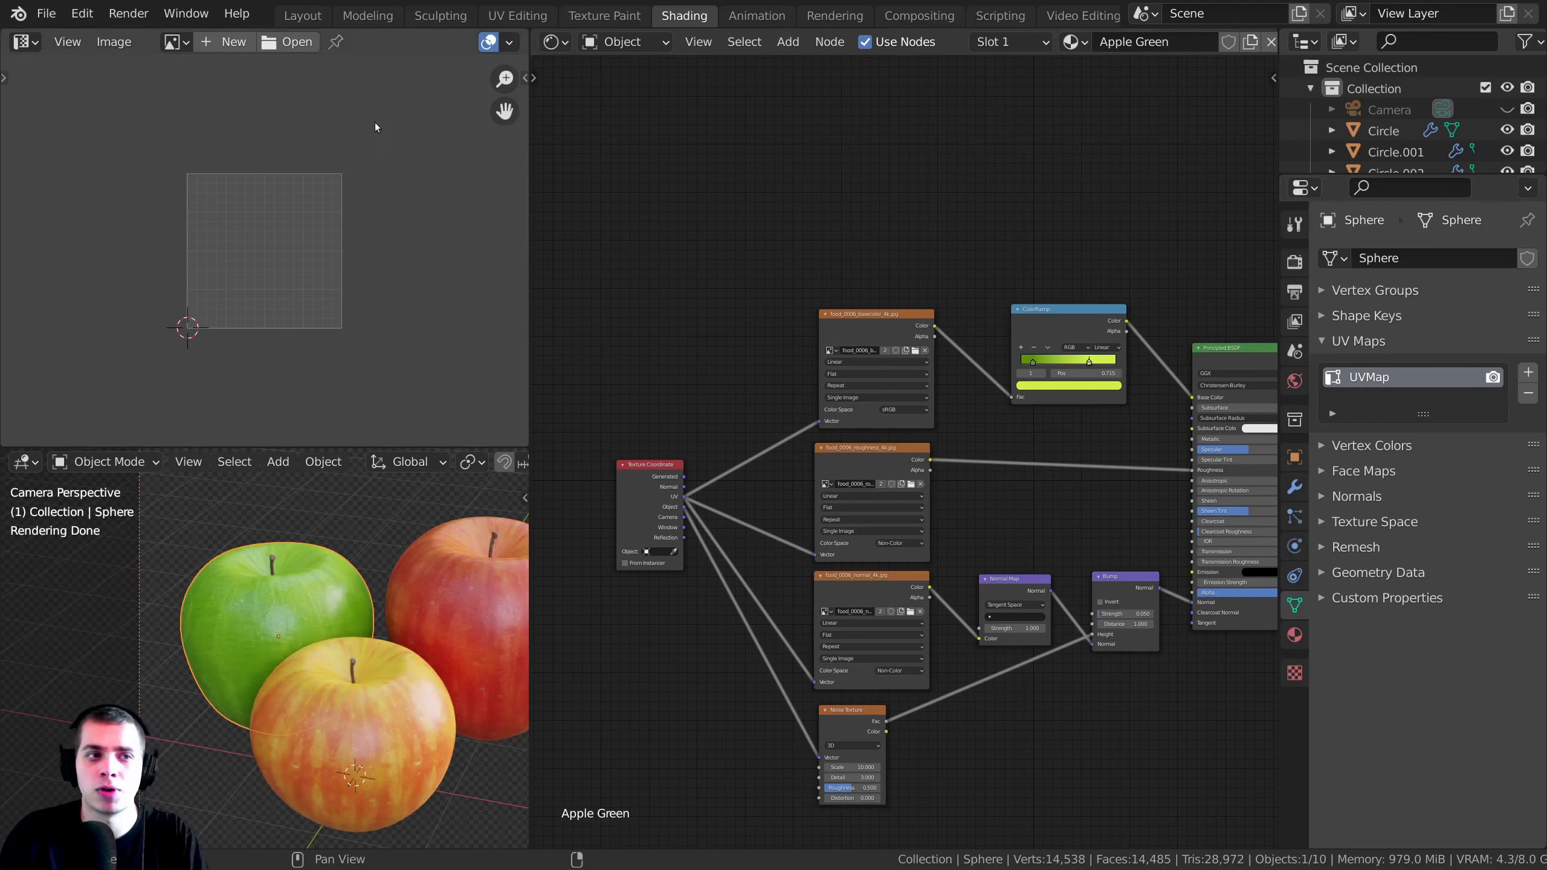
- Display food_0006_basecolor_4k.jpg in the Image Editor and enter Edit Mode on the sphere
left_click(176, 42)
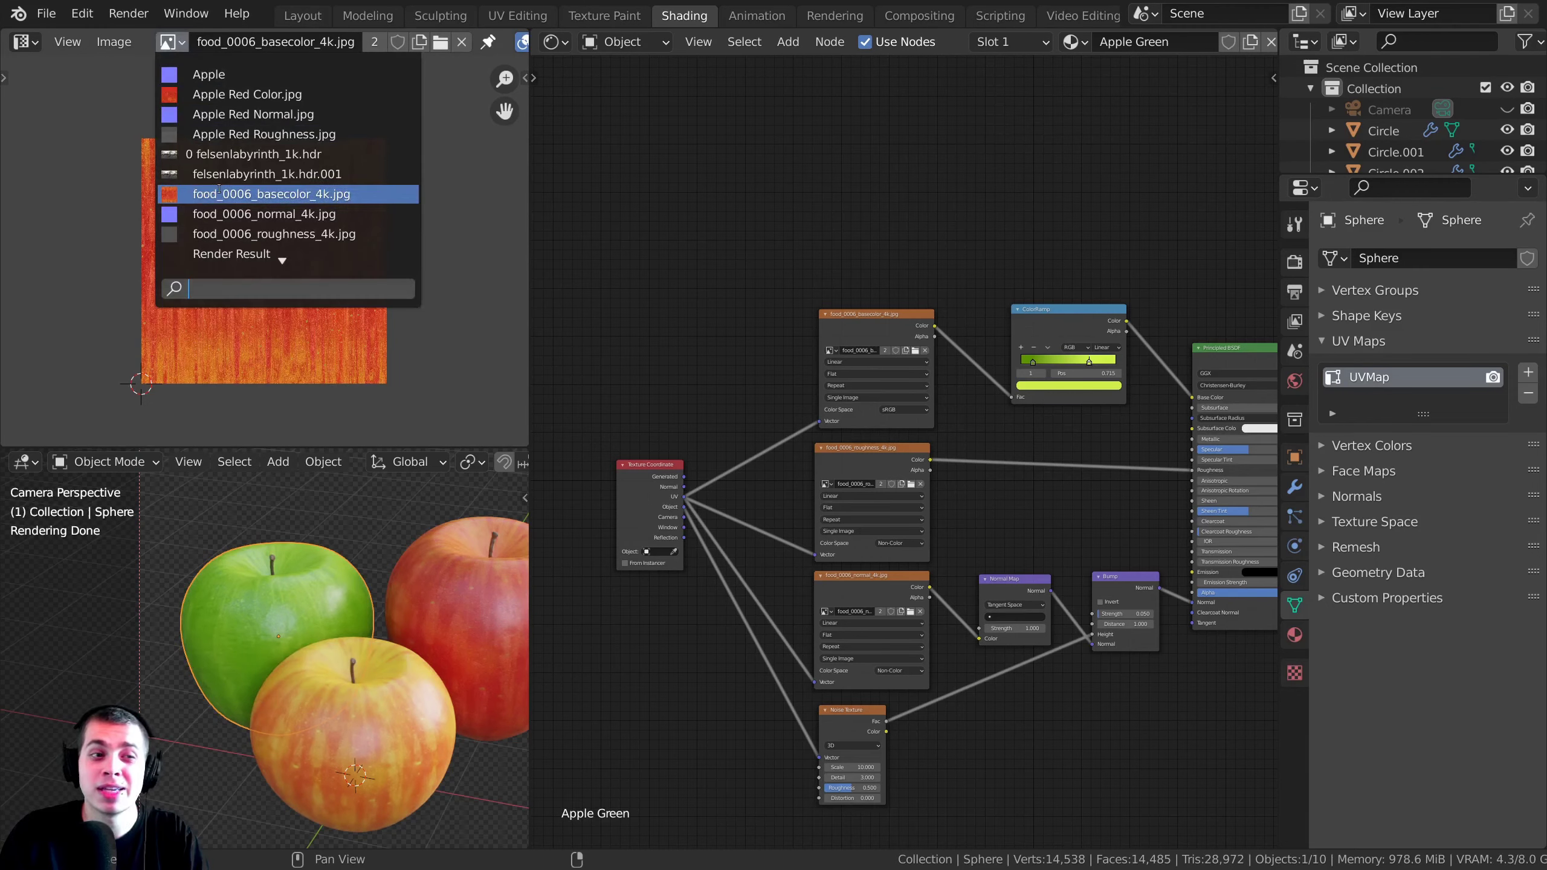
left_click(182, 194)
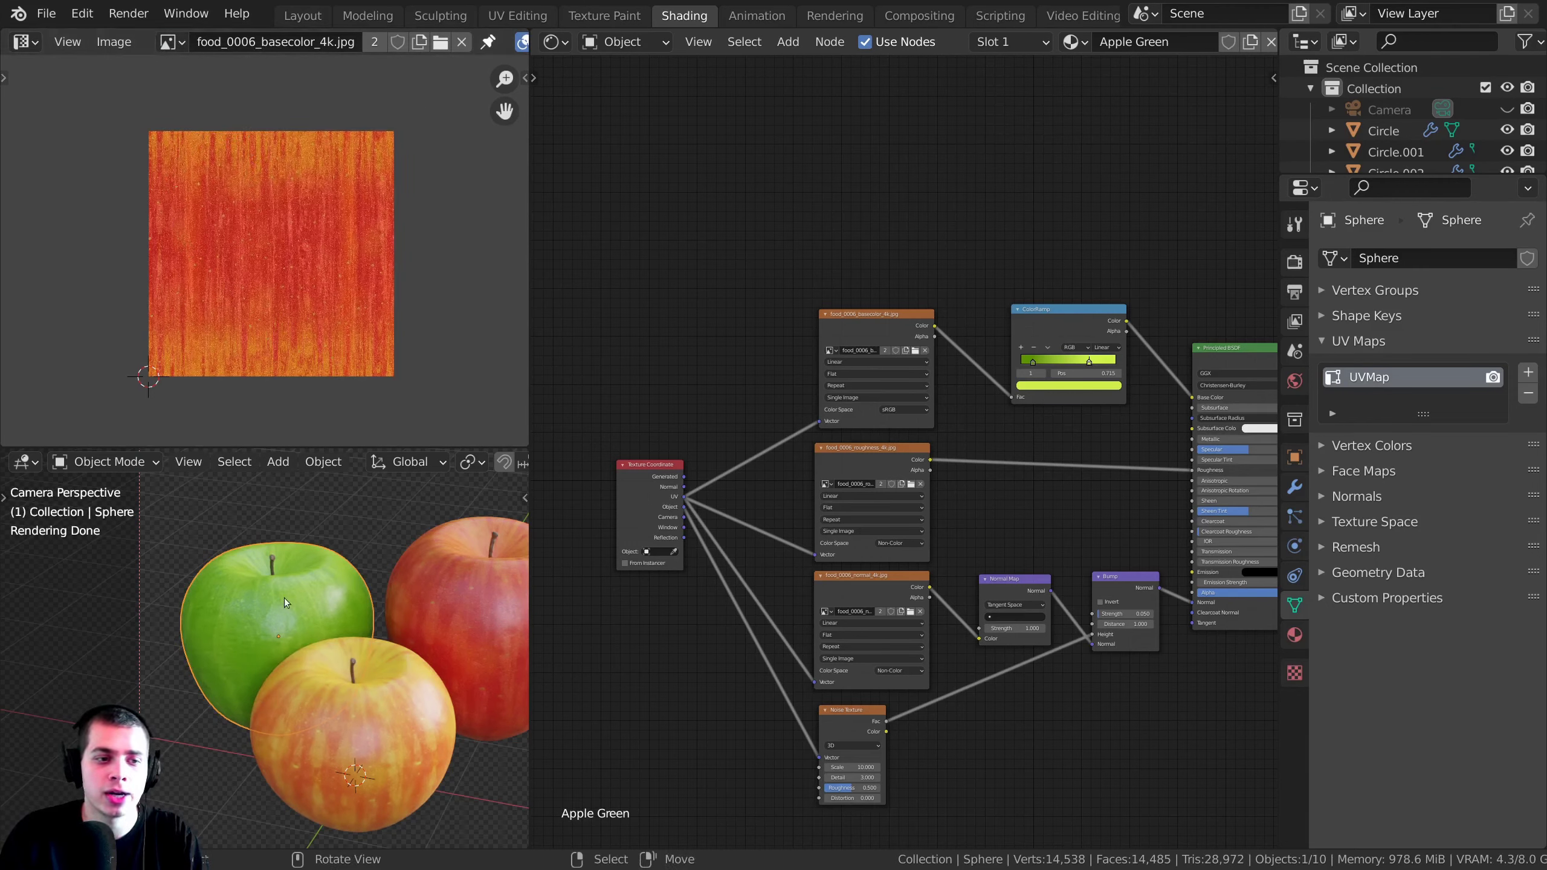
key("Tab")
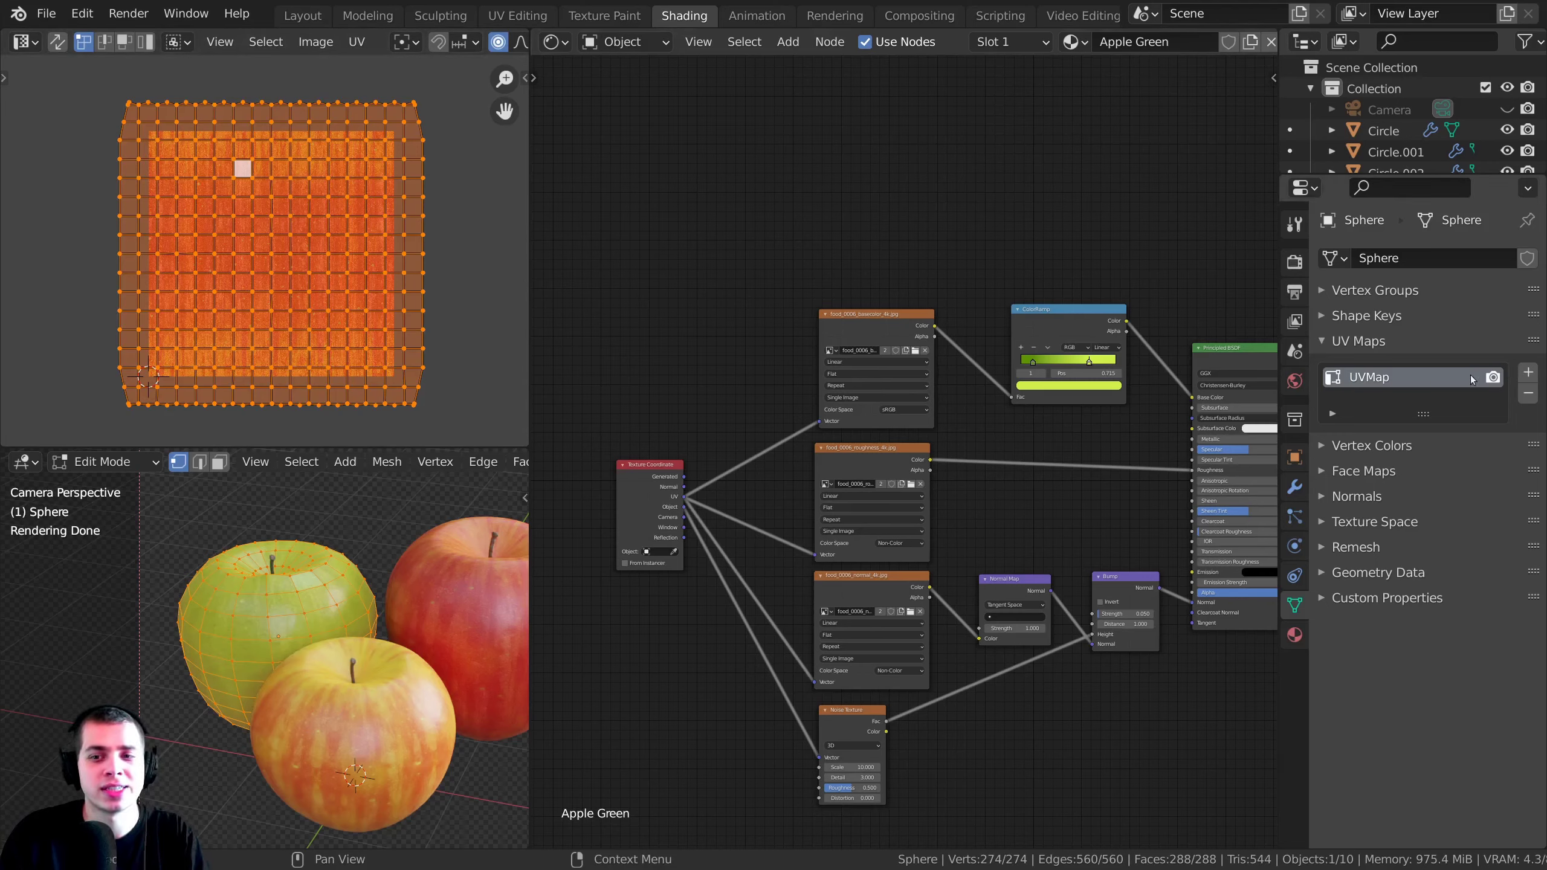
- Add a new UV map to the sphere and rename it UVMap 2
middle_click_drag(360, 271, 347, 271)
scroll(359, 268, "up", 1)
scroll(391, 265, "down", 1)
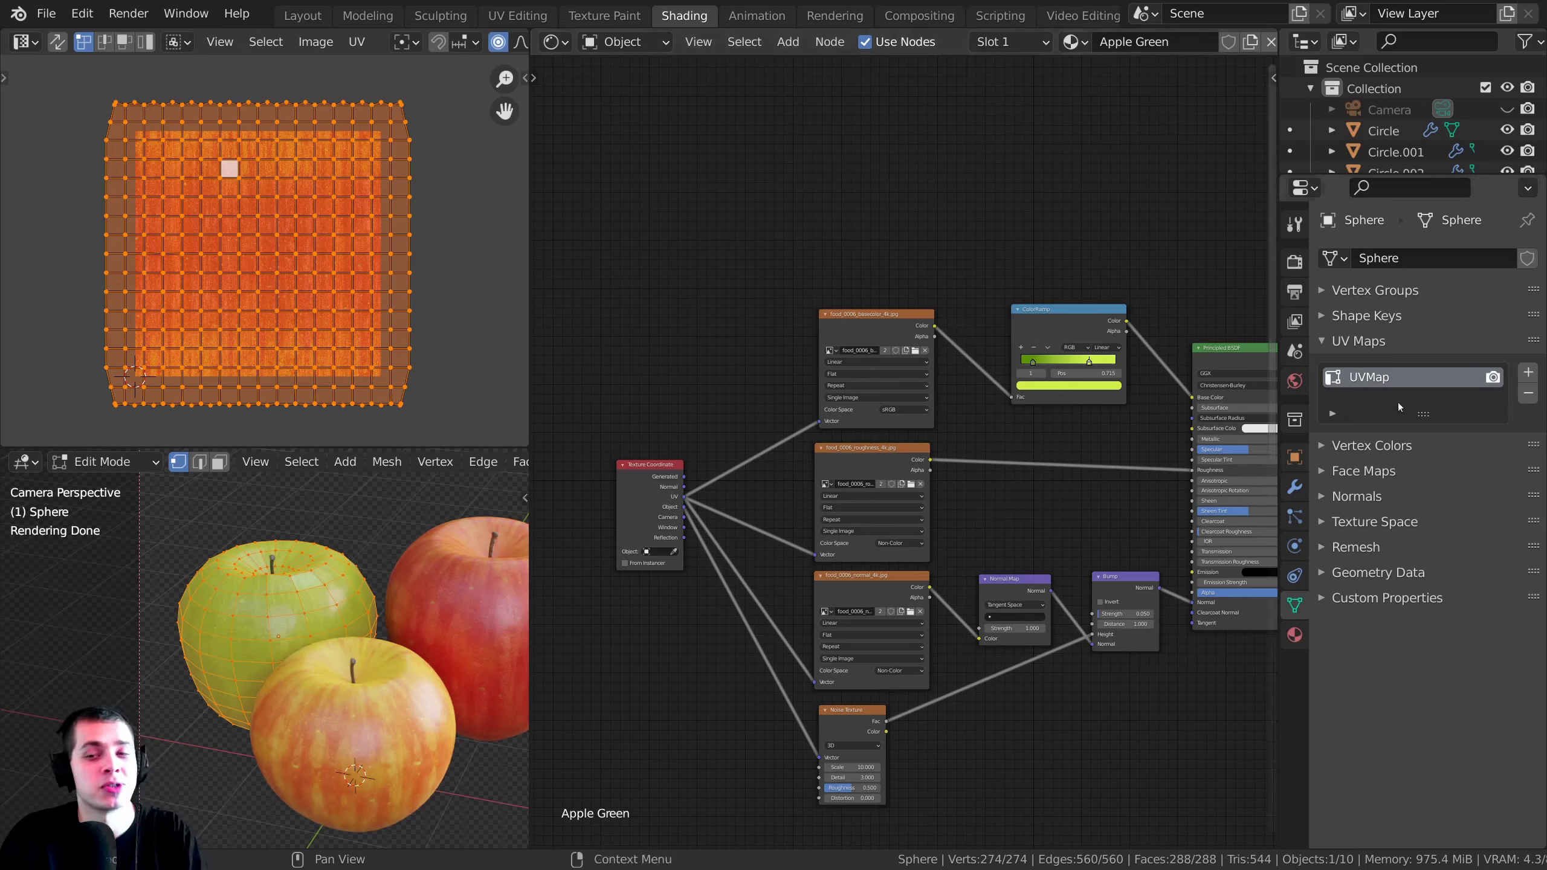
left_click(1530, 373)
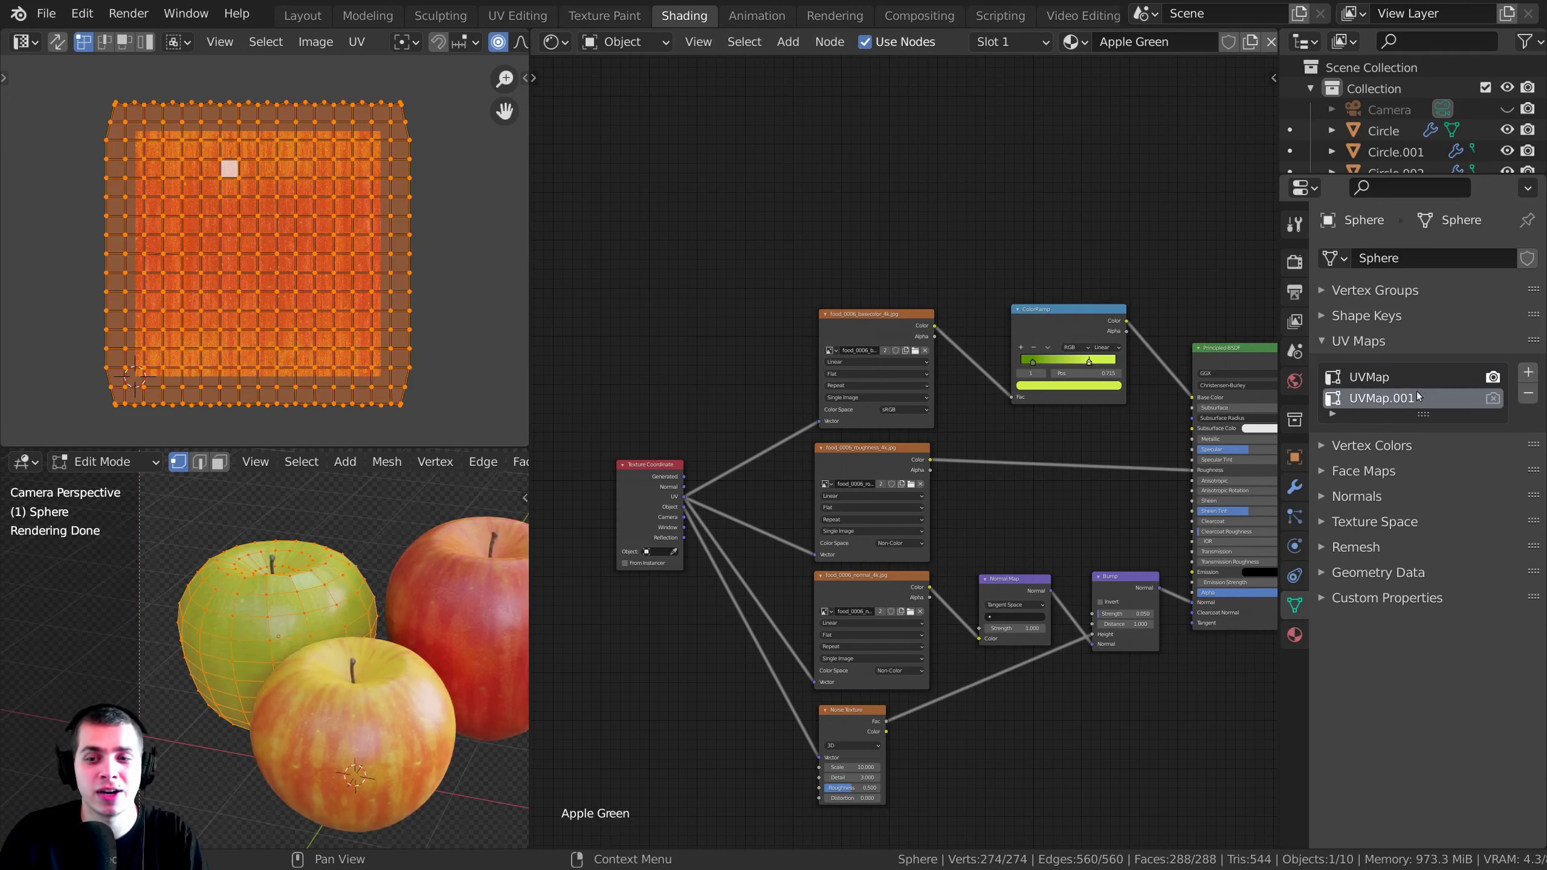
double_click(1383, 400)
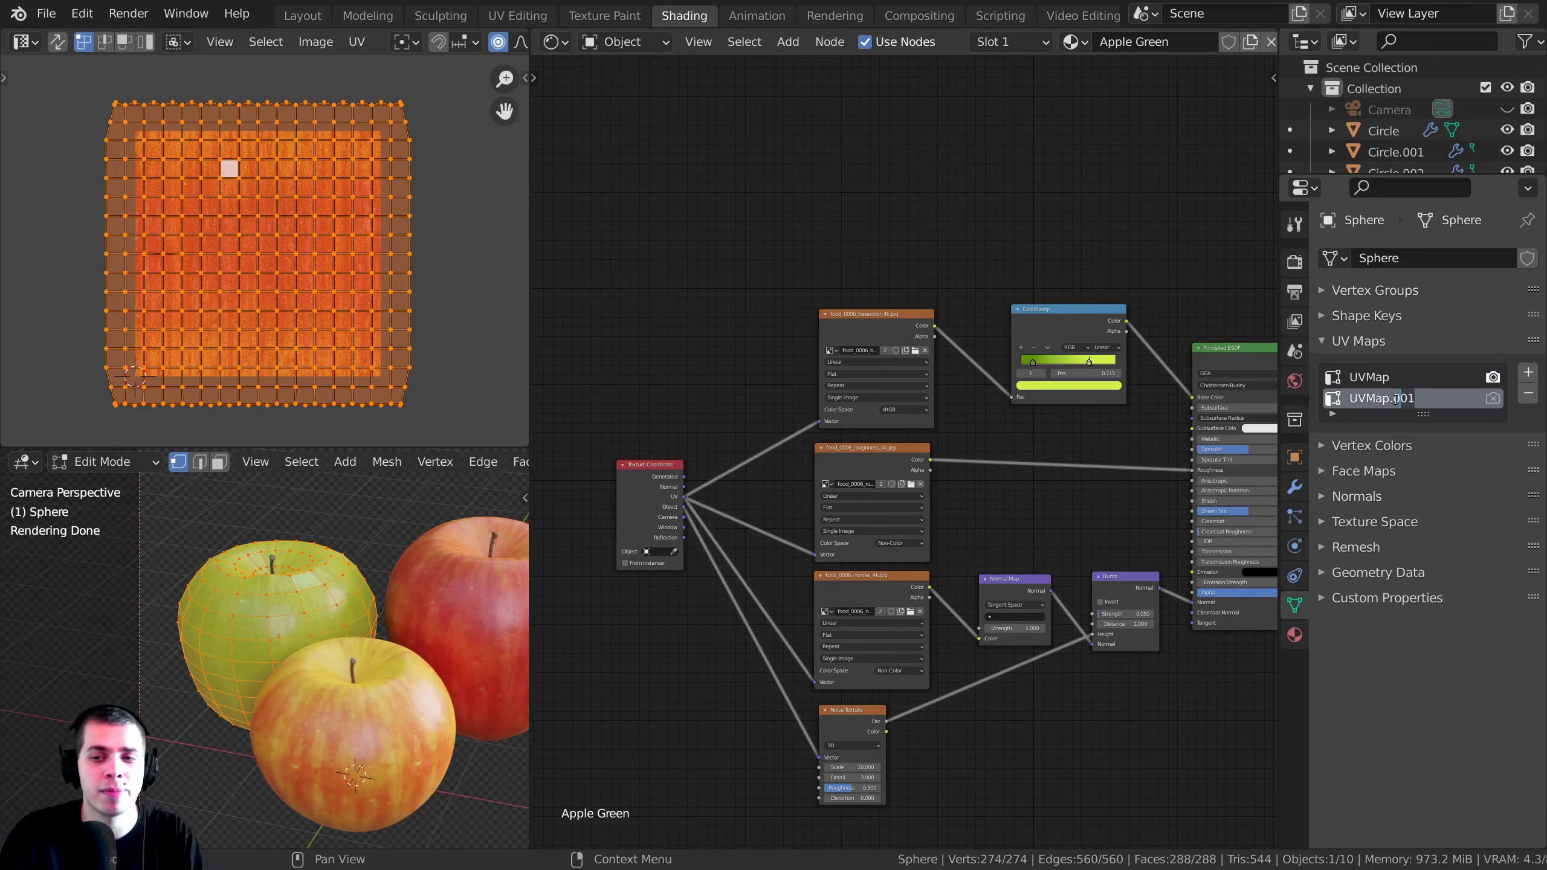
key("BackSpace")
key("BackSpace")
key("BackSpace")
key("BackSpace")
type("2")
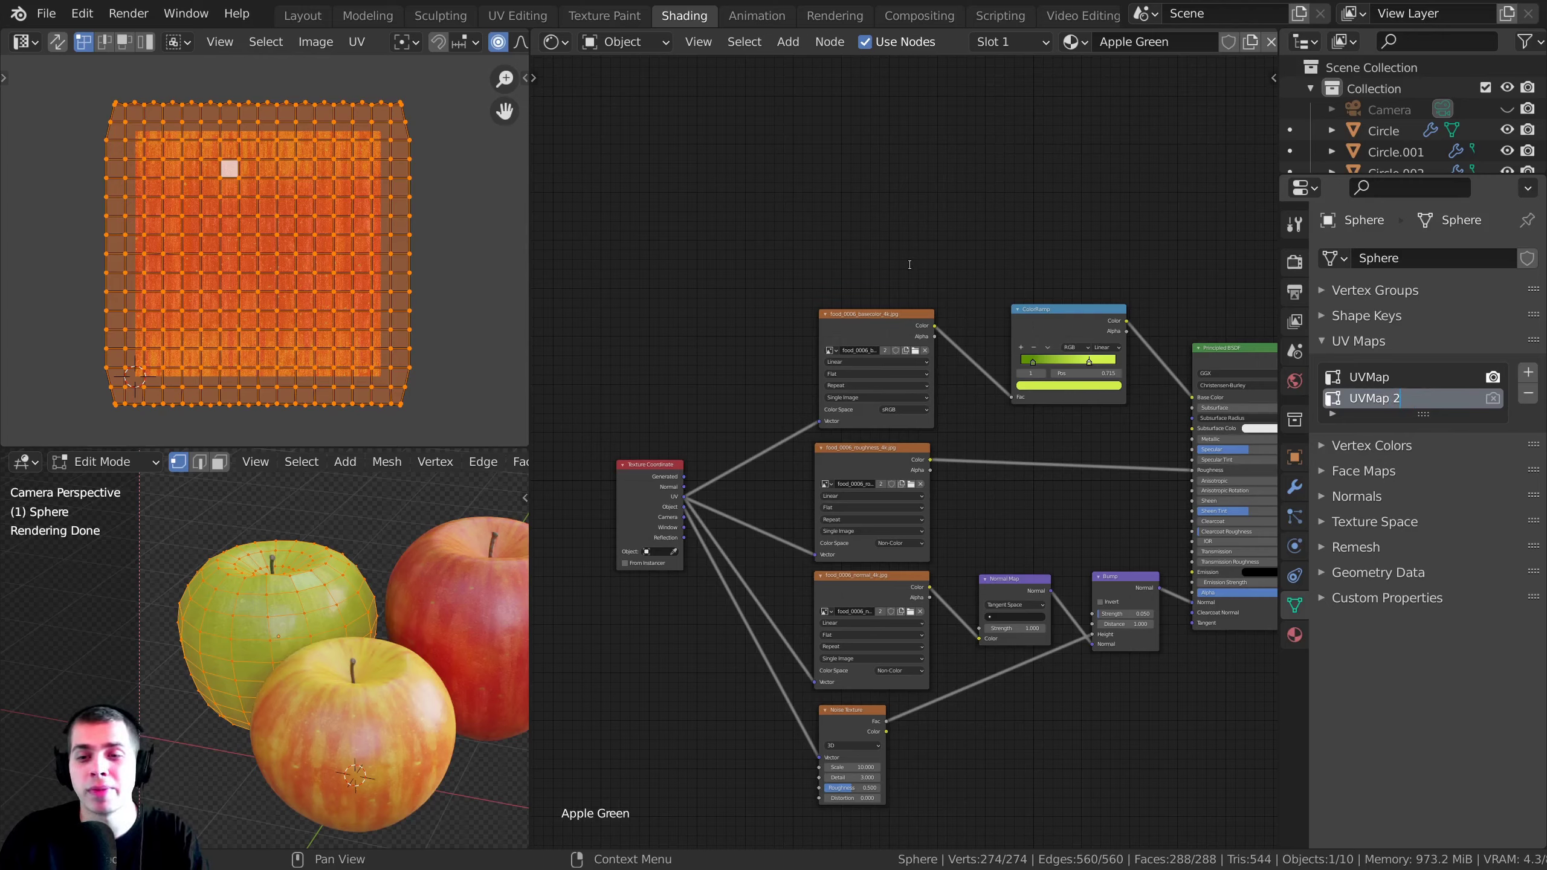
key("Return")
- Switch the UV editor's active map to UVMap, then back to UVMap 2
scroll(275, 46, "down", 10)
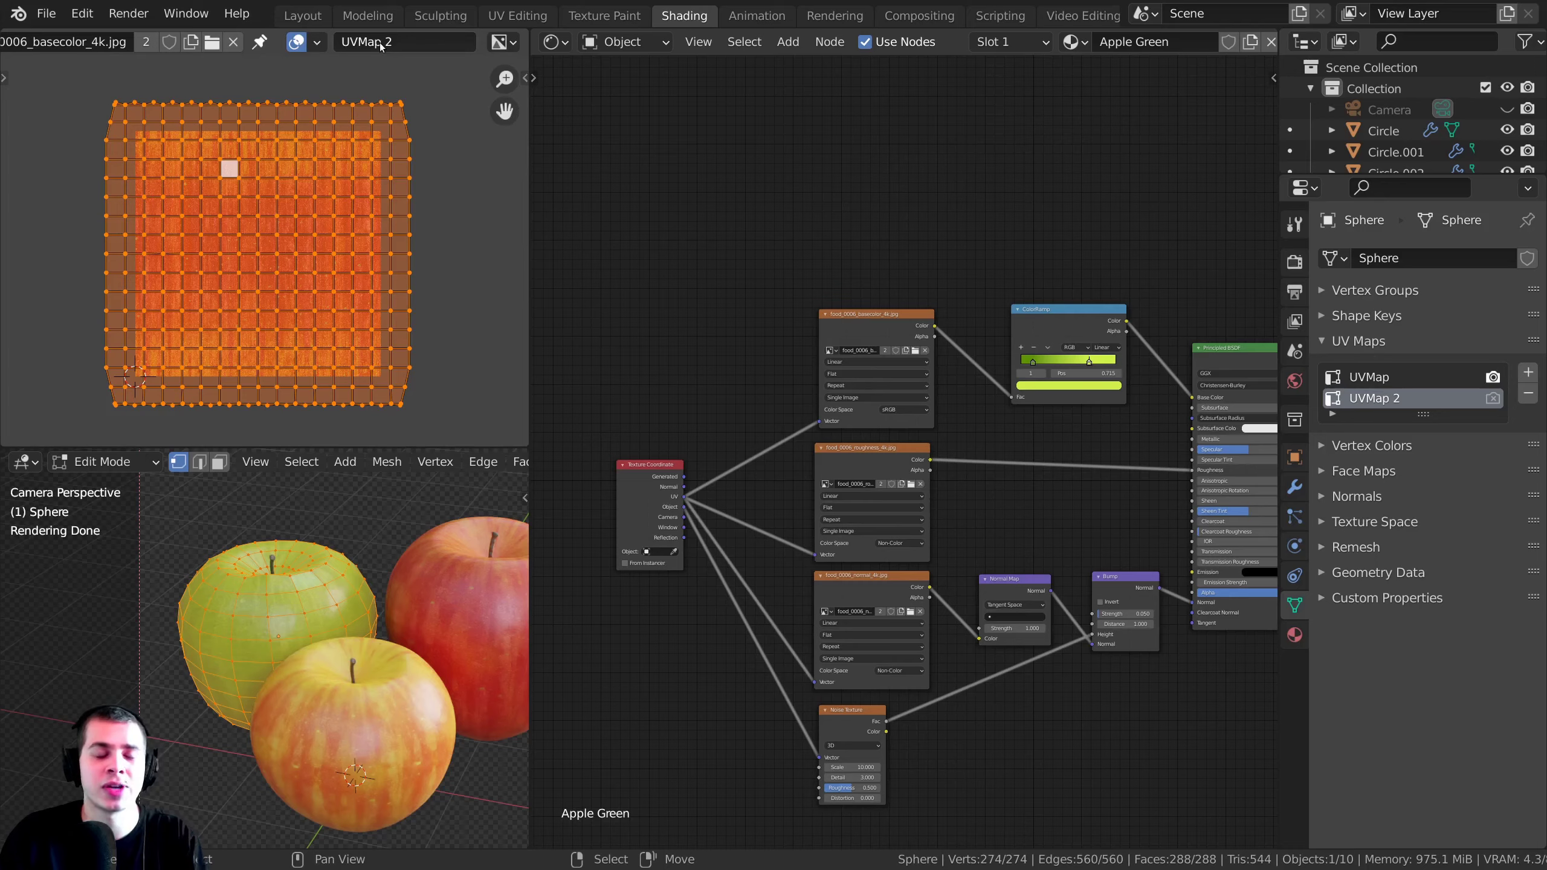
left_click(378, 48)
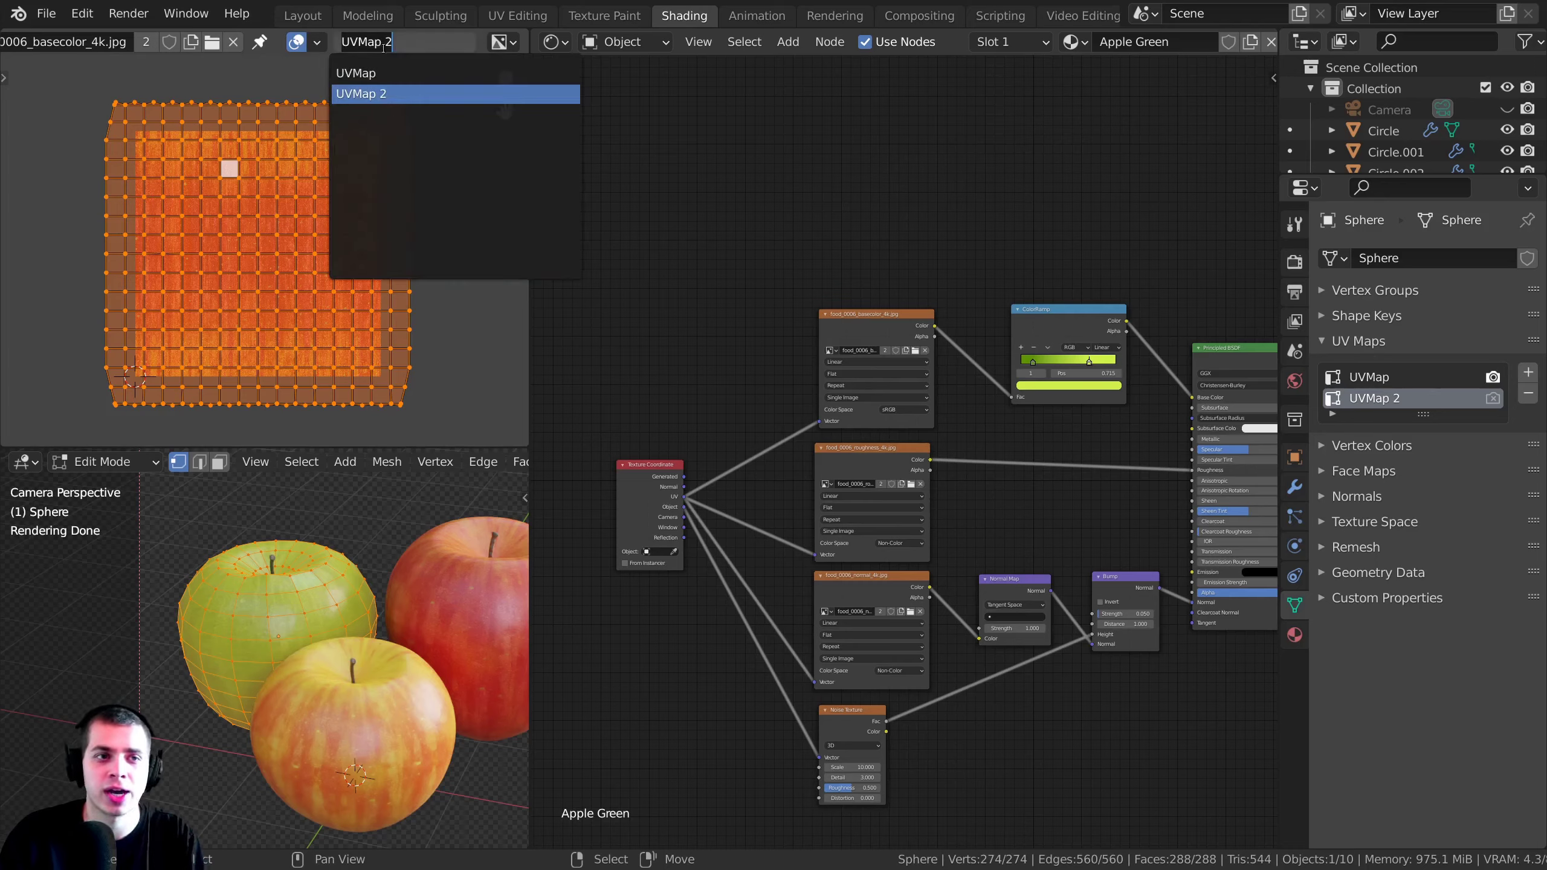
left_click(375, 67)
left_click(373, 53)
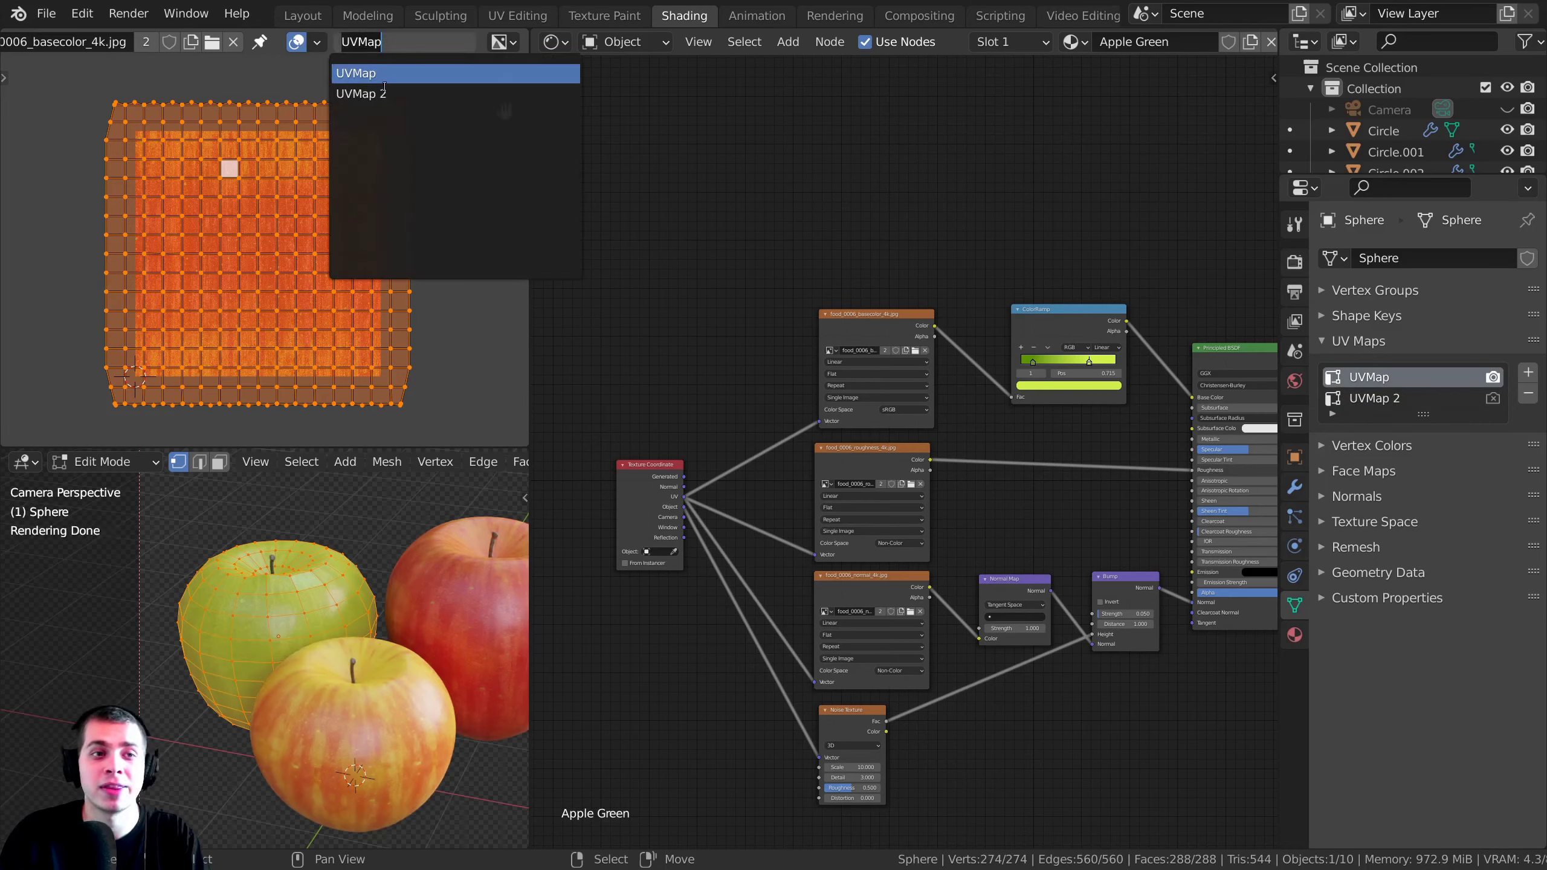
left_click(375, 88)
- Cancel an accidental grab of the UV vertices
middle_click_drag(423, 193, 436, 197)
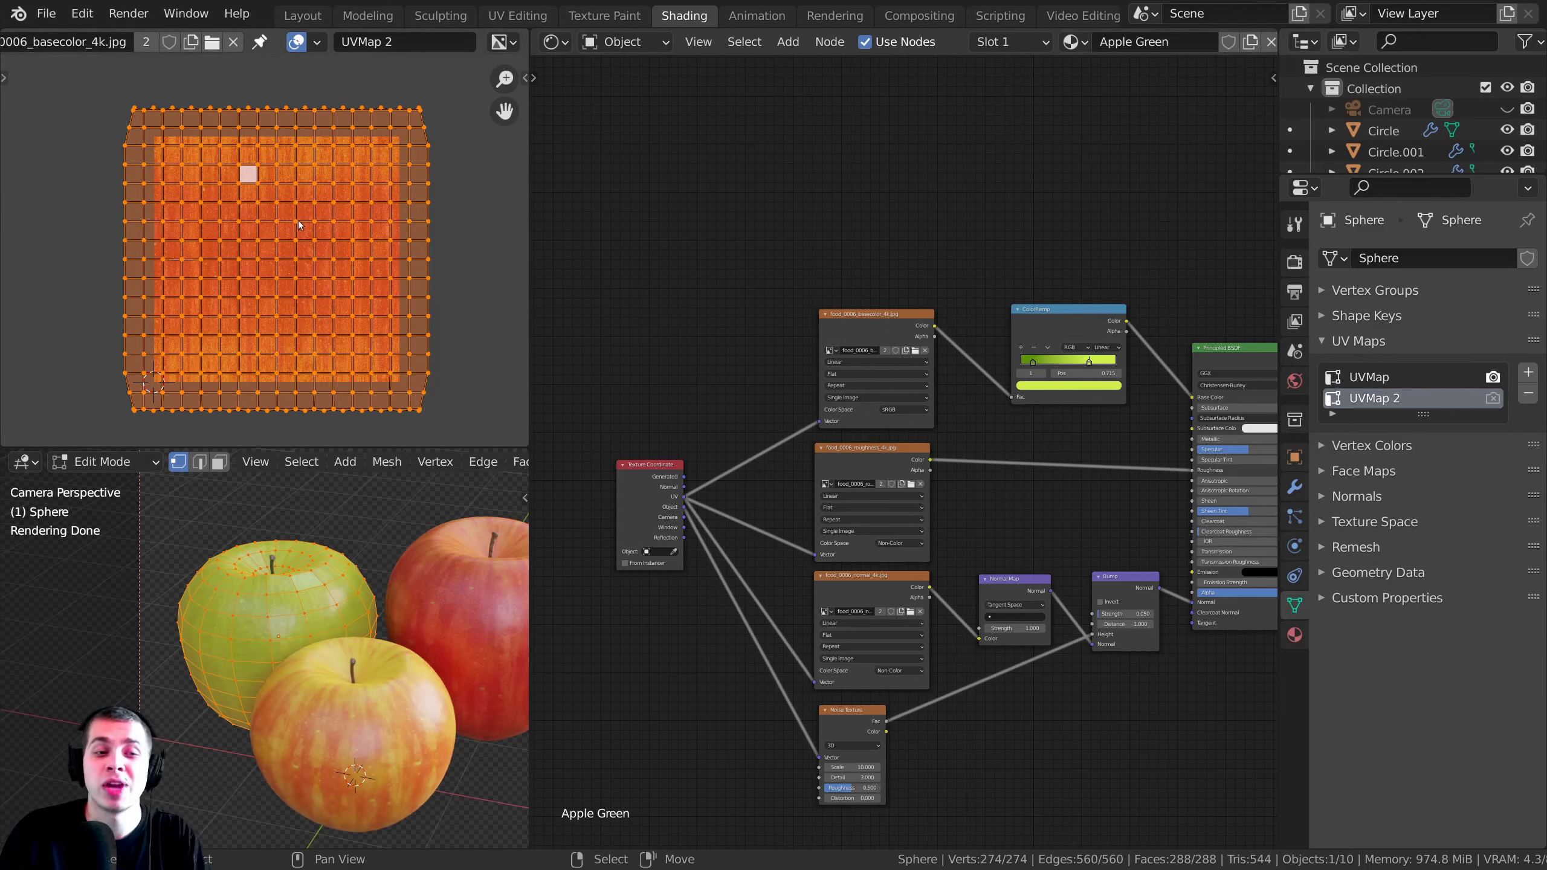
key("g")
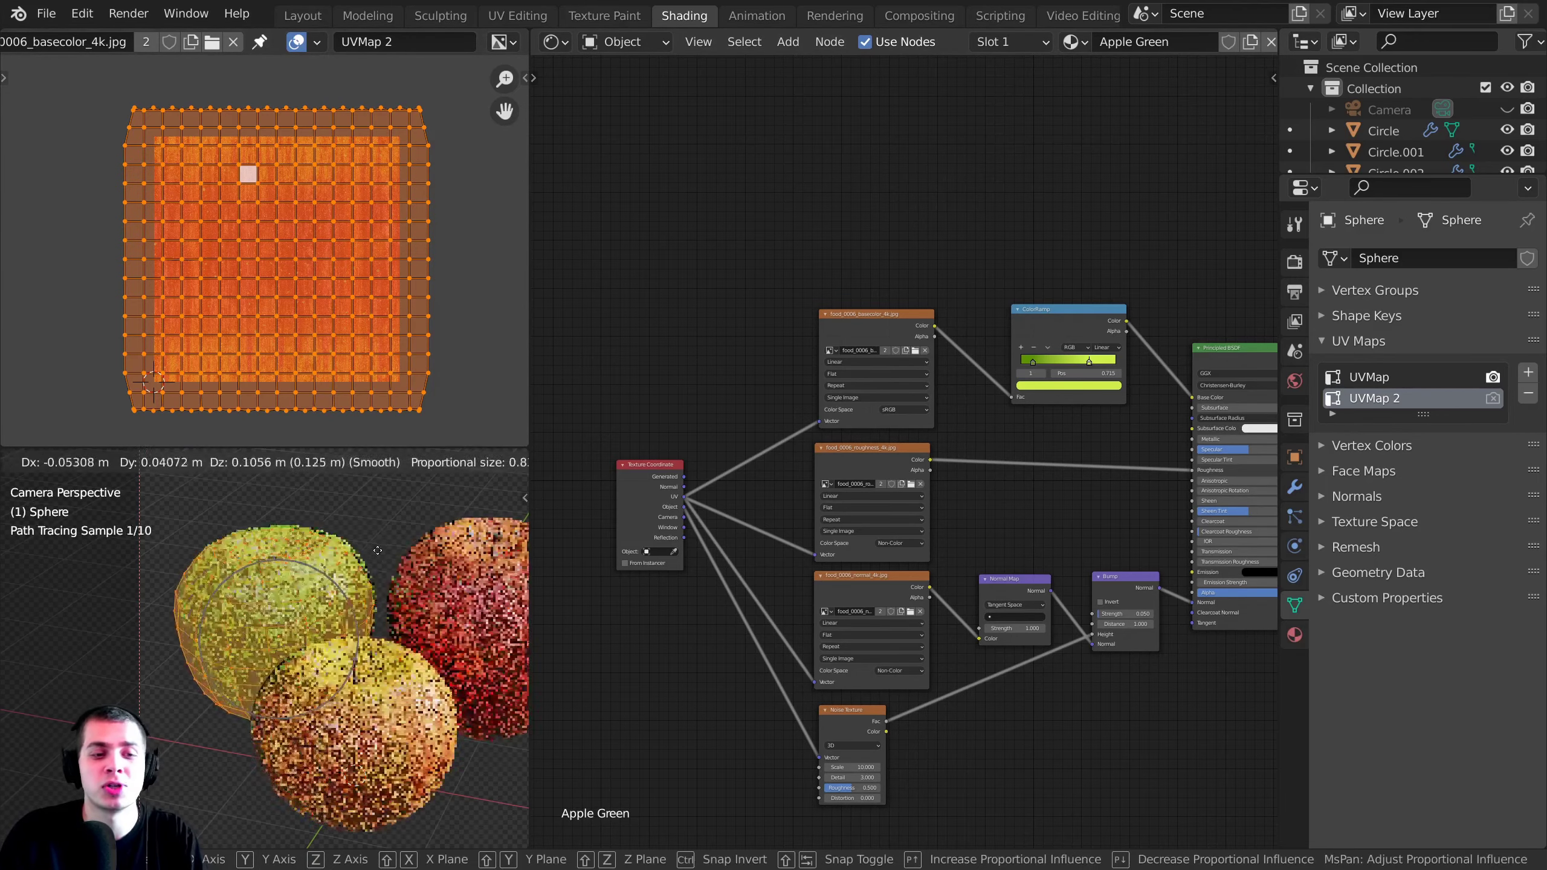
left_click(378, 551)
- Smart UV Project UVMap 2 with 0.001 island margin and maximize the UV editor
key("u")
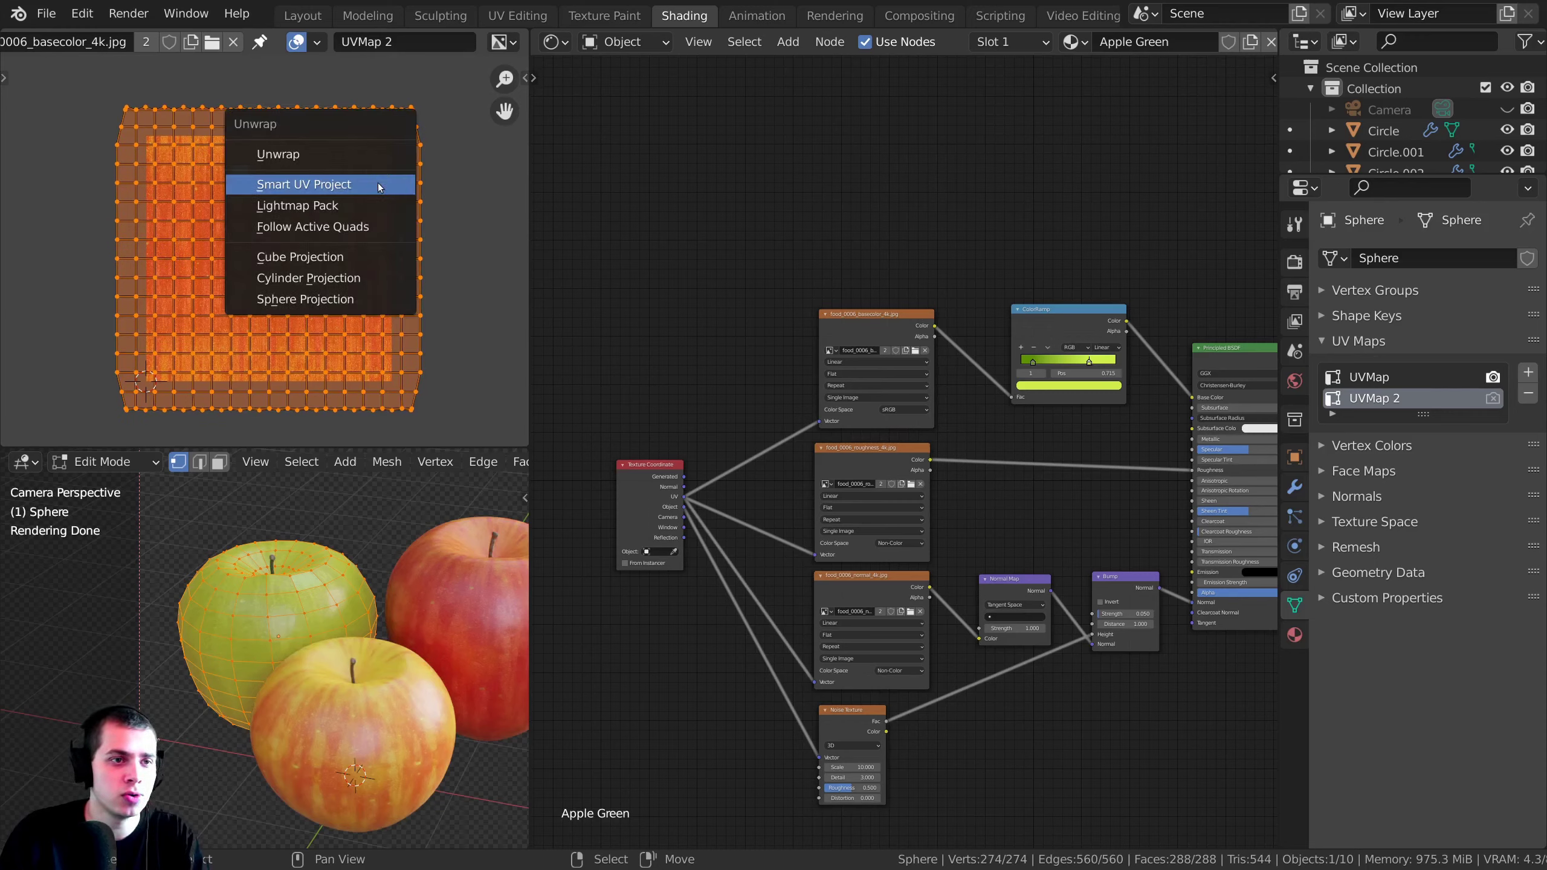
left_click(290, 186)
left_click(291, 243)
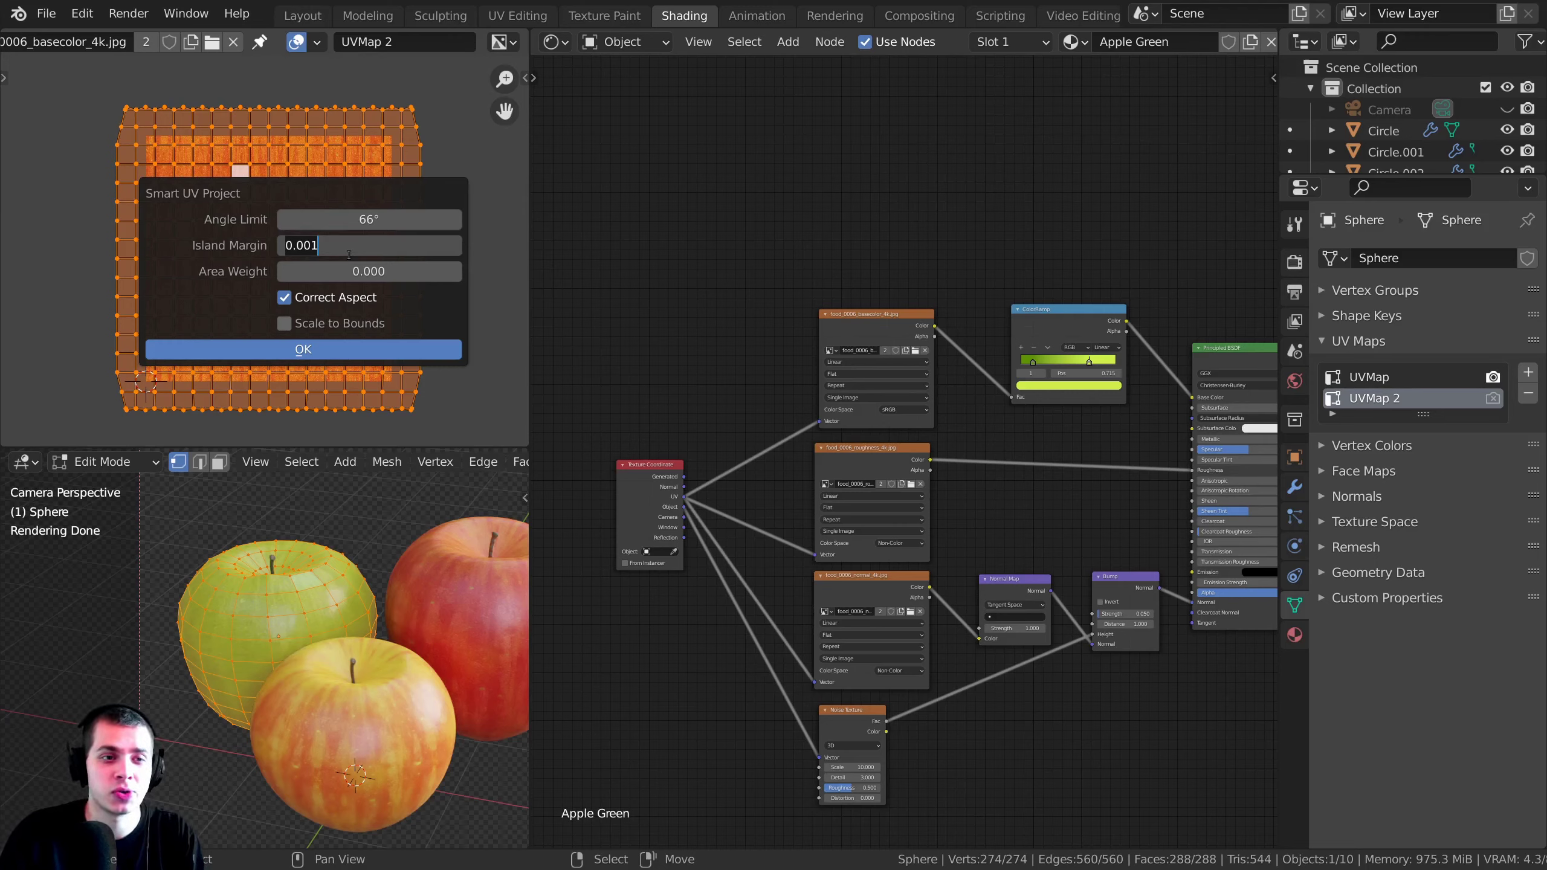
key("Right")
key("Return")
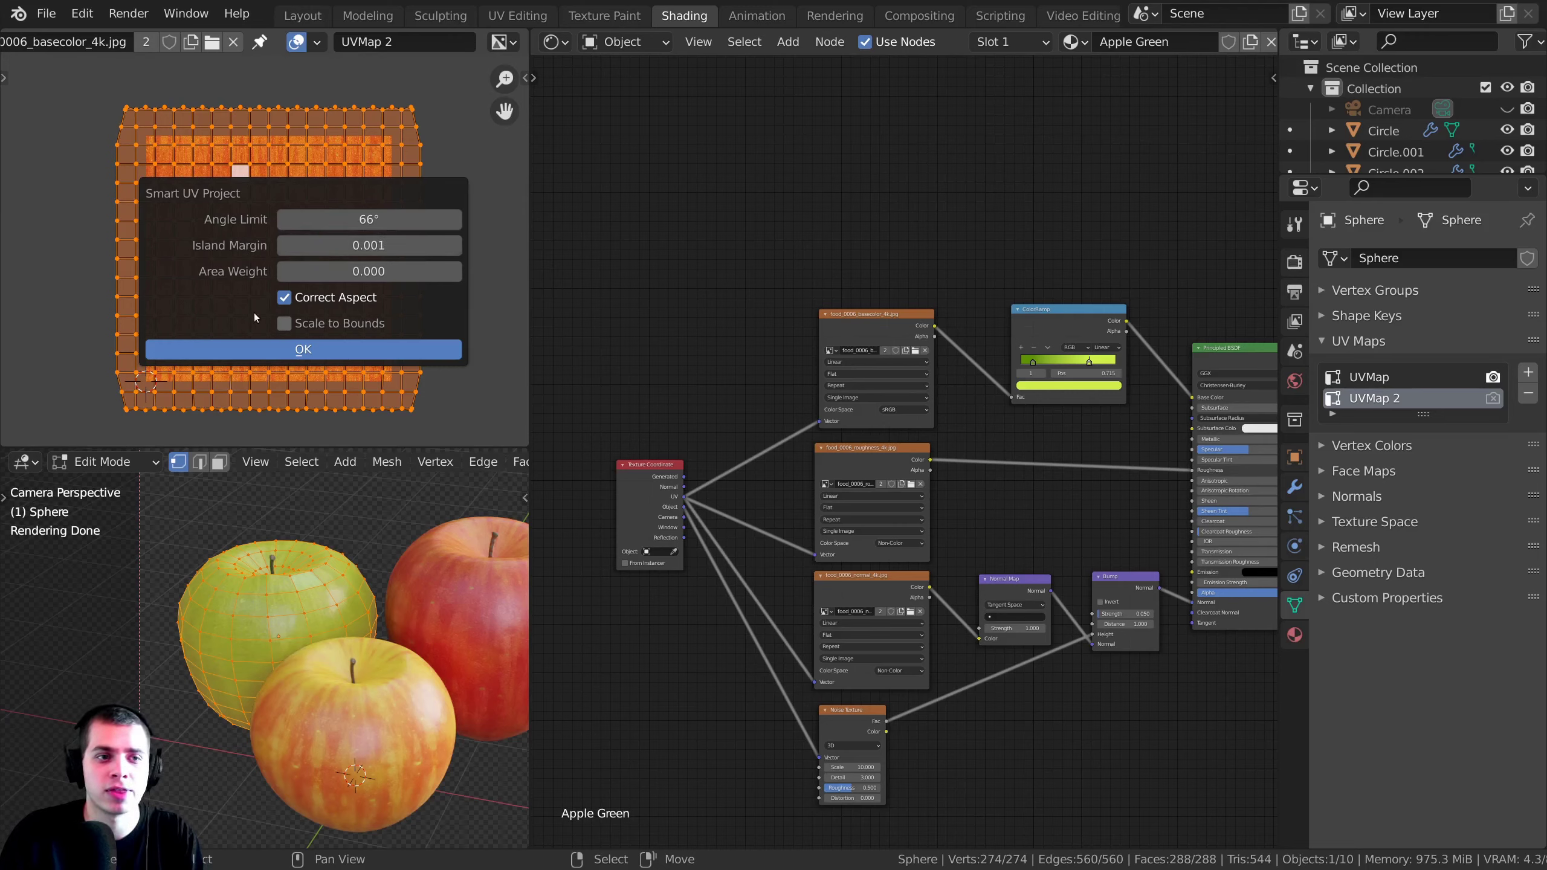
left_click(270, 353)
key("ctrl+space")
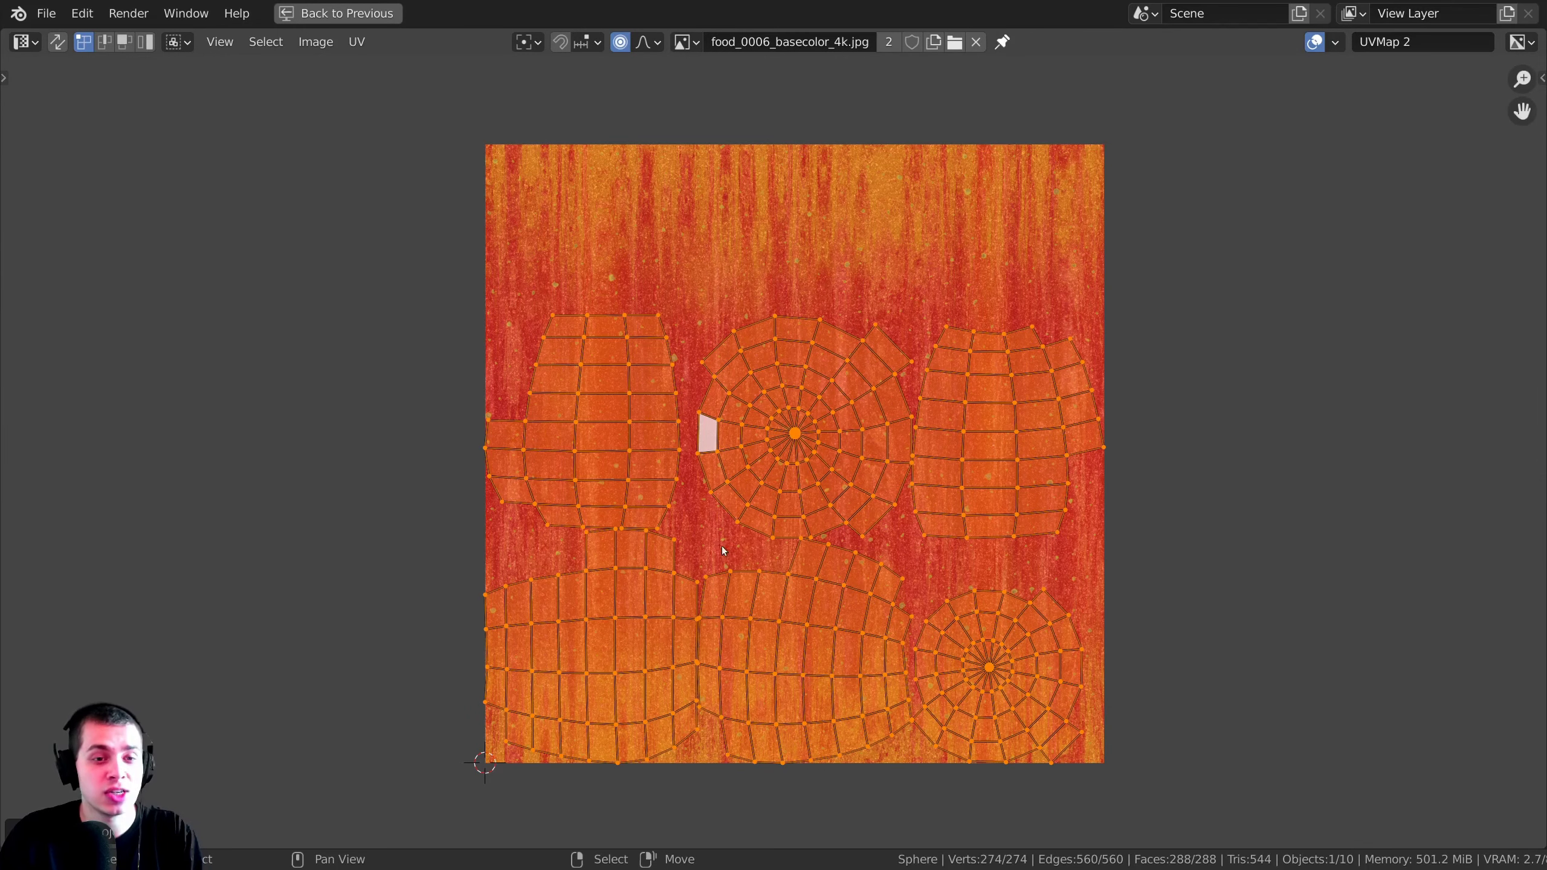
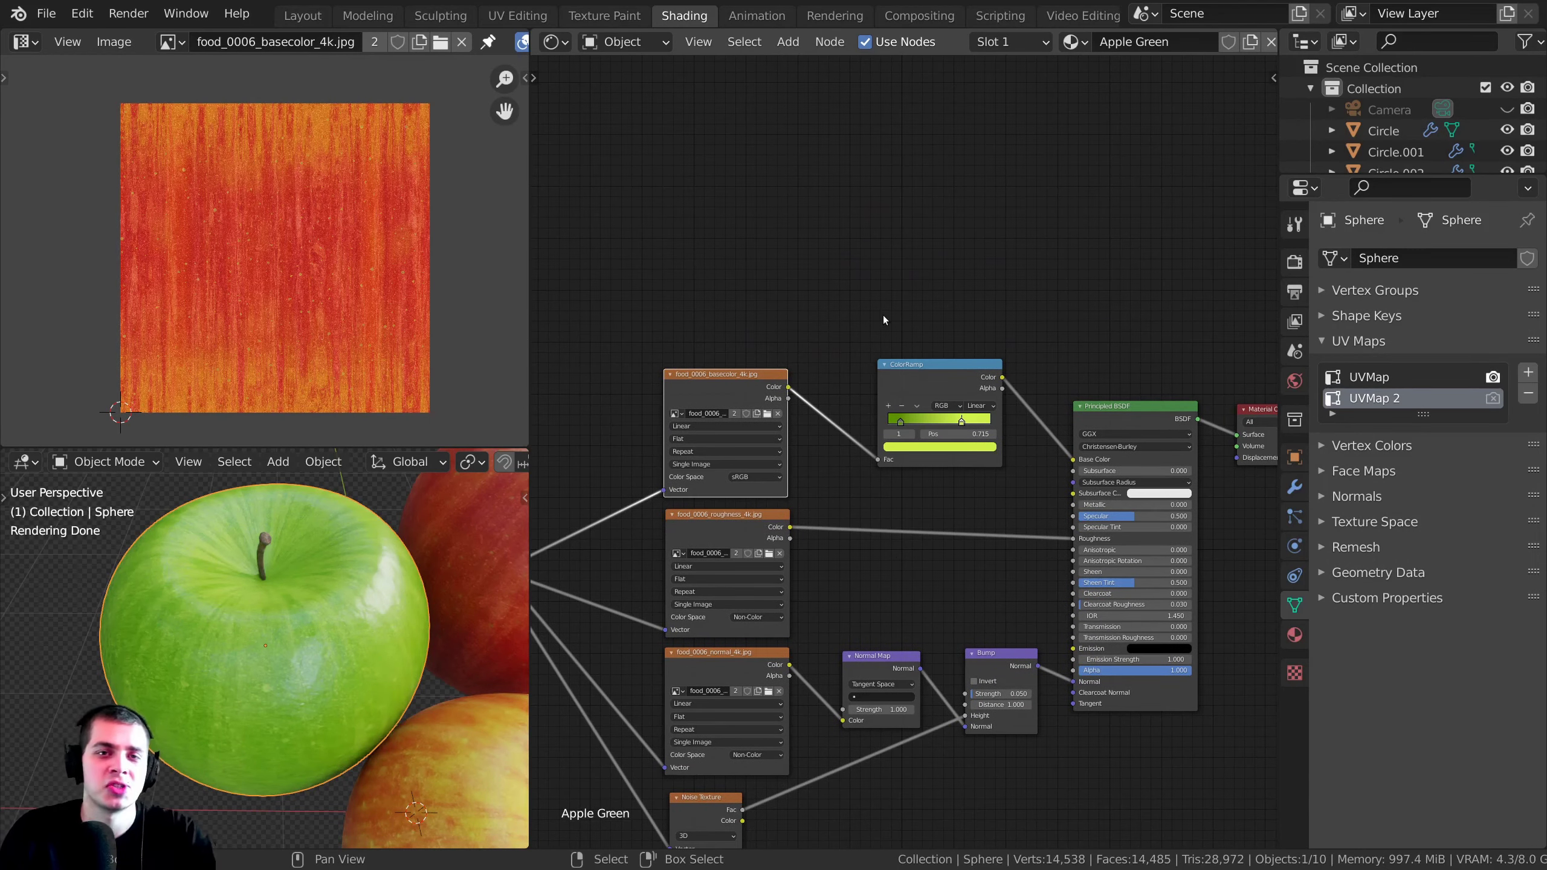
- Pan and zoom the node editor to show the Apple Green material's texture, ColorRamp and BSDF nodes
middle_click_drag(915, 268, 857, 300)
scroll(883, 211, "up", 1)
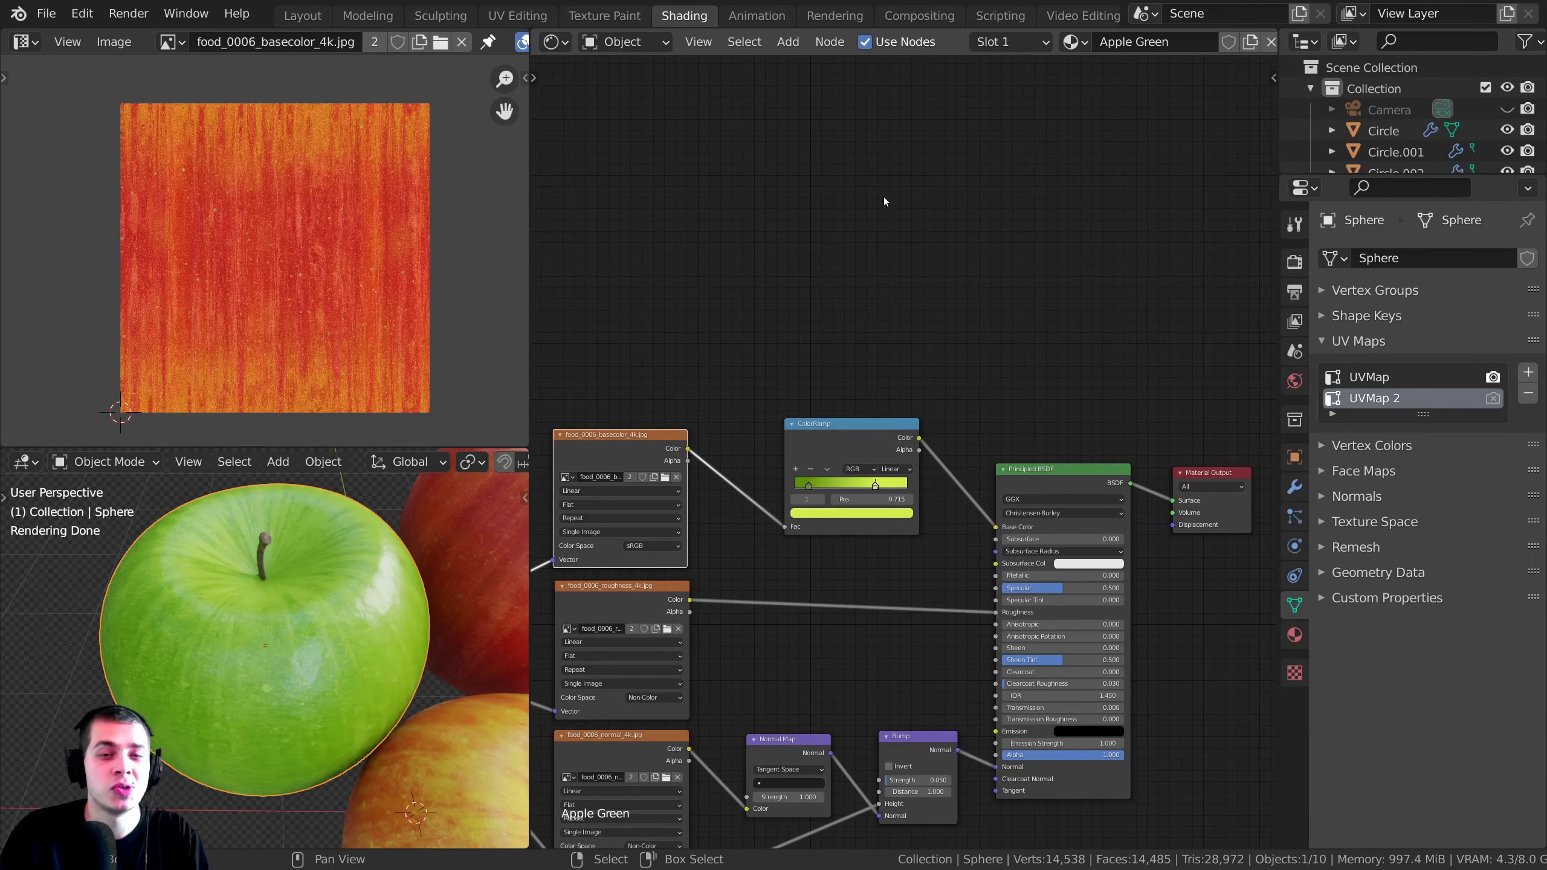
- Add an Image Texture node to the apple material via node search and position it
key("shift+a")
left_click(884, 196)
type("im")
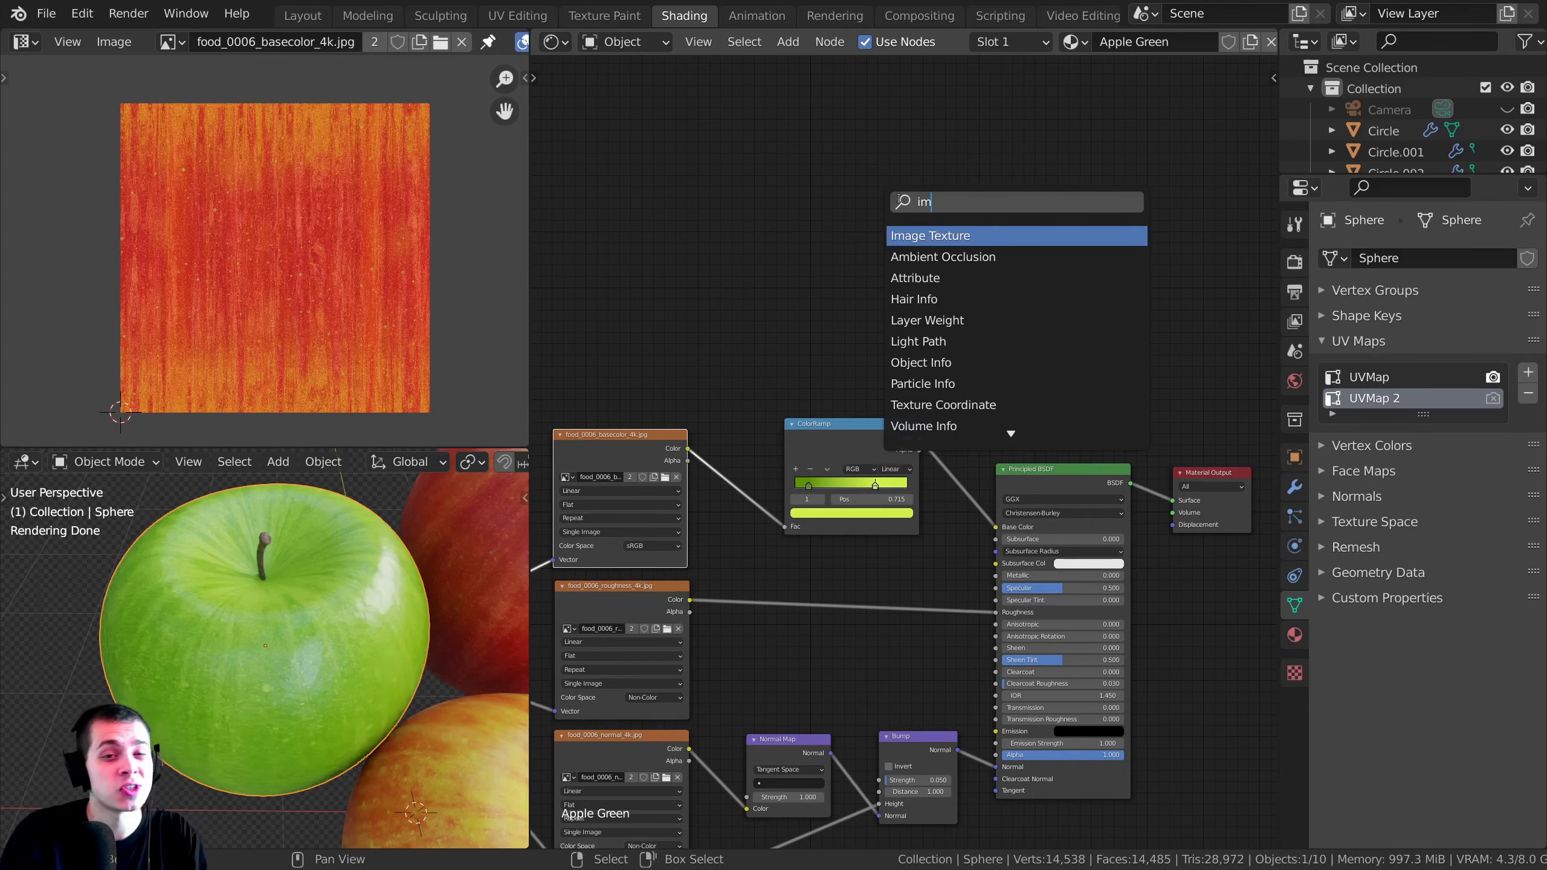
left_click(921, 234)
left_click(941, 265)
scroll(934, 339, "up", 5)
middle_click_drag(941, 265, 871, 372)
left_click_drag(872, 373, 873, 381)
- Create a new blank 4096 × 4096 px image named Apple in the node
left_click(885, 417)
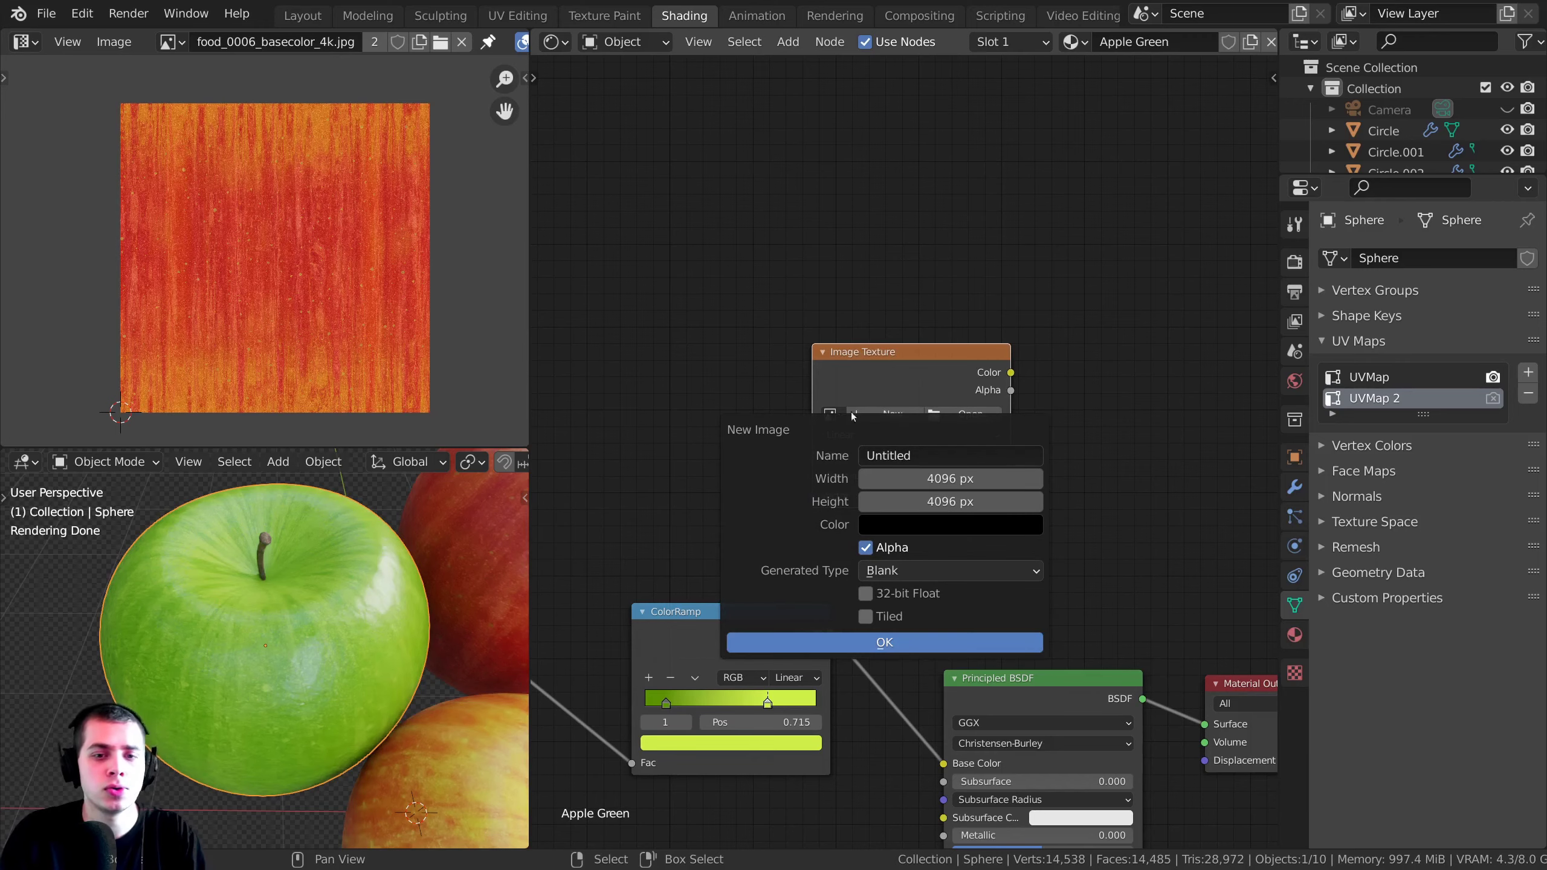
left_click(919, 455)
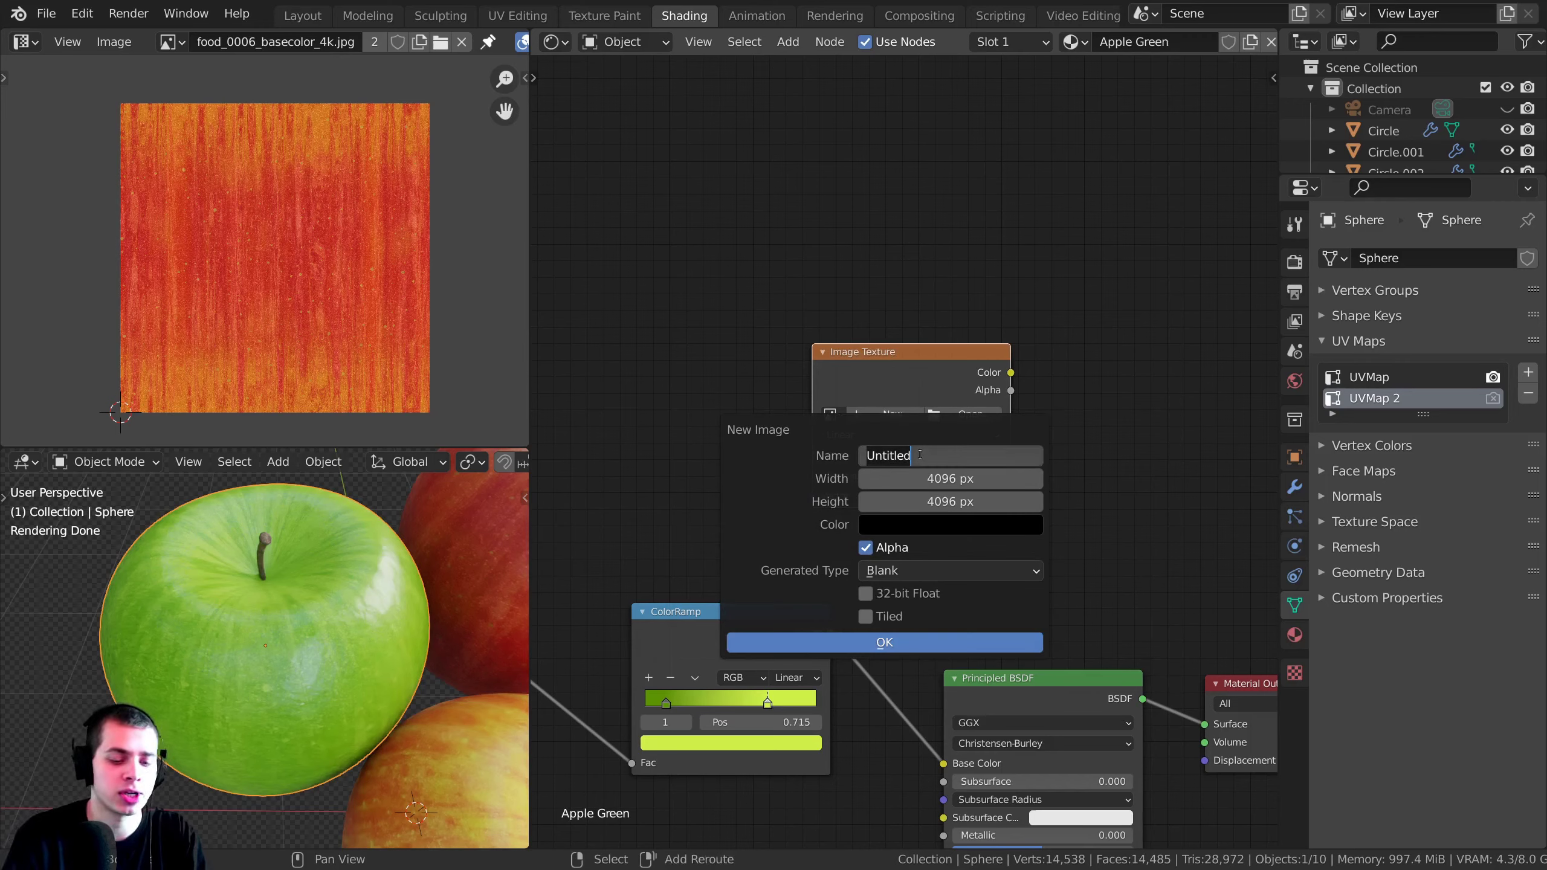
type("Apple")
key("Return")
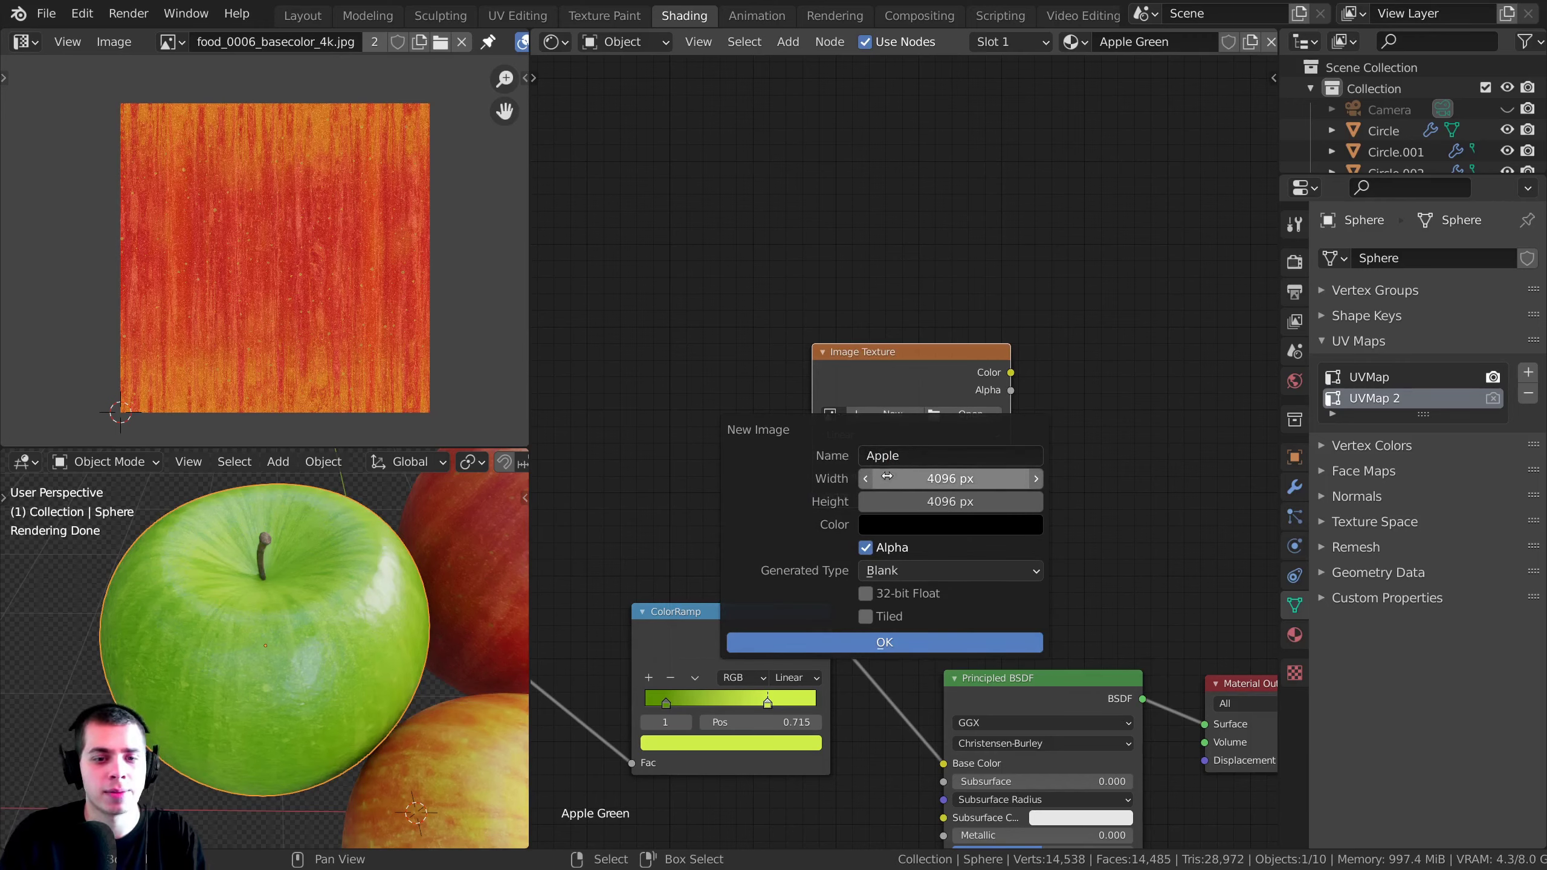
left_click(933, 482)
double_click(925, 502)
left_click(854, 500)
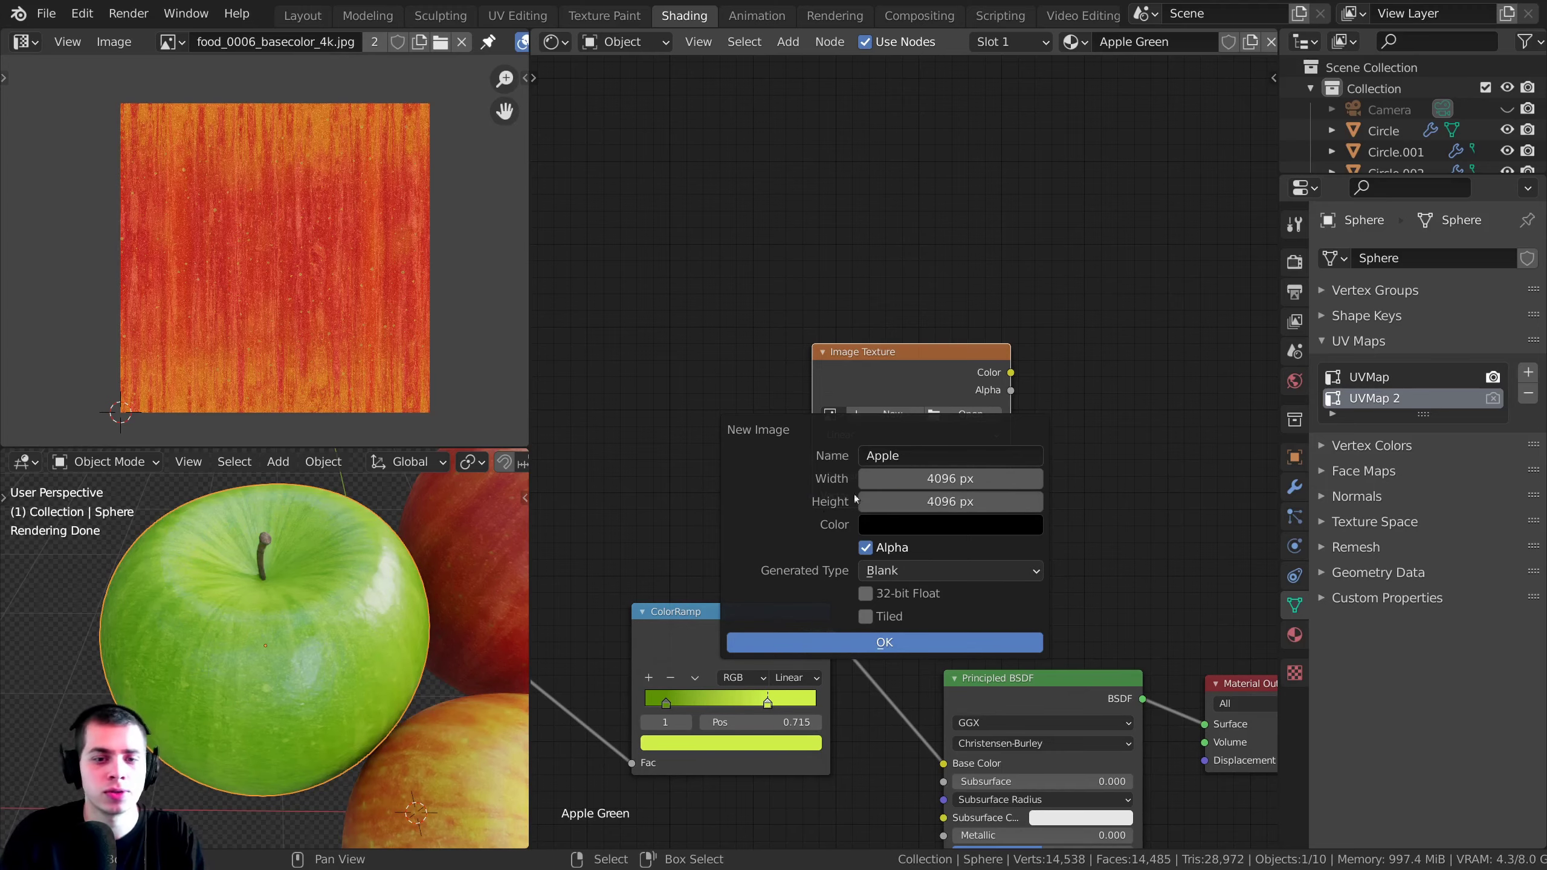
left_click(847, 643)
- Show Apple.001 in the image editor and move its node up and right
left_click(173, 42)
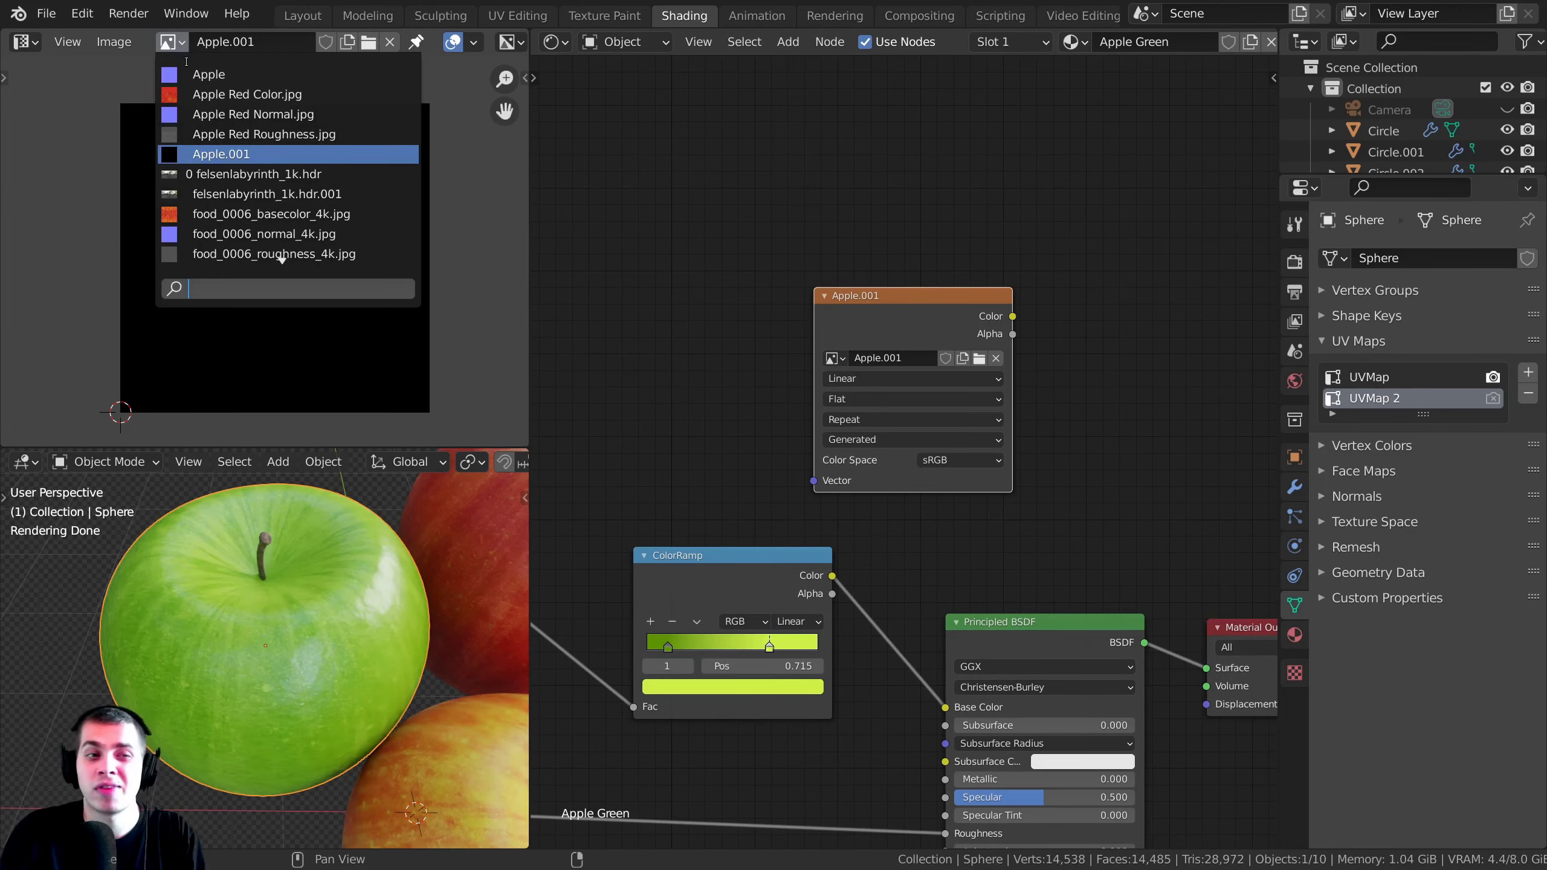
left_click(215, 155)
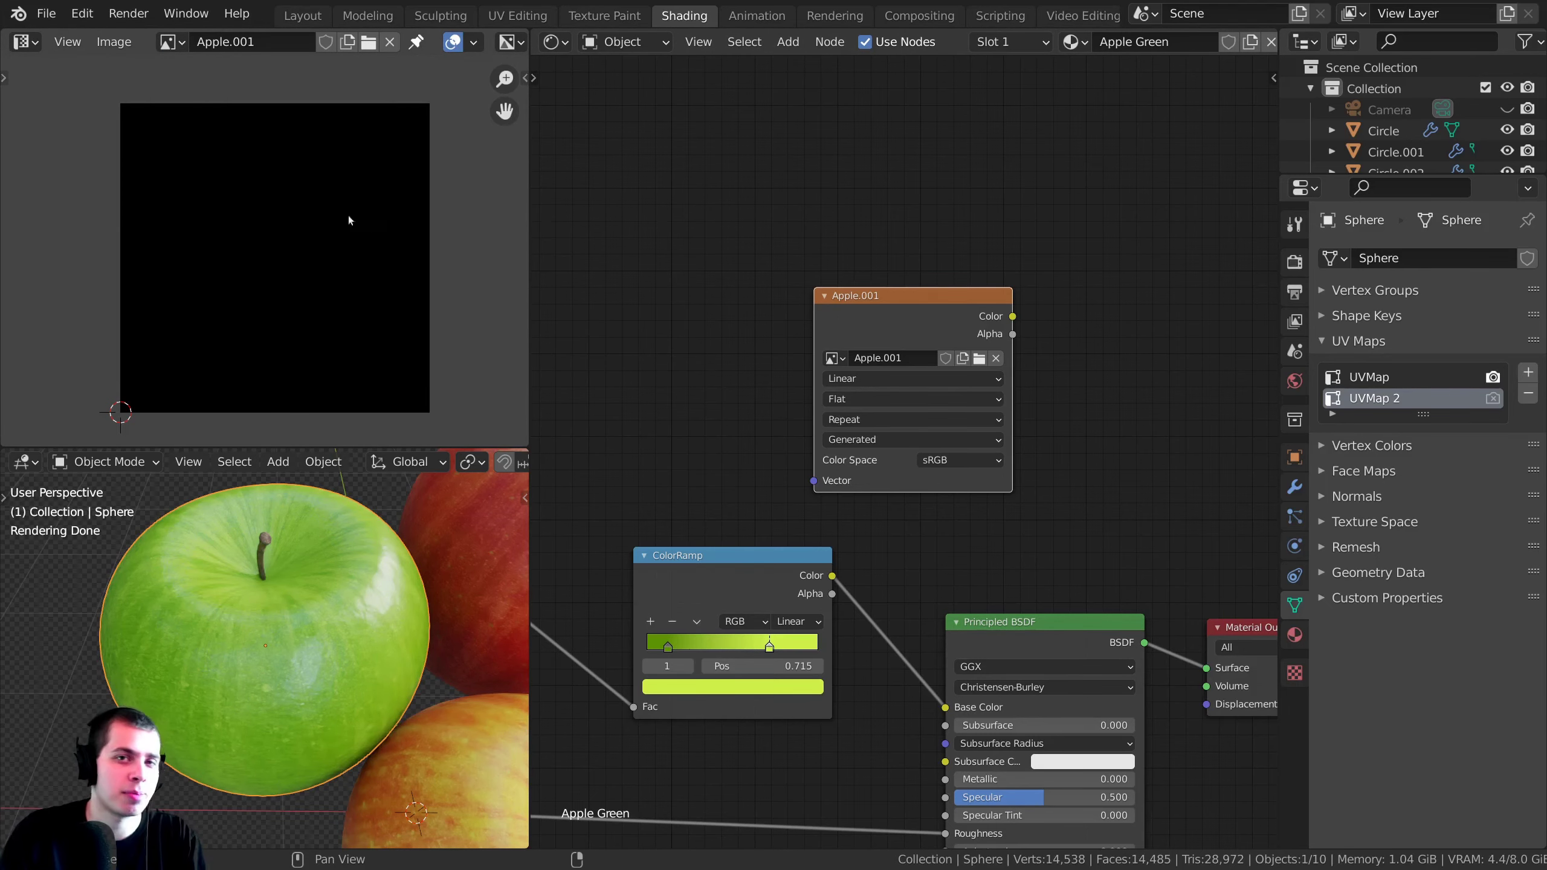
middle_click_drag(671, 275, 711, 203)
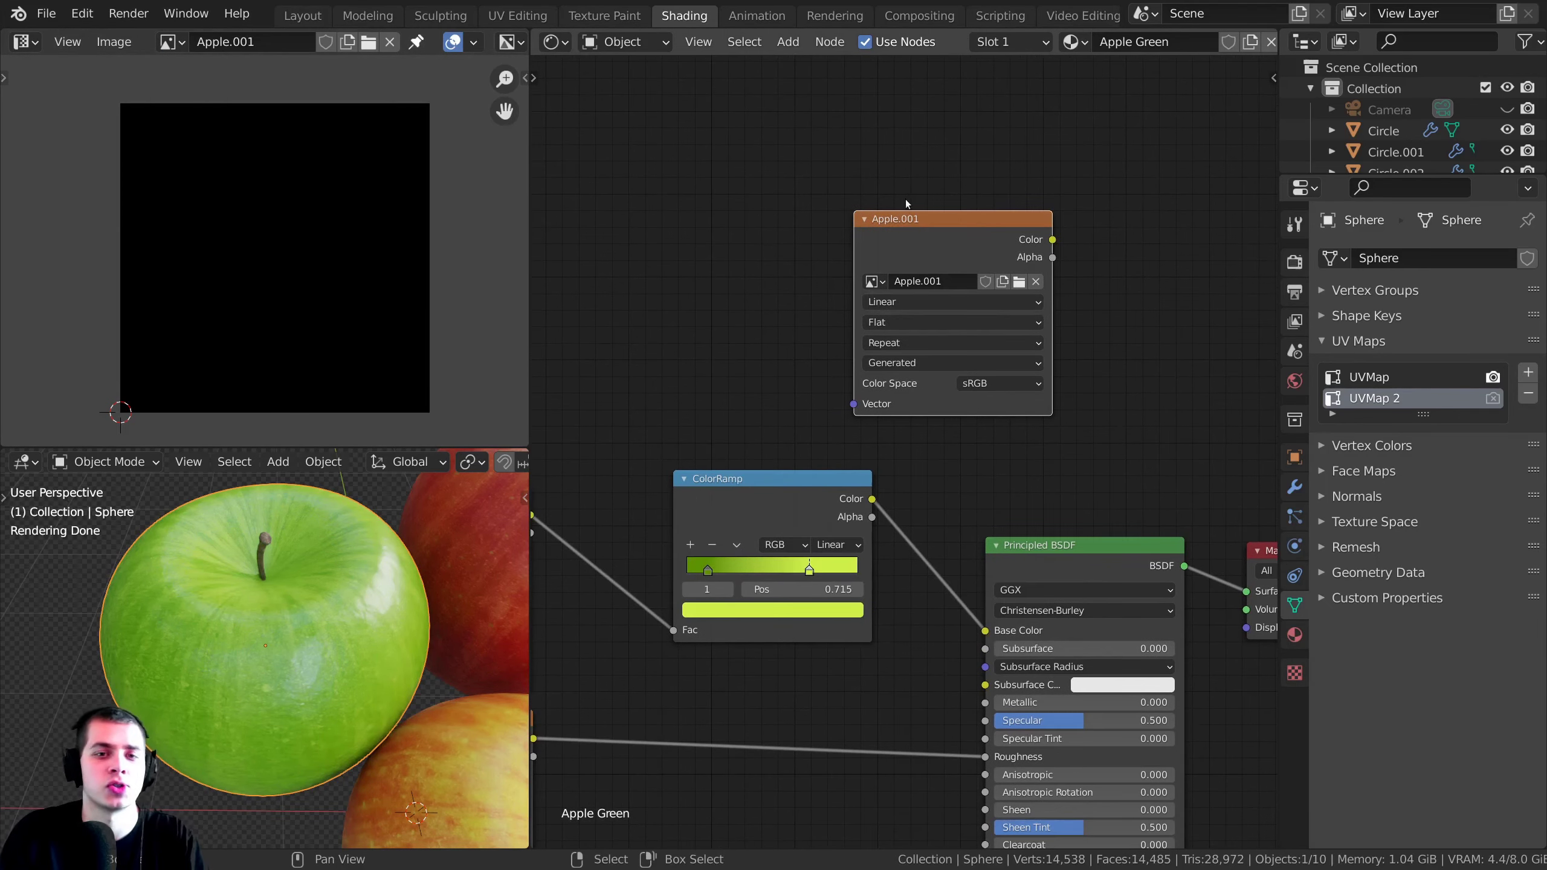
left_click_drag(904, 210, 932, 213)
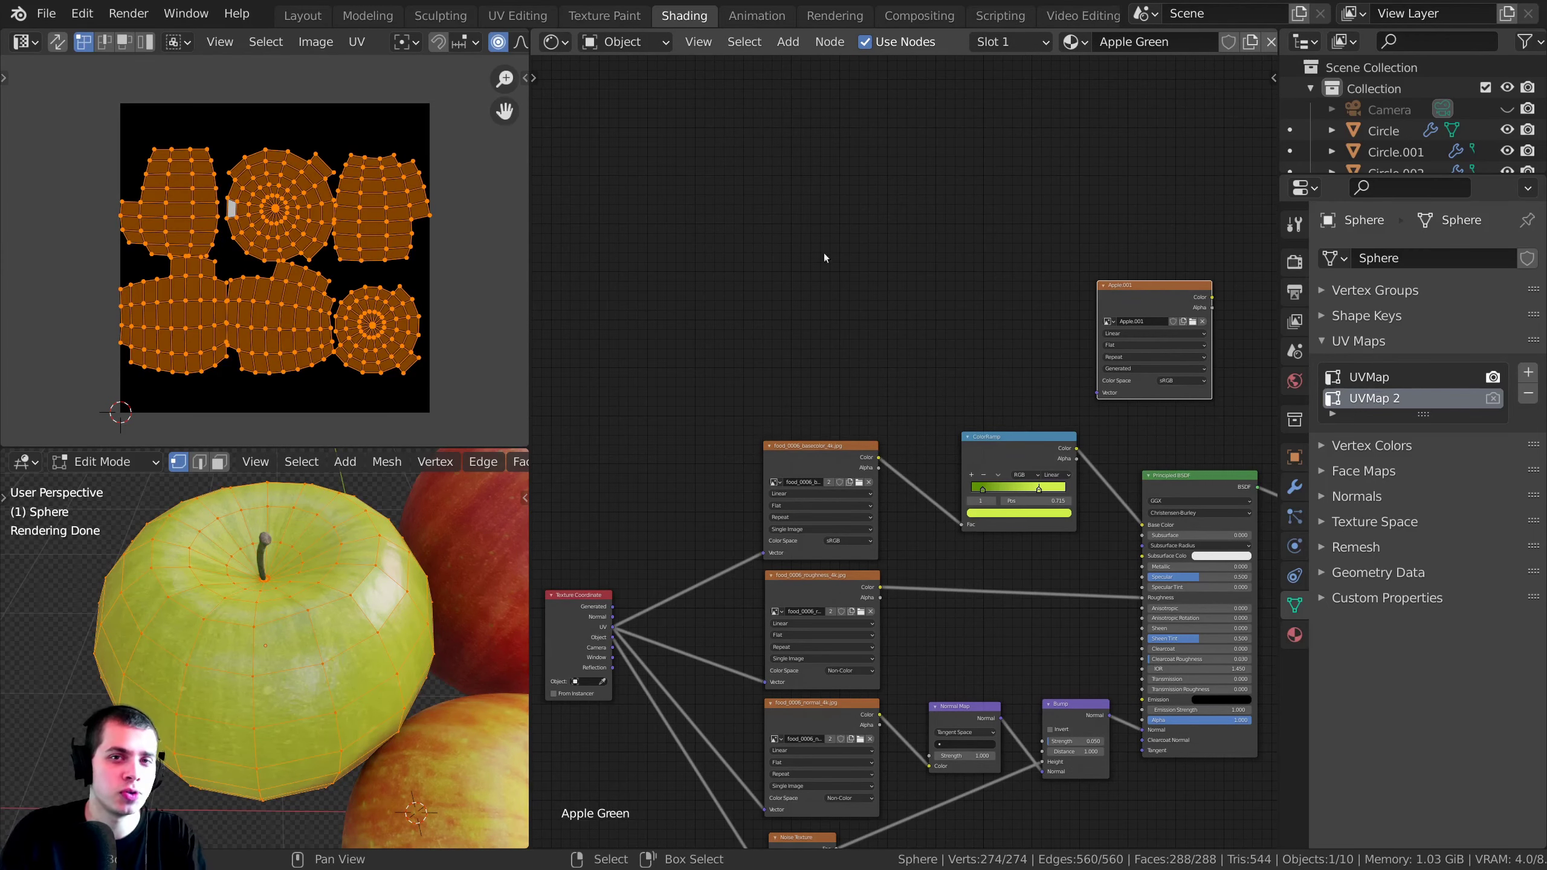
- Add a UV Map node and link its UV output to Apple.001's Vector input
key("shift+a")
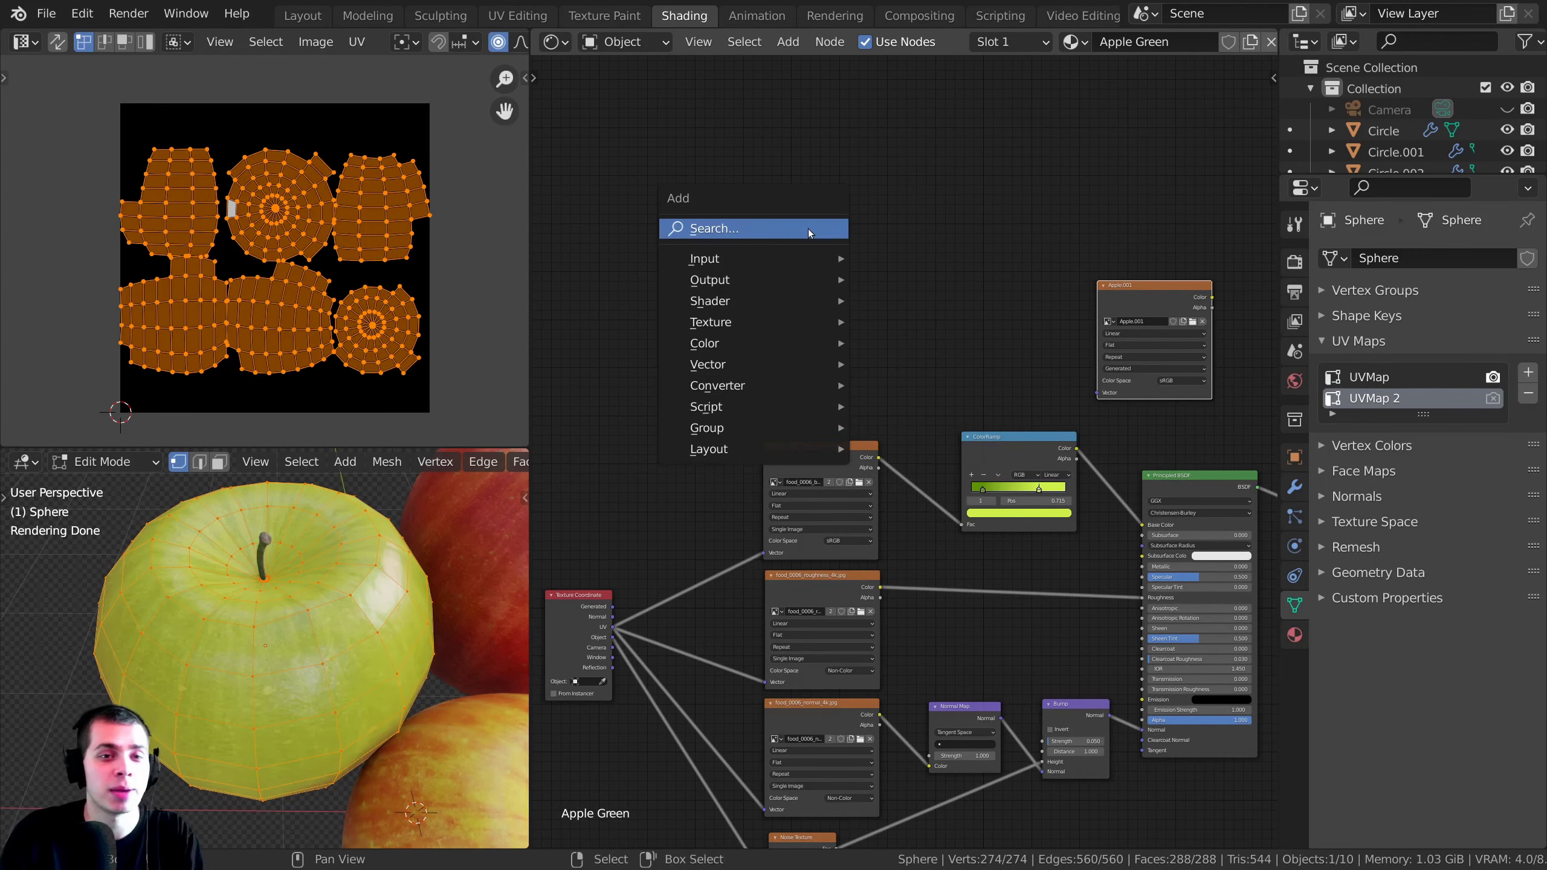
left_click(814, 231)
type("uv")
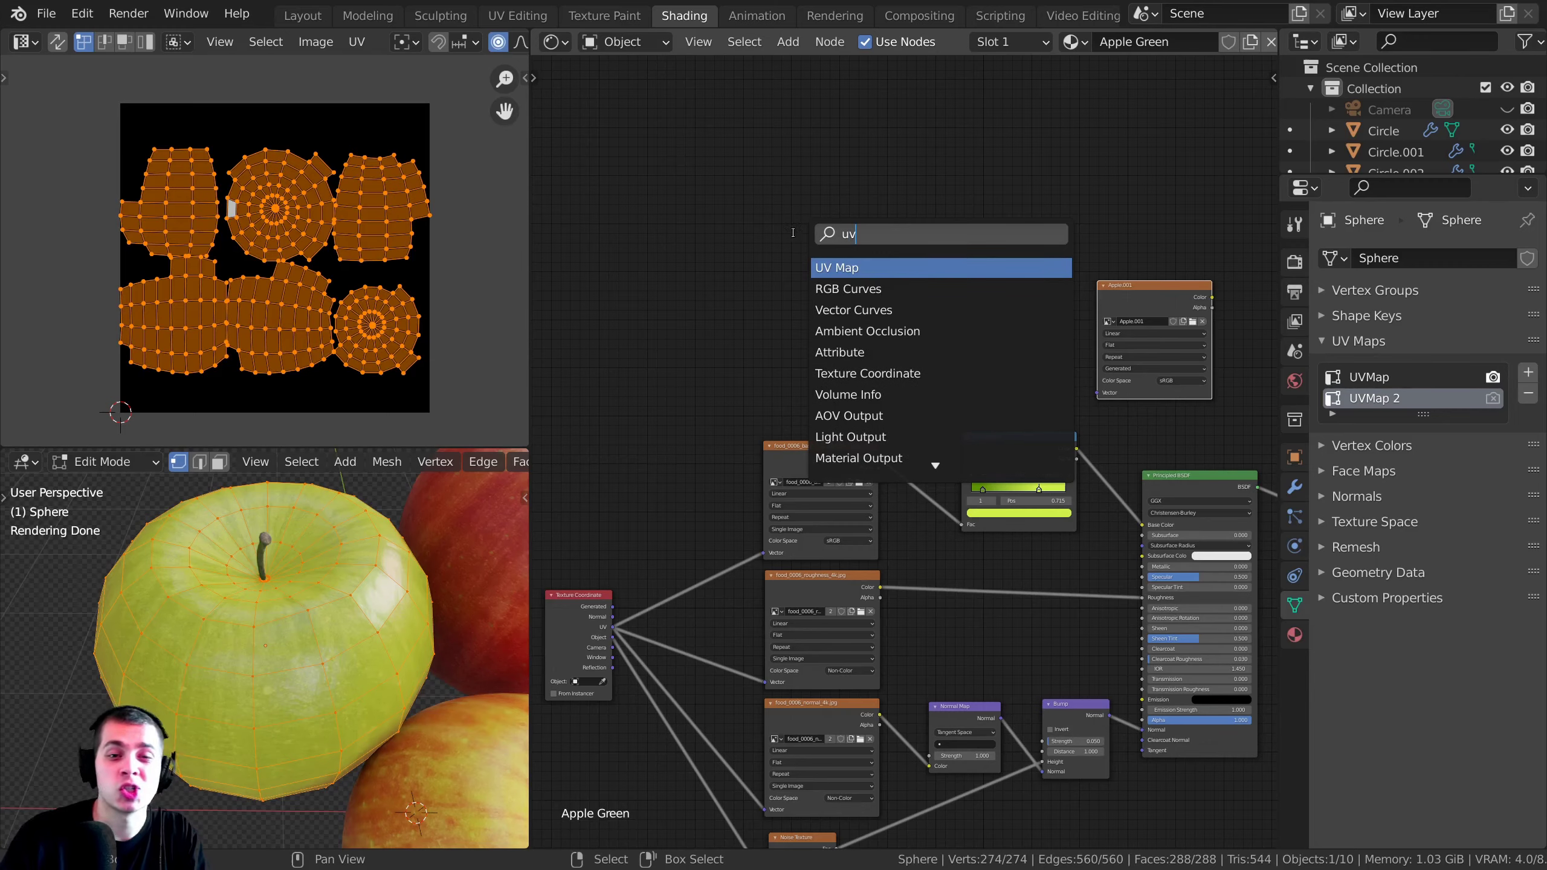
left_click(814, 268)
scroll(711, 374, "up", 3)
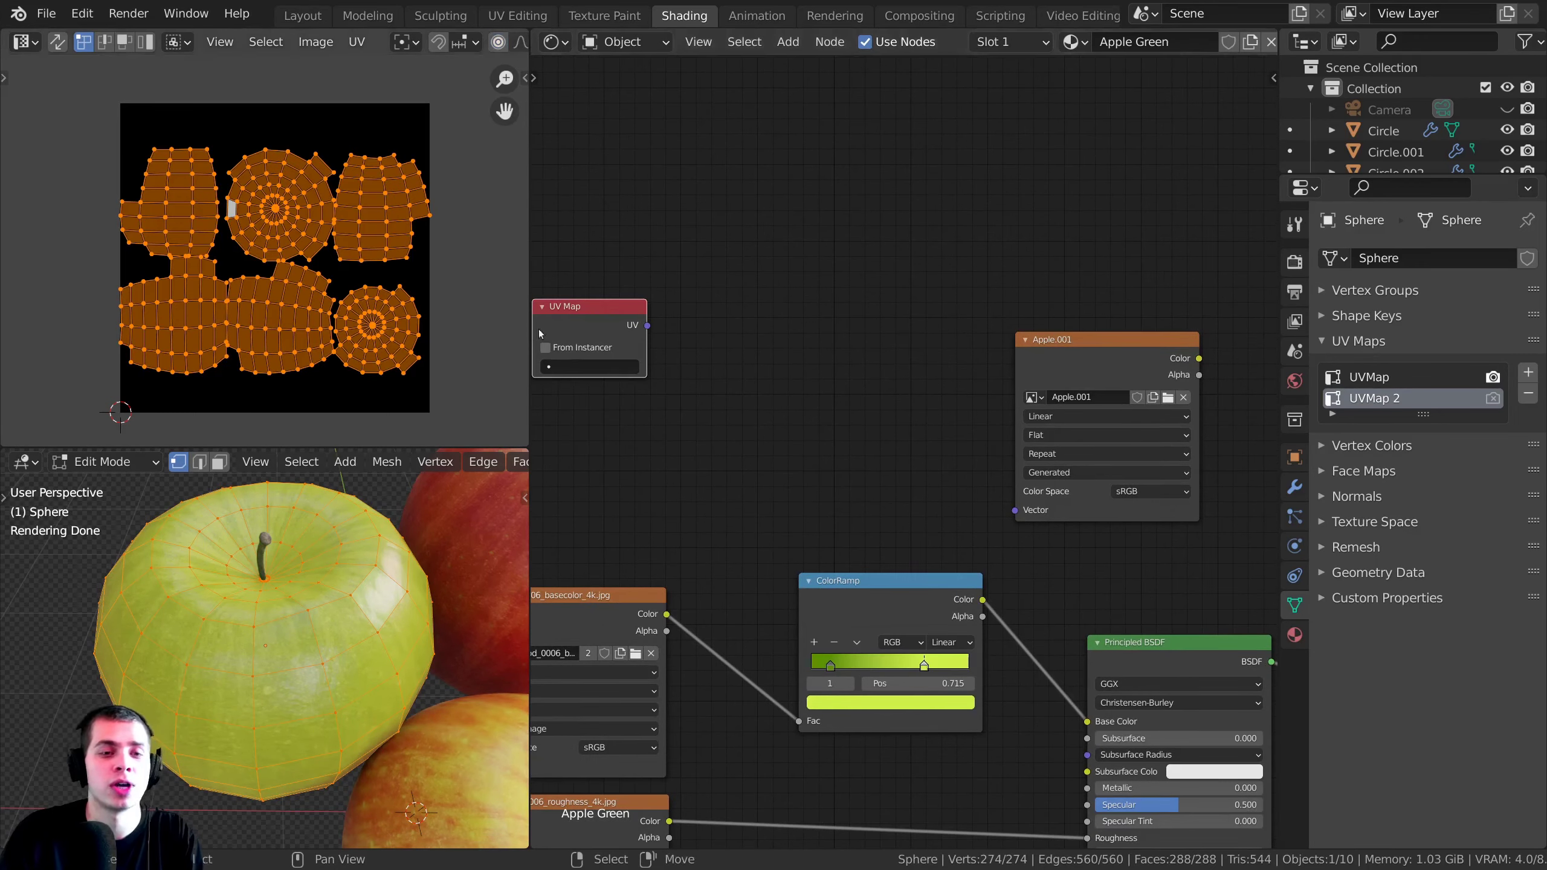
left_click(847, 435)
scroll(874, 402, "up", 2)
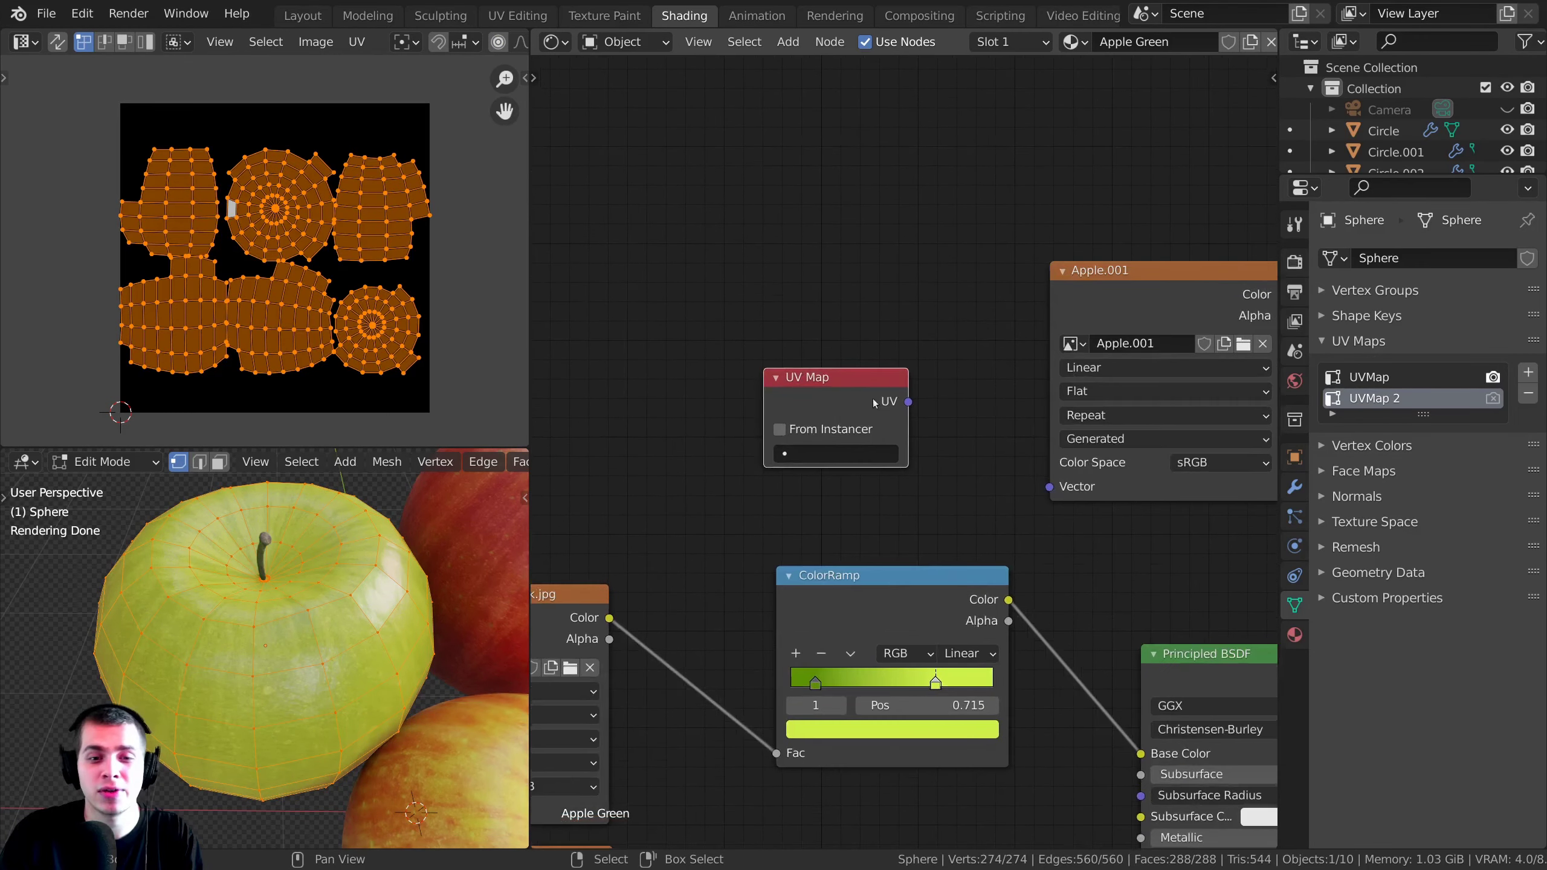
left_click_drag(905, 403, 991, 413)
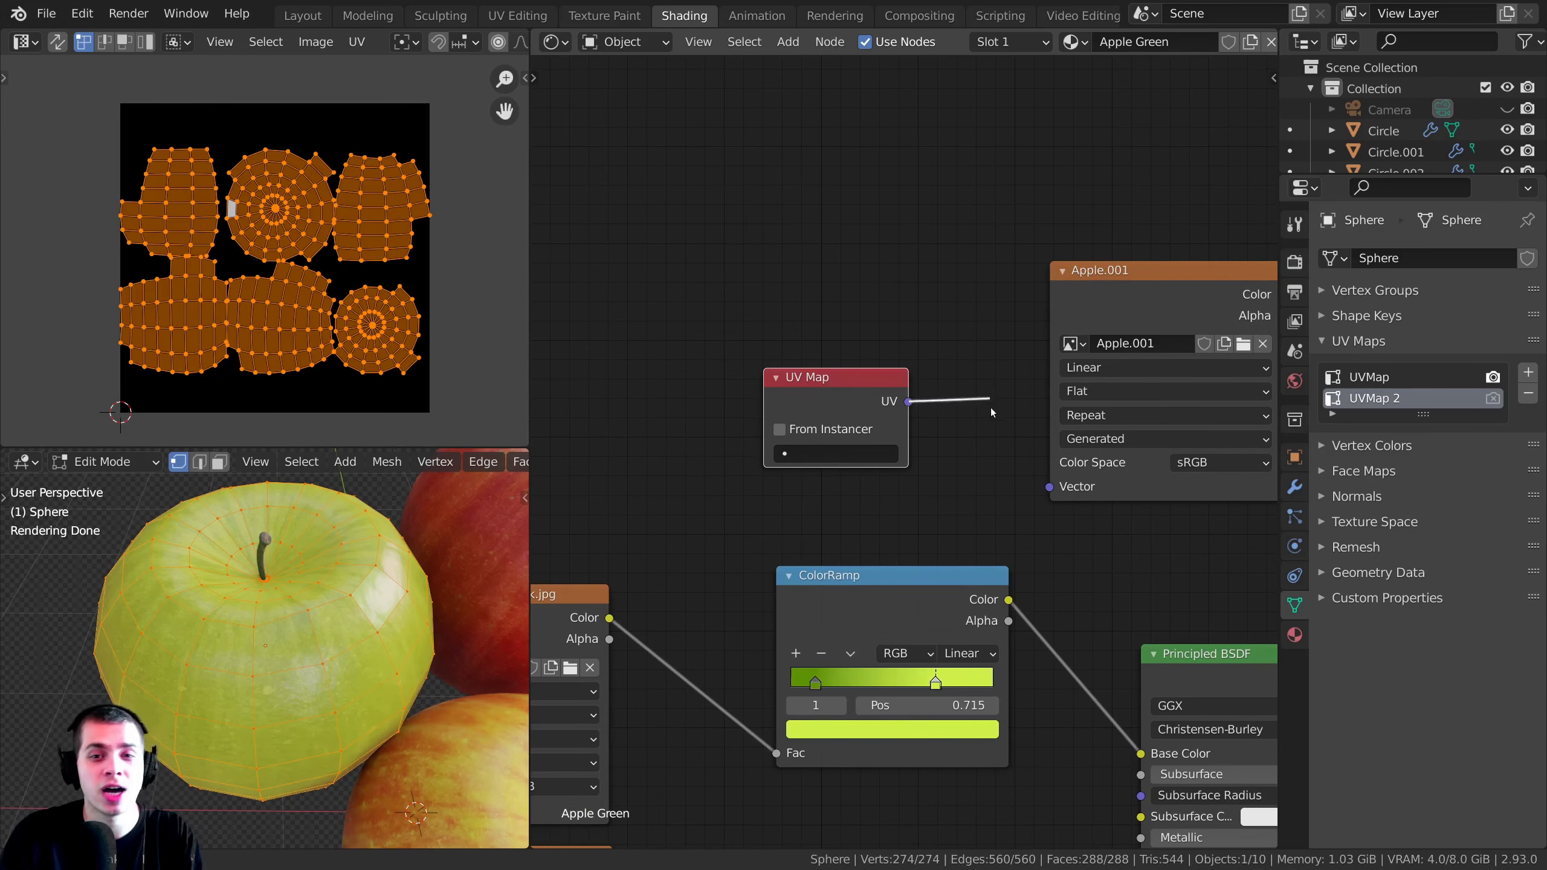
left_click_drag(1032, 478, 1049, 486)
scroll(887, 487, "up", 1)
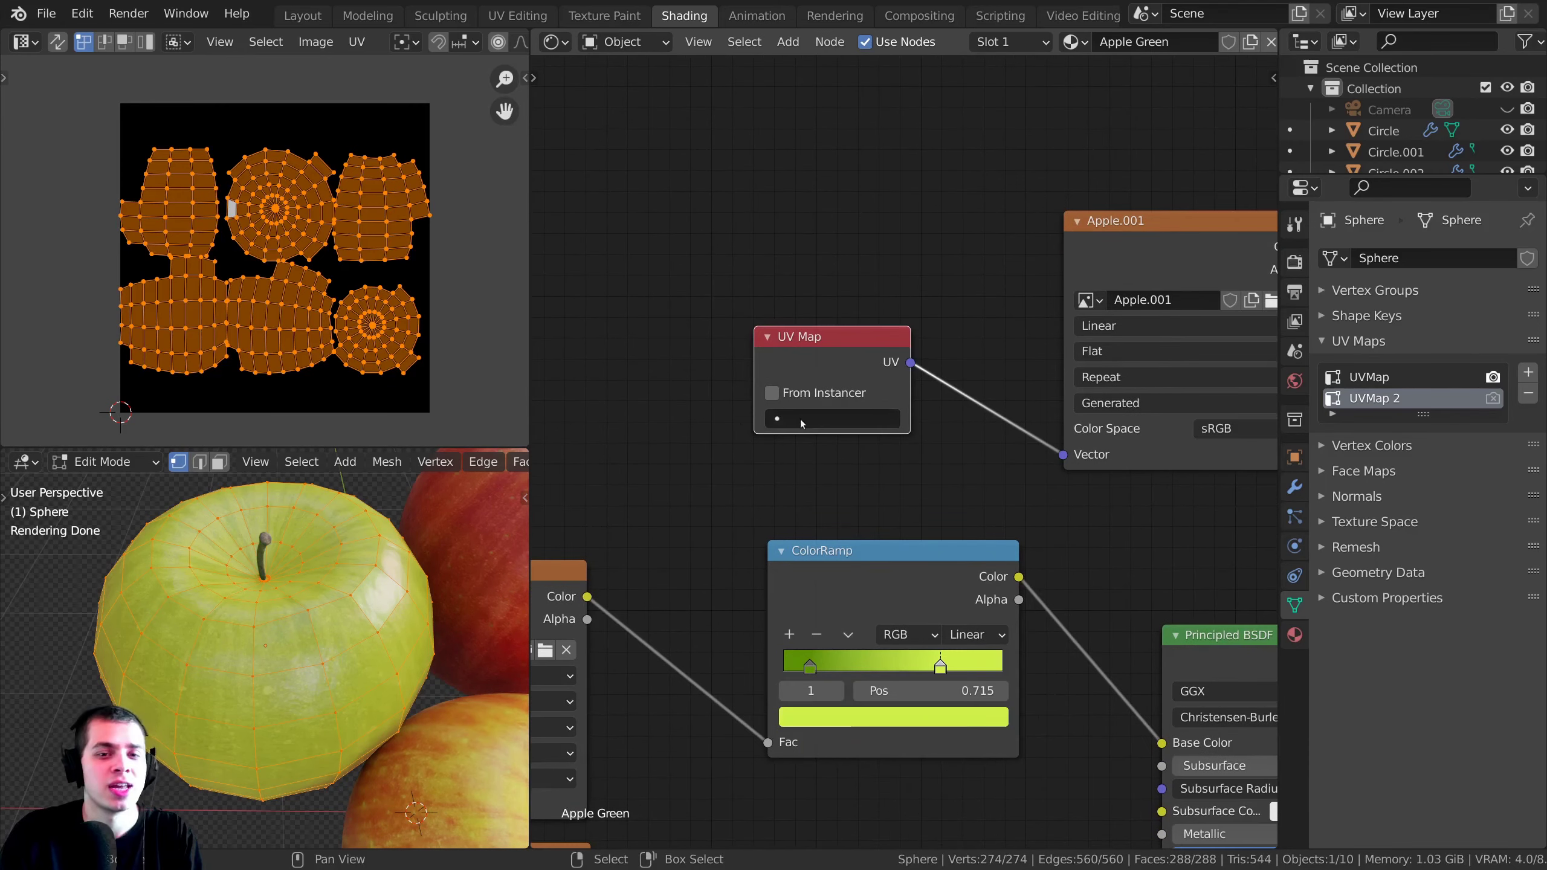
- Set the UV Map node and the UV editor to UVMap 2
left_click(798, 418)
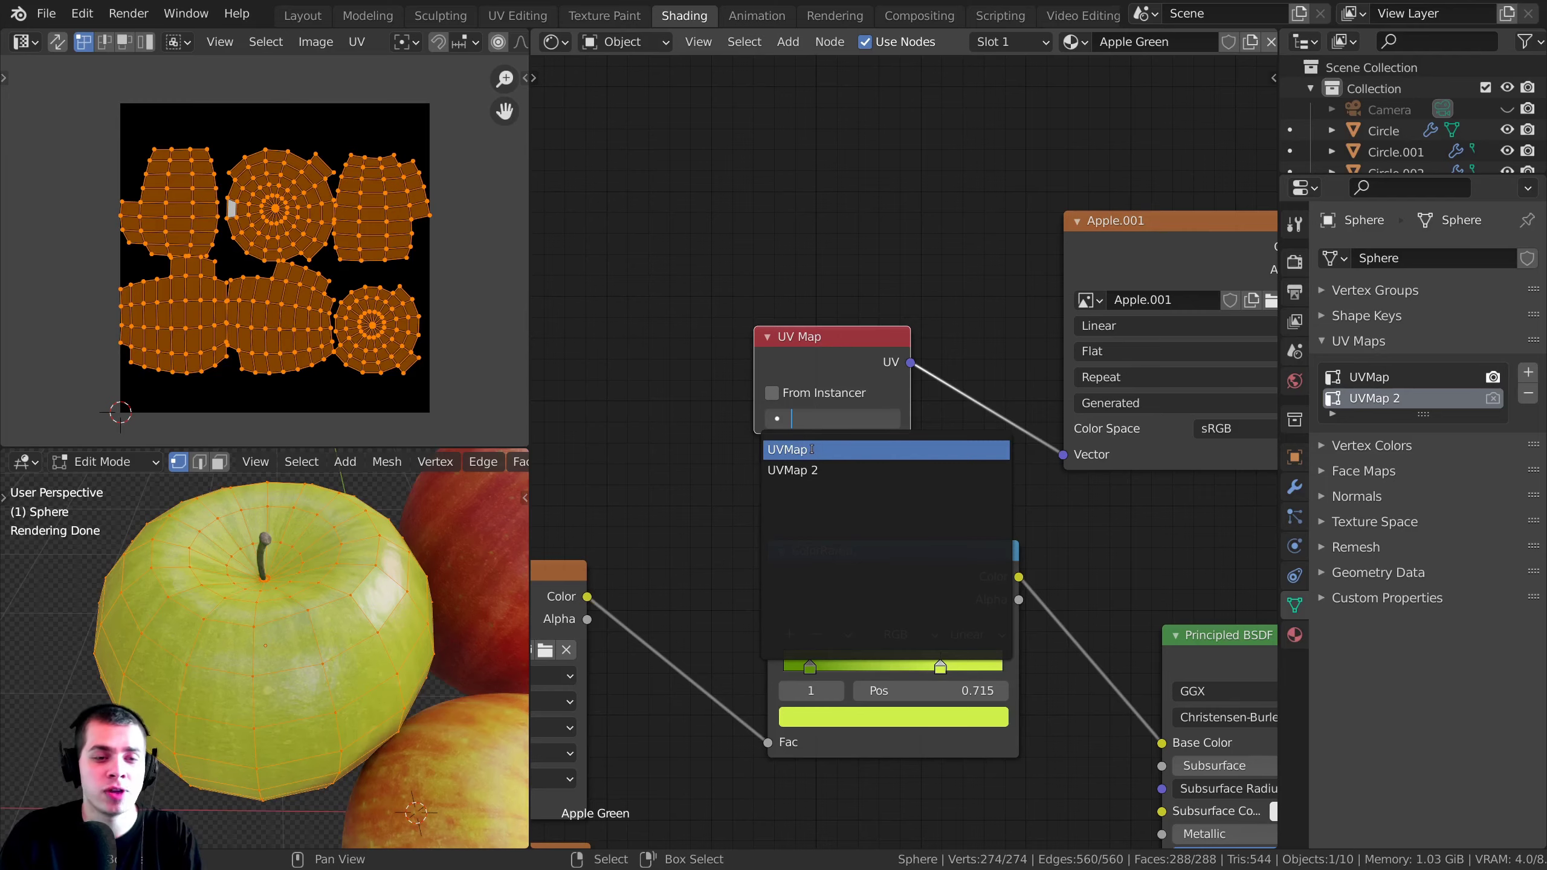
scroll(401, 44, "down", 5)
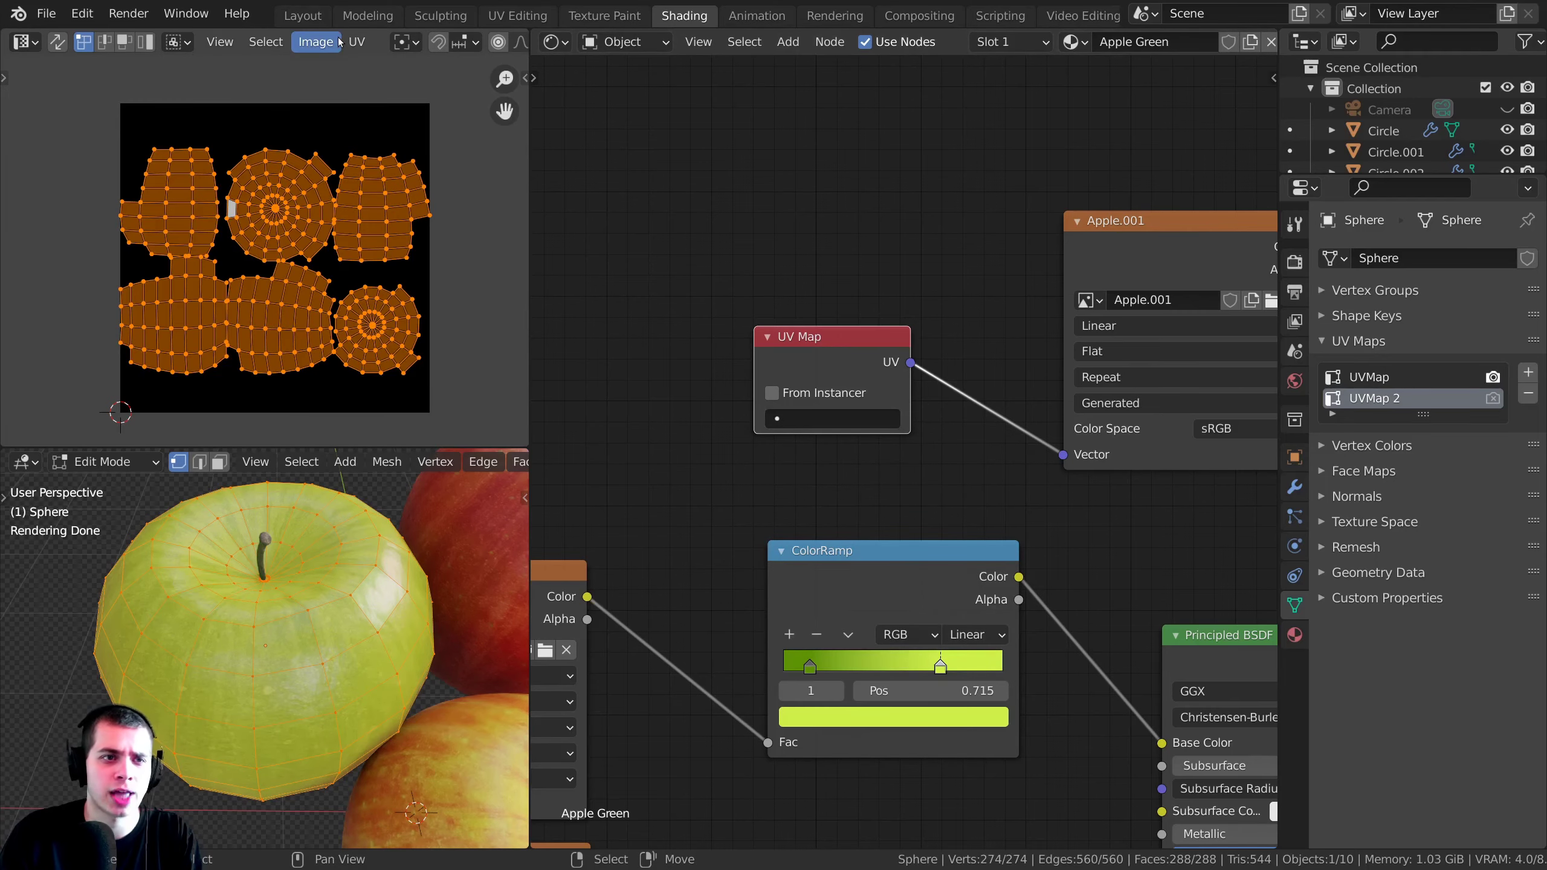
left_click(400, 43)
left_click(365, 69)
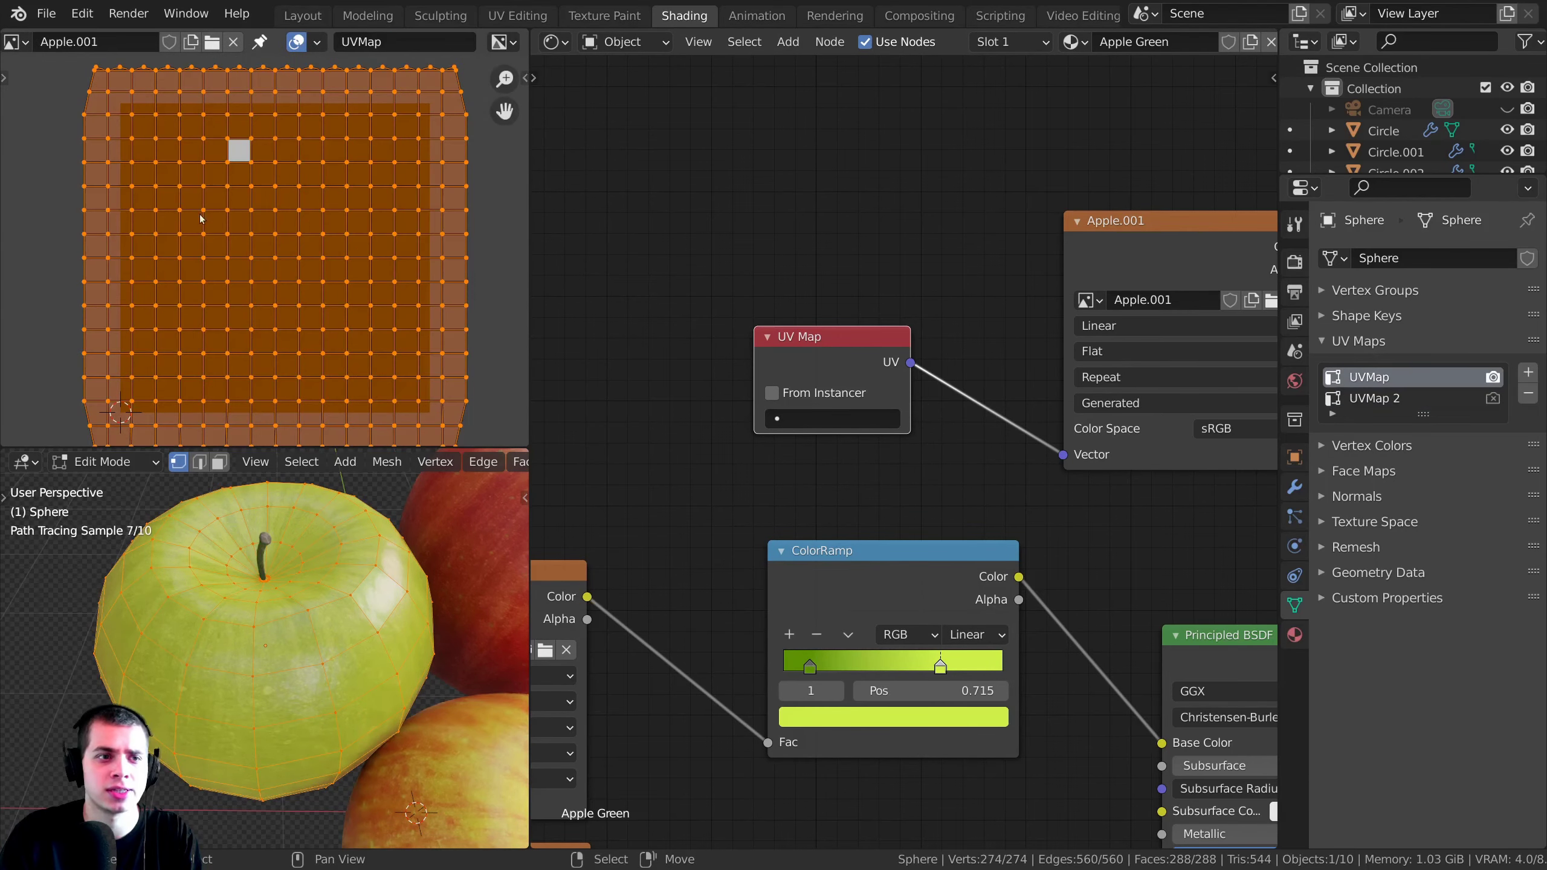
left_click(803, 419)
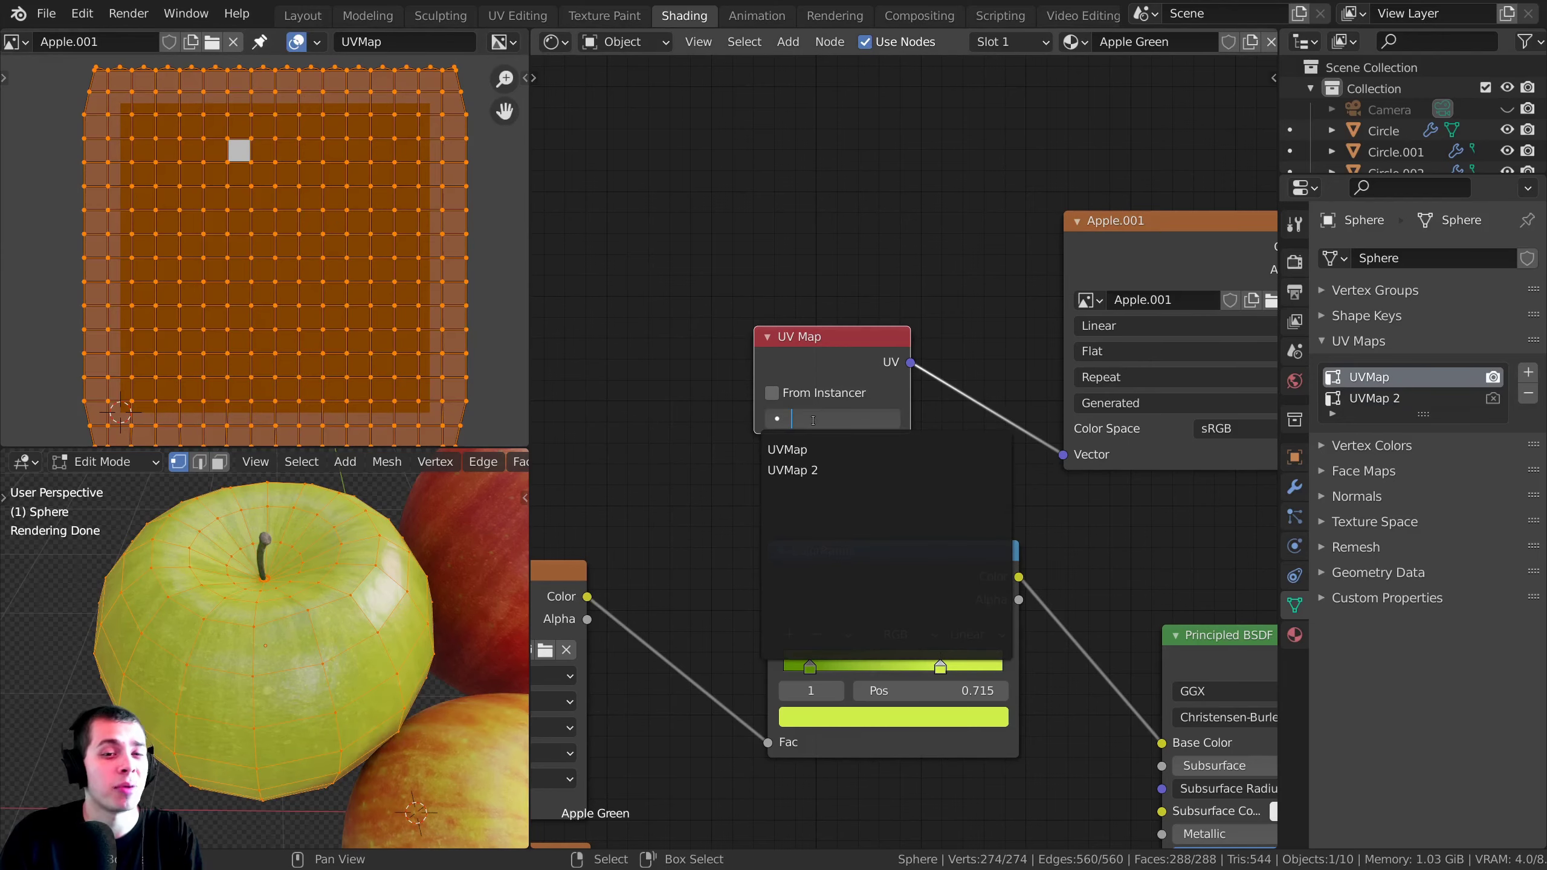
left_click(807, 469)
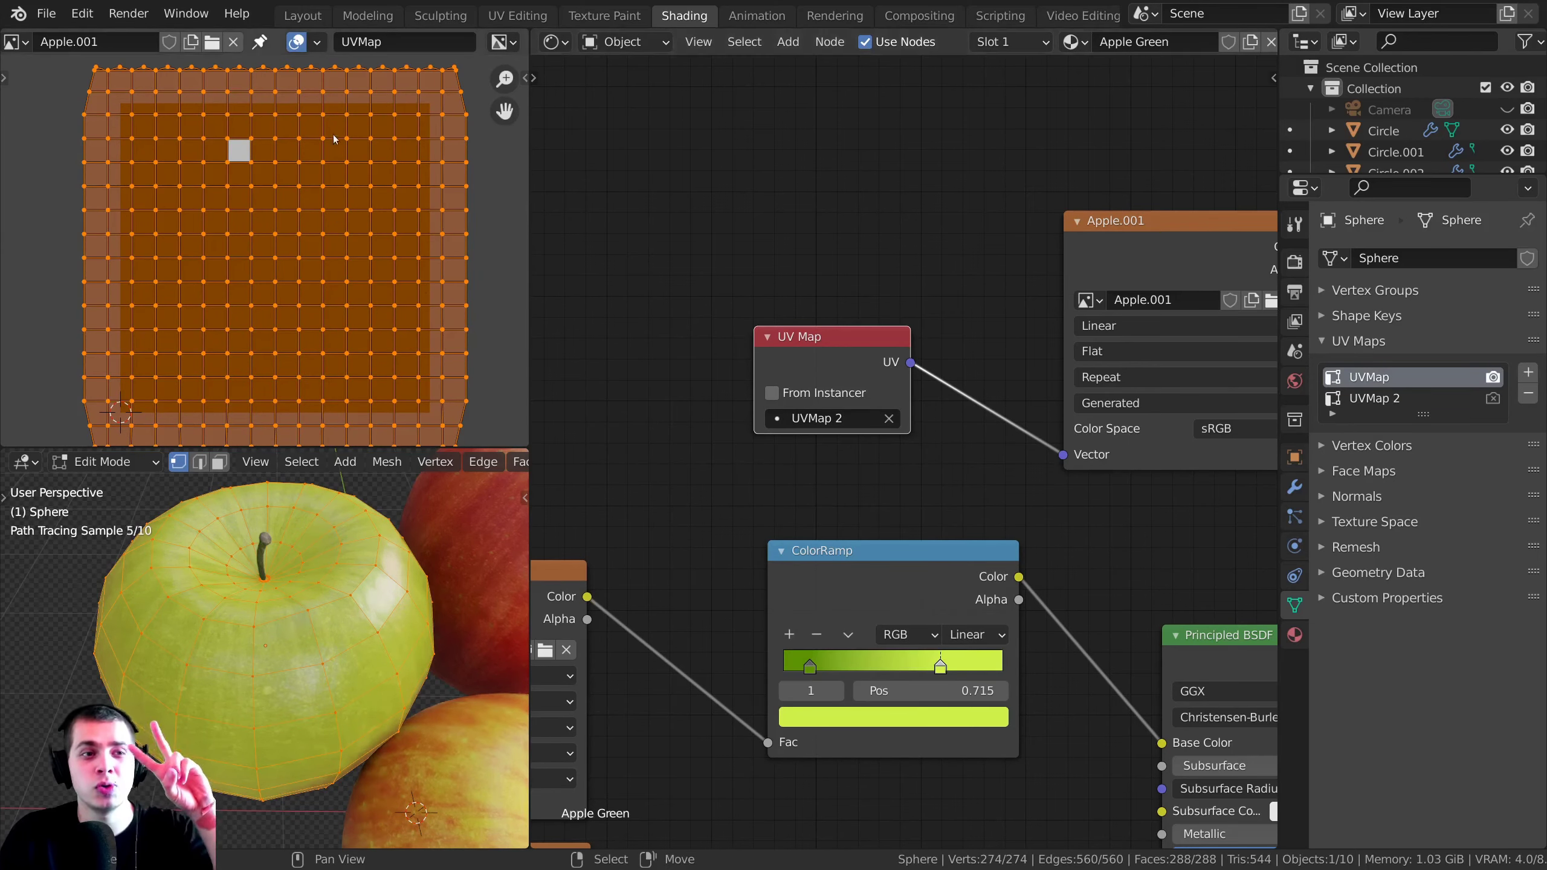
left_click(385, 42)
left_click(373, 95)
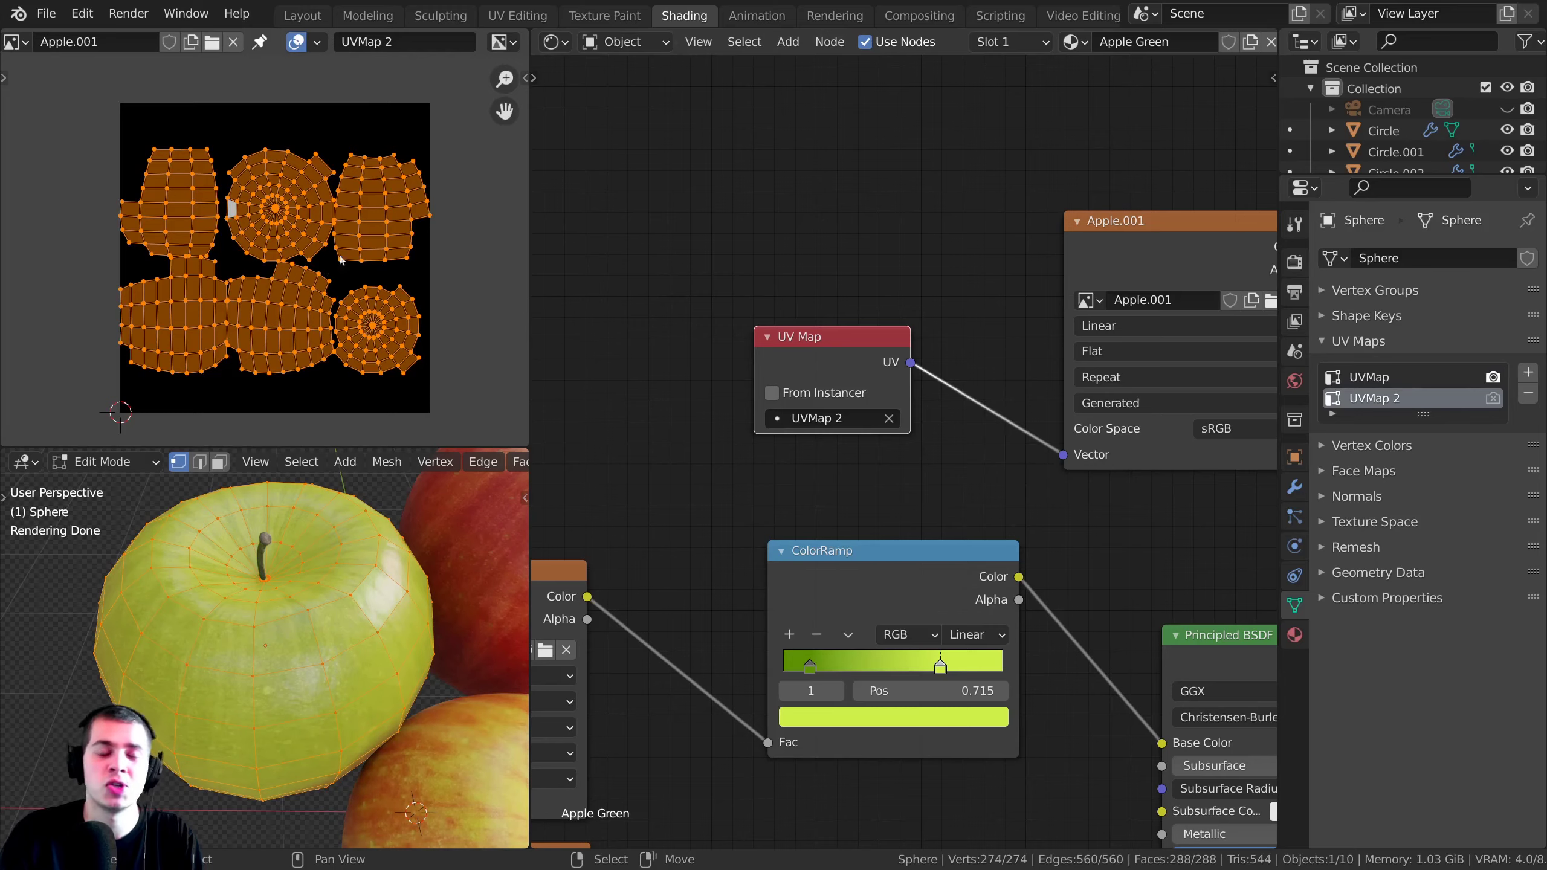
scroll(670, 473, "down", 9)
middle_click_drag(581, 553, 965, 252)
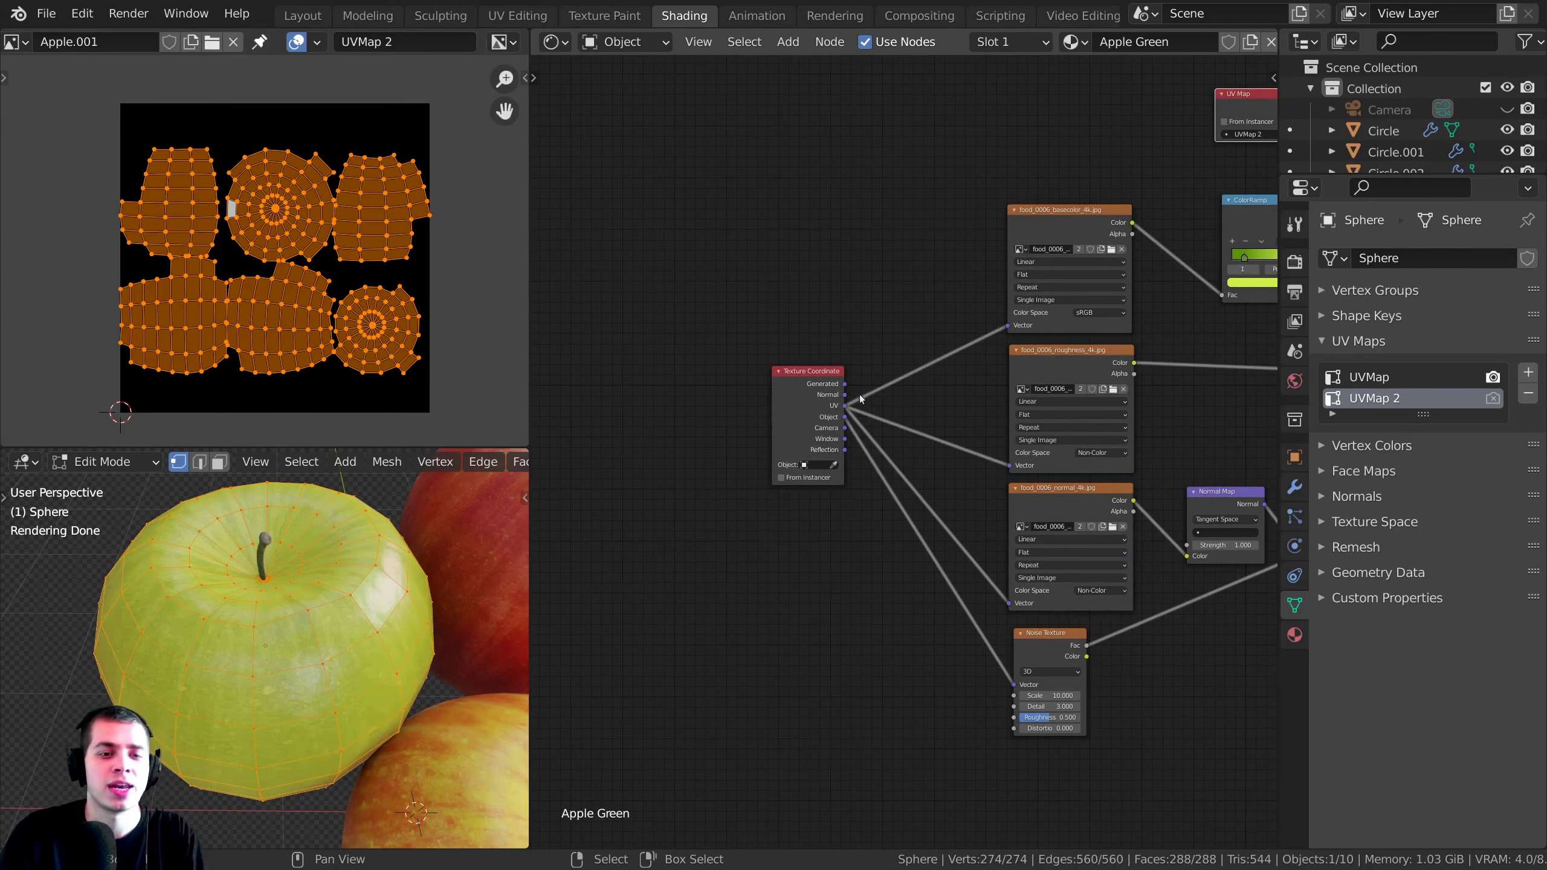
- Add a second UV Map node set to UVMap
scroll(841, 342, "up", 3)
left_click(761, 397)
scroll(760, 397, "up", 2)
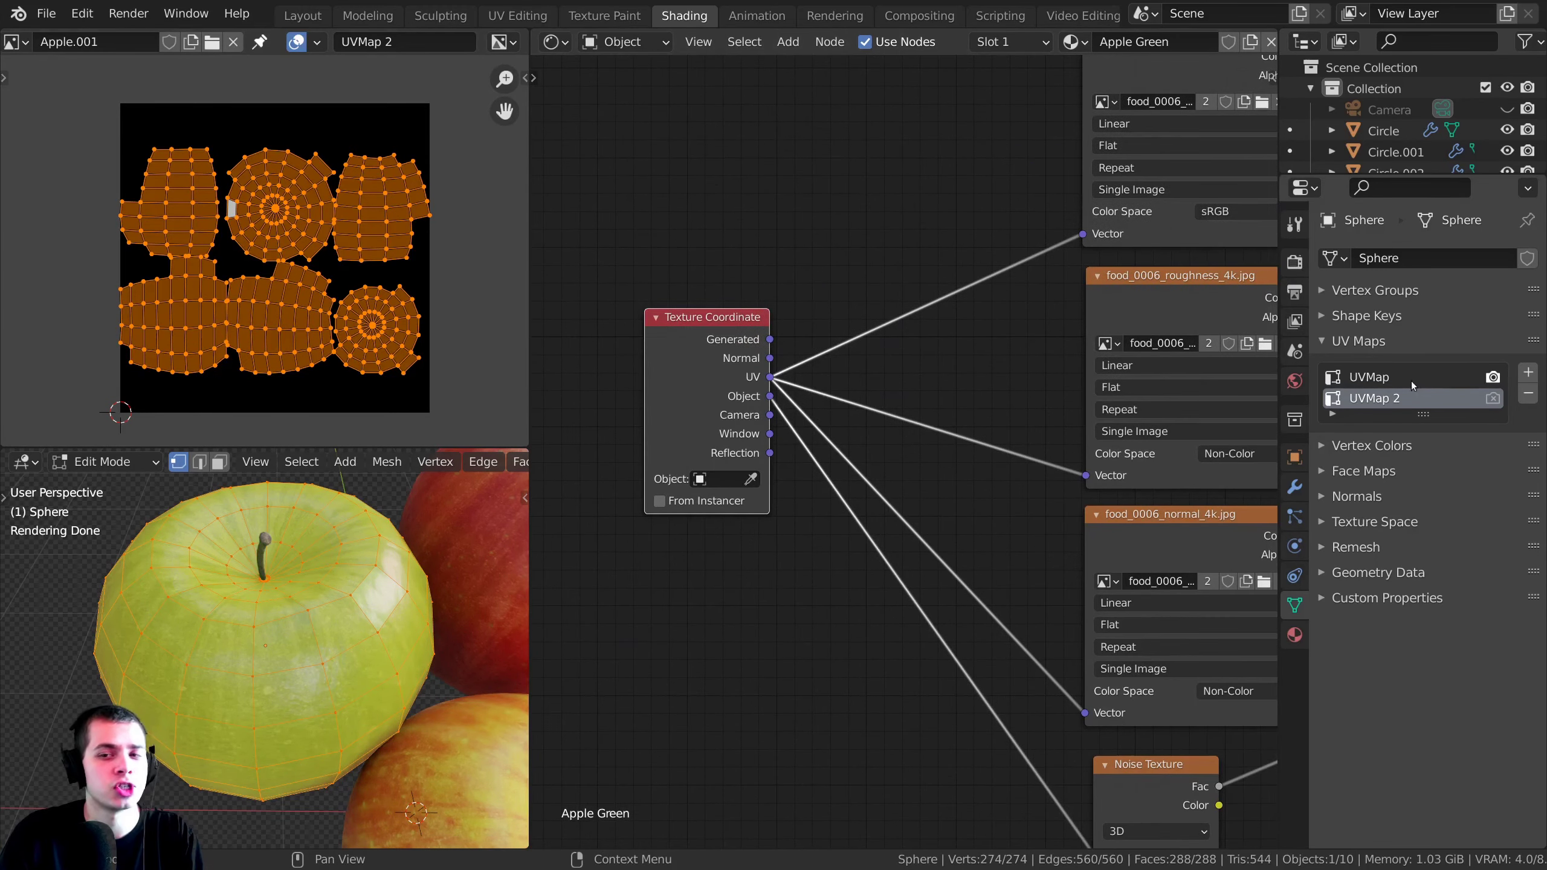
middle_click_drag(833, 264, 848, 364)
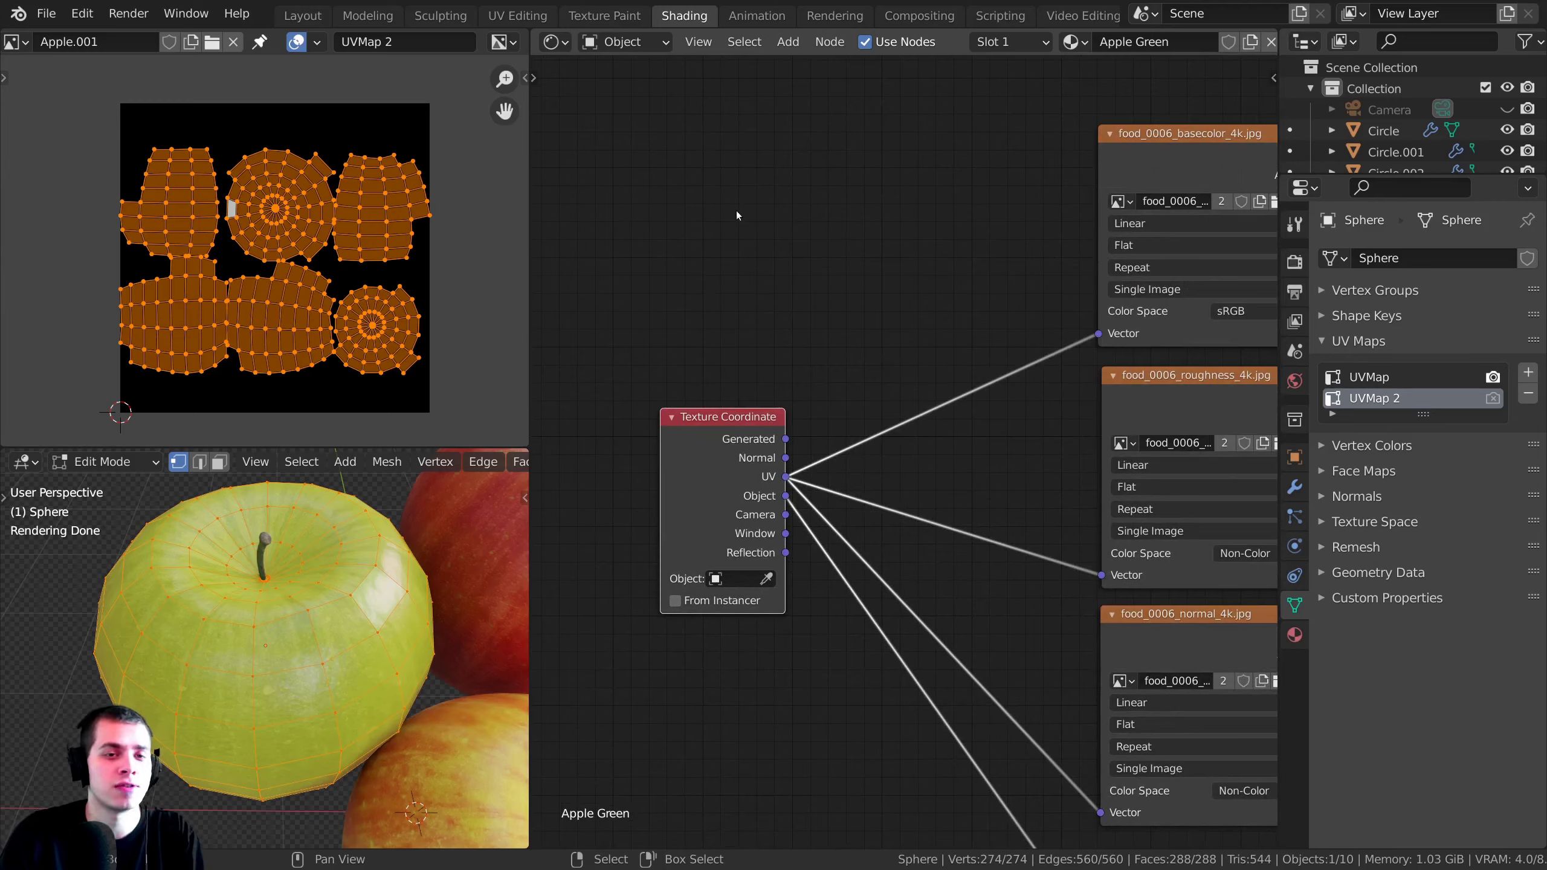
key("shift+a")
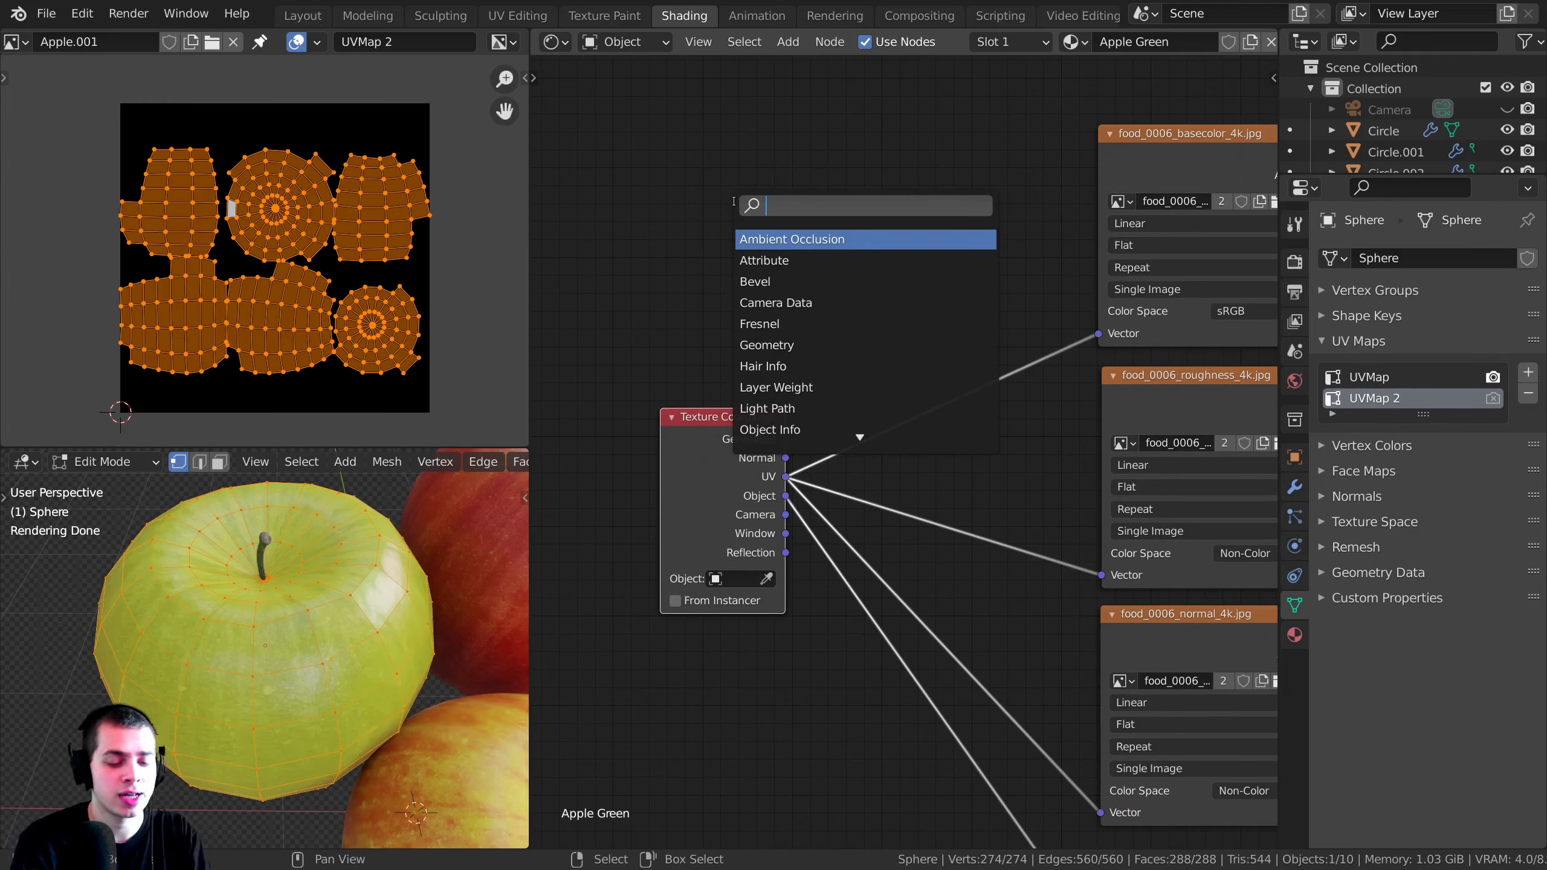
type("uv")
left_click(763, 239)
left_click(681, 305)
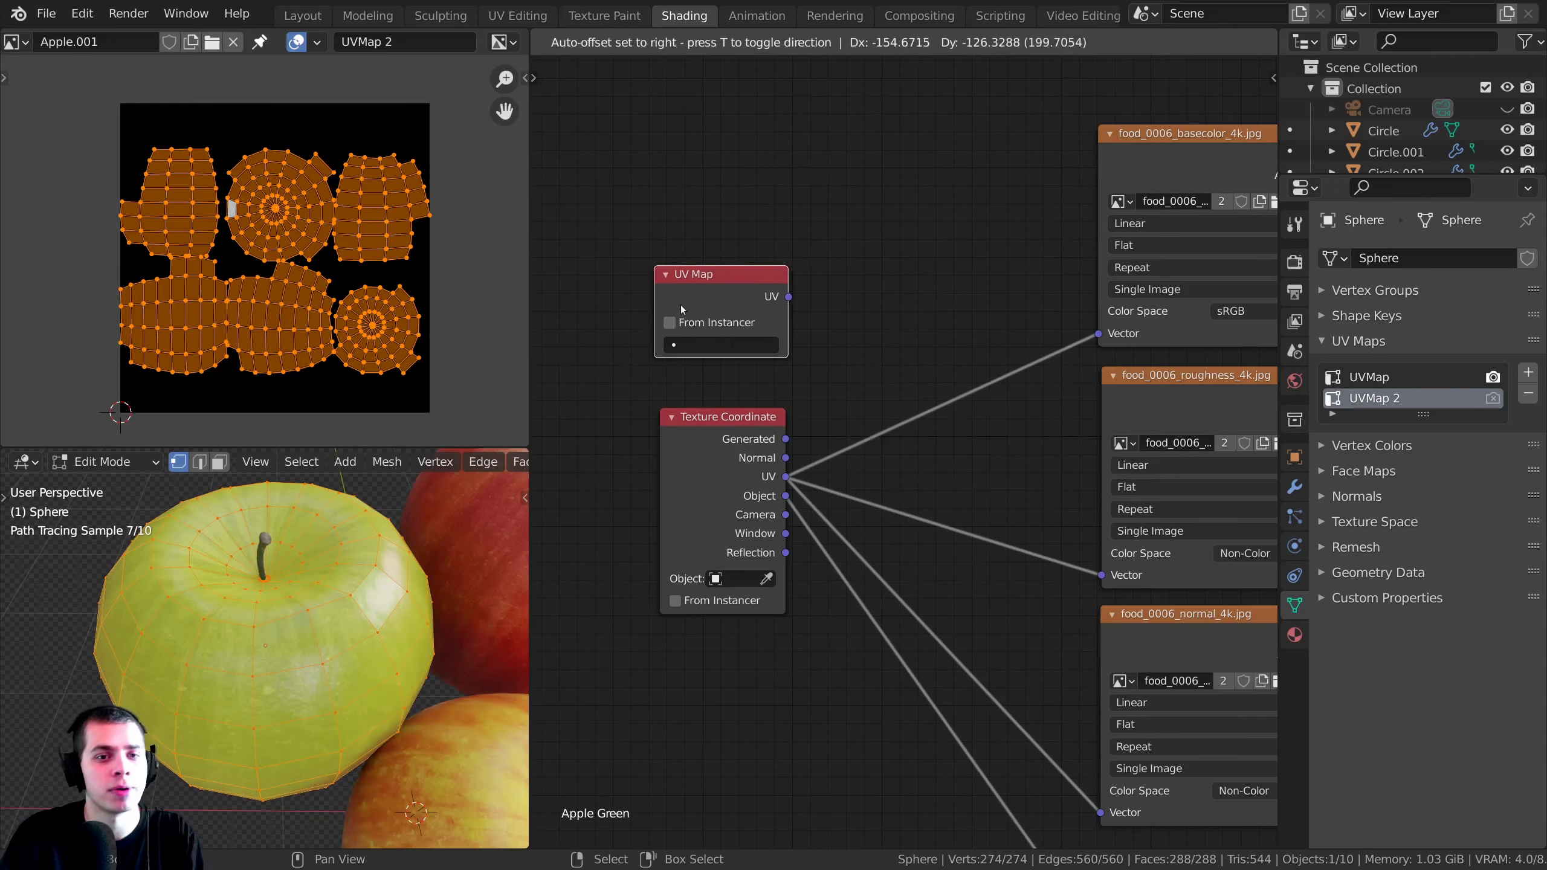
scroll(713, 287, "down", 1)
left_click(708, 323)
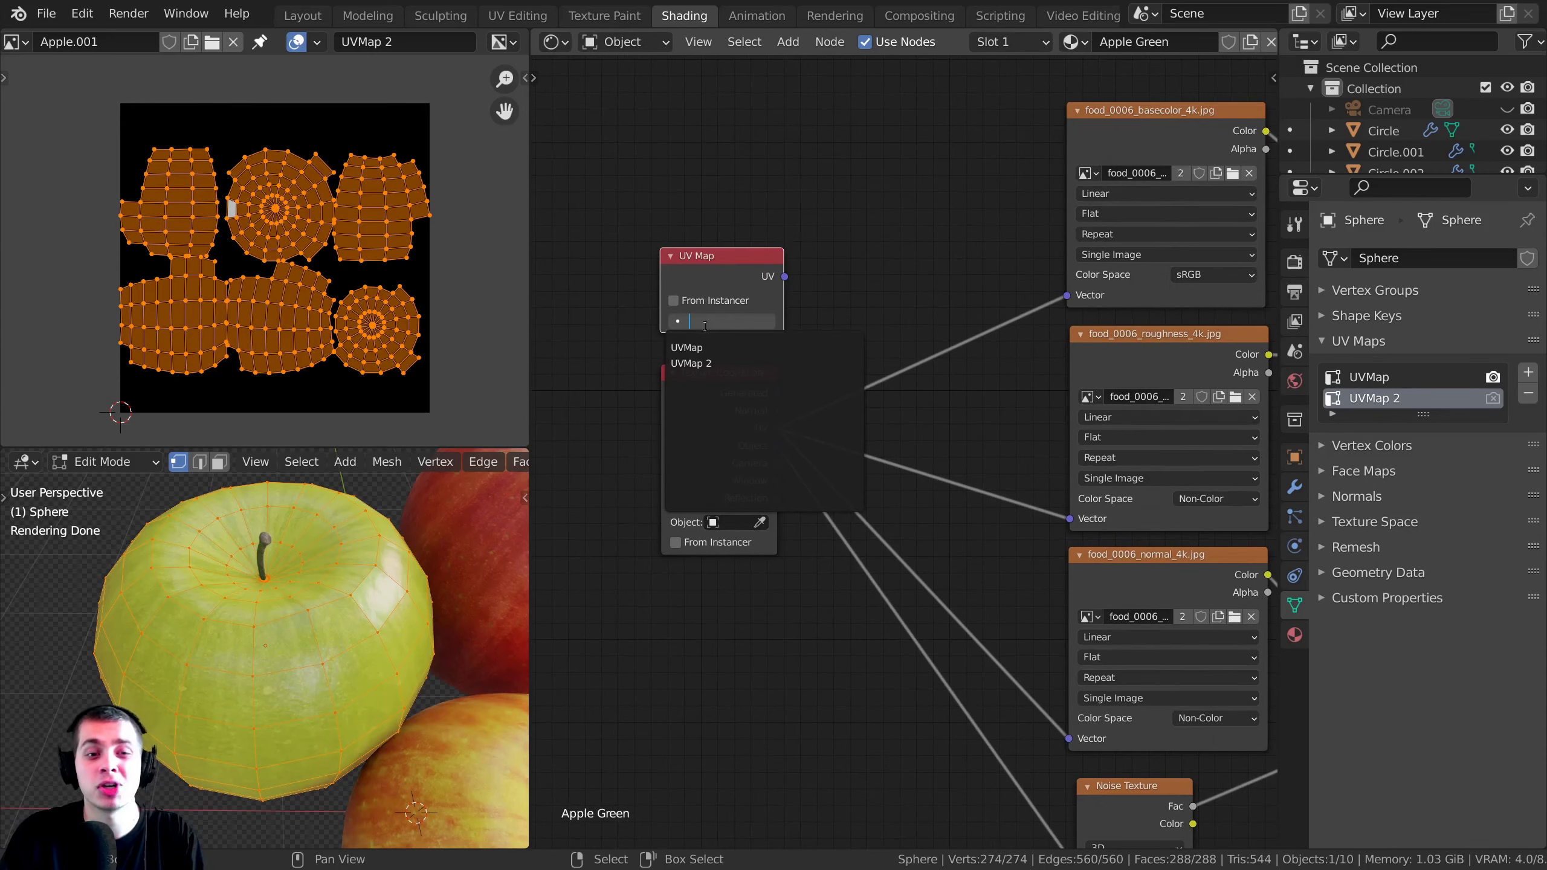
left_click(689, 348)
- Link the UVMap node to the basecolor, roughness and normal textures' Vector inputs
left_click_drag(706, 304, 1079, 297)
middle_click_drag(793, 337, 766, 265)
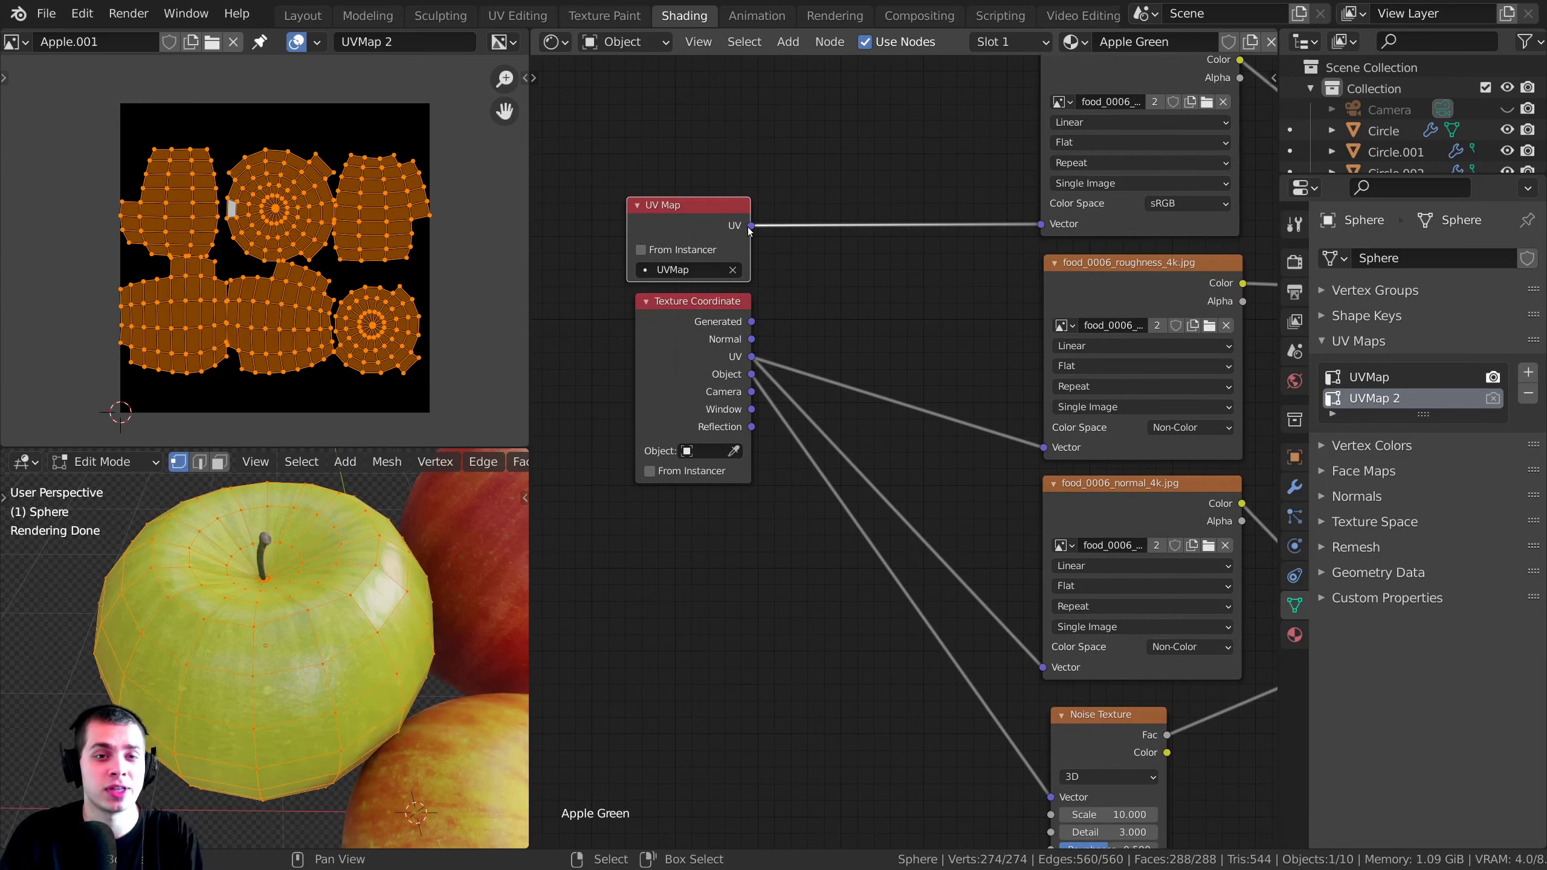
left_click_drag(751, 227, 1044, 455)
left_click_drag(706, 305, 685, 330)
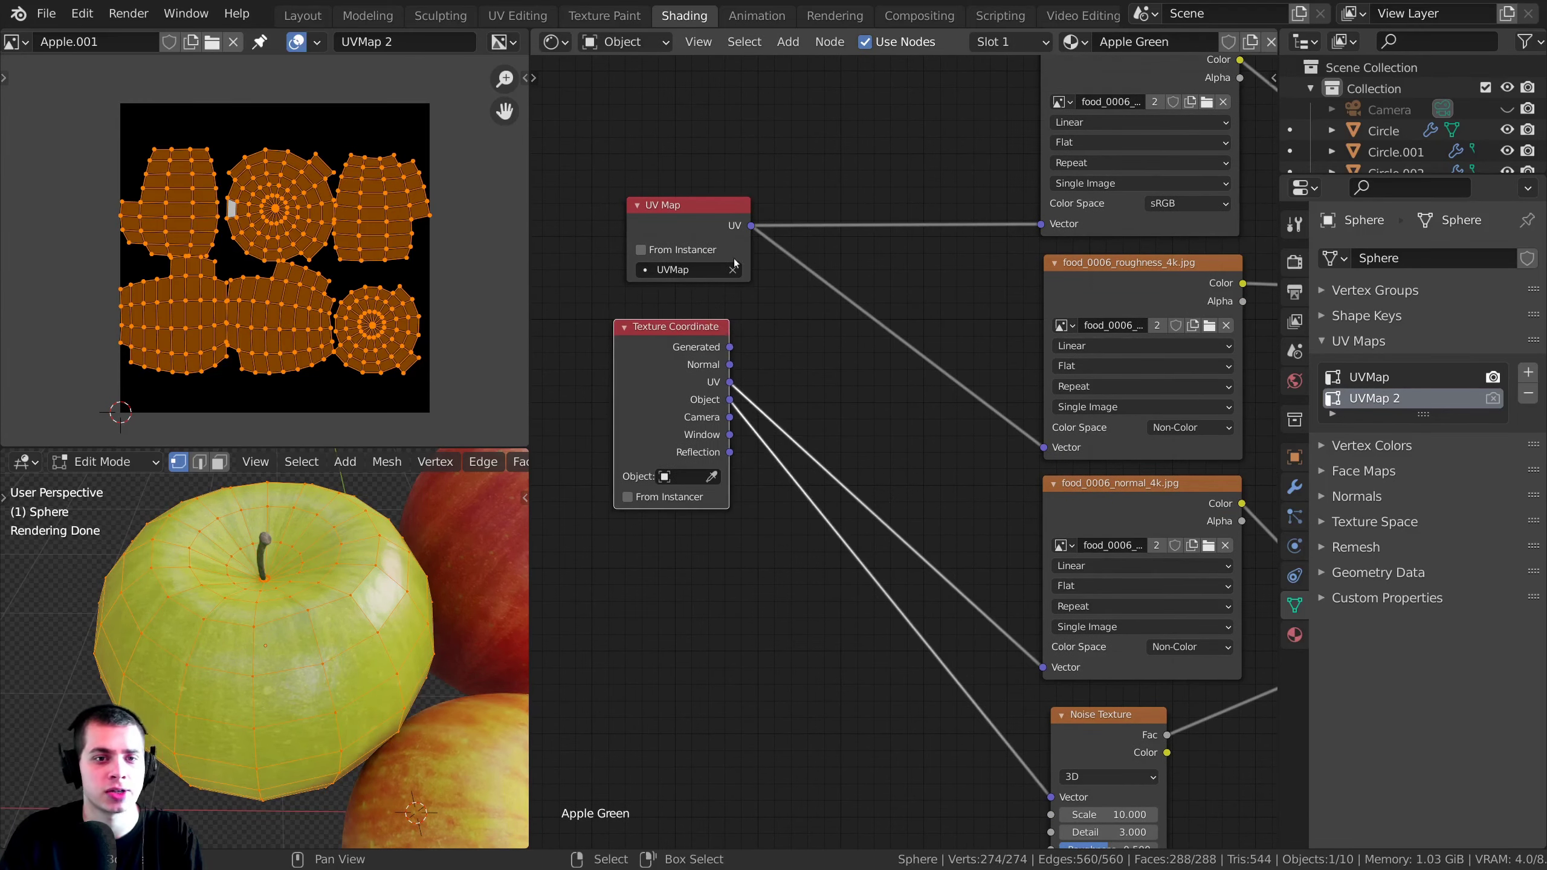
left_click_drag(751, 225, 1042, 666)
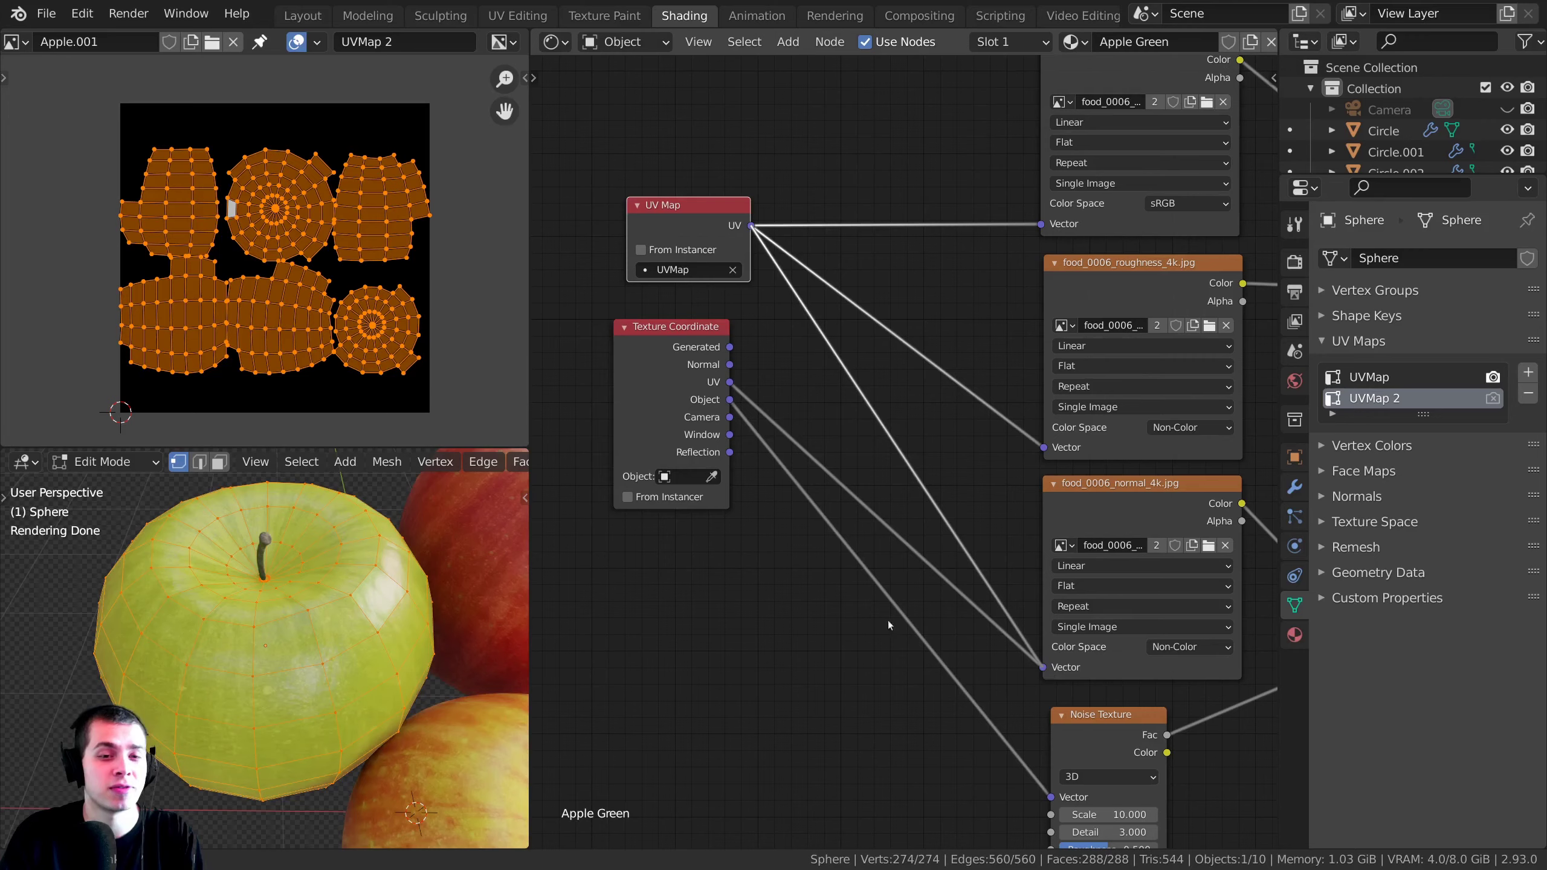
- Move the Texture Coordinate node aside and tidy the UV Map and Noise Texture nodes
left_click_drag(680, 448, 662, 702)
left_click_drag(718, 272, 694, 440)
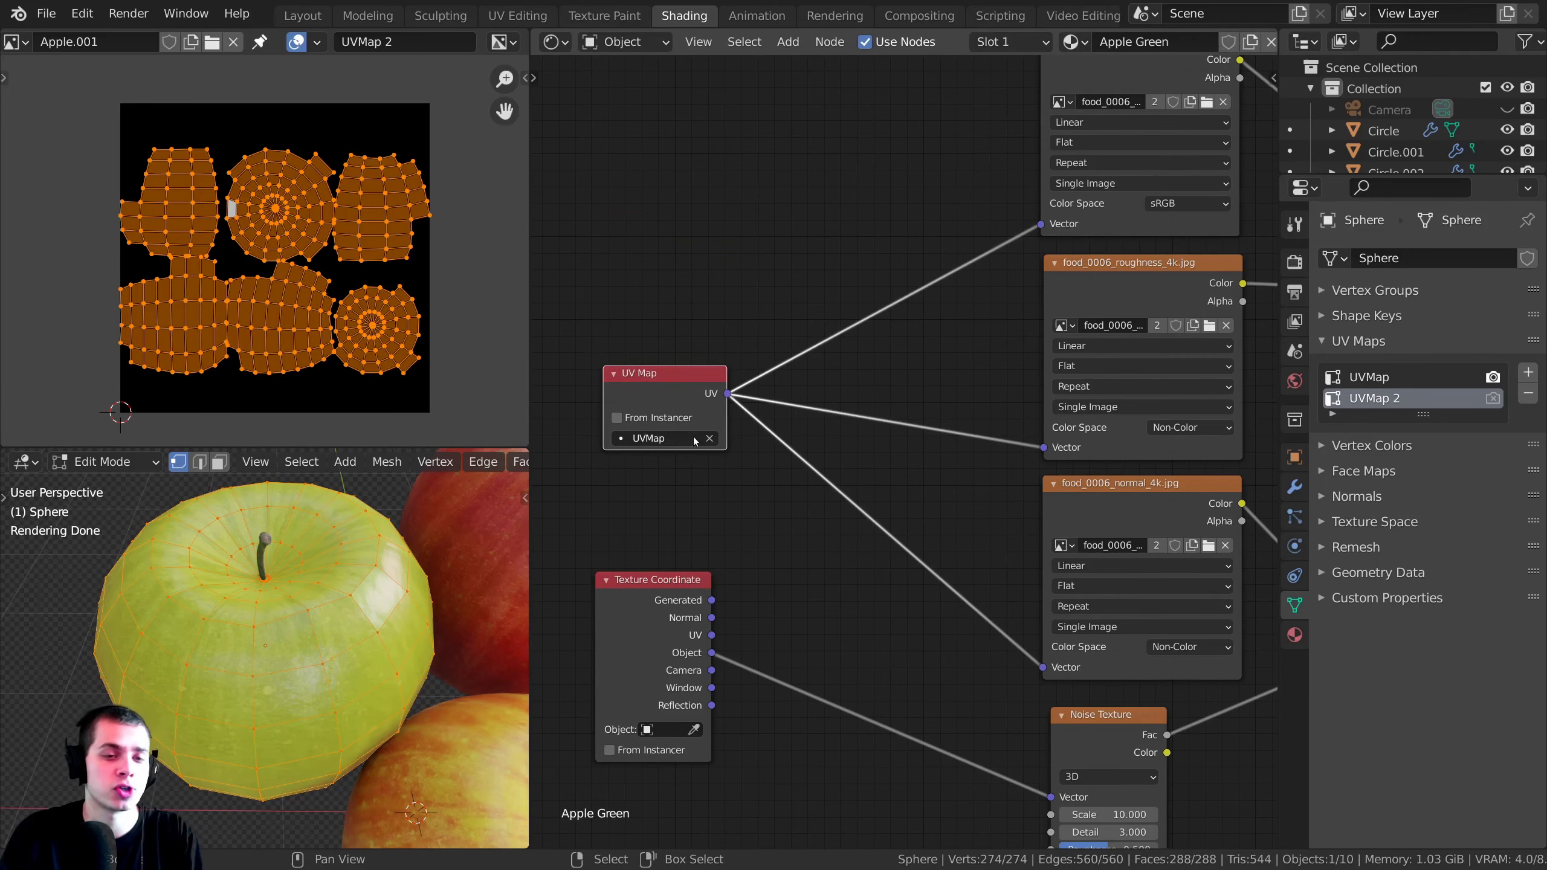
scroll(792, 453, "down", 4)
middle_click_drag(788, 466, 697, 183)
scroll(688, 214, "up", 5)
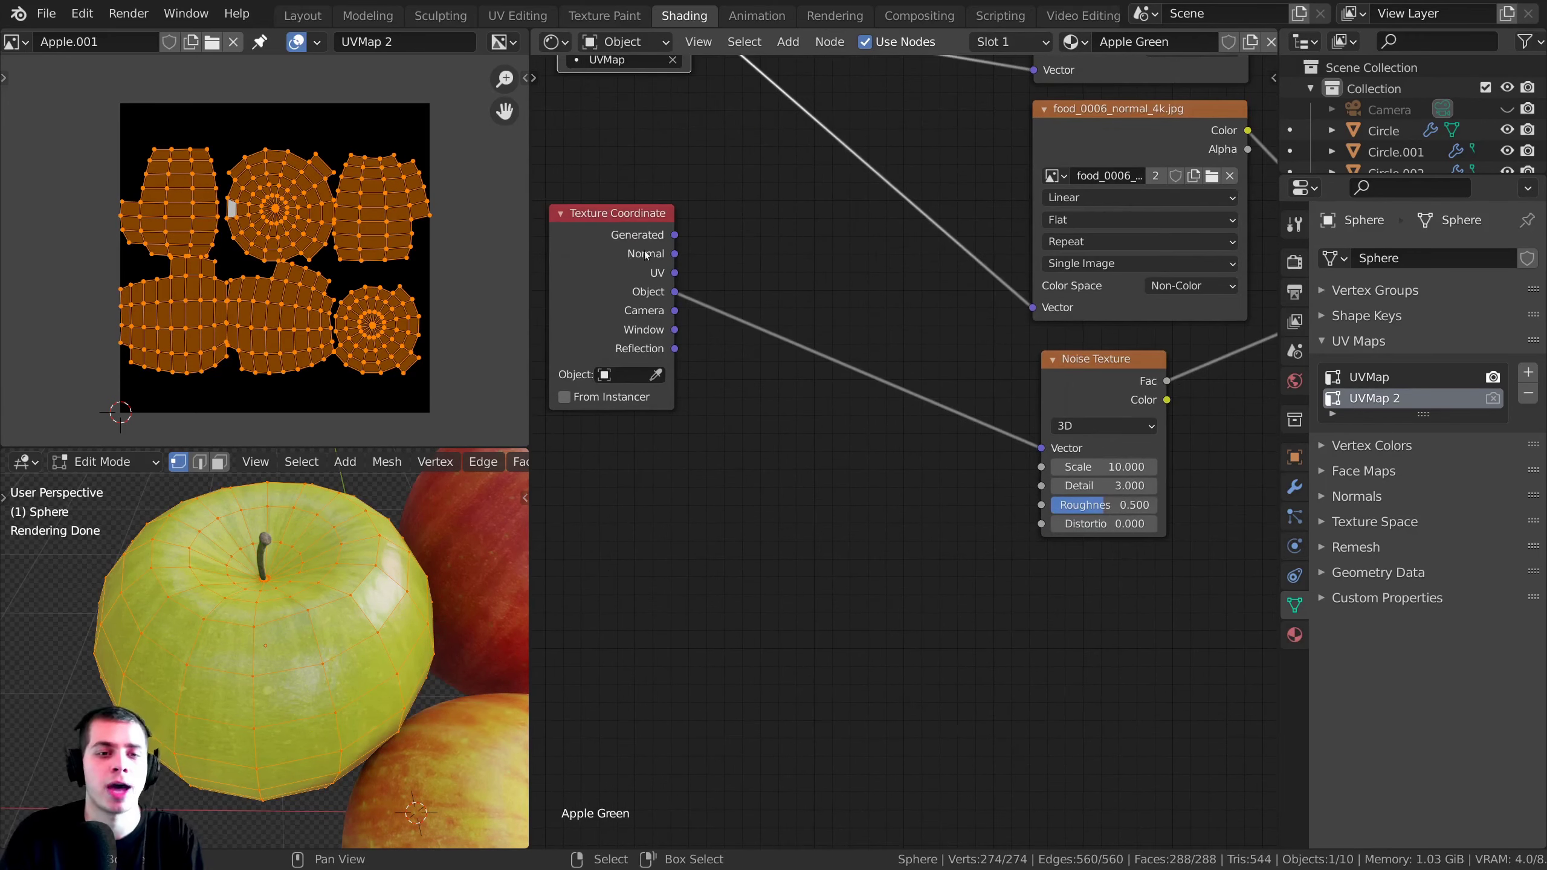
left_click_drag(660, 252, 678, 345)
left_click_drag(1091, 394, 1106, 390)
left_click_drag(641, 378, 648, 383)
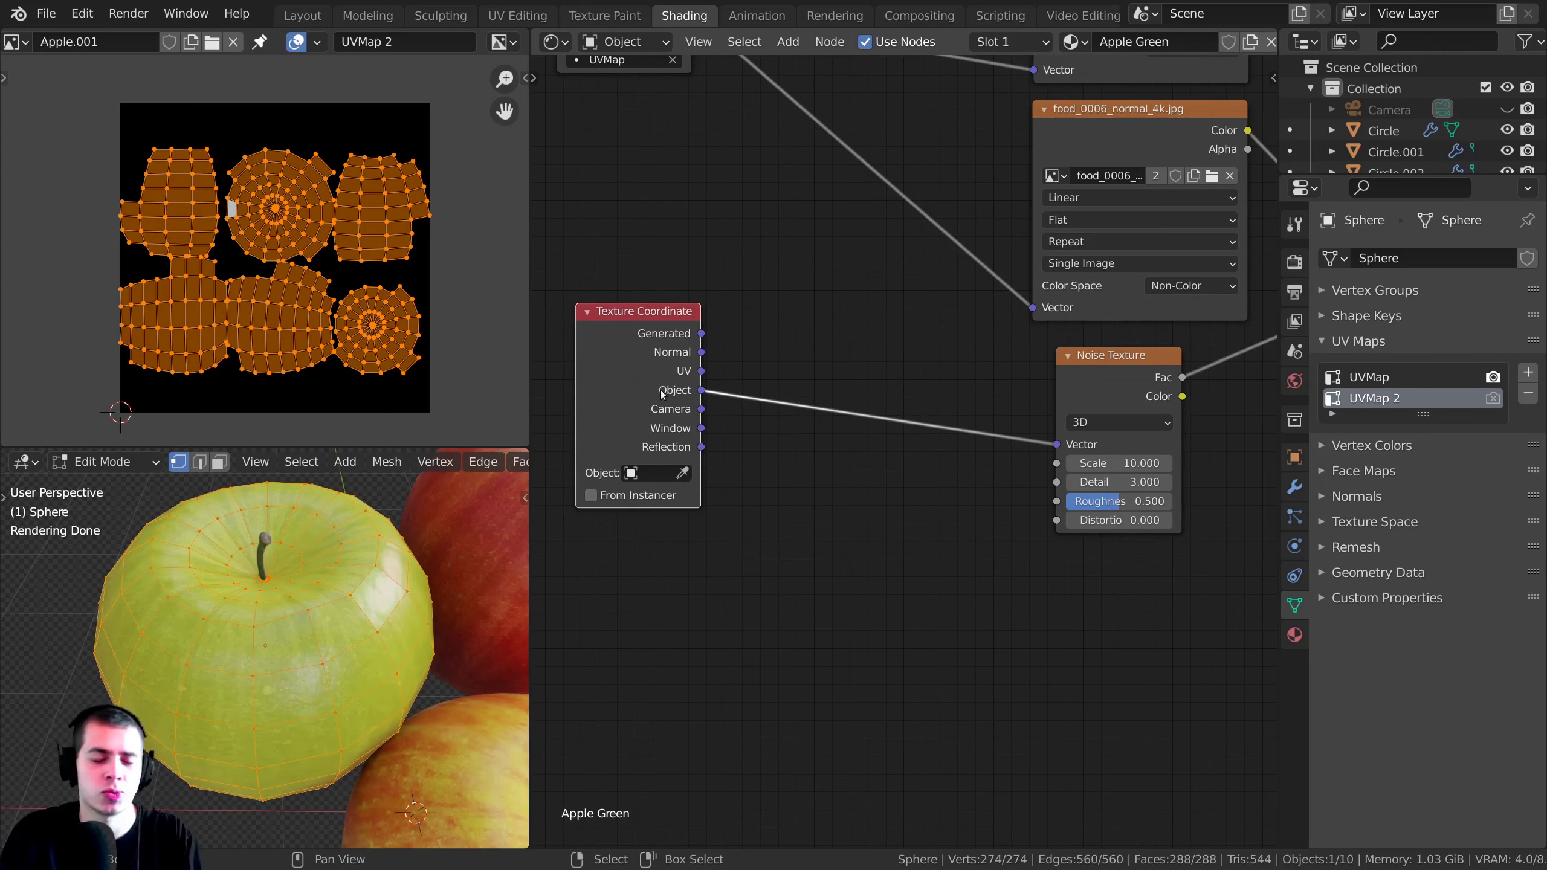
scroll(810, 305, "down", 4)
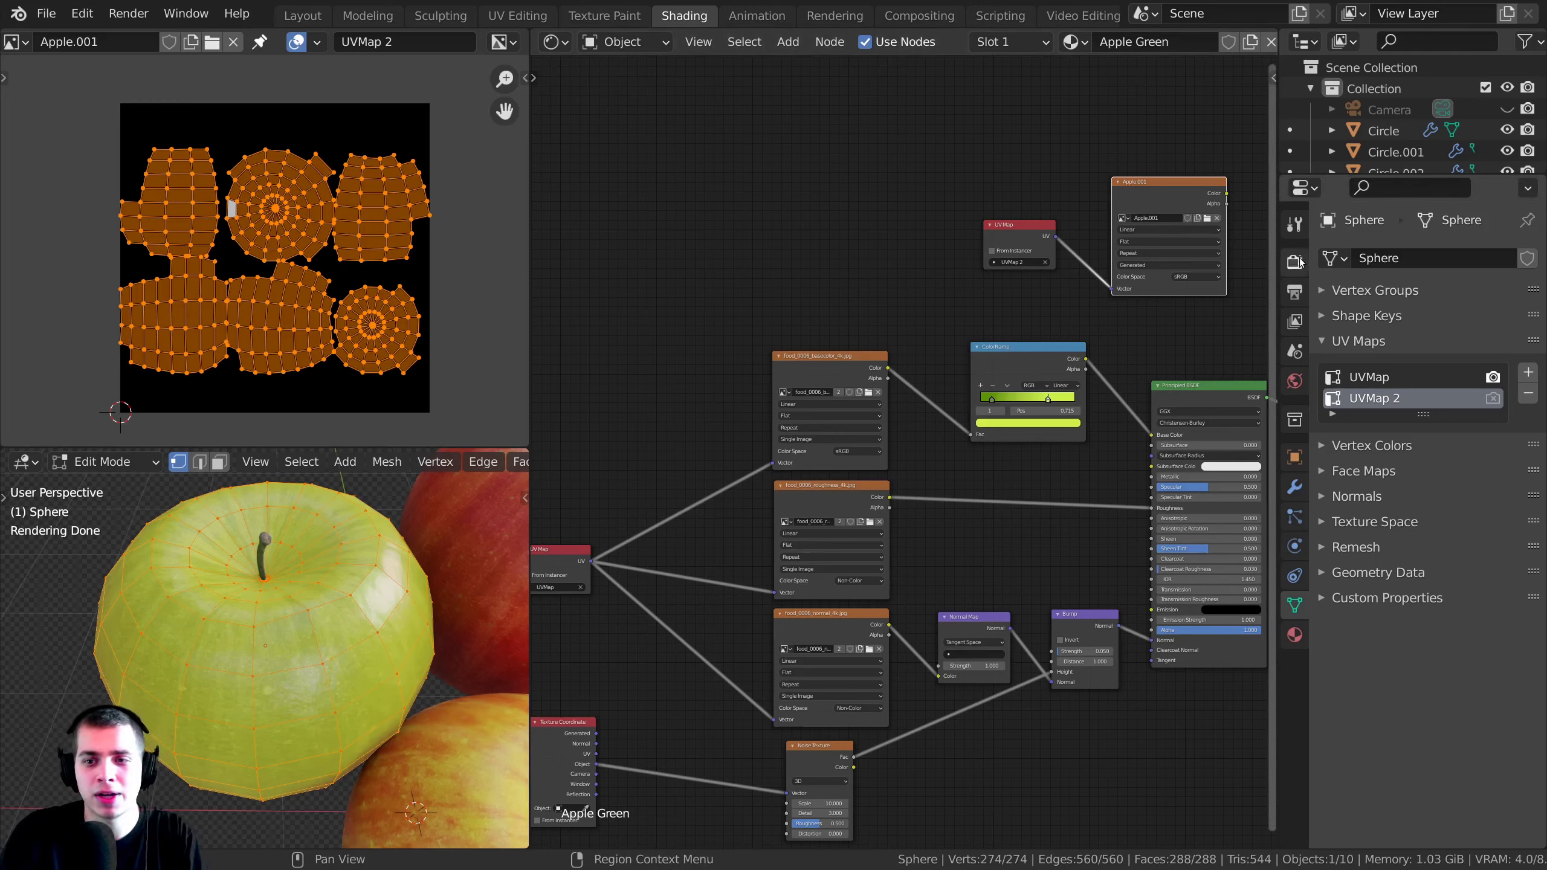
- Keep Cycles as the render engine and set the device to CPU
left_click(1295, 262)
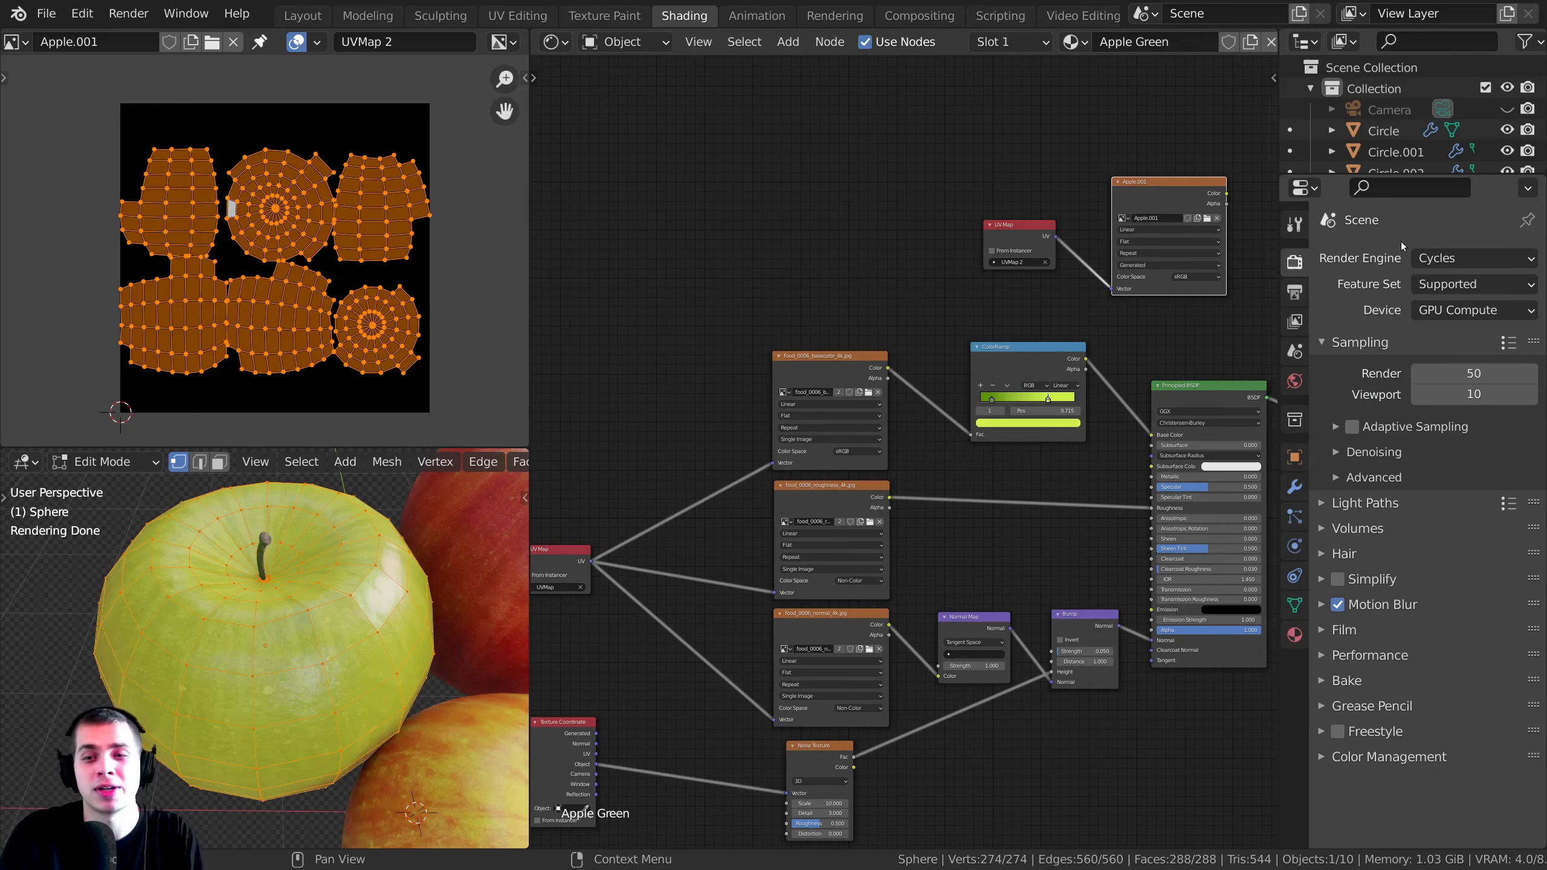
left_click(1445, 259)
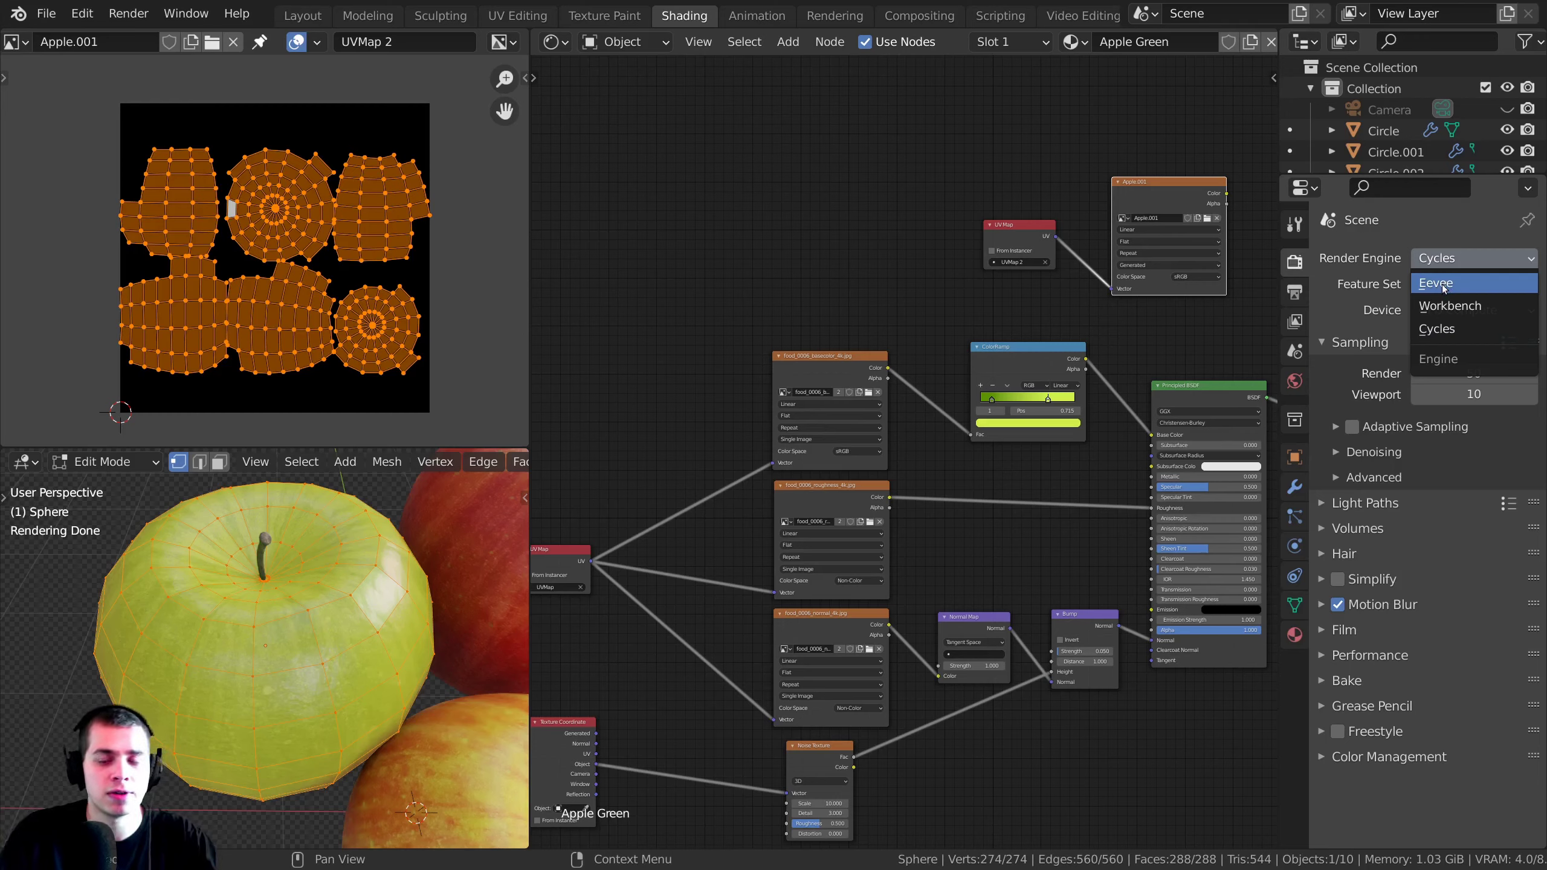
left_click(1447, 328)
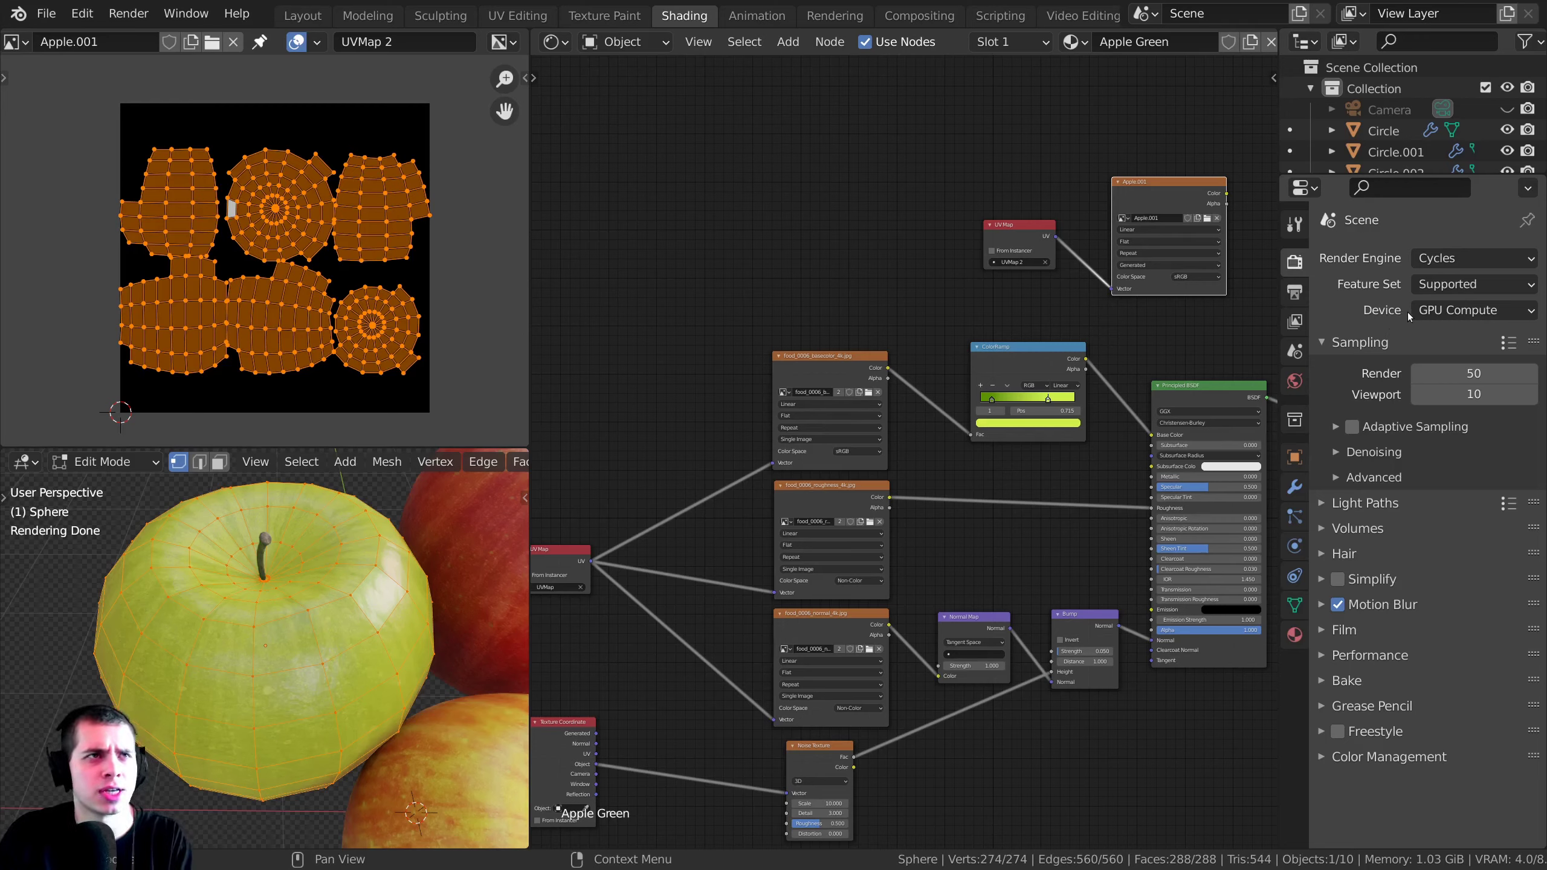
left_click(1434, 311)
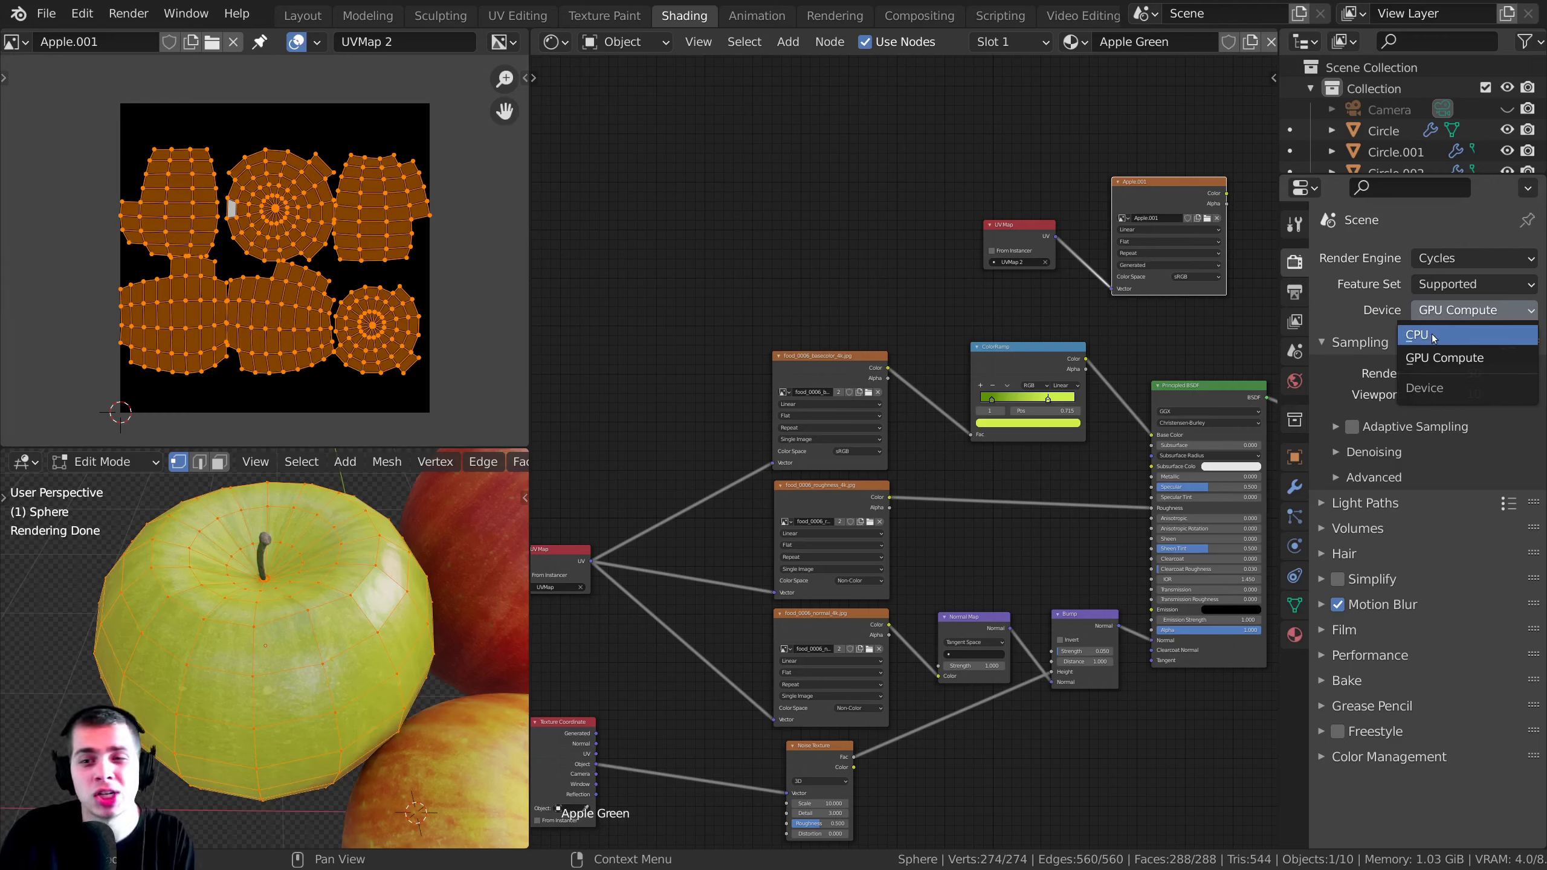
left_click(1434, 336)
left_click(1431, 310)
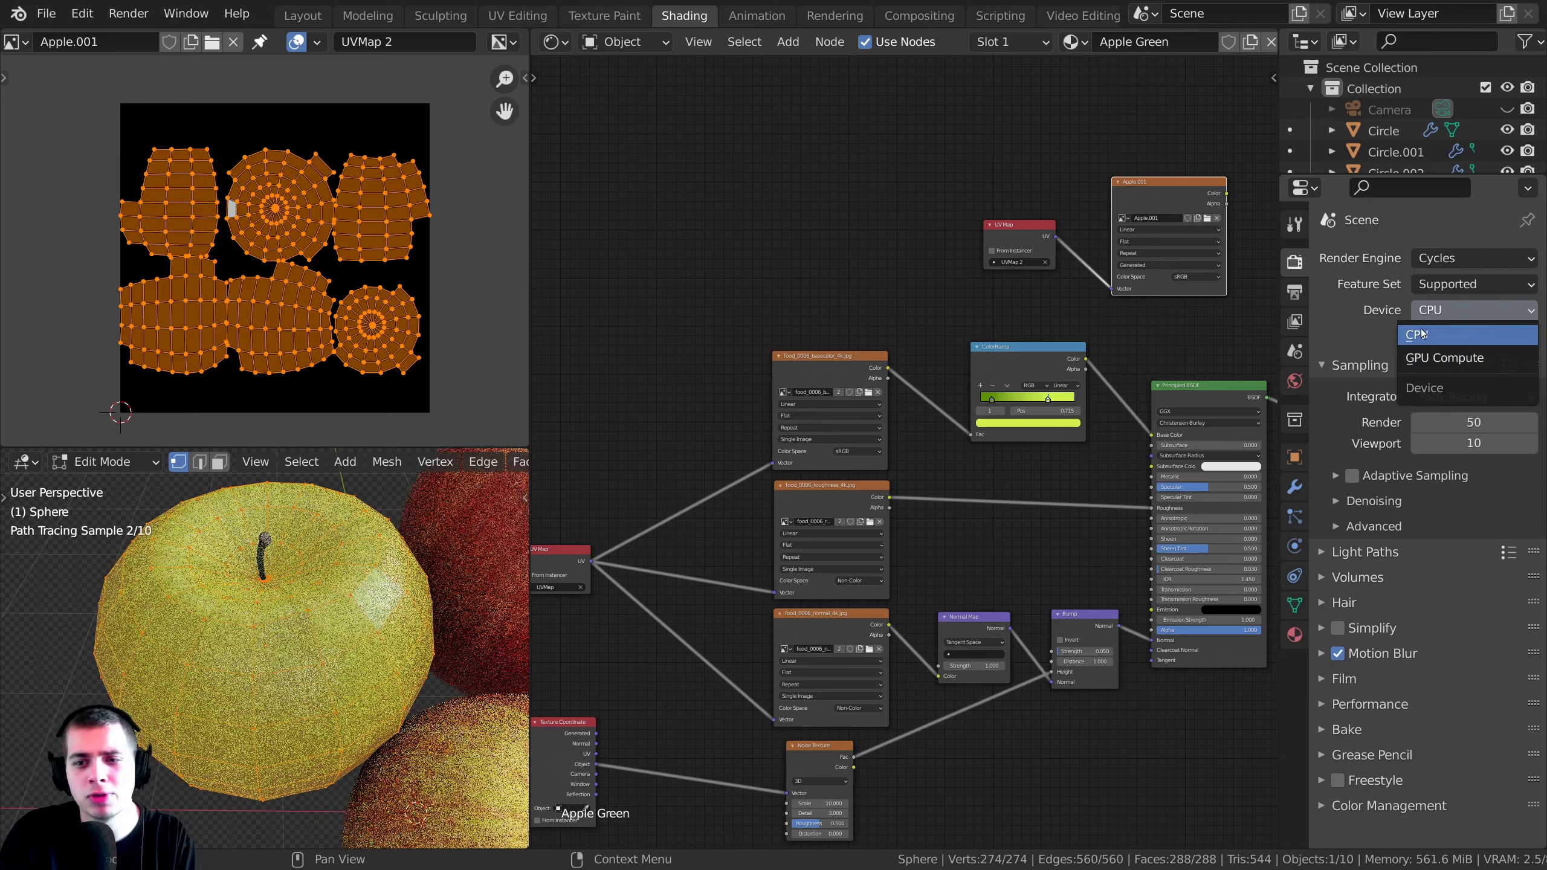
left_click(1422, 334)
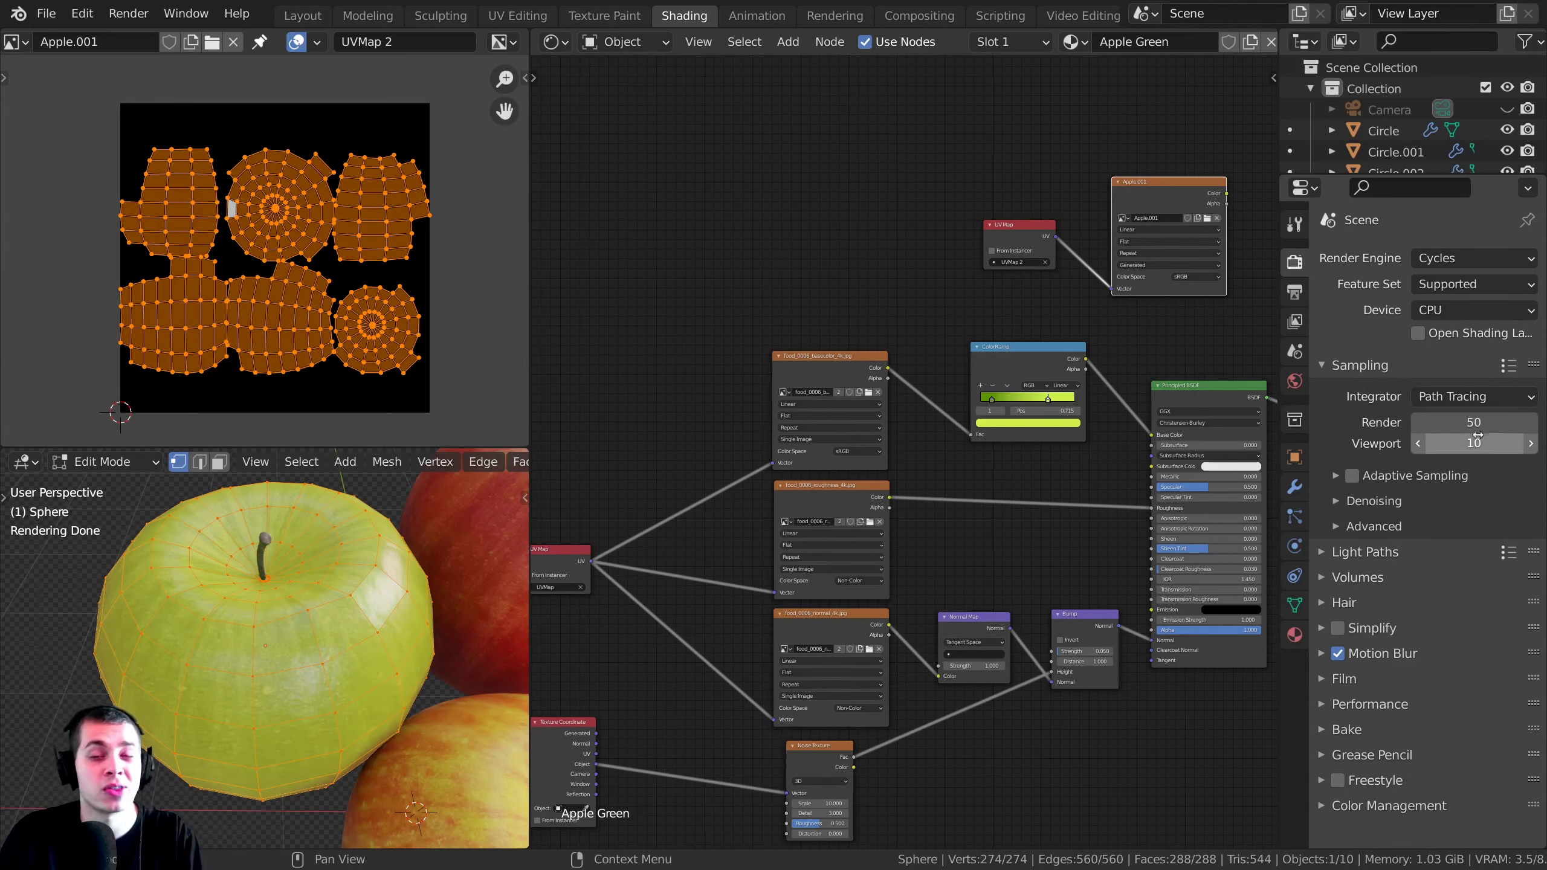
- Change render samples from 50 to 10 and expand the Bake panel
left_click(1449, 425)
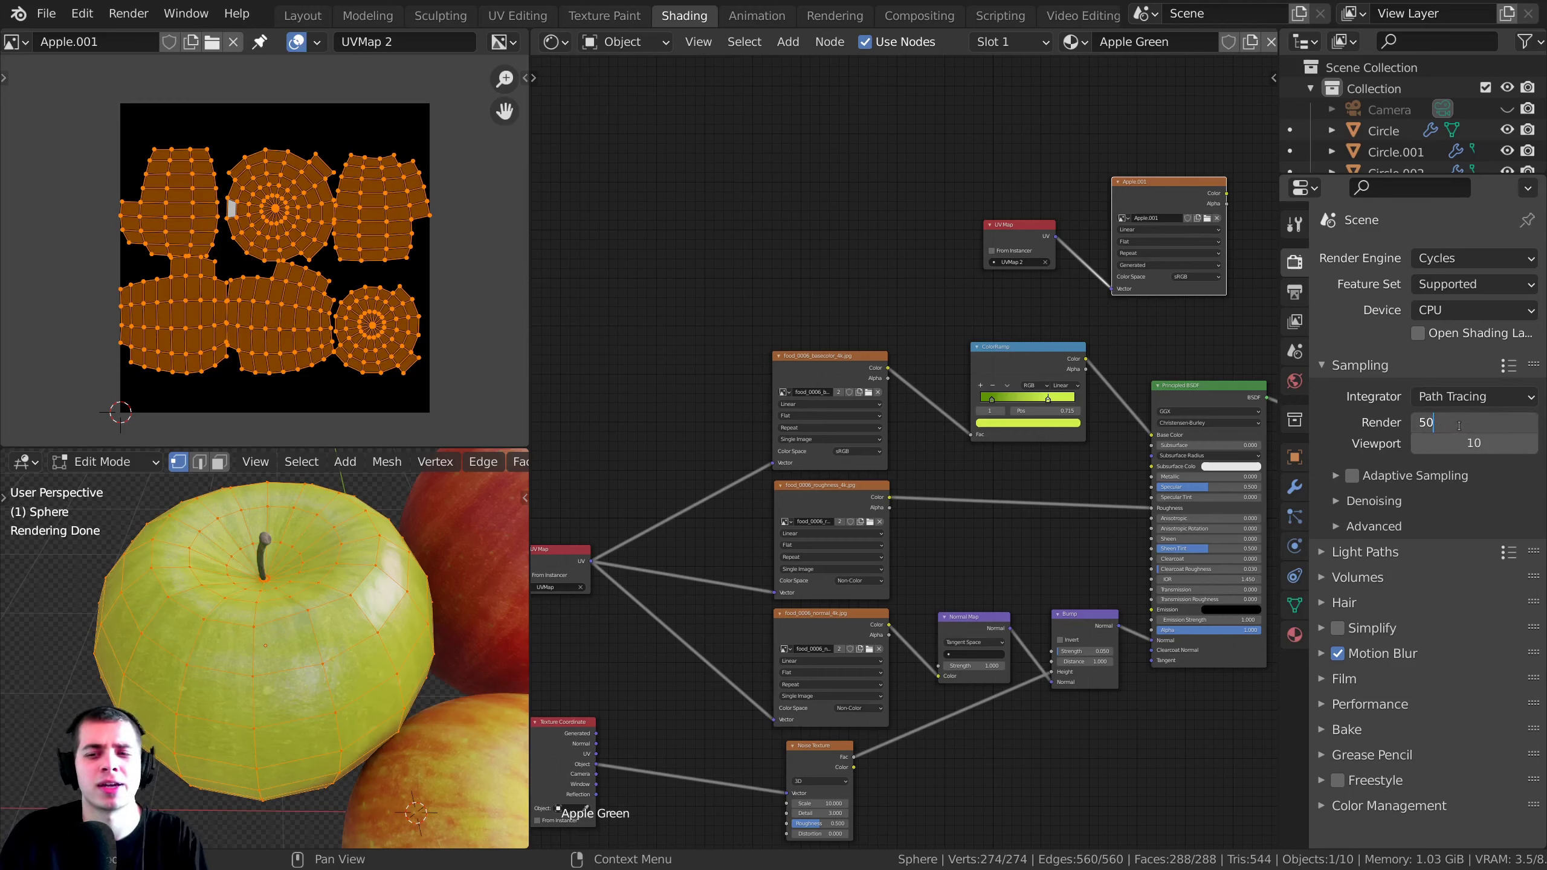
left_click_drag(1459, 426, 1404, 422)
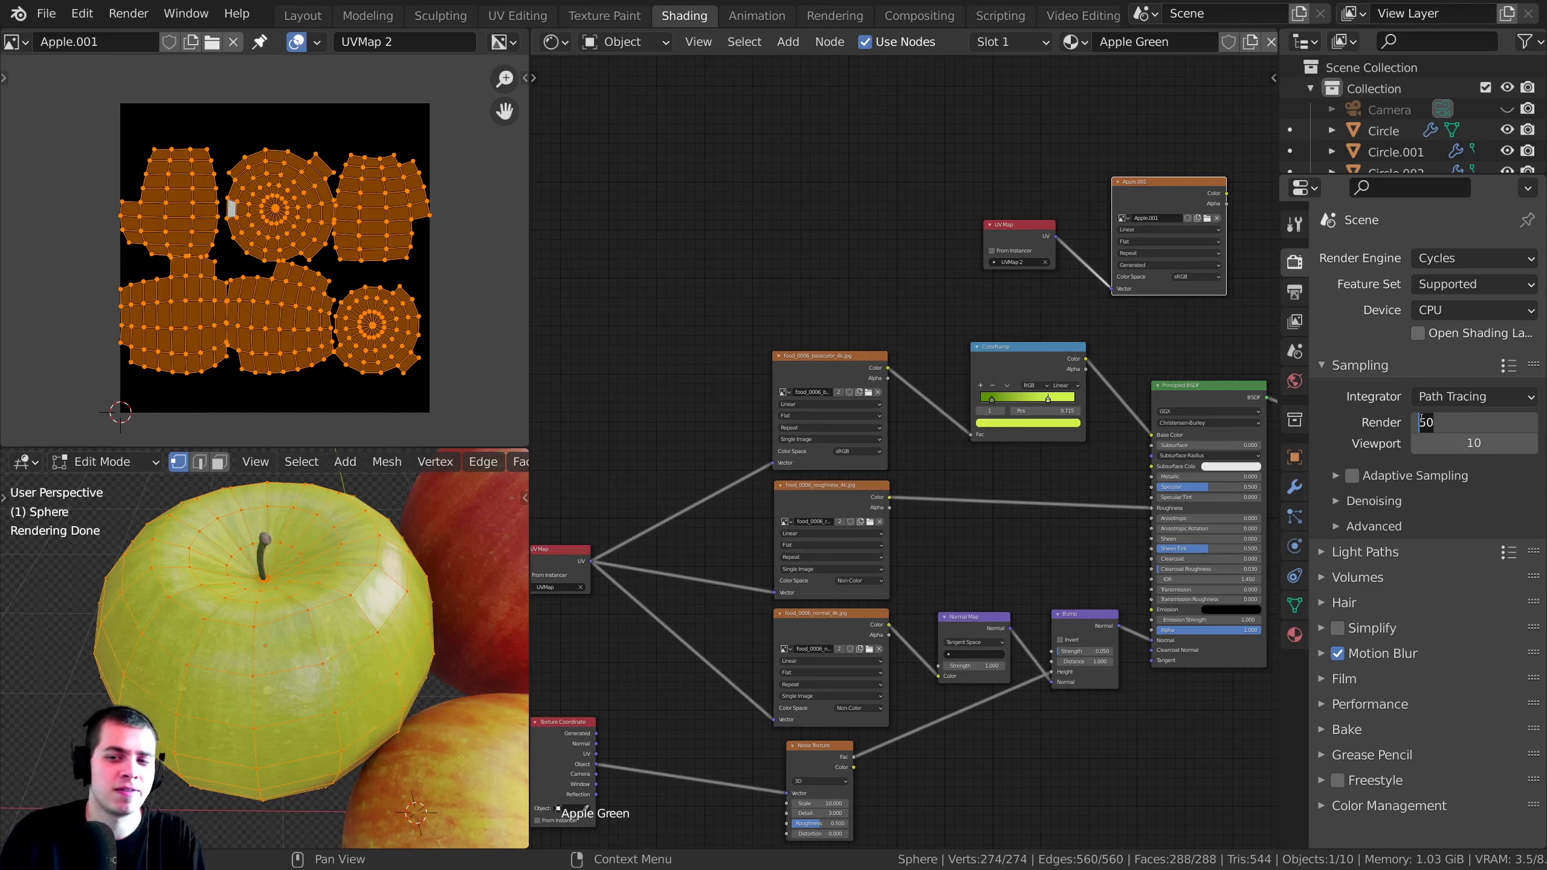
type("10")
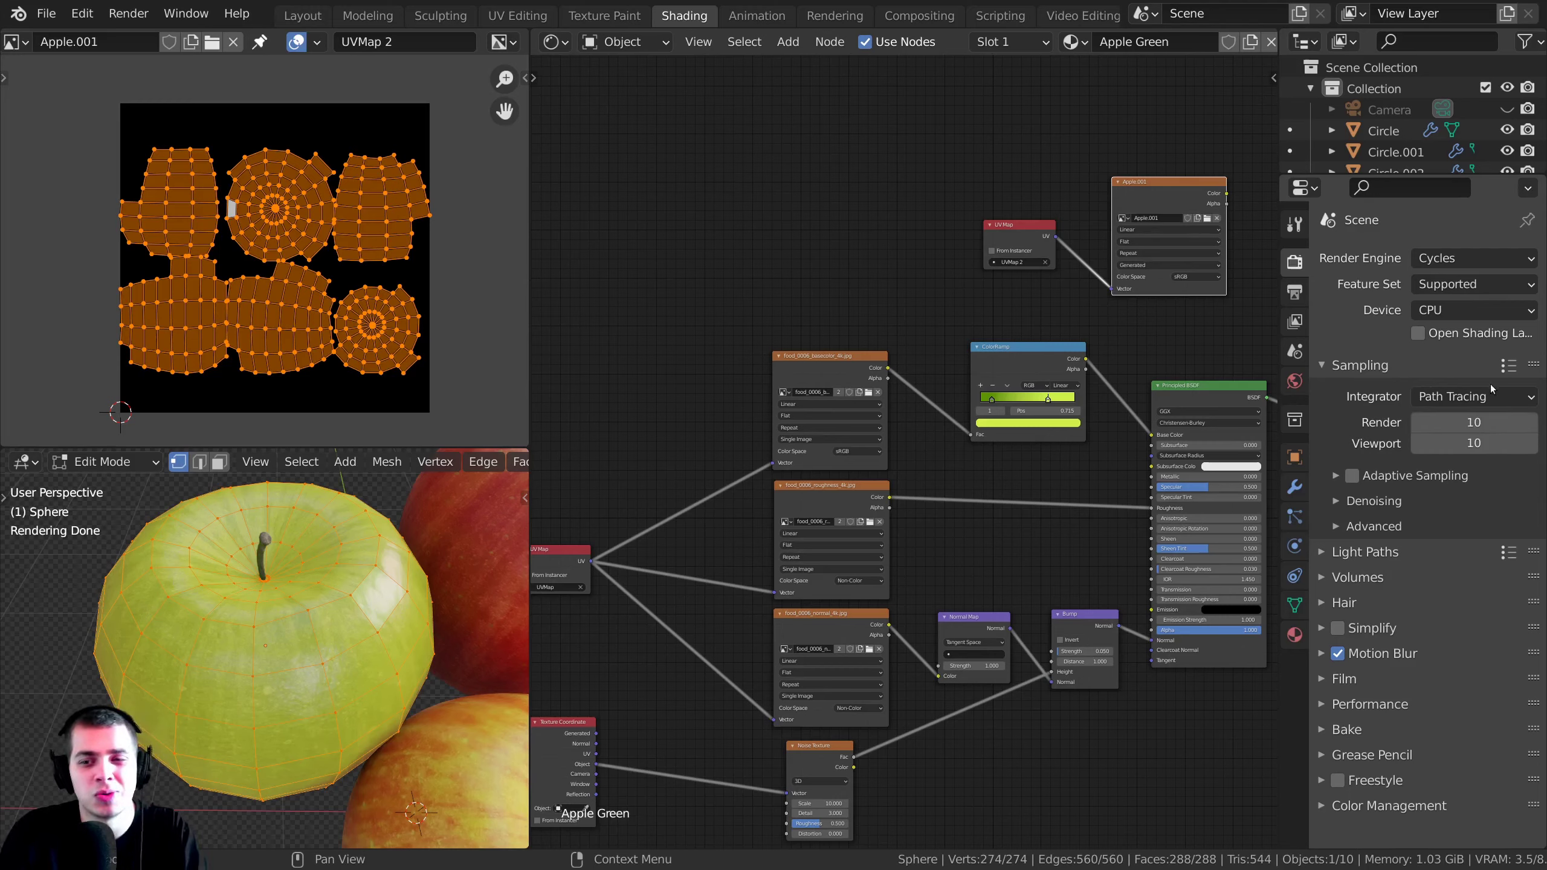
key("Return")
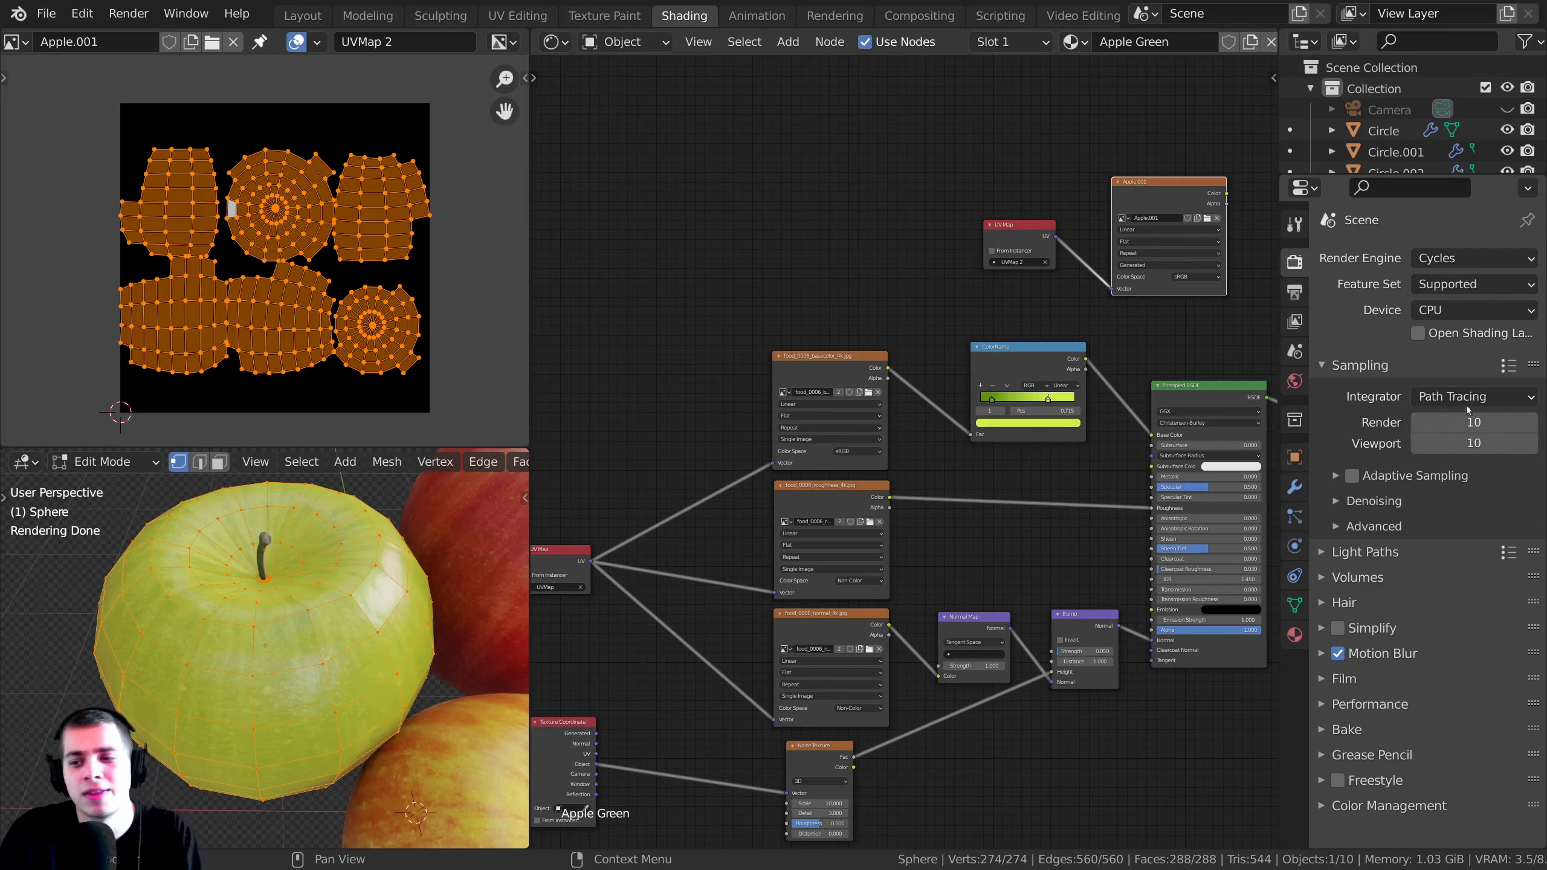
left_click(1334, 730)
- Switch to Object Mode and move the green apple to the lower left
scroll(1368, 611, "down", 10)
middle_click_drag(1011, 549, 914, 567)
scroll(913, 567, "up", 1)
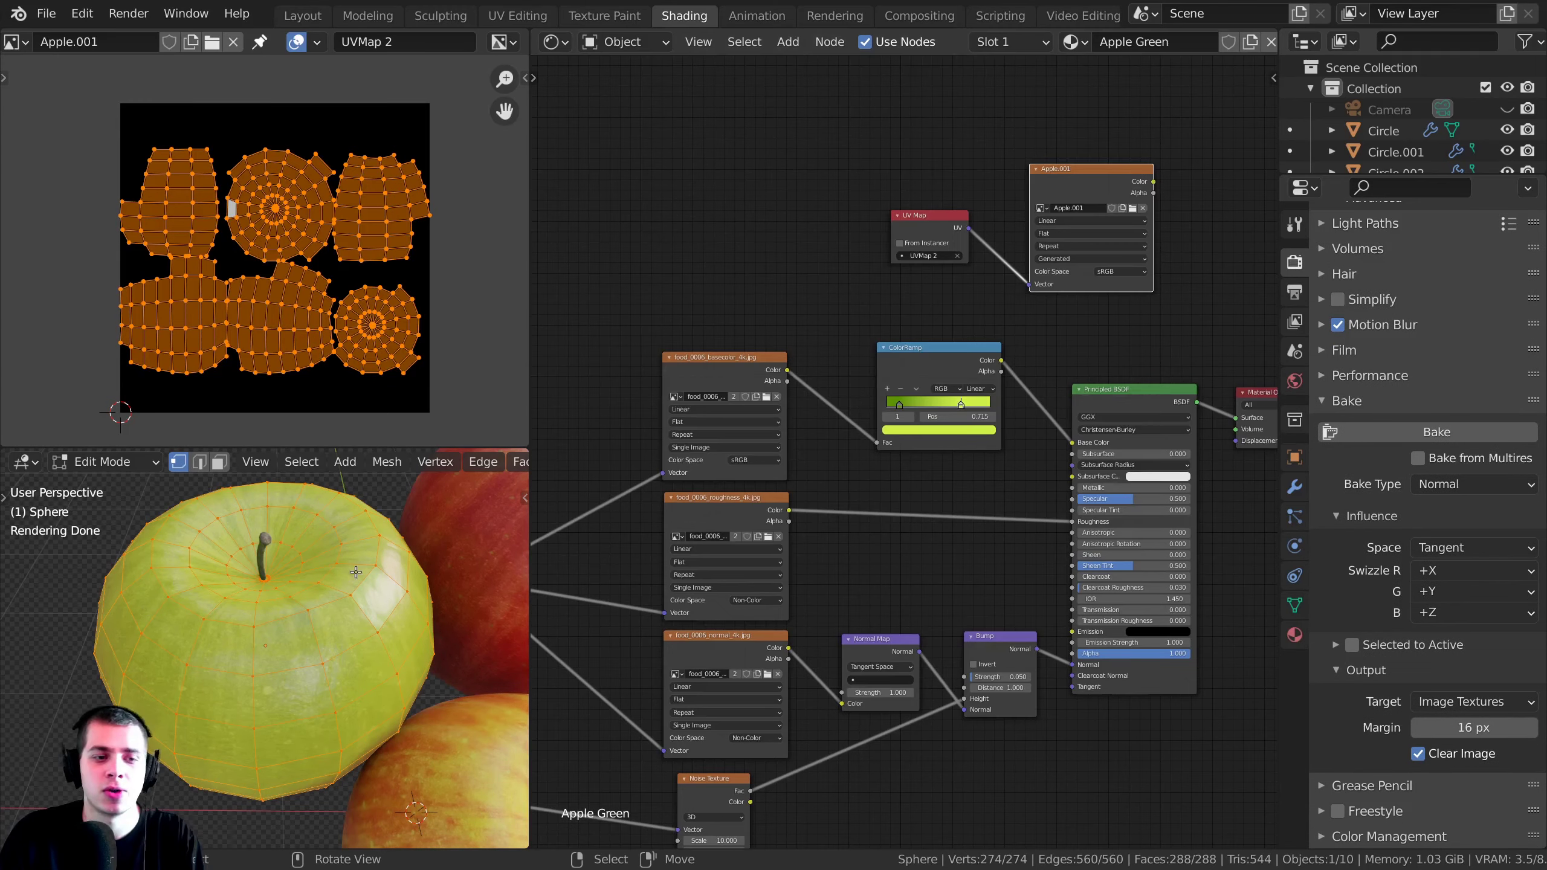
scroll(267, 627, "down", 3)
key("Tab")
key("g")
left_click(265, 692)
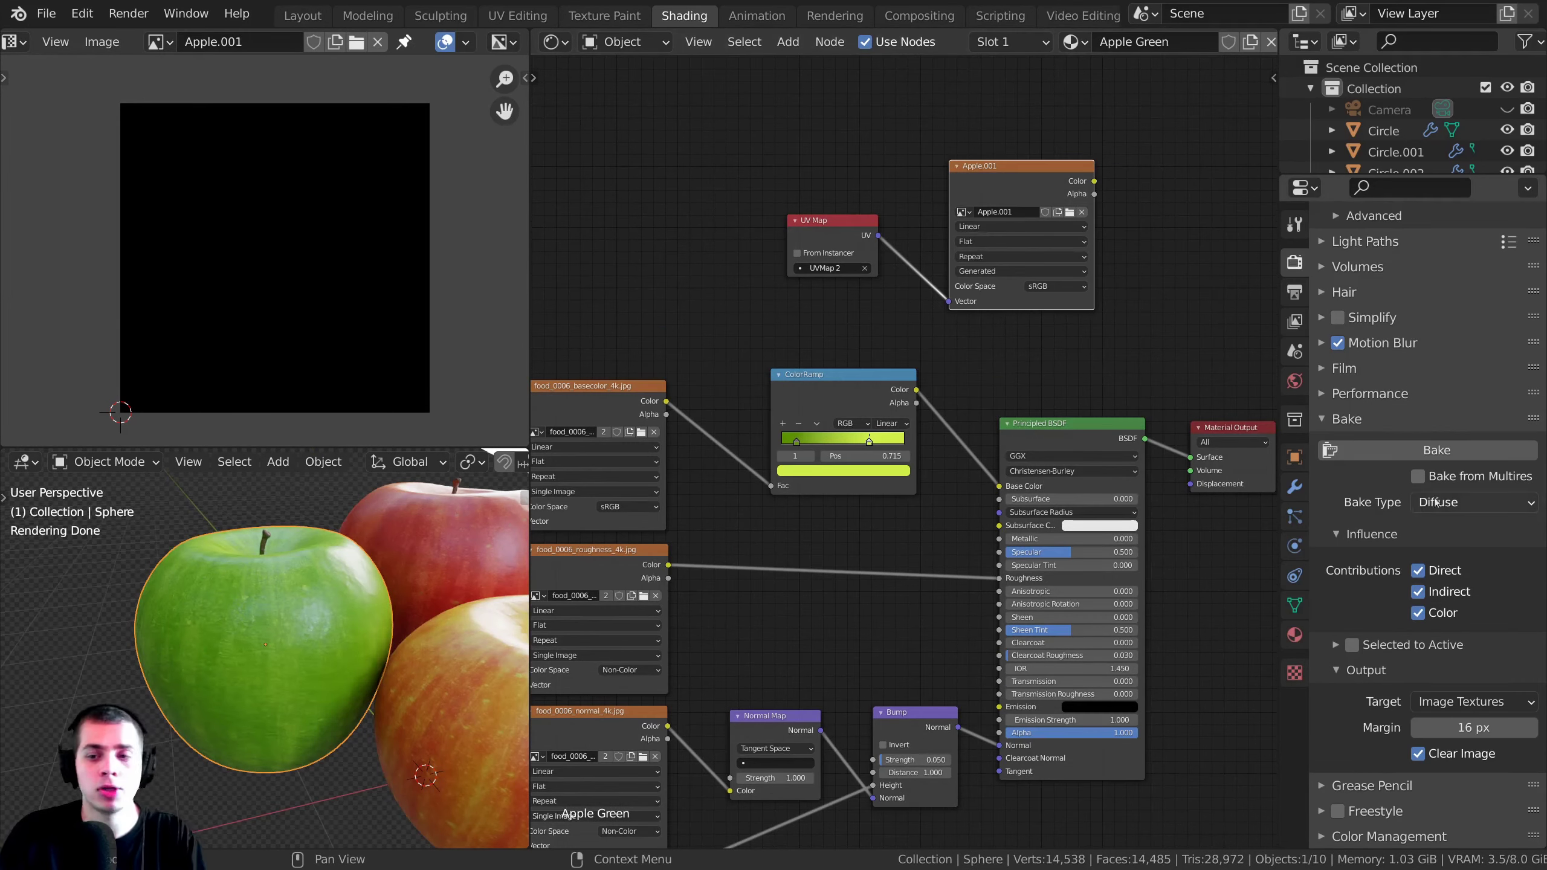
- Change the Bake Type from Diffuse to Emit
left_click(1431, 503)
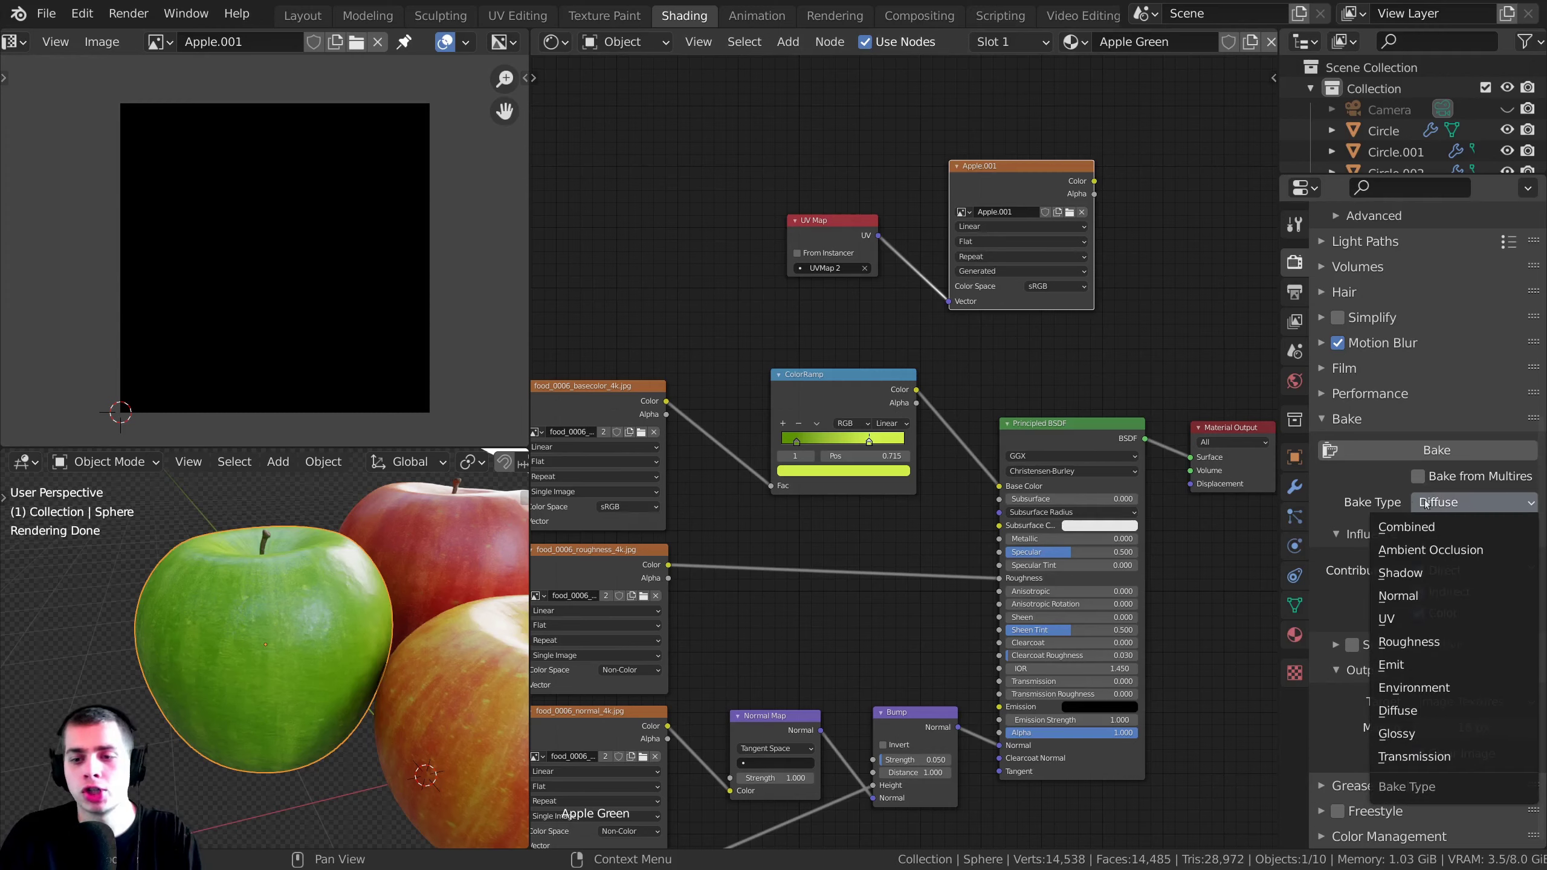
left_click(1452, 503)
left_click(1448, 504)
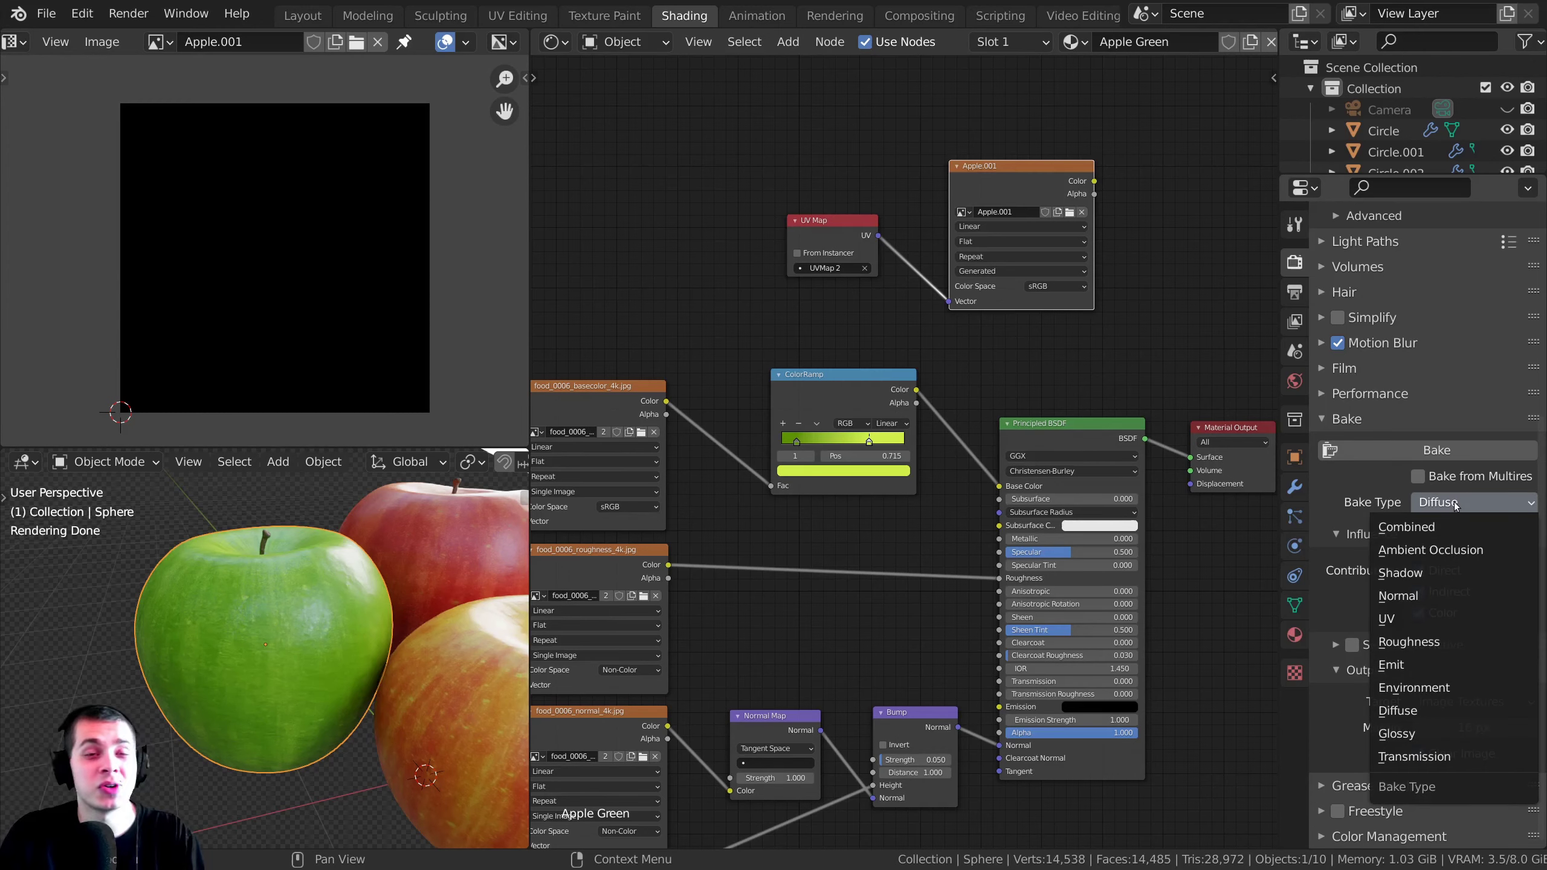
left_click(1378, 668)
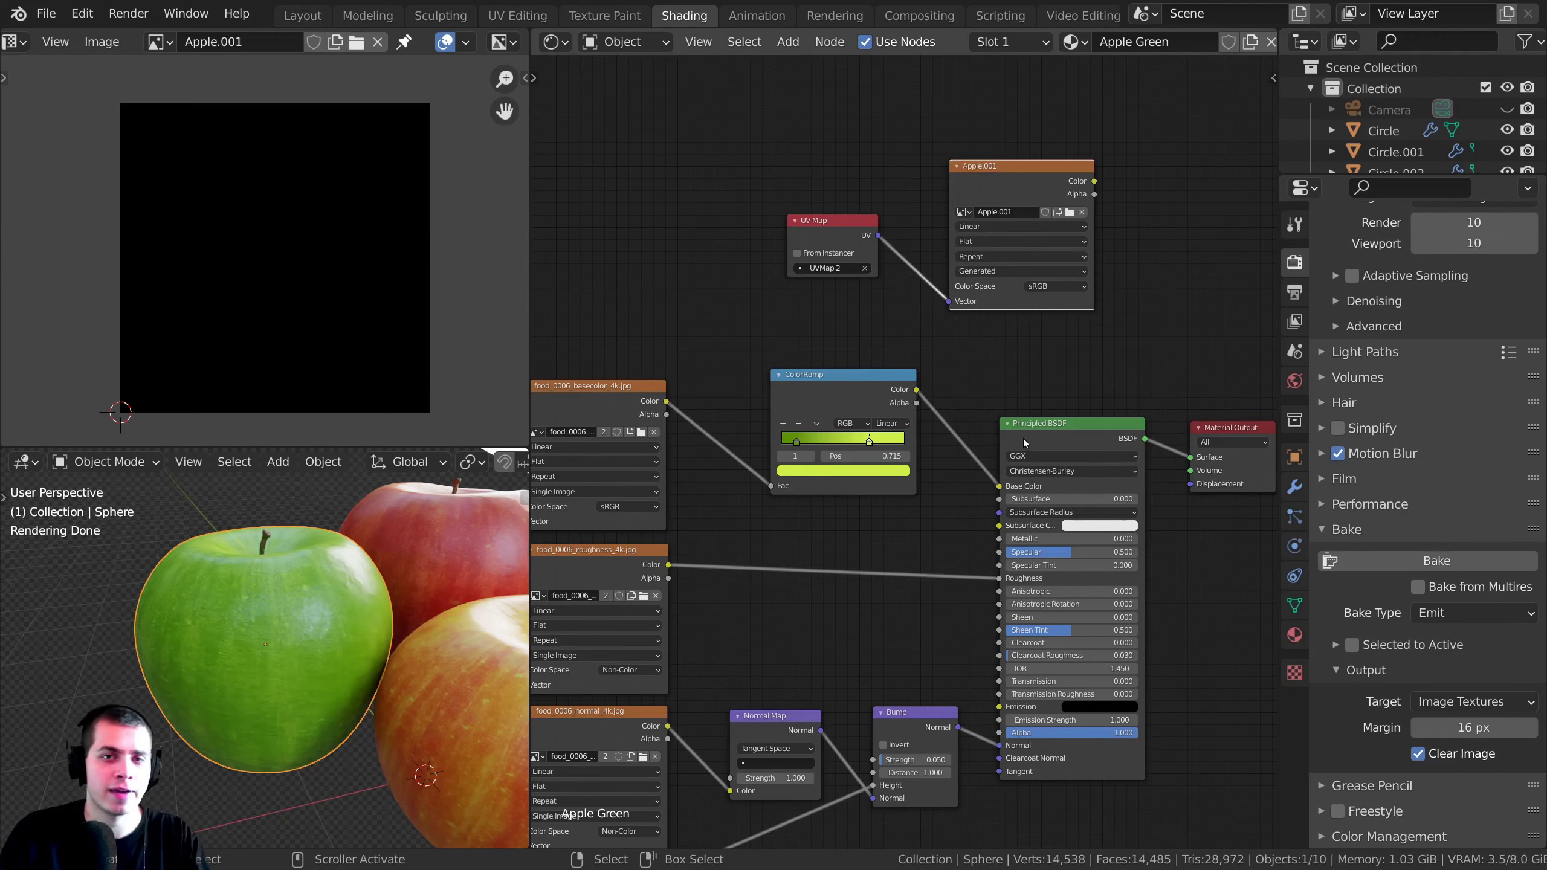
middle_click_drag(1023, 443, 1006, 445)
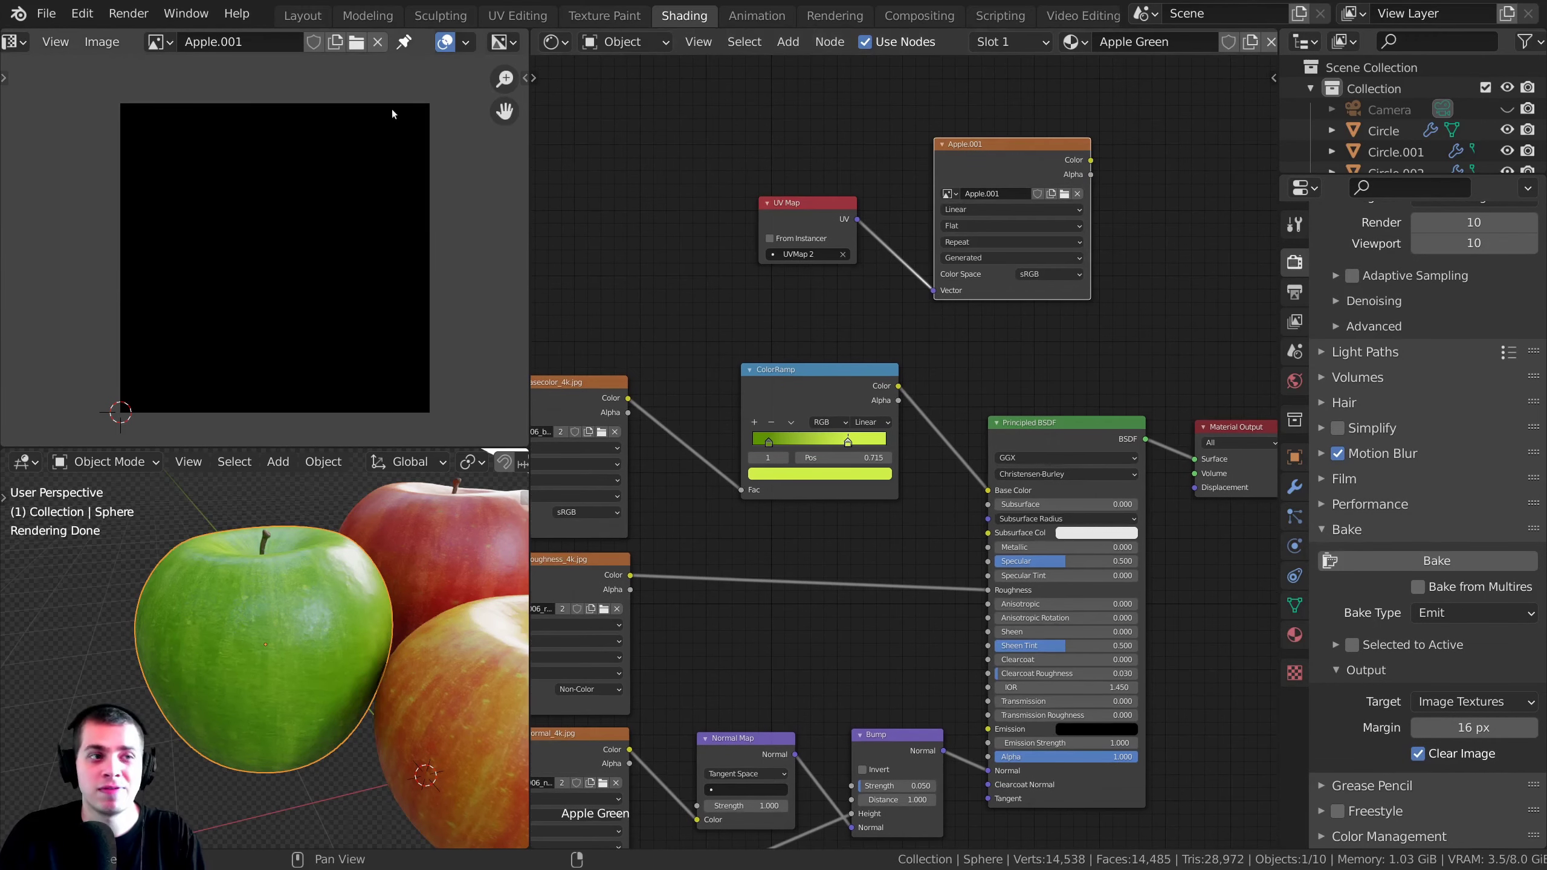
scroll(982, 410, "up", 1)
left_click(86, 14)
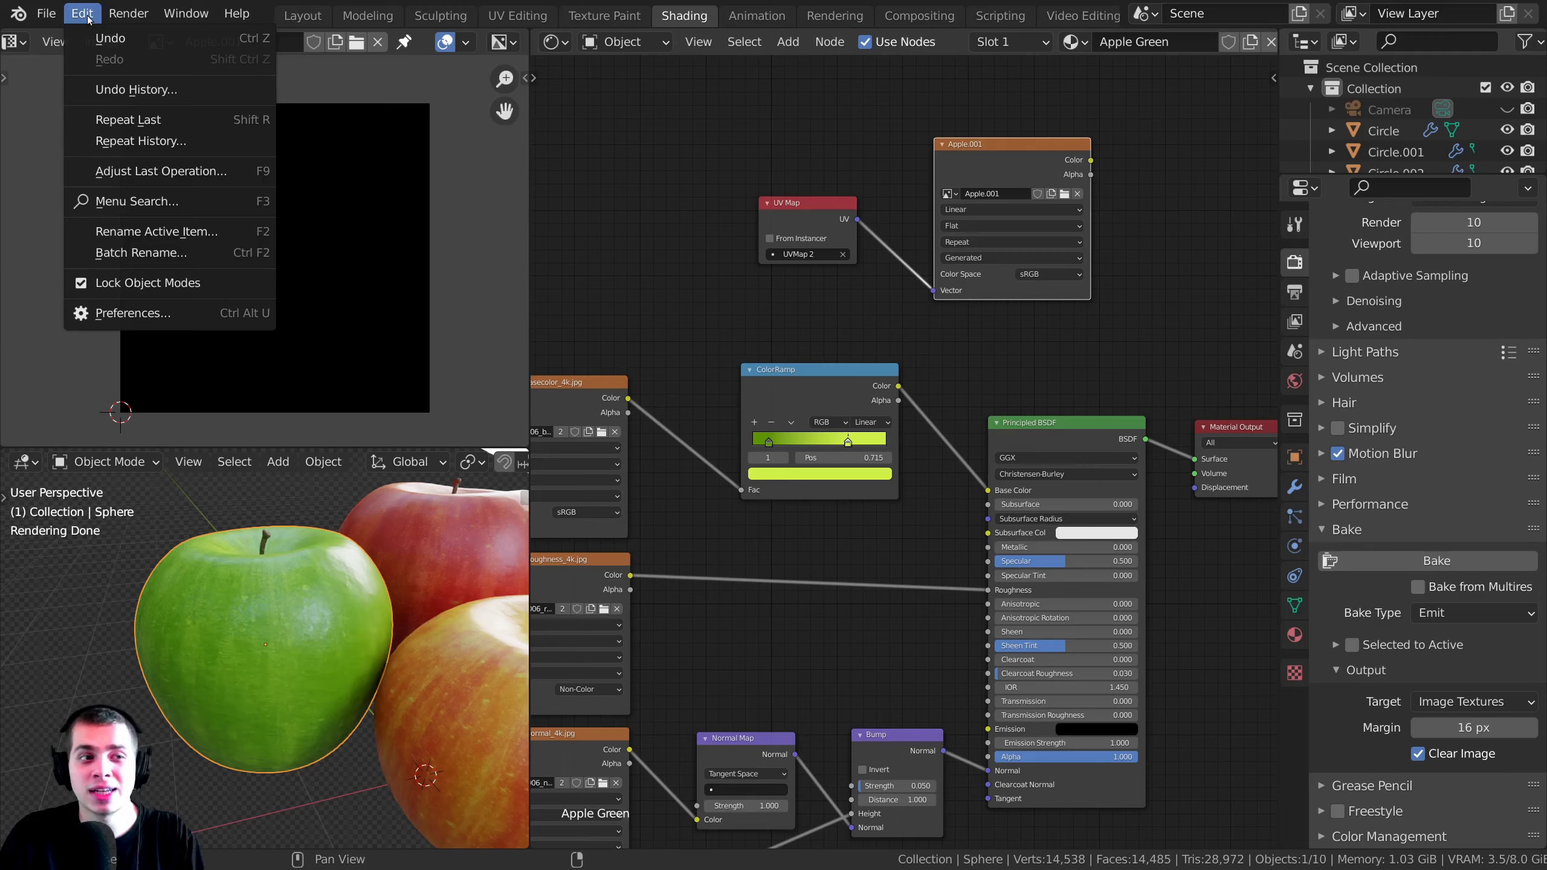
left_click(157, 313)
left_click(1188, 38)
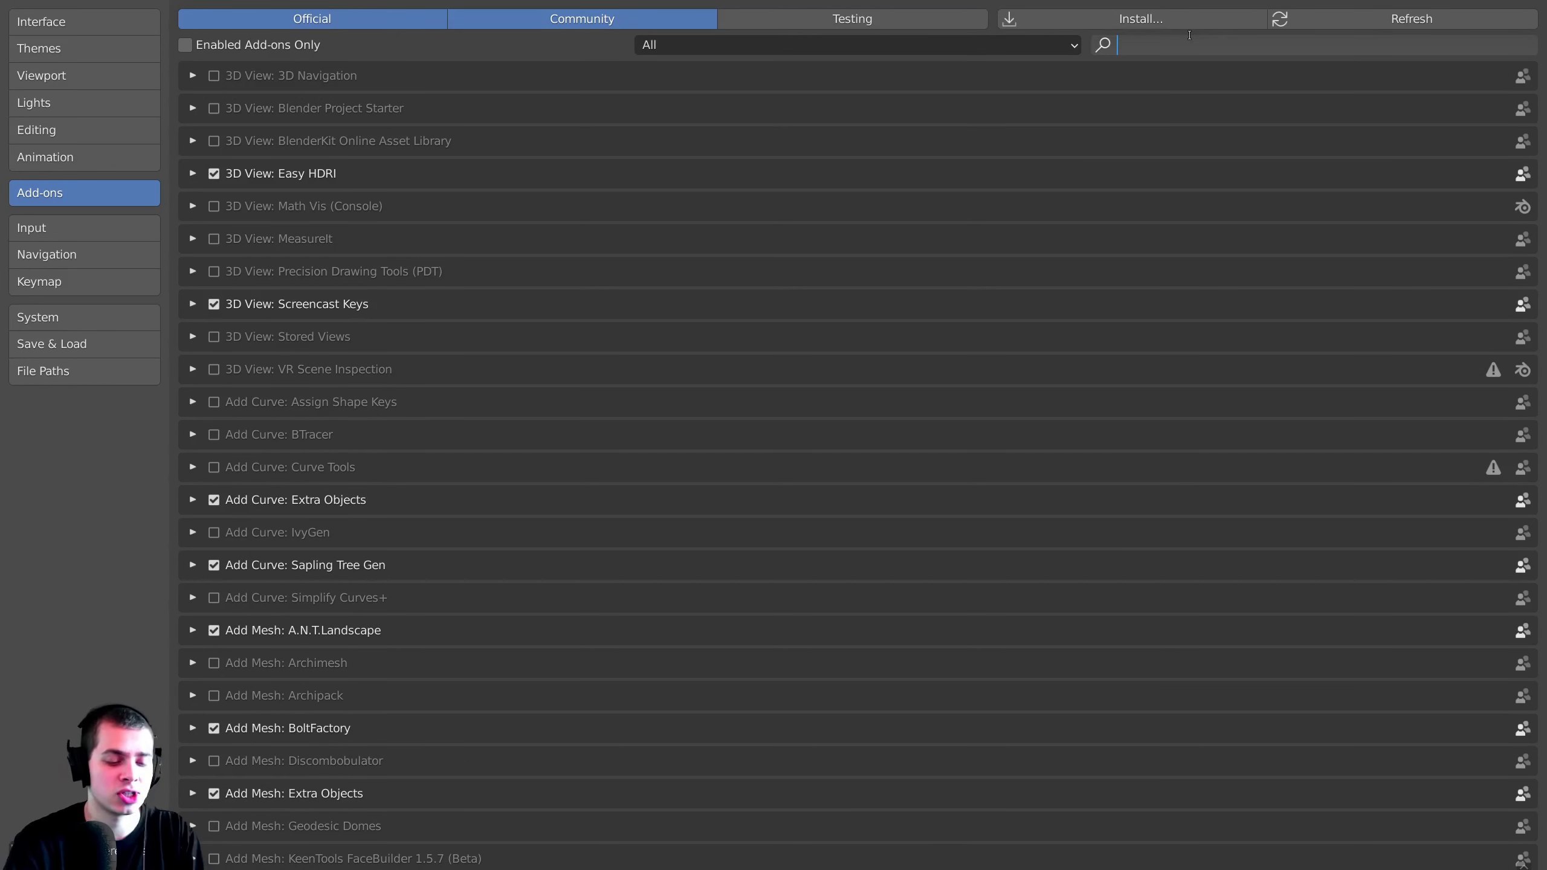
type("node")
key("Return")
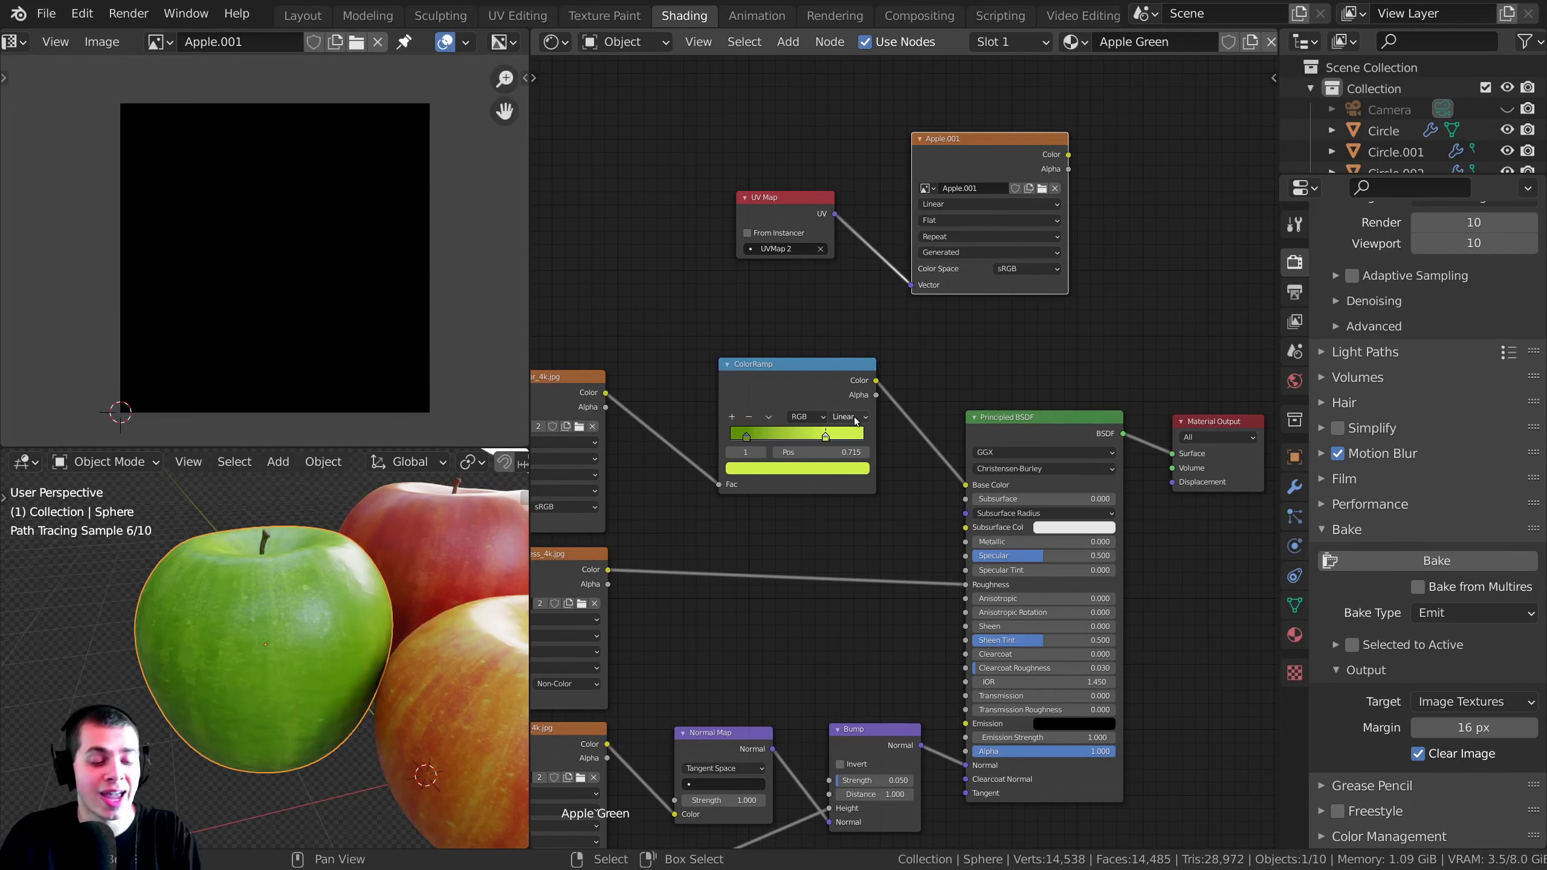
- Preview the ColorRamp colour on the apple via a Viewer node and rearrange the Viewer and Apple.001 nodes
left_click(821, 391, "ctrl+shift")
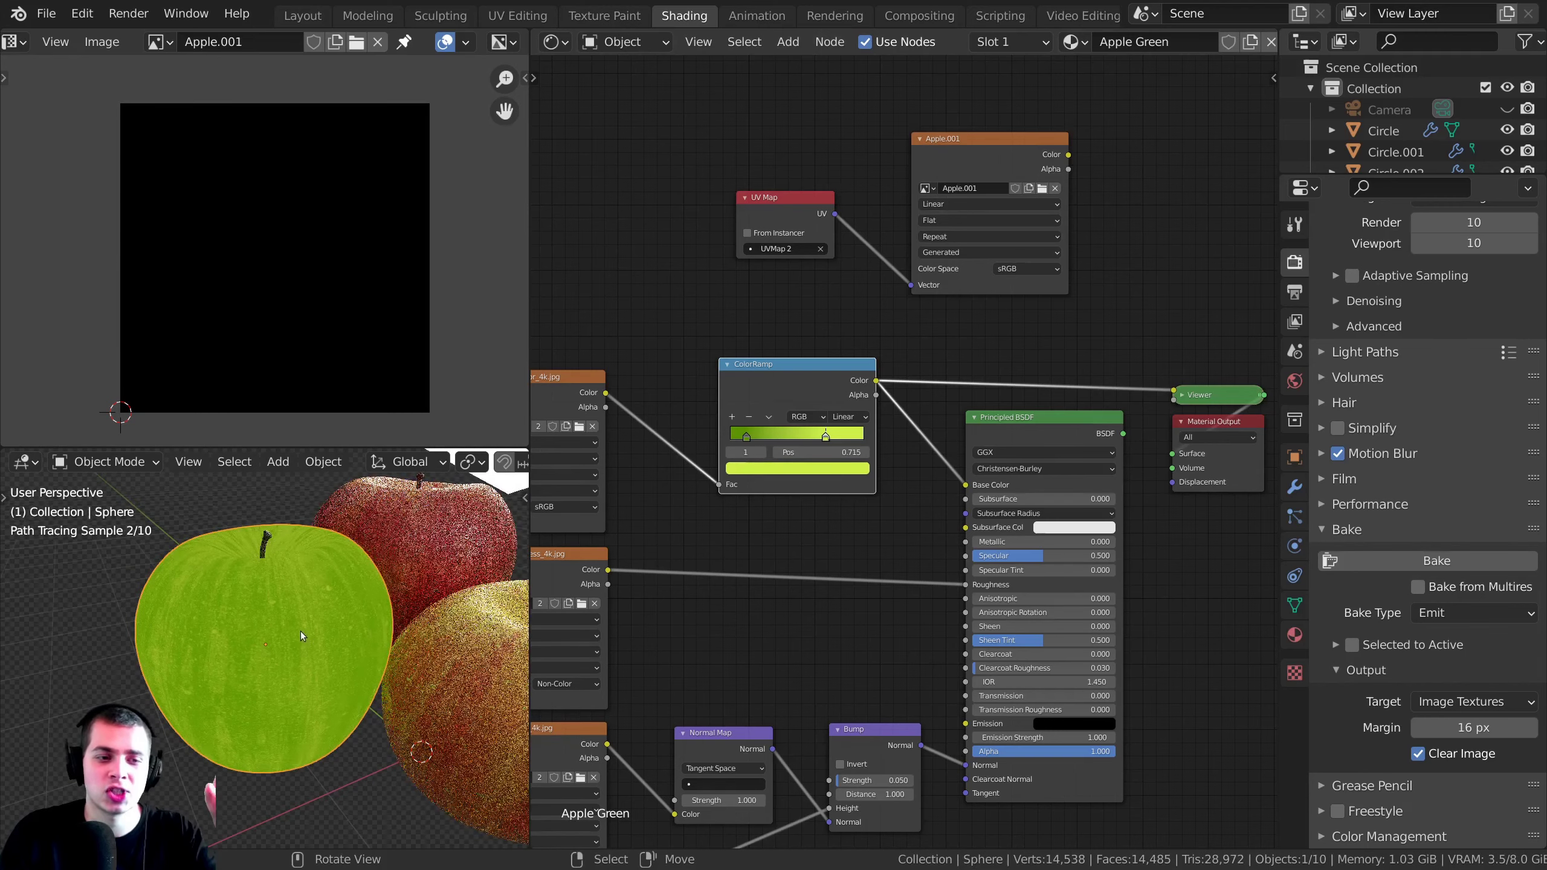
scroll(302, 622, "up", 1)
middle_click_drag(288, 567, 379, 589)
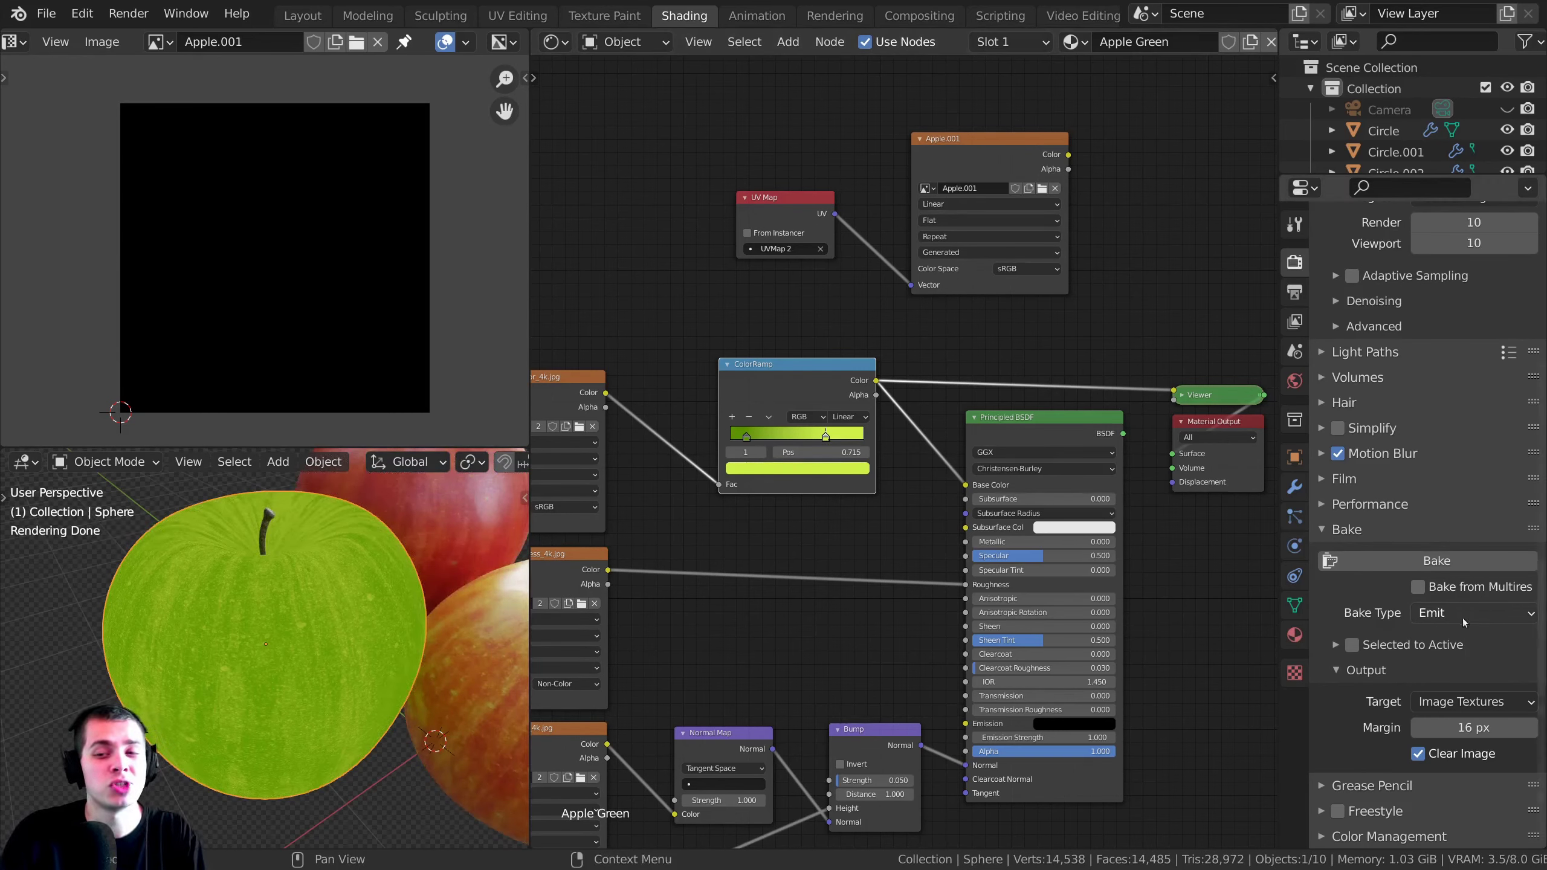
left_click_drag(1208, 394, 1195, 344)
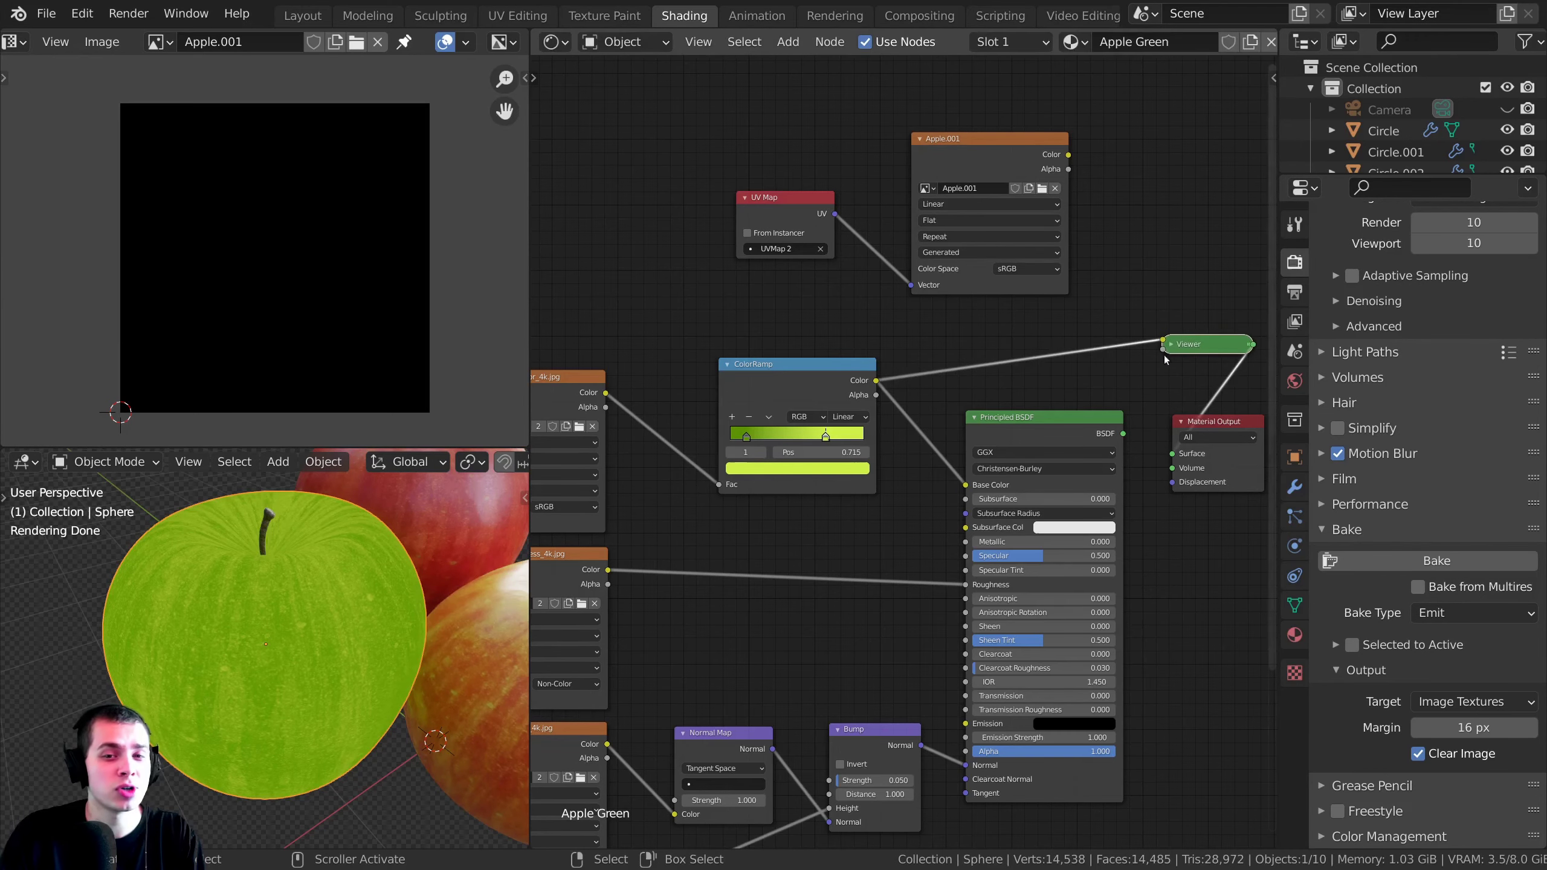
middle_click_drag(944, 145, 930, 182)
left_click_drag(942, 195, 1022, 190)
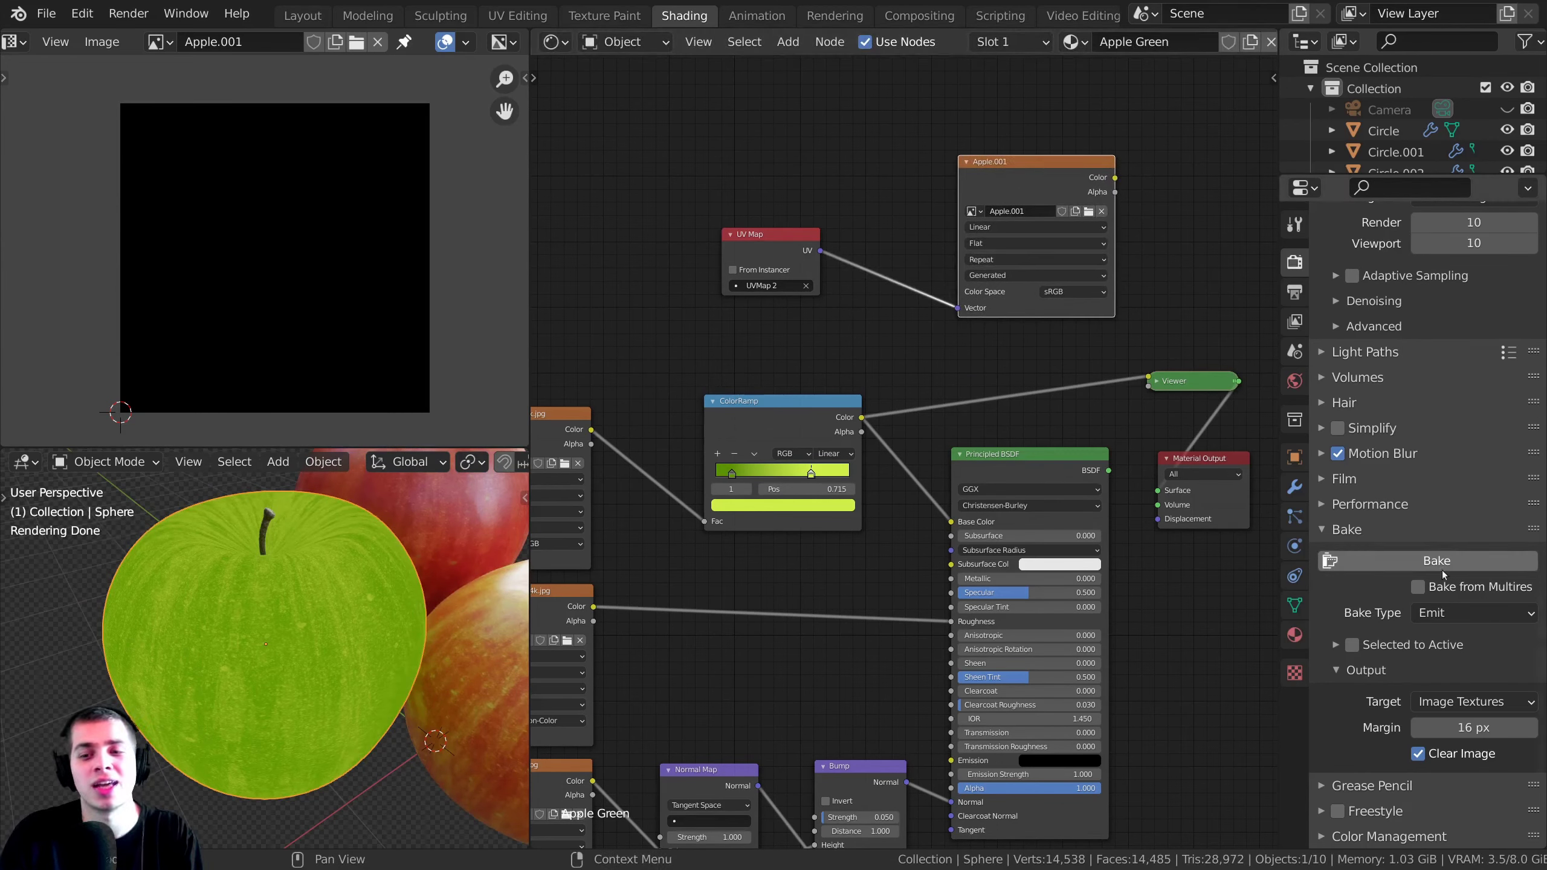
- Bake the emitted green colour into the Apple.001 image
left_click(1340, 561)
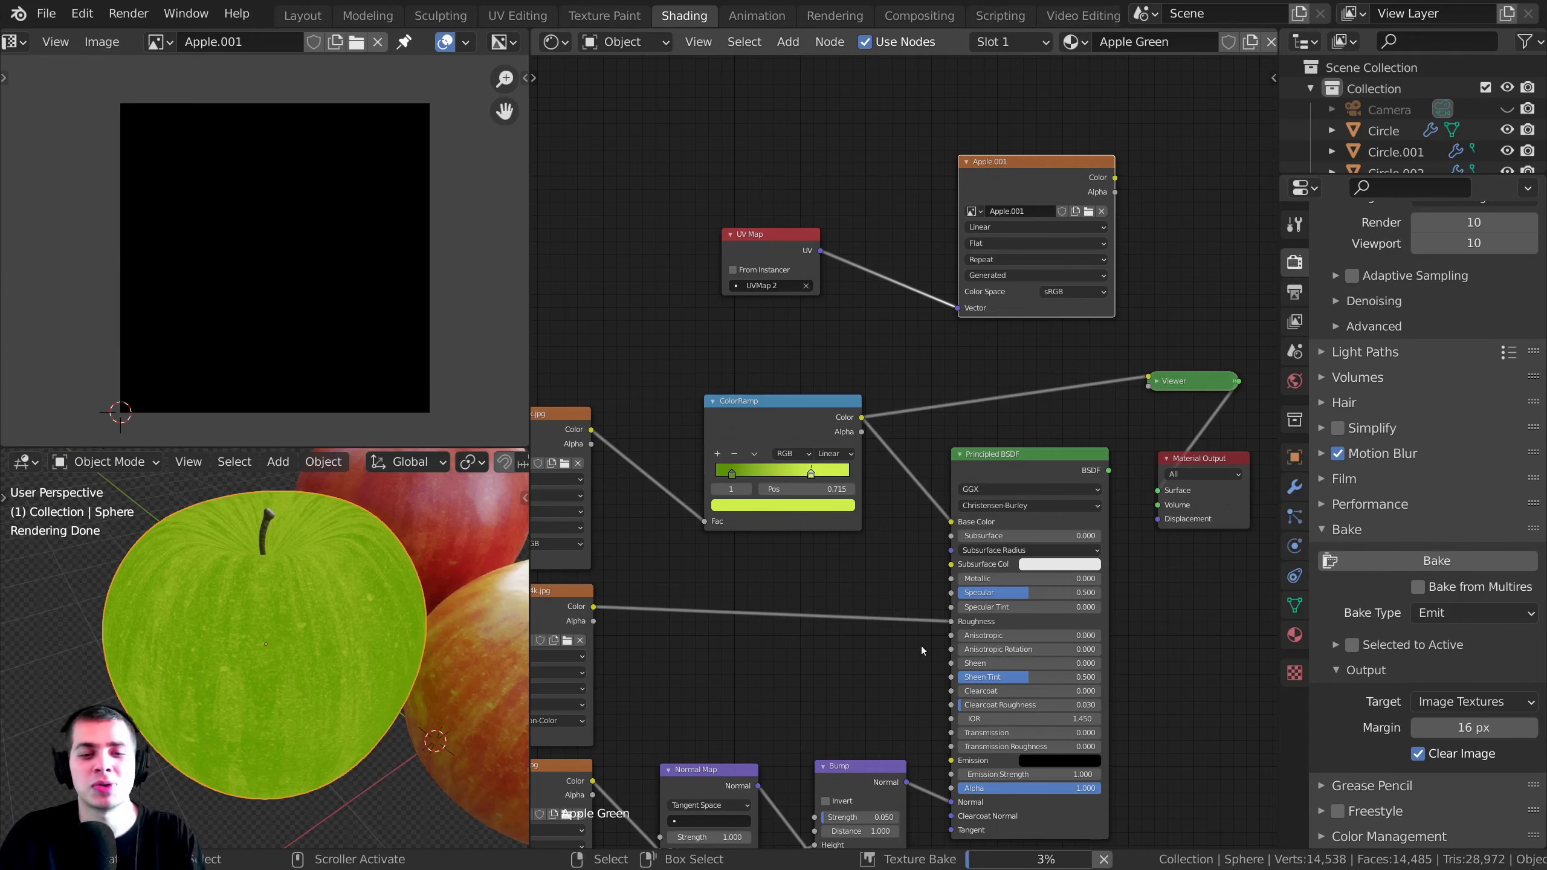
scroll(362, 284, "up", 2)
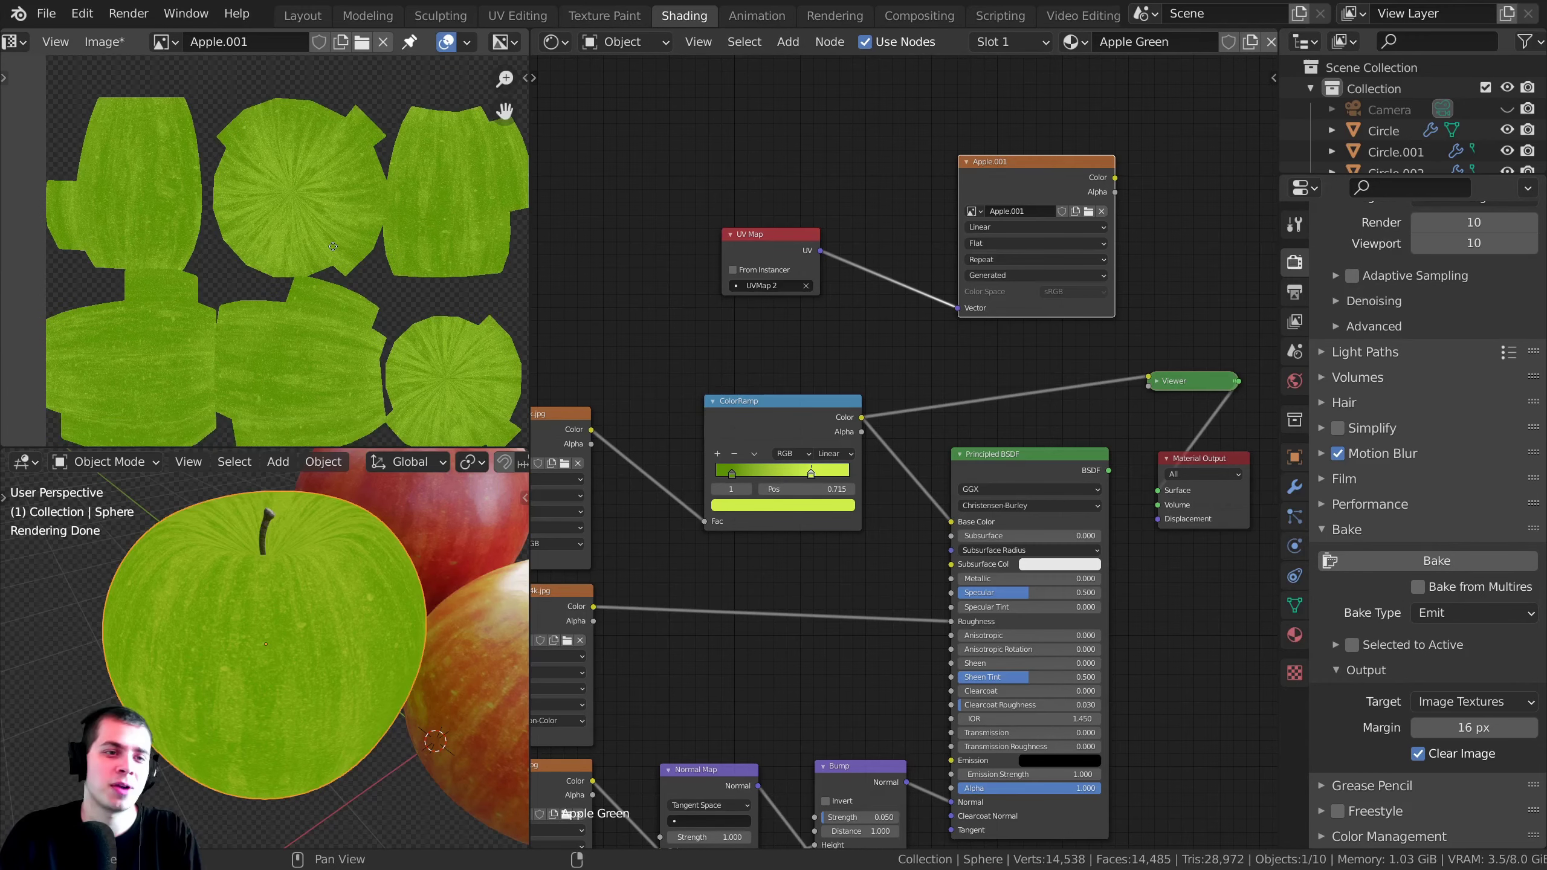
scroll(362, 284, "down", 1)
middle_click_drag(879, 274, 969, 388)
scroll(969, 388, "up", 2)
left_click_drag(838, 329, 823, 297)
key("alt+a")
- Fit the whole baked Apple.001 texture in the image editor
middle_click_drag(386, 199, 399, 214)
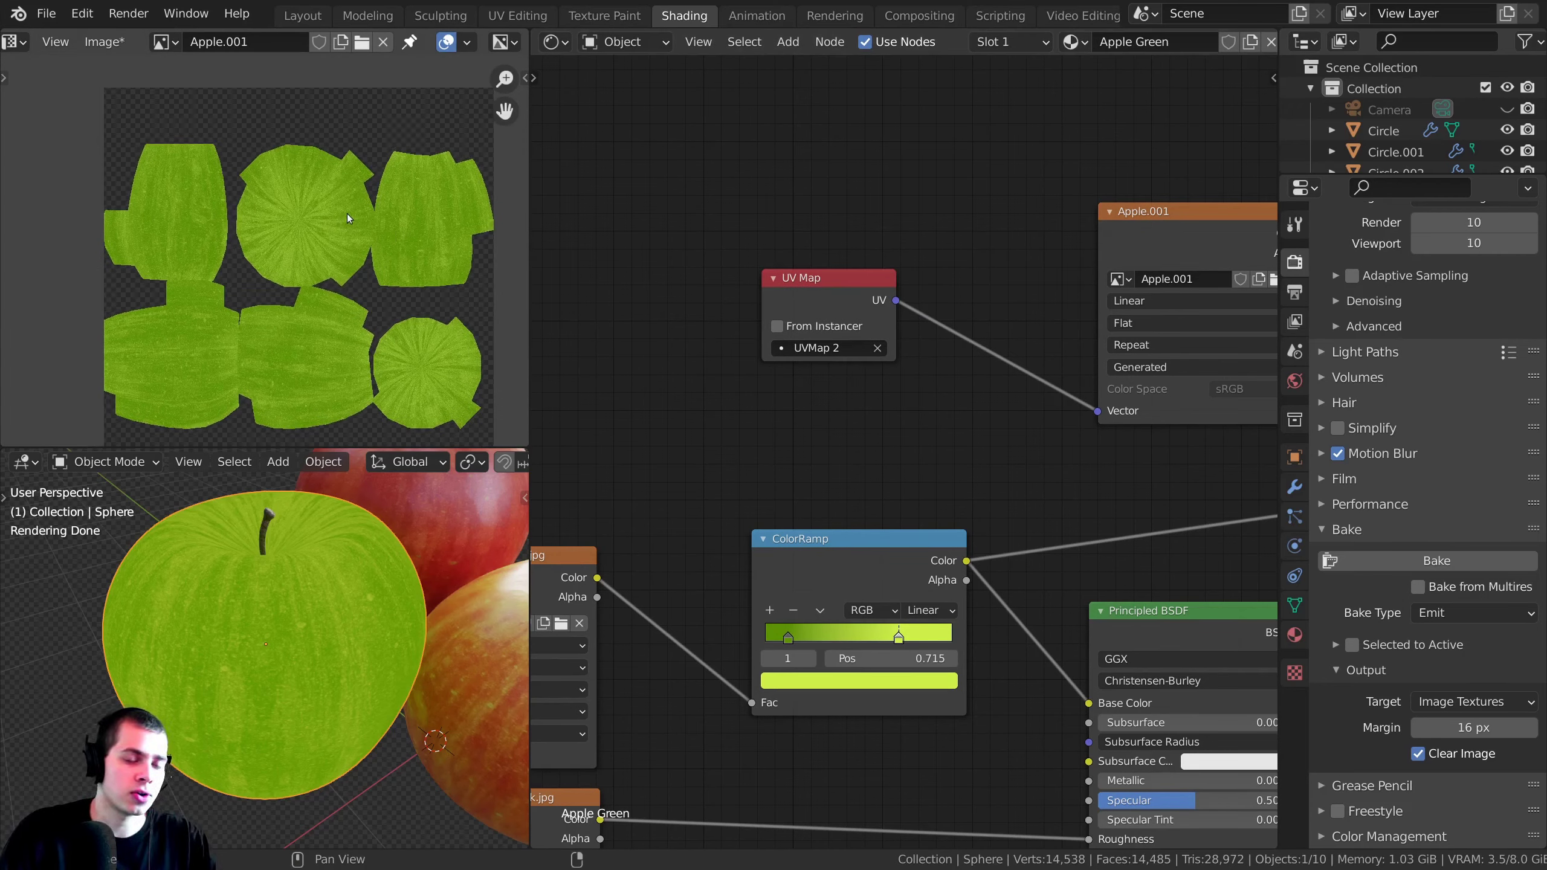
scroll(371, 104, "down", 11)
scroll(420, 83, "up", 9)
scroll(453, 63, "down", 6)
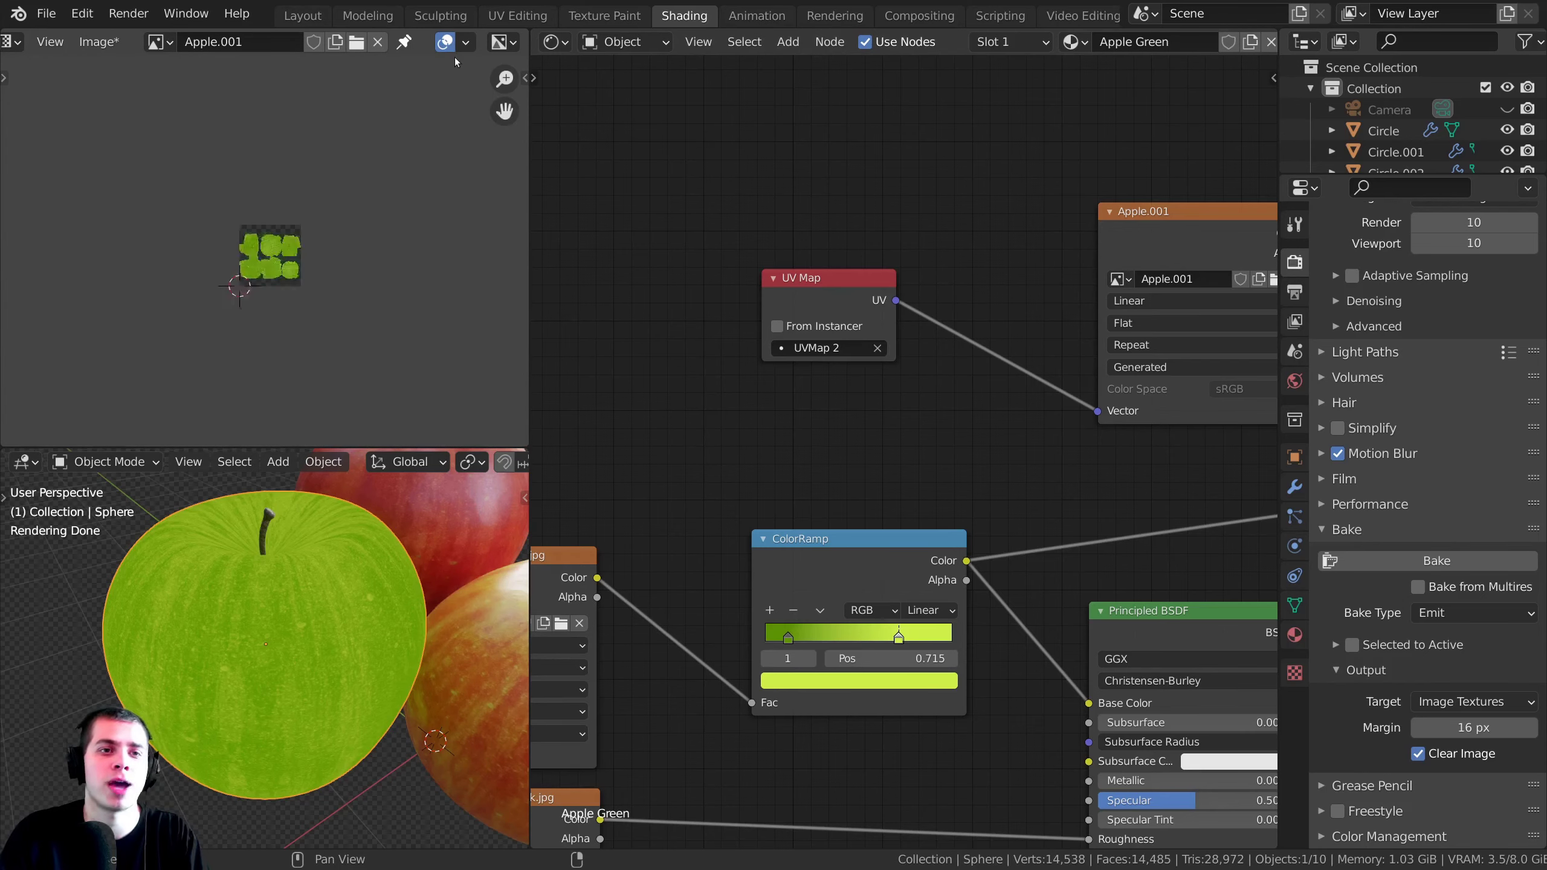
key("Home")
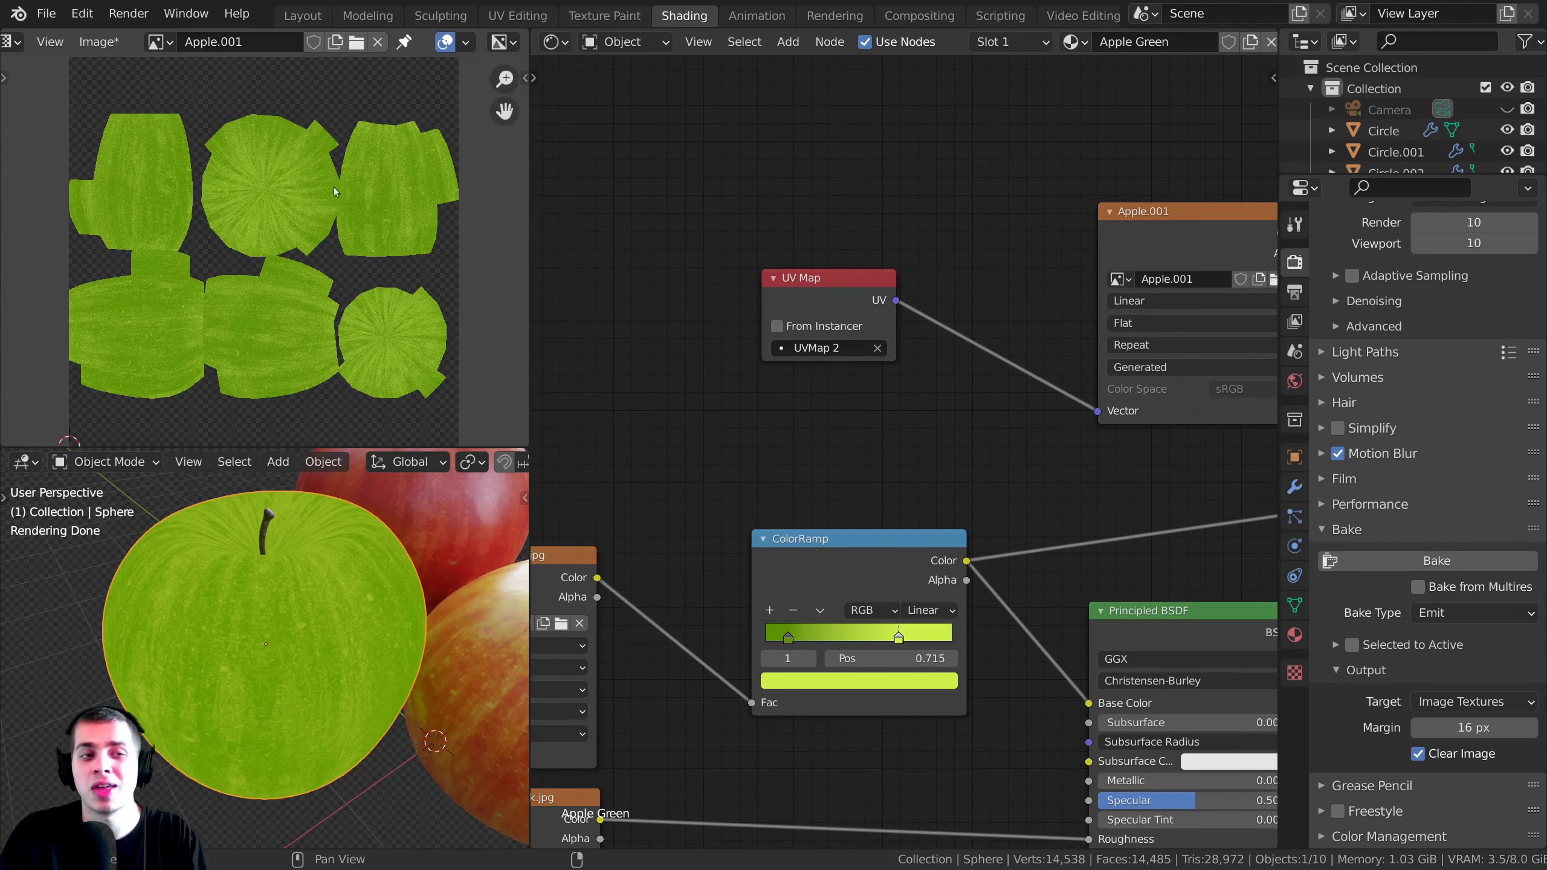
left_click(99, 42)
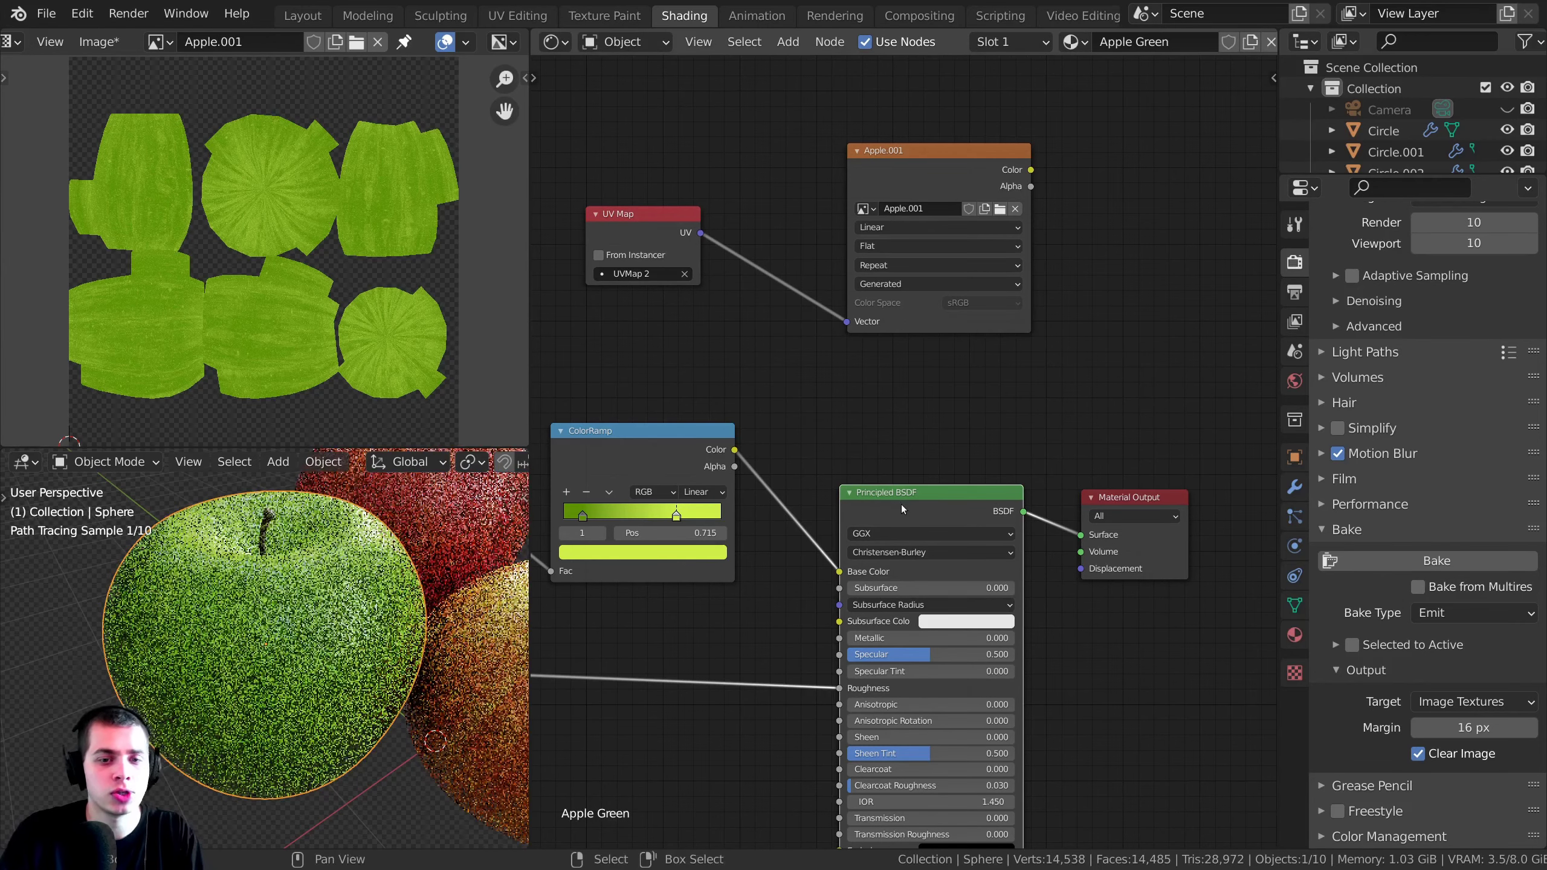
- Raise the Principled BSDF and Material Output nodes and set the Bake Type to Diffuse
left_click_drag(901, 504, 906, 479)
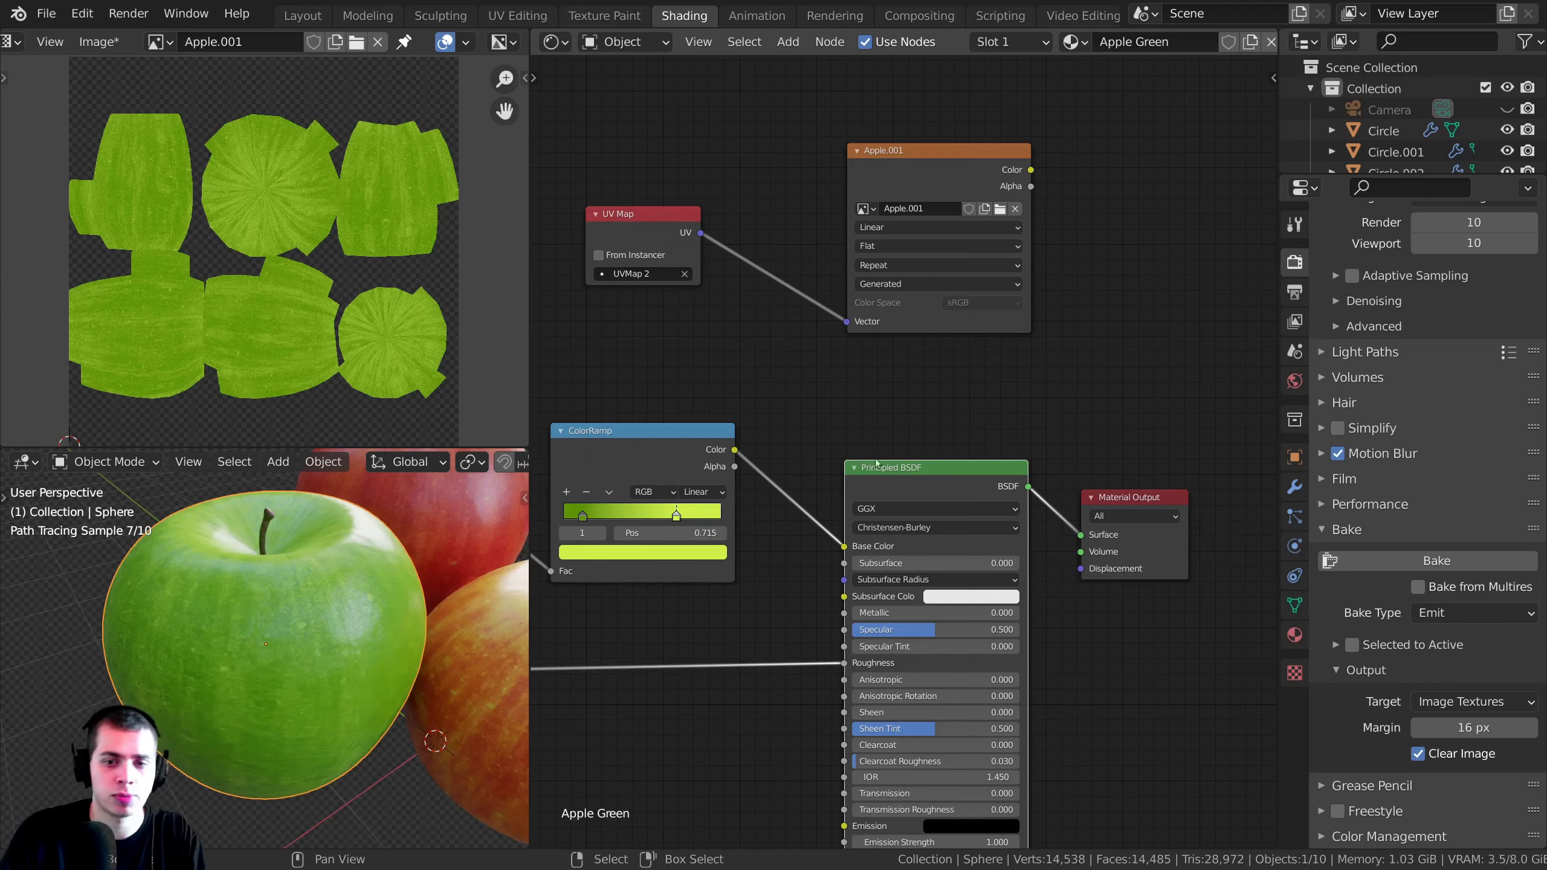
left_click_drag(1120, 497, 1128, 485)
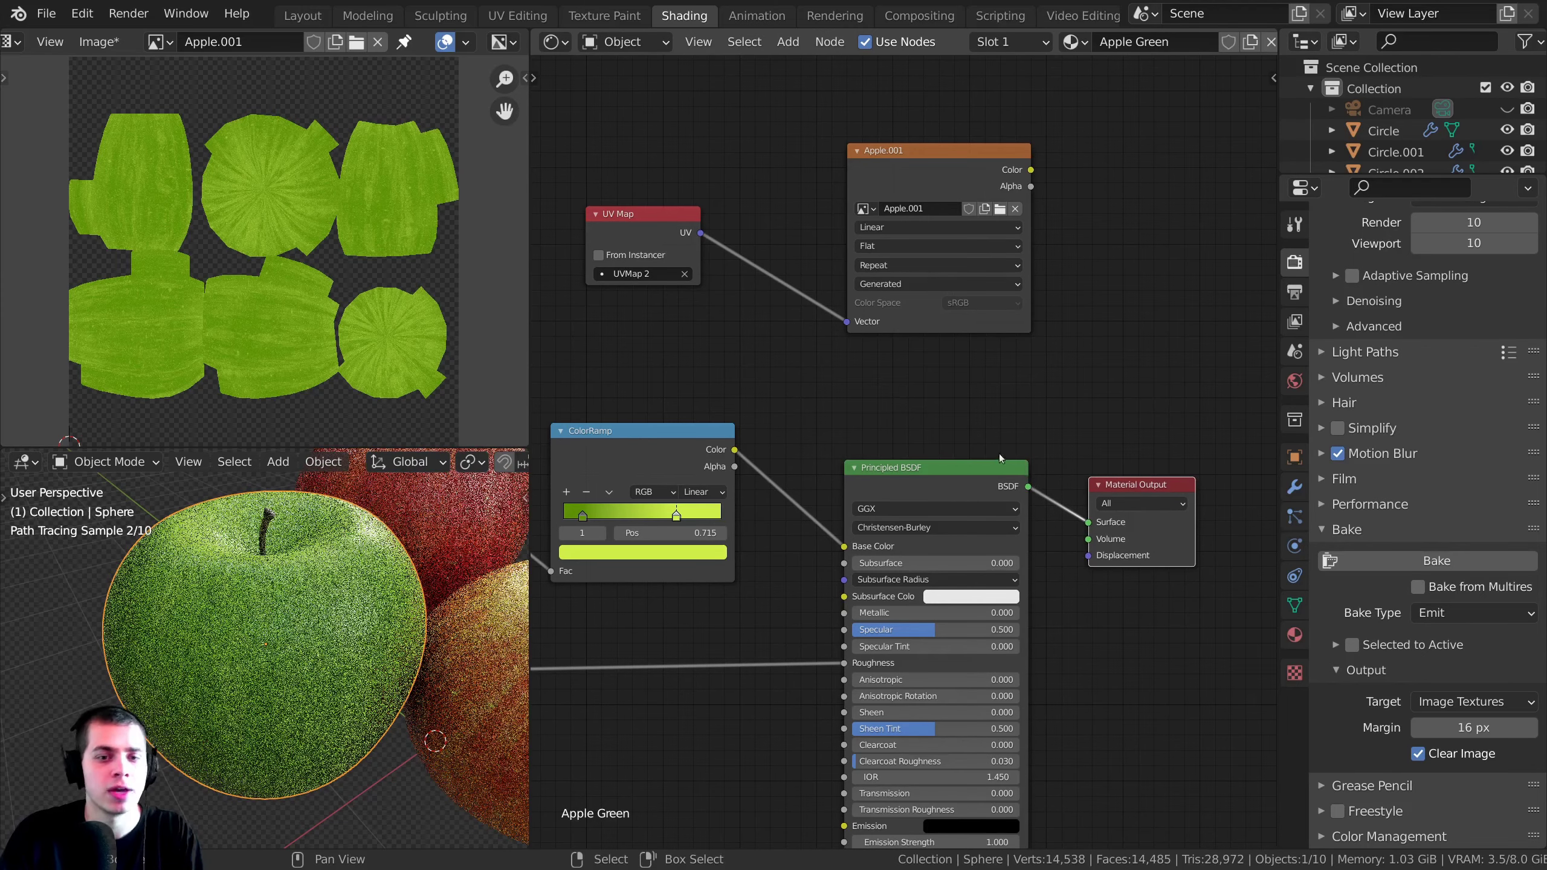
left_click(1465, 613)
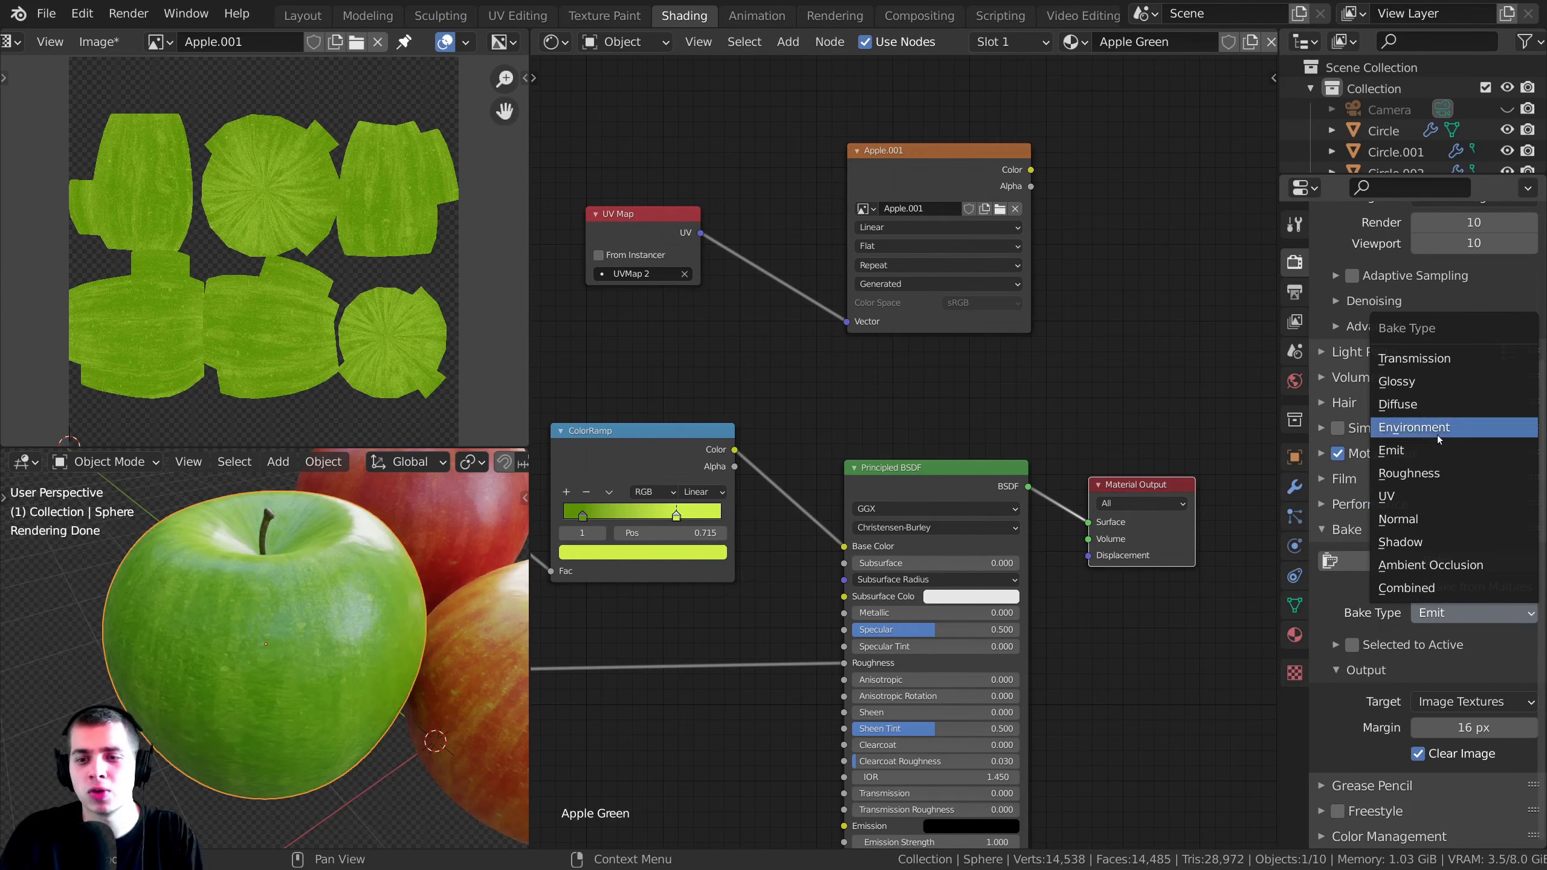
left_click(1411, 404)
scroll(1404, 575, "down", 2)
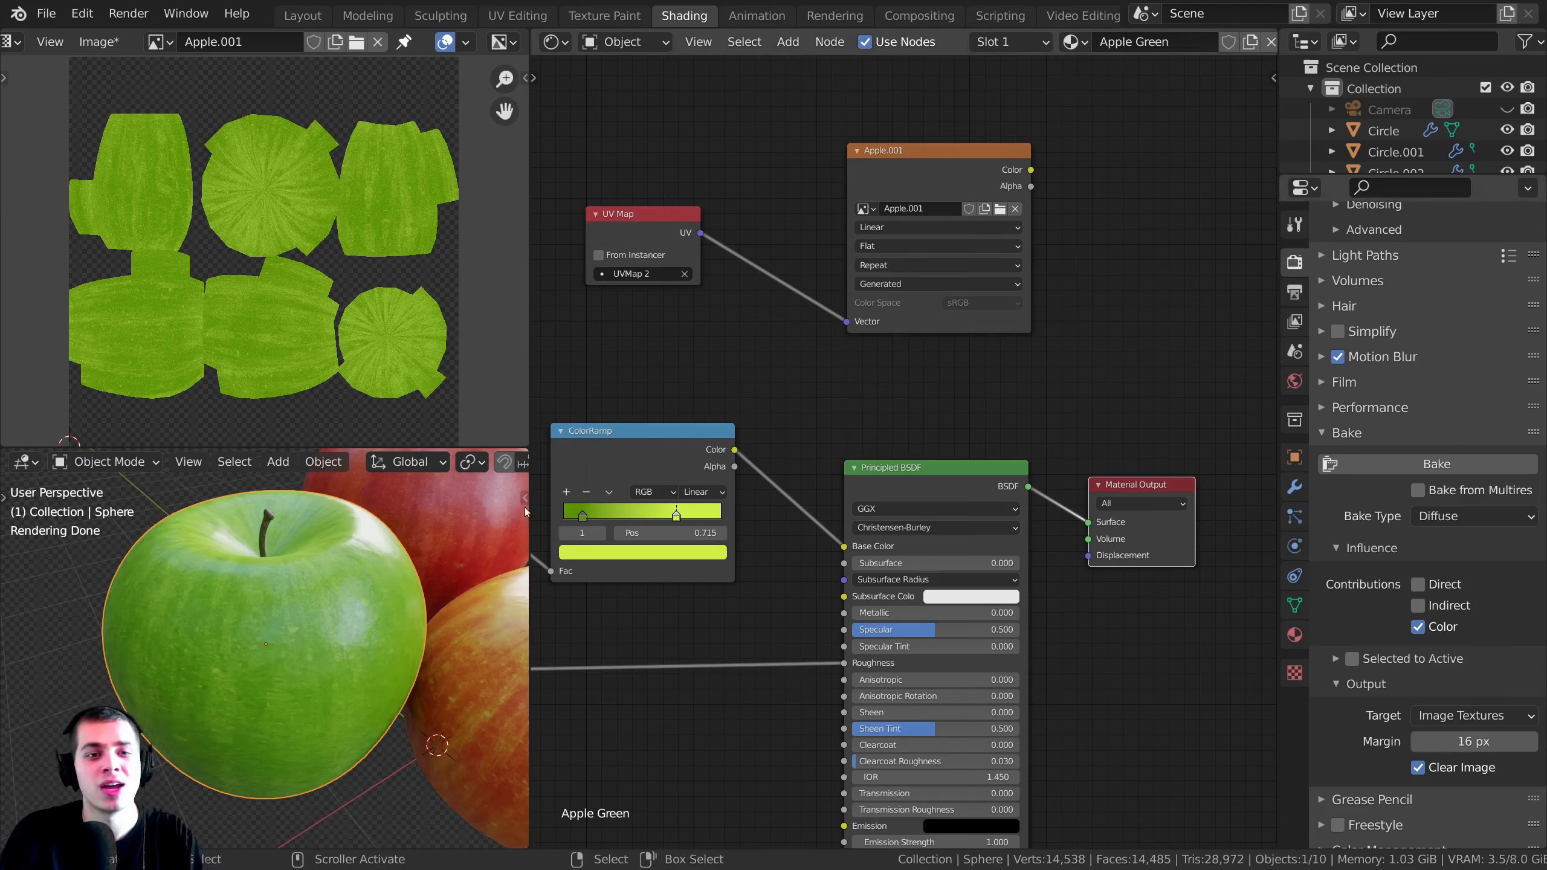
- Launch the colour-only Diffuse bake into Apple.001
key("g")
right_click(334, 569)
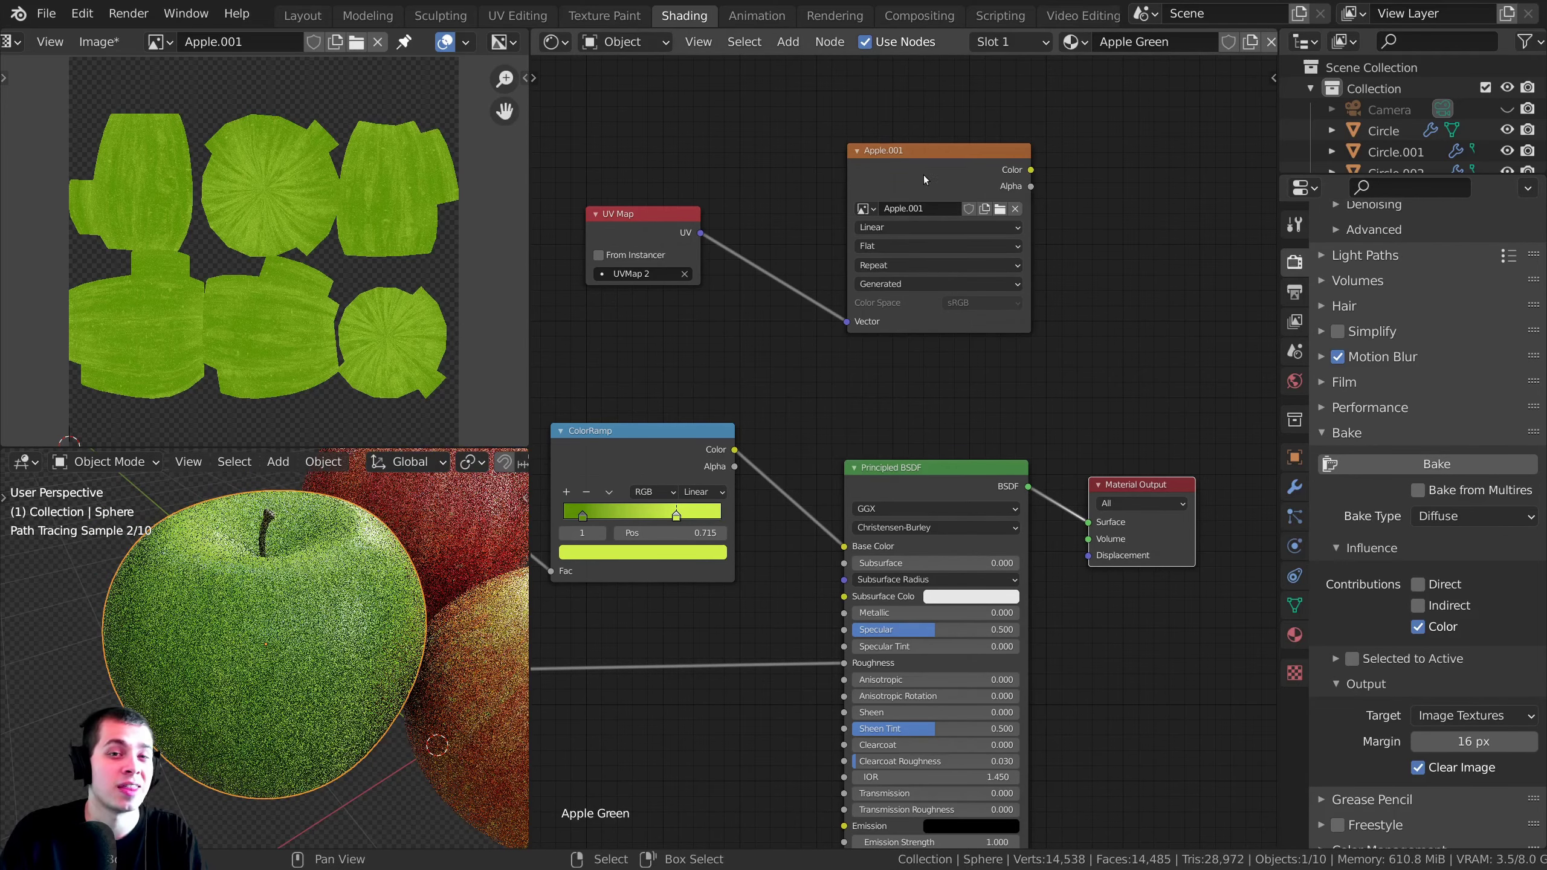
left_click_drag(923, 174, 952, 171)
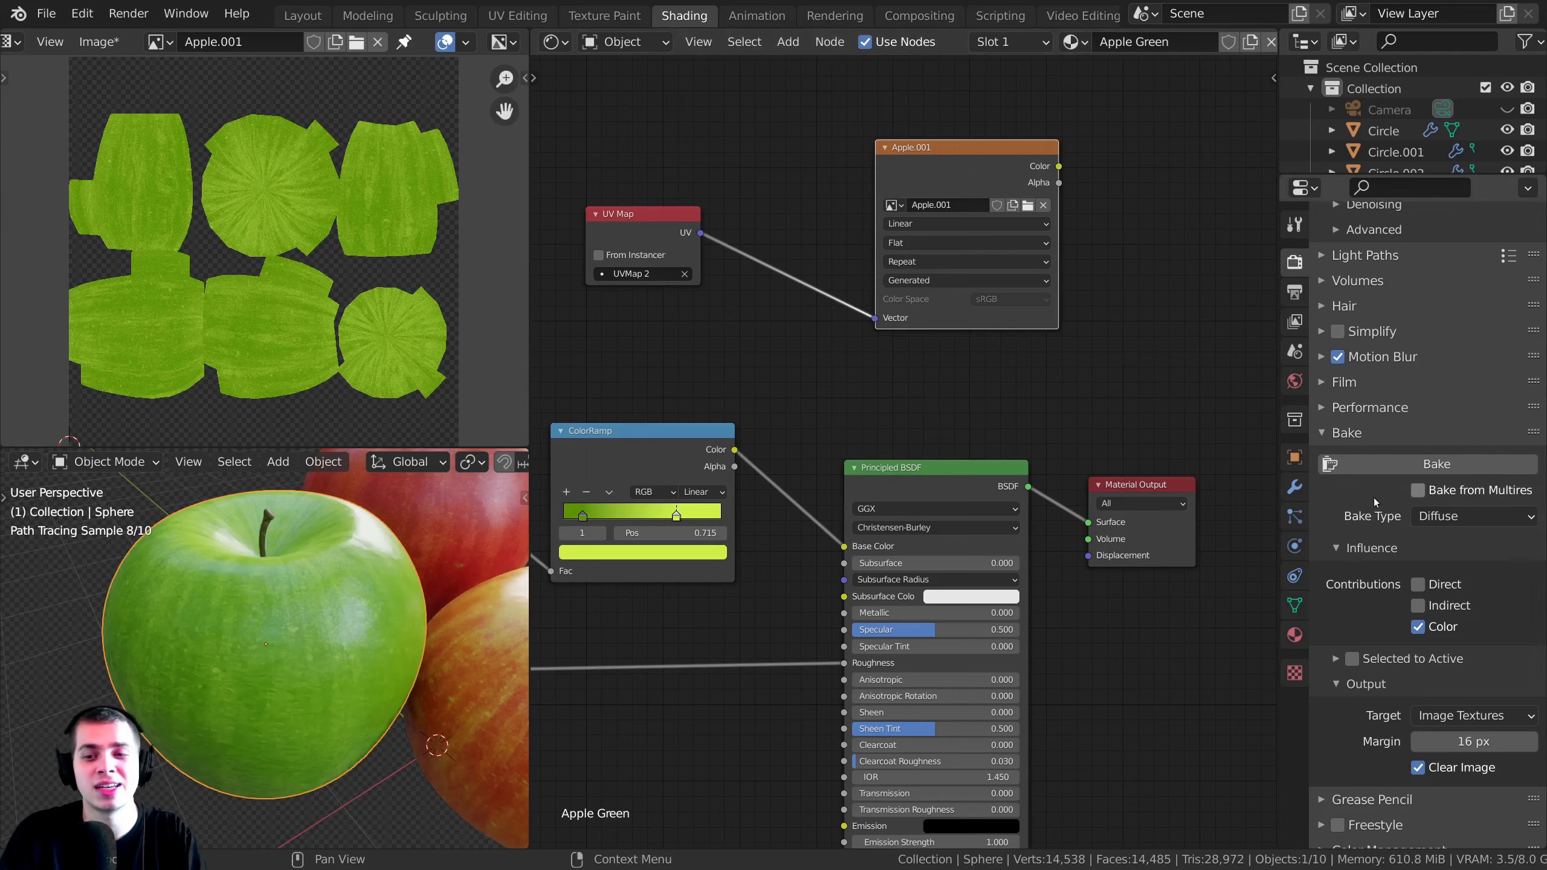
left_click(1417, 464)
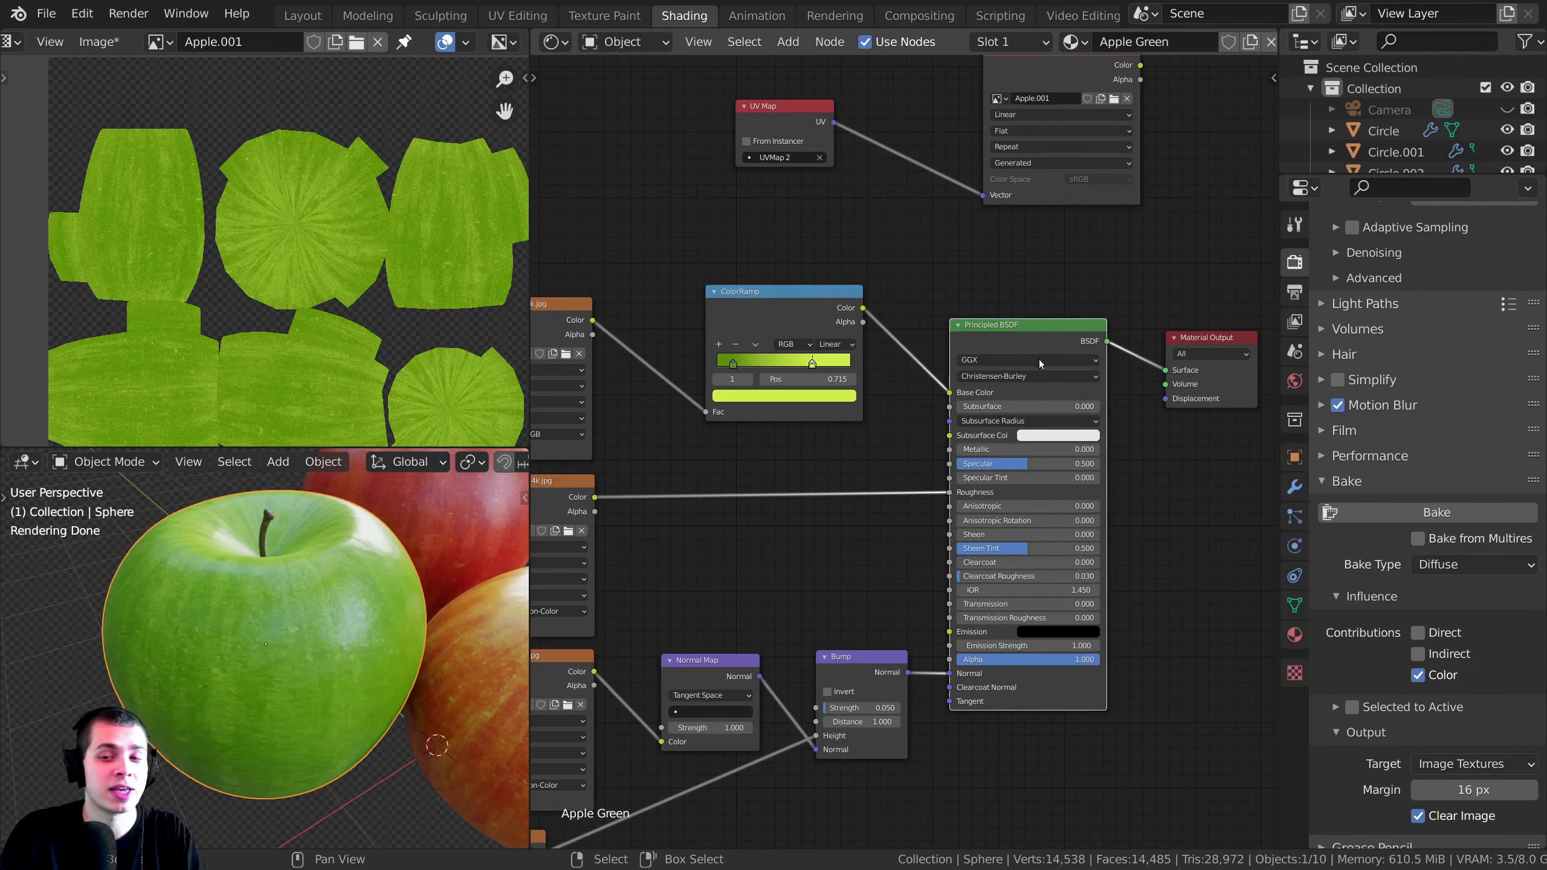
- Set the Bake Type to Roughness and preview the roughness texture on the apple
left_click(1433, 565)
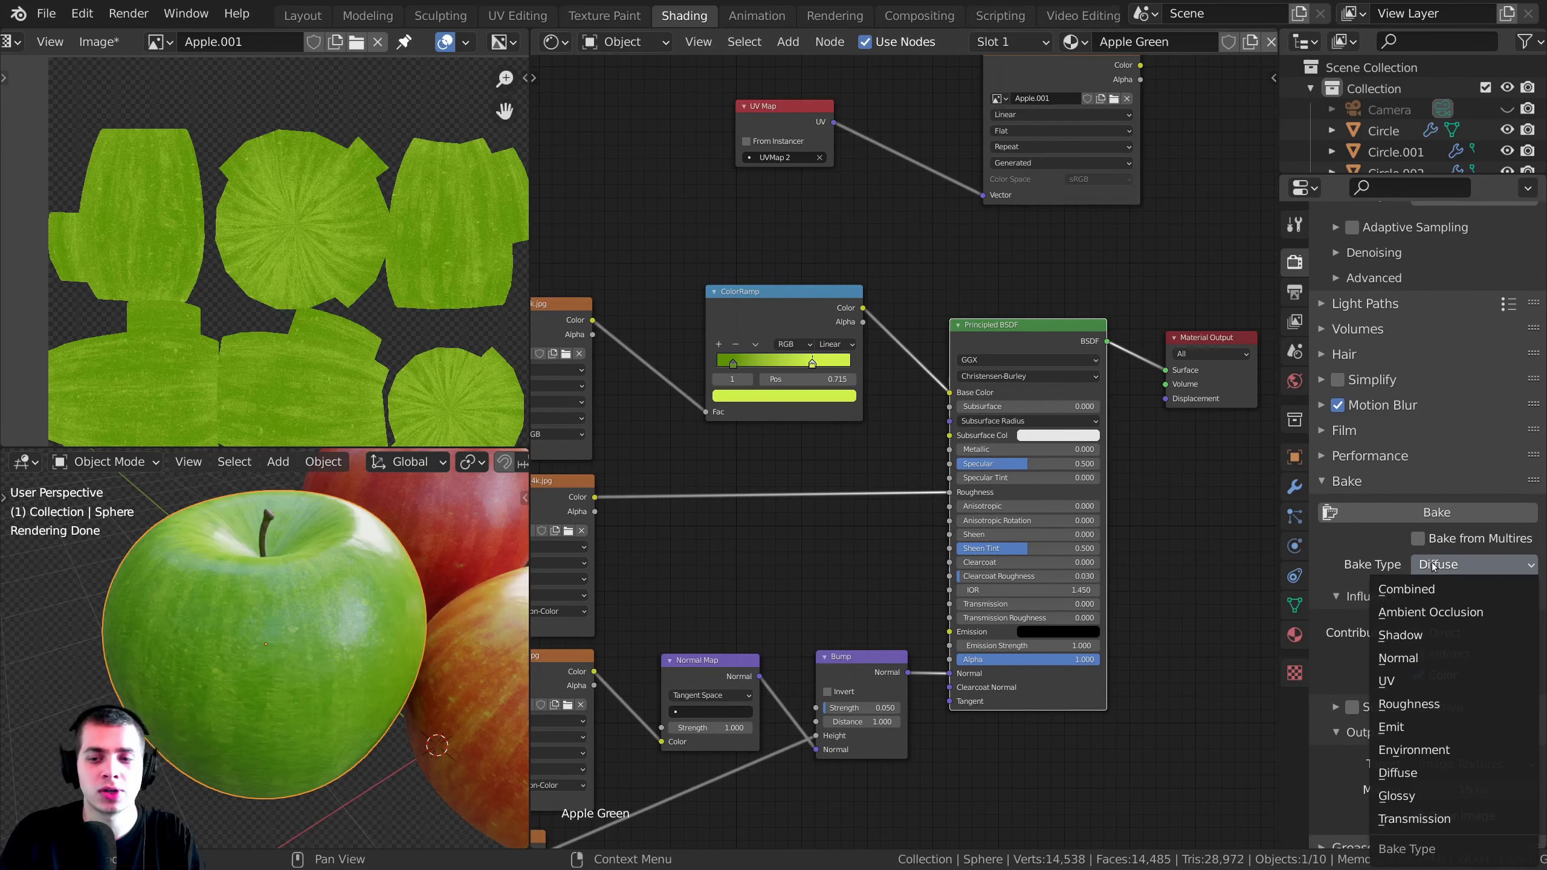
left_click(1427, 704)
middle_click_drag(570, 515, 683, 503)
left_click(658, 495, "ctrl+shift")
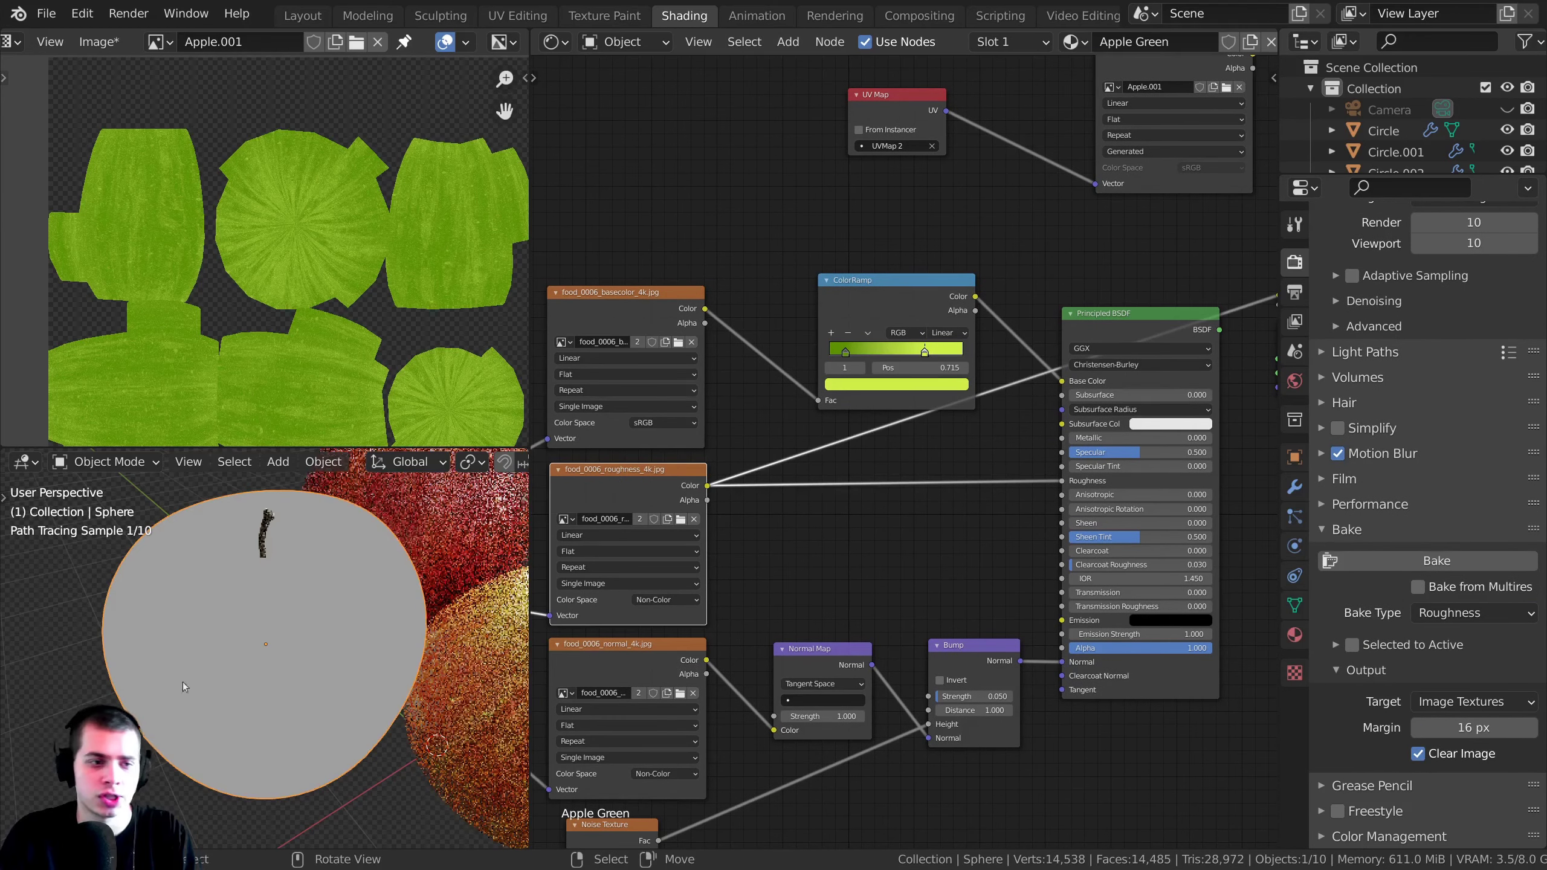
- Restore the full Principled BSDF preview and move the Apple.001 node left and down
left_click(1471, 617)
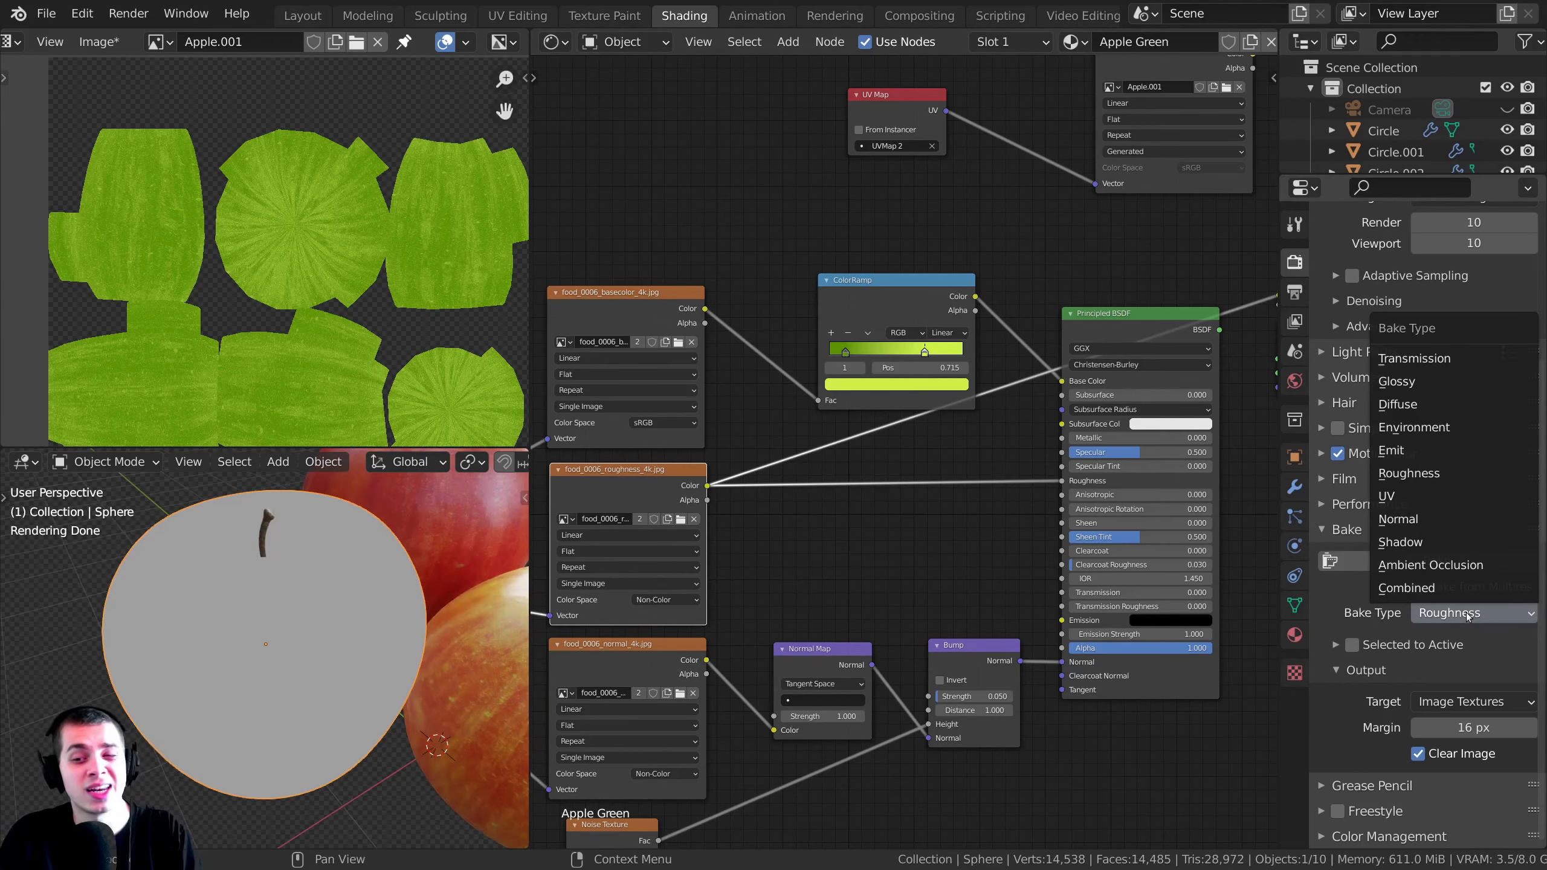
left_click(1128, 323, "ctrl+shift")
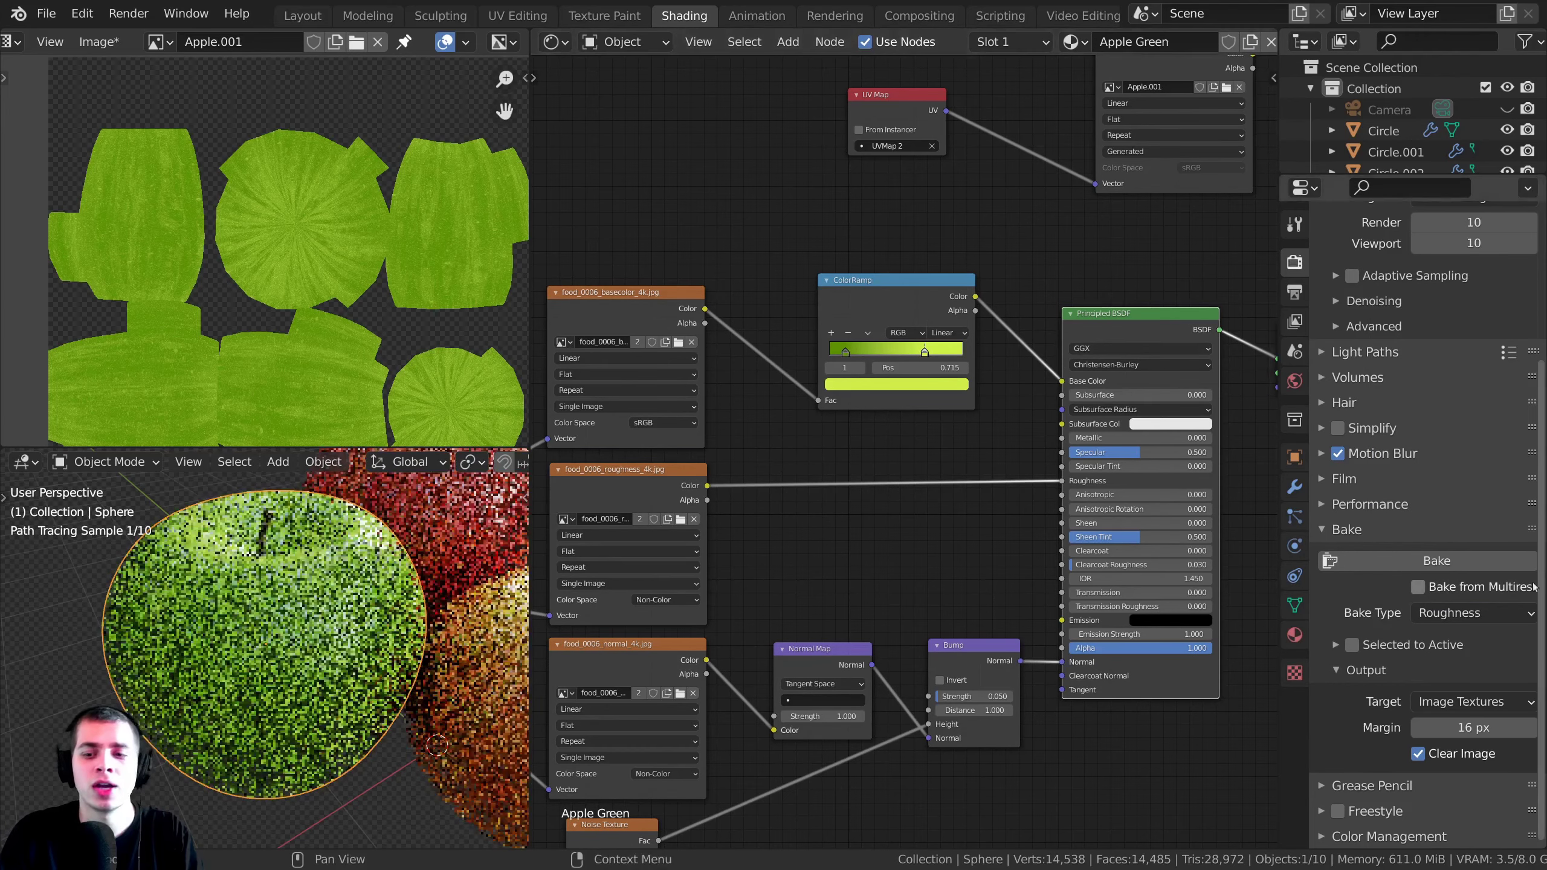
left_click(1422, 621)
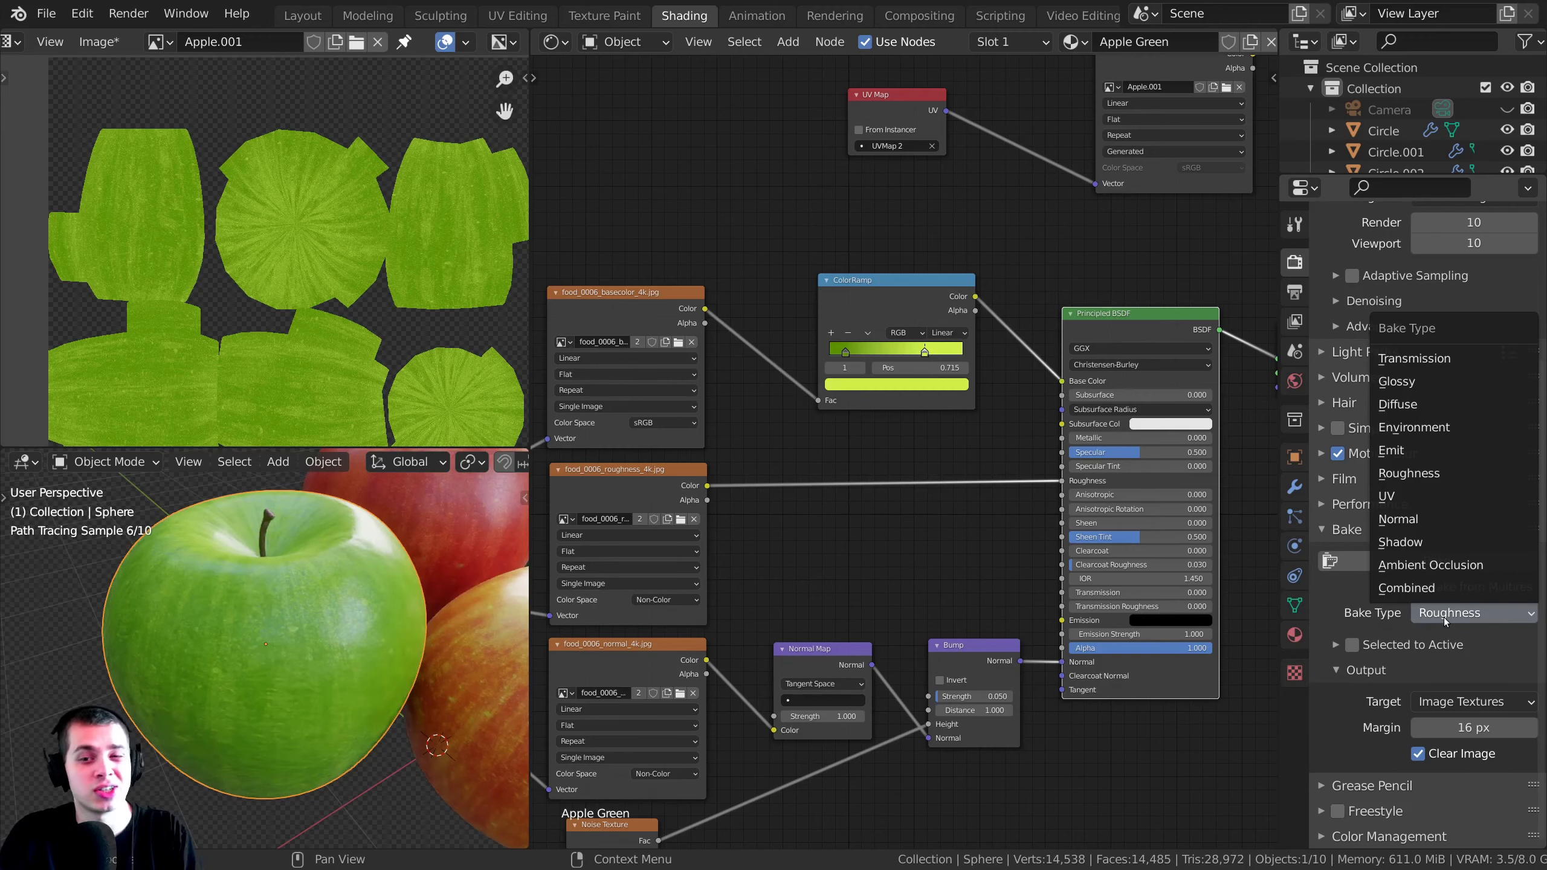
middle_click_drag(1045, 364, 898, 418)
scroll(901, 420, "up", 1)
mouse_move(1029, 367)
left_mouse_down()
mouse_move(1033, 380)
mouse_move(1028, 358)
left_mouse_up()
mouse_move(1004, 394)
middle_mouse_down()
mouse_move(1017, 434)
mouse_move(1020, 407)
middle_mouse_up()
key("g")
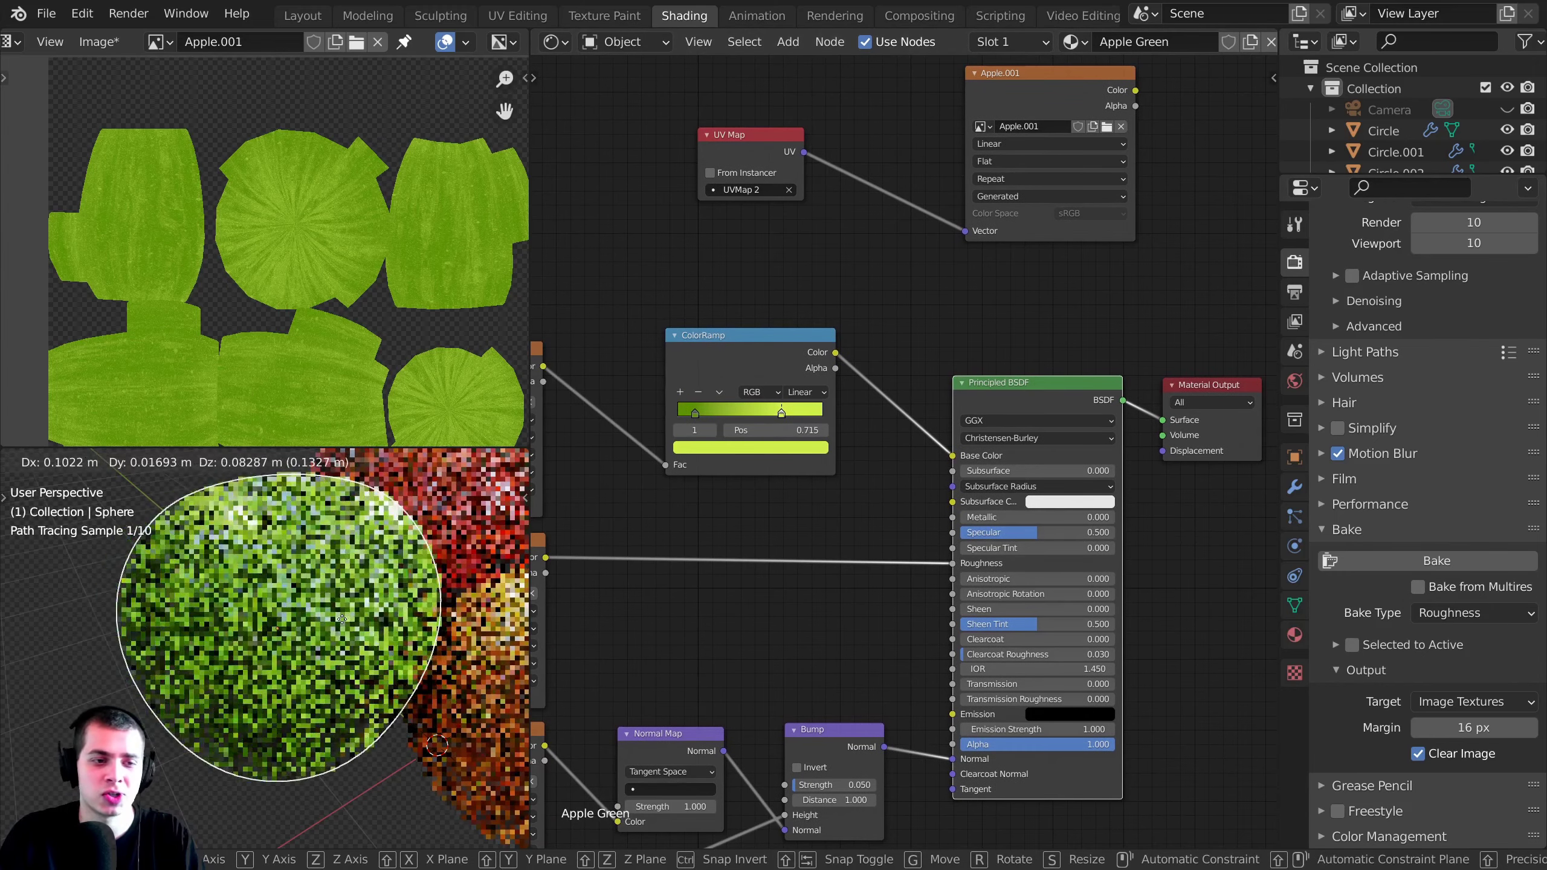
key("Escape")
left_click_drag(1033, 92, 988, 114)
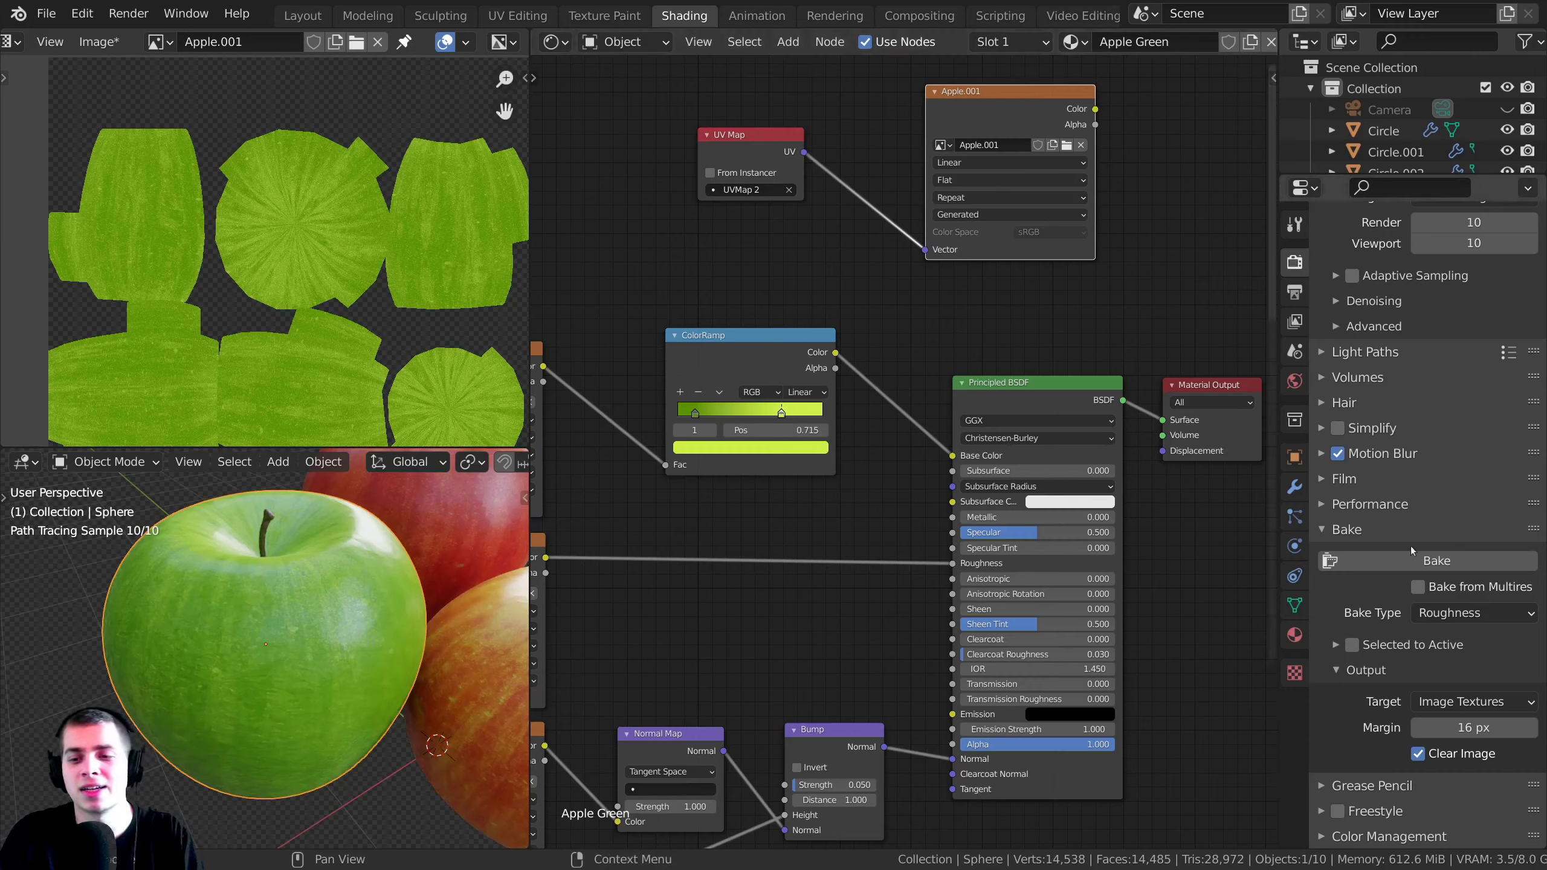
- Bake the roughness into Apple.001 and save the grey roughness image under a name
left_click(1375, 562)
scroll(273, 196, "up", 4)
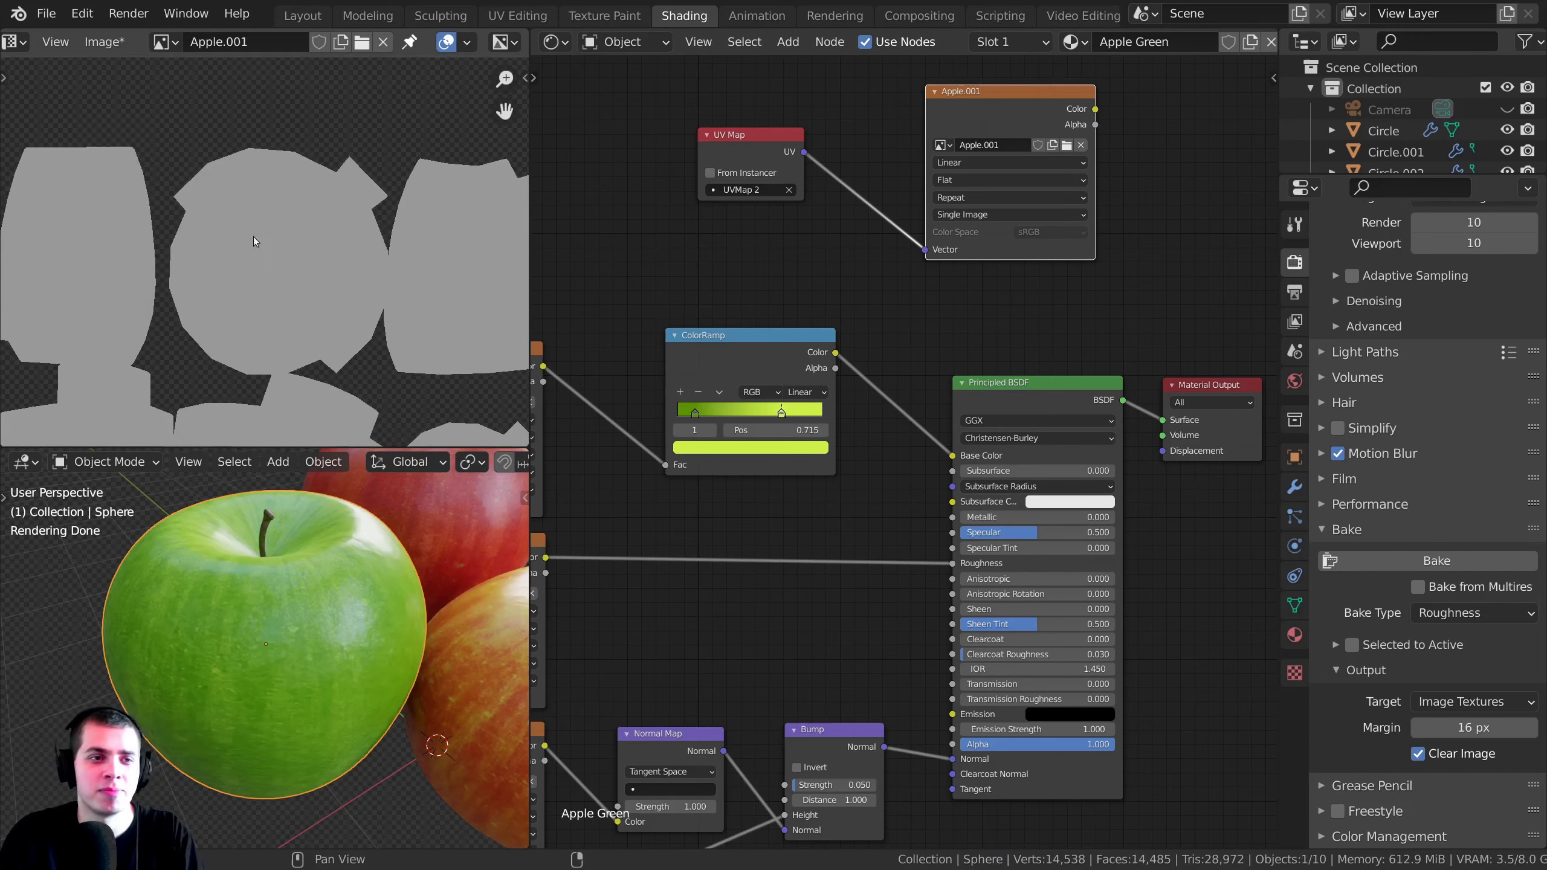
left_click(105, 43)
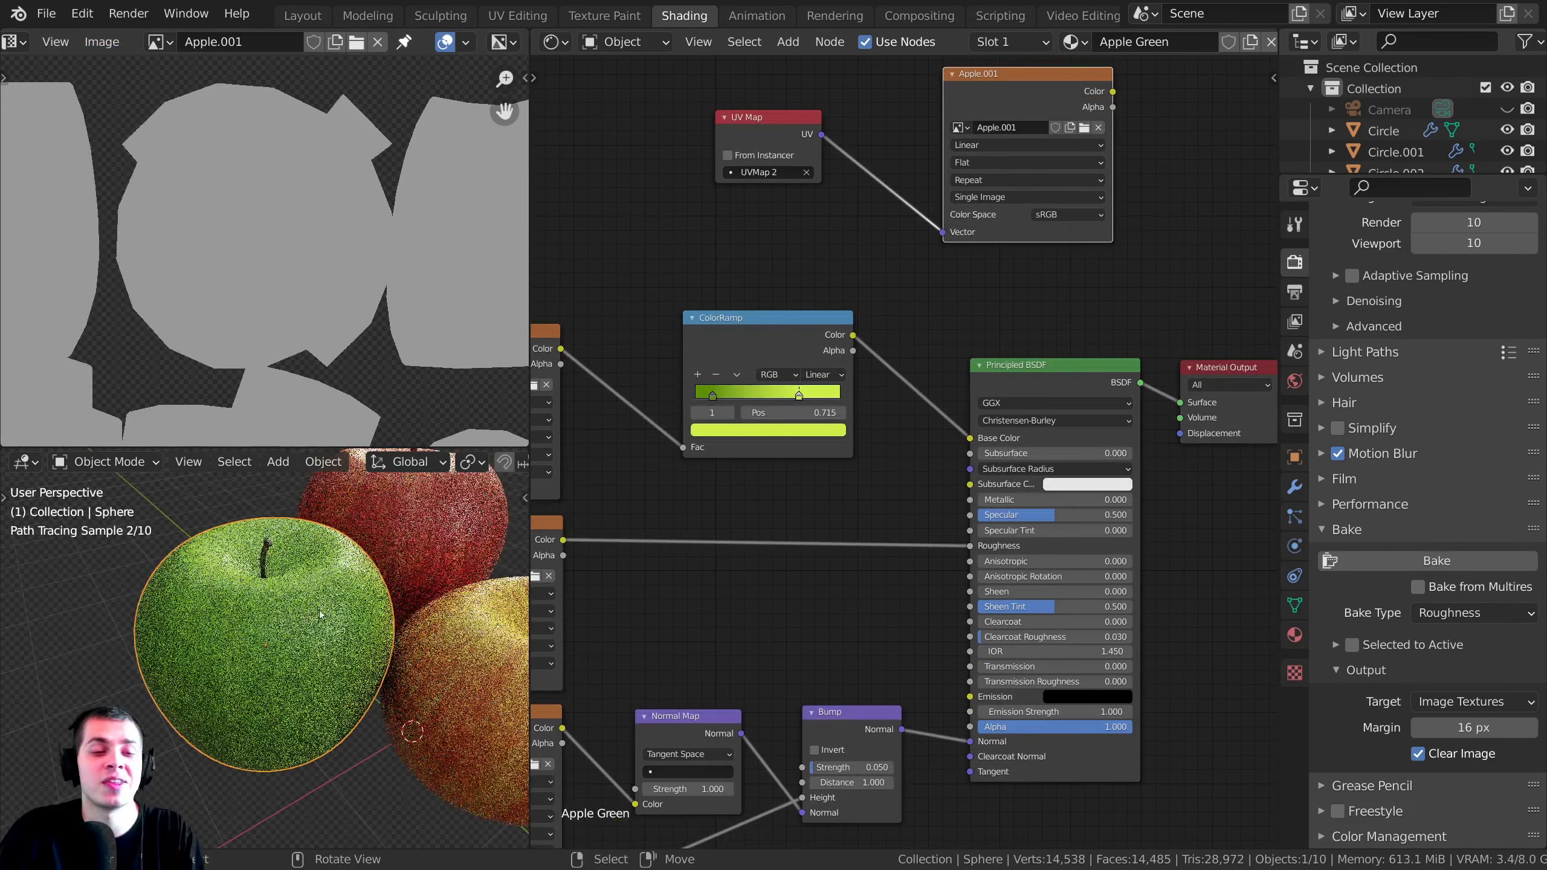
- Pan the node graph and bring up the Bake Type choices to pick Normal
middle_click_drag(756, 722, 864, 547)
scroll(794, 513, "up", 1)
left_click(1442, 613)
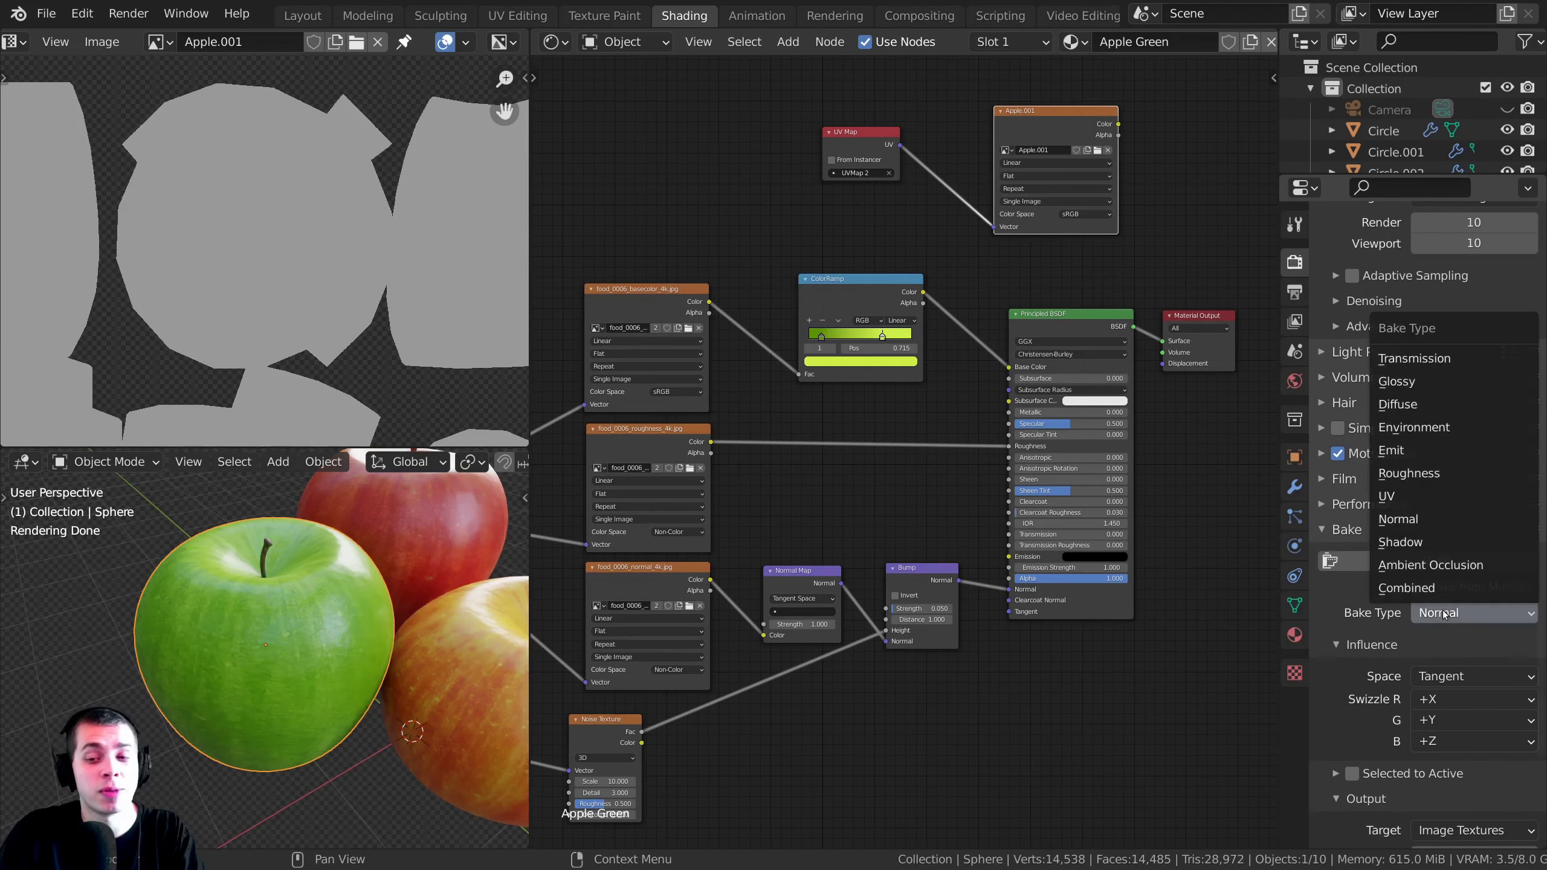
- Set Bake Type to Normal in tangent space, leaving the apple unmoved
left_click(1408, 519)
key("g")
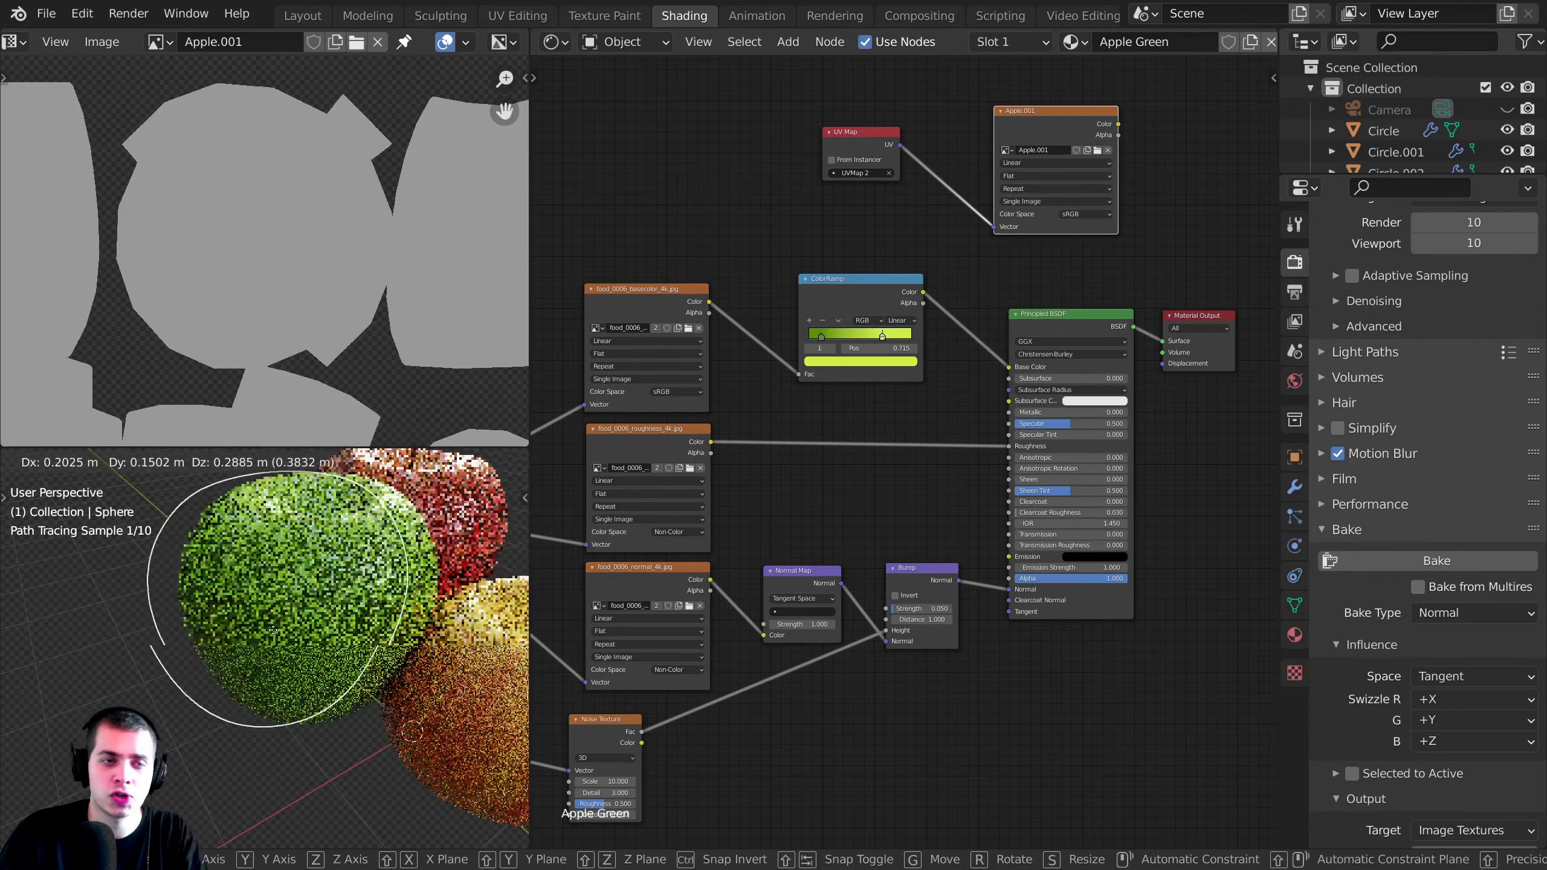
right_click(280, 630)
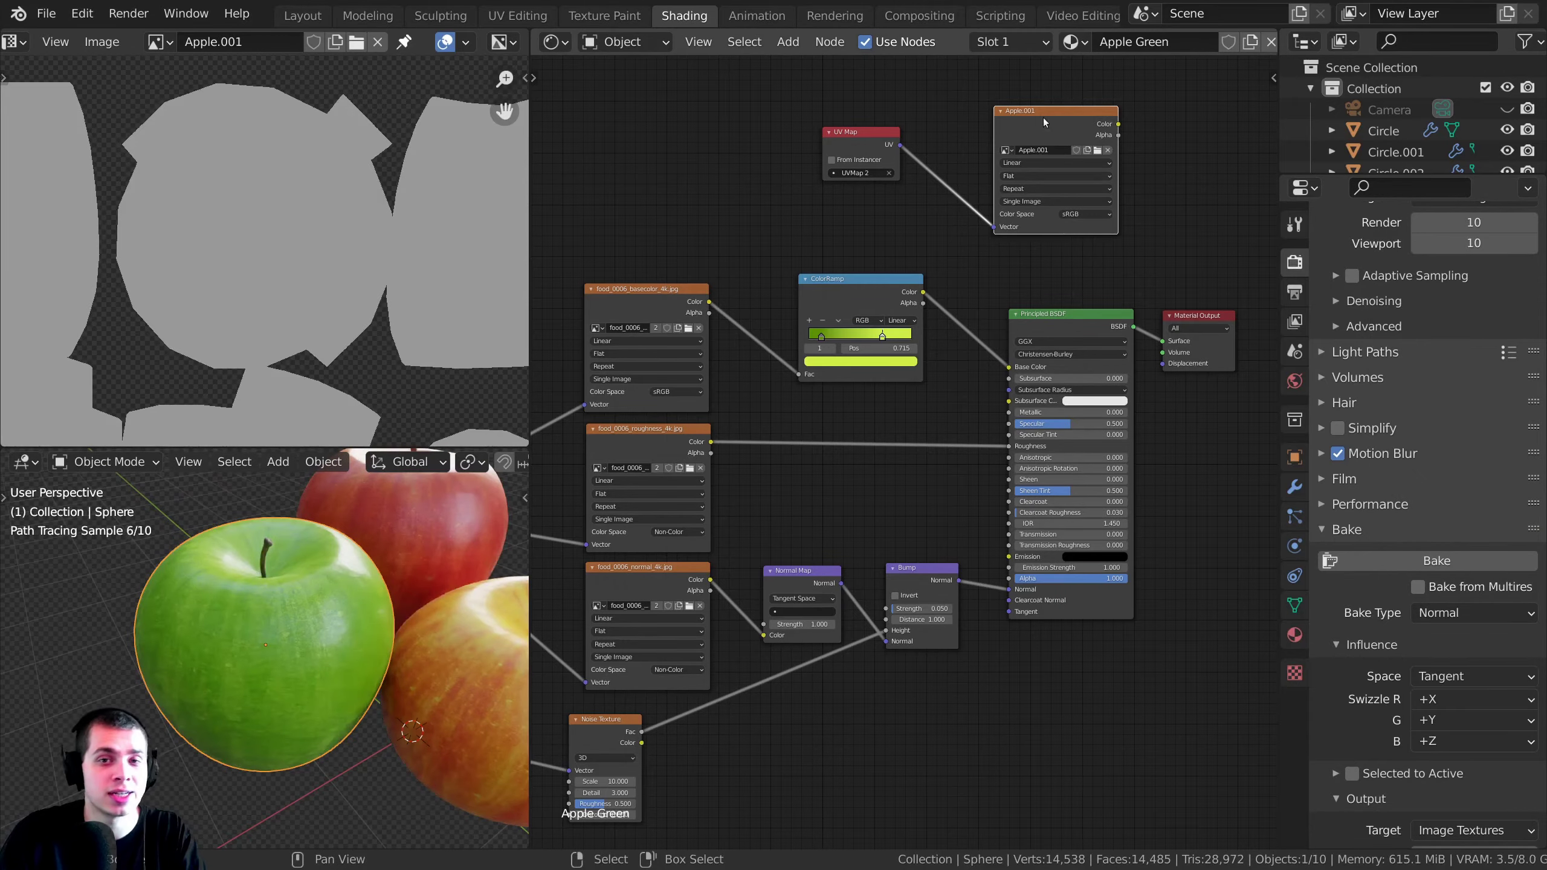
- Move the Apple.001 node lower left, bake the normal map into it, and start saving
middle_click_drag(1043, 117, 891, 320)
scroll(913, 356, "up", 6)
key("g")
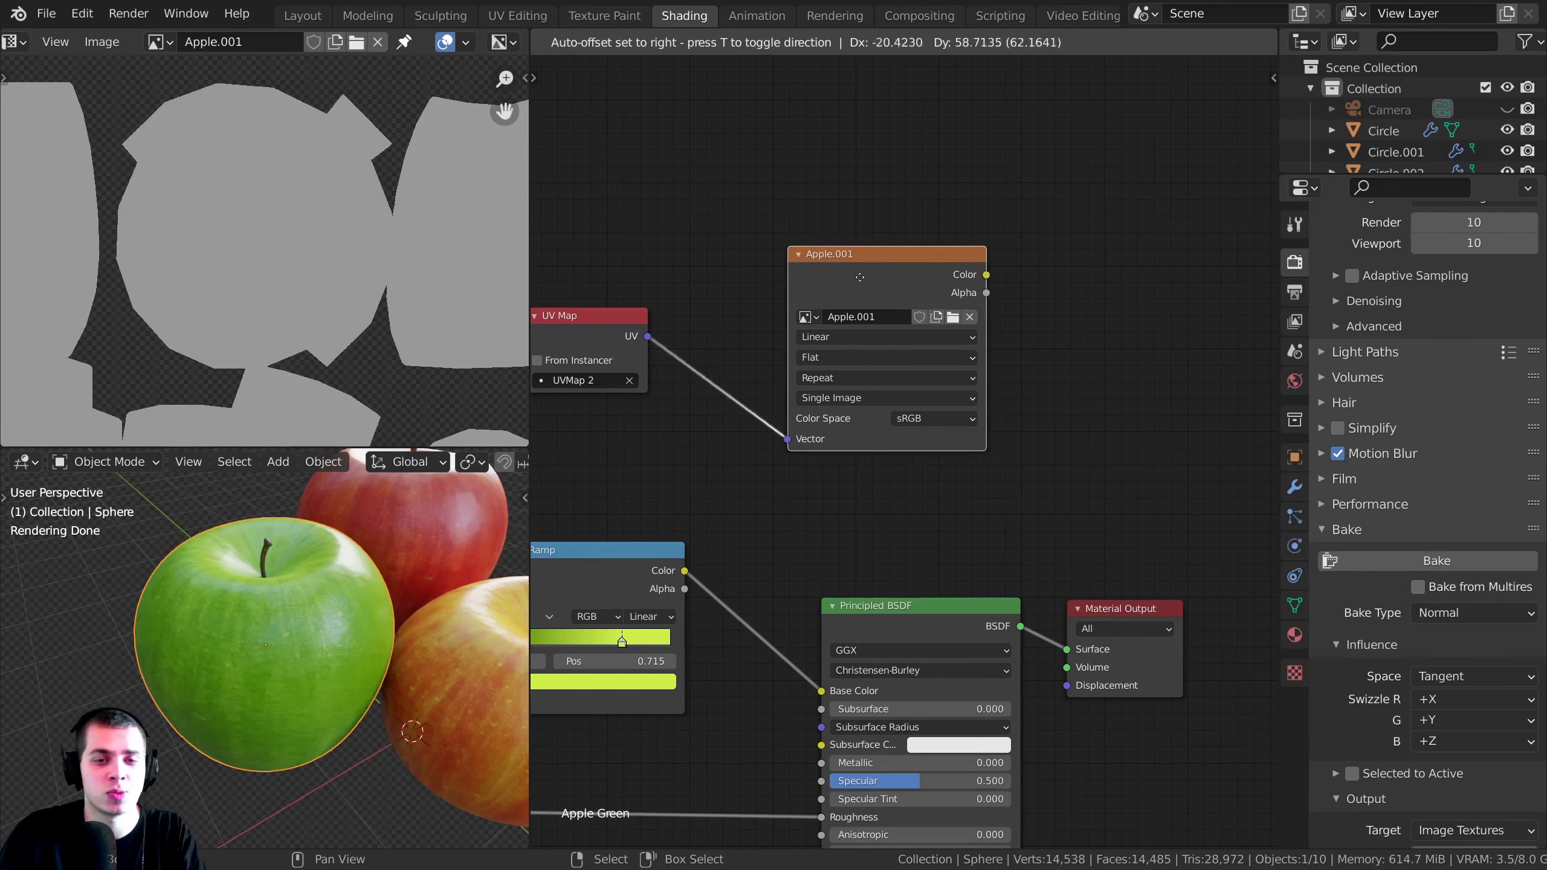
left_click_drag(859, 277, 817, 293)
left_click(1421, 566)
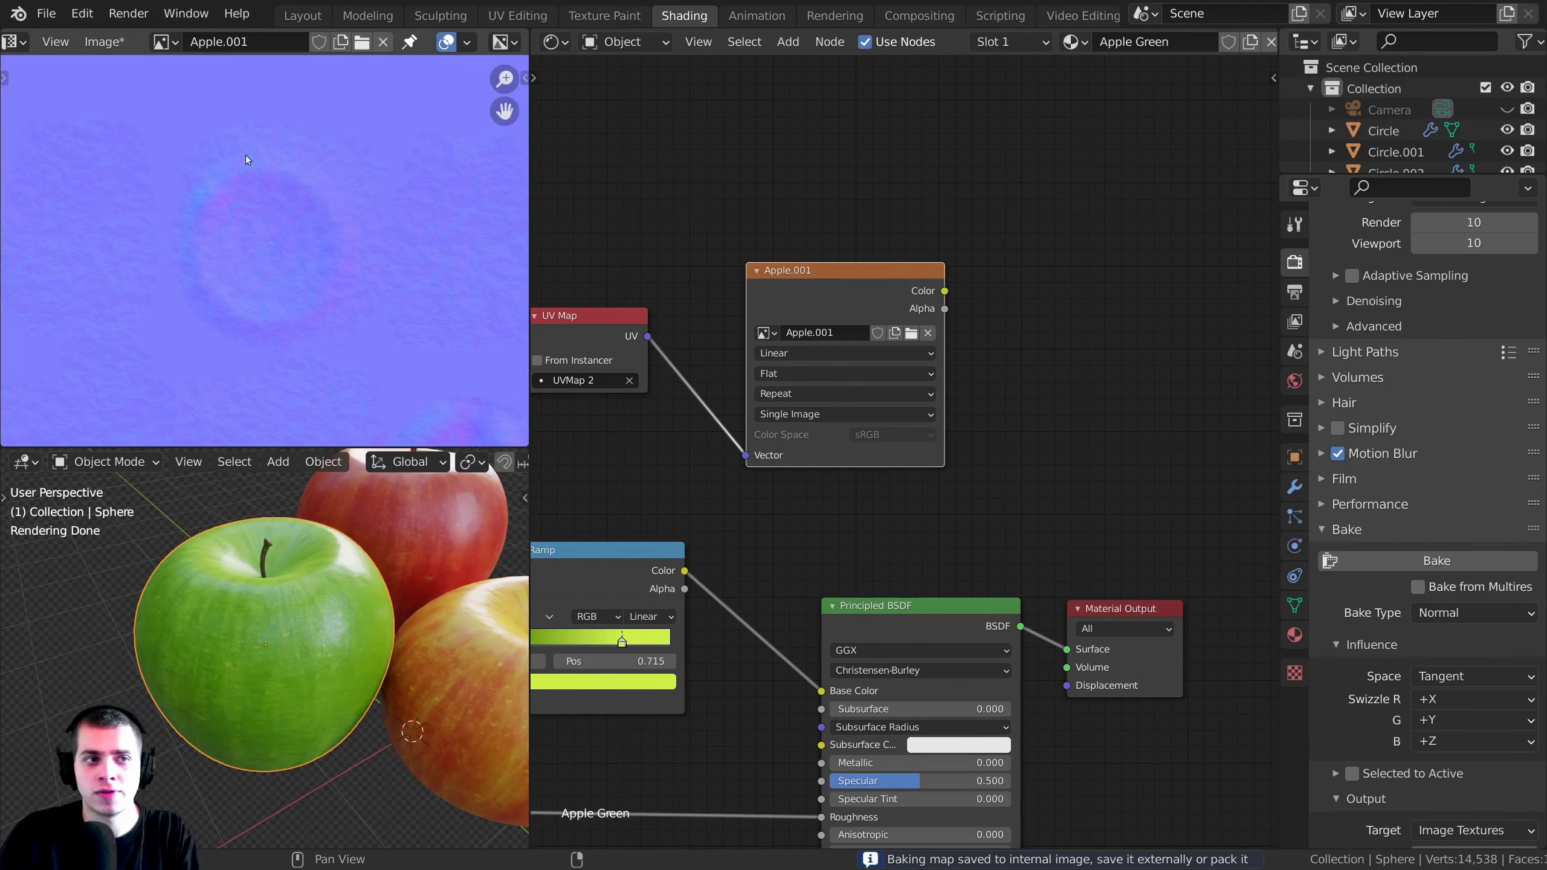
left_click(92, 43)
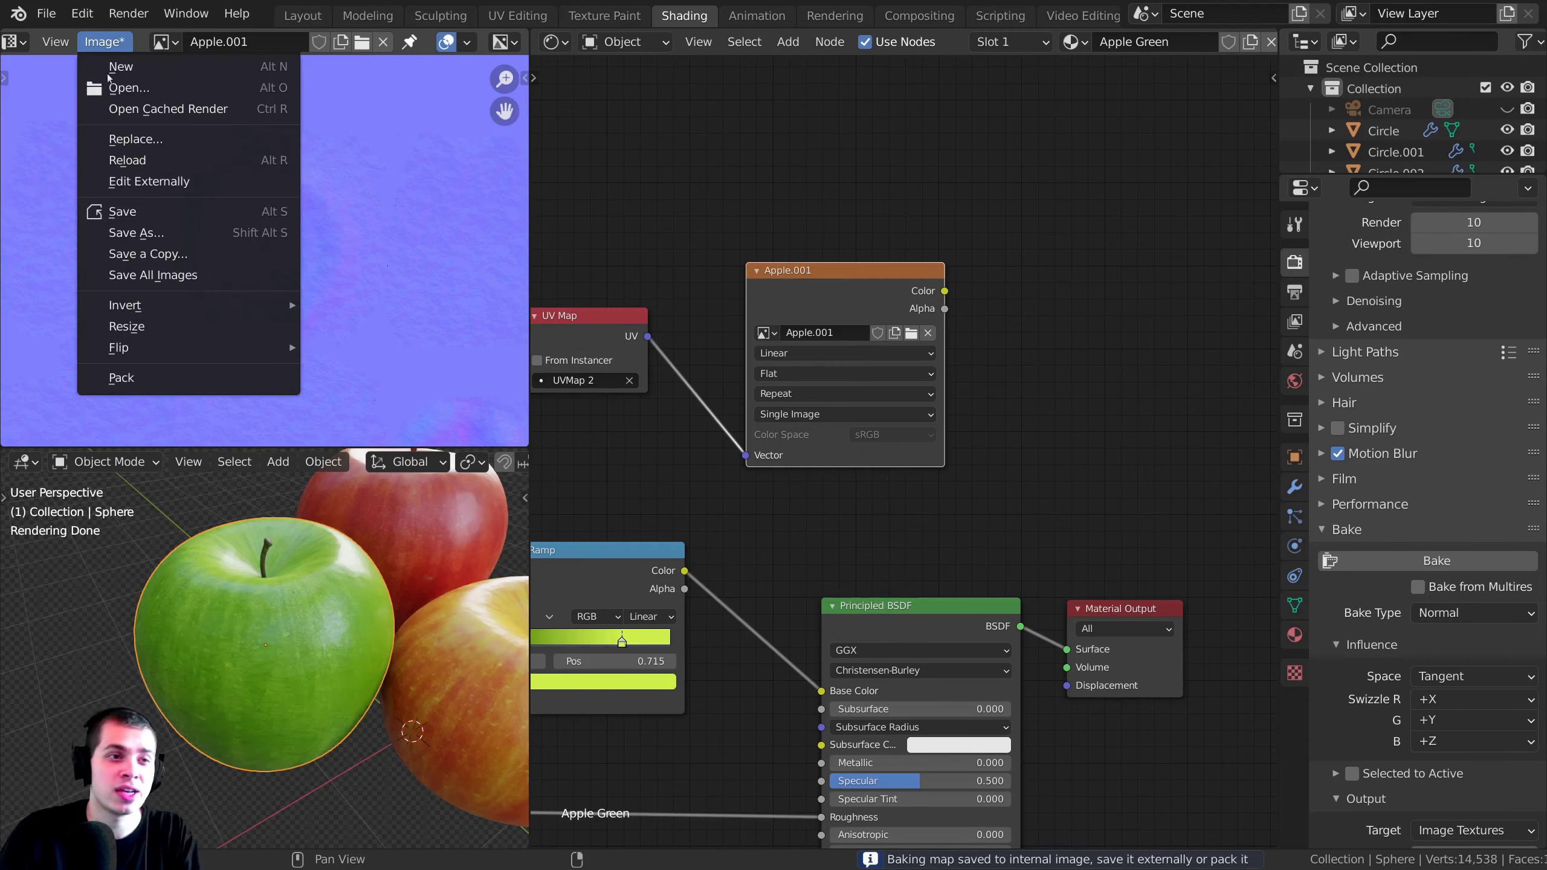
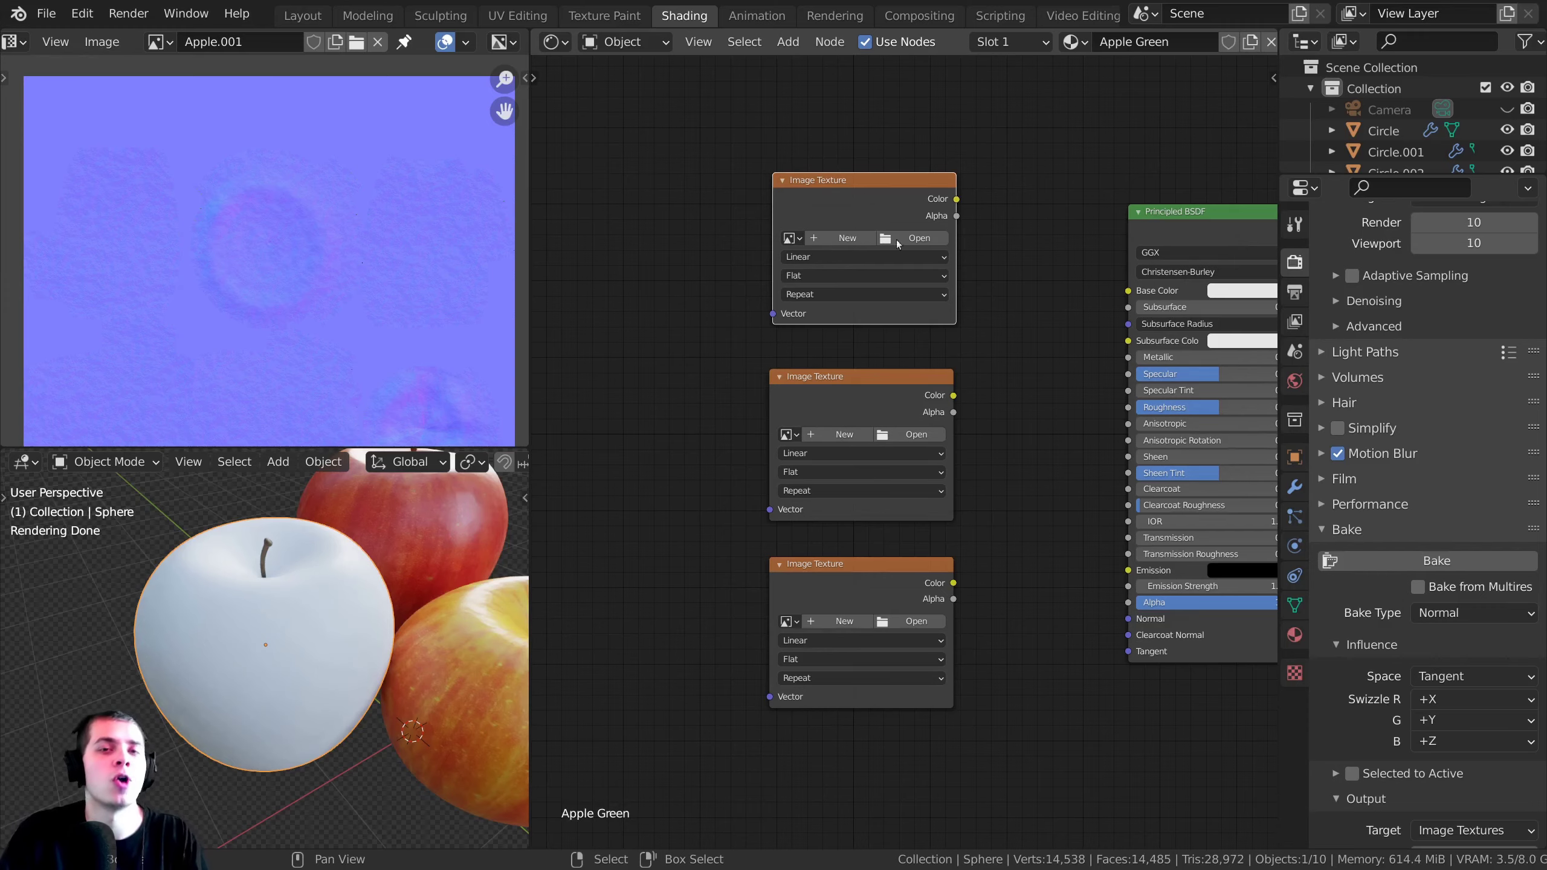
- Zoom the node editor in on the three Image Texture nodes beside the Principled BSDF
scroll(897, 243, "up", 2)
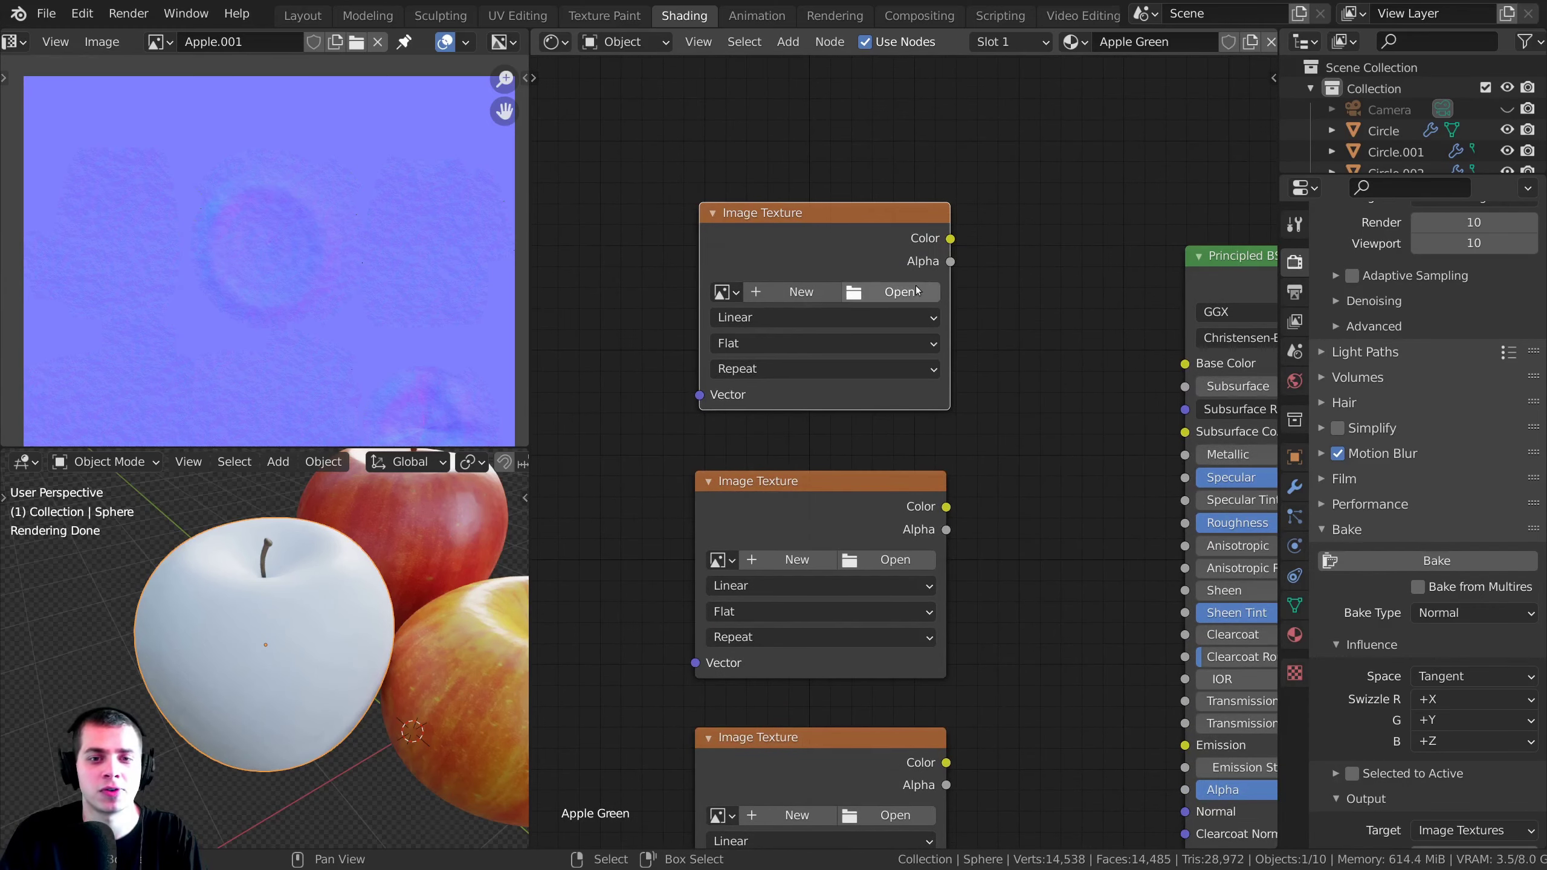
- Load Apple Green Color.png, Apple Green Roughness.png and Apple Green Normal.png into the three texture nodes
left_click(902, 292)
double_click(343, 155)
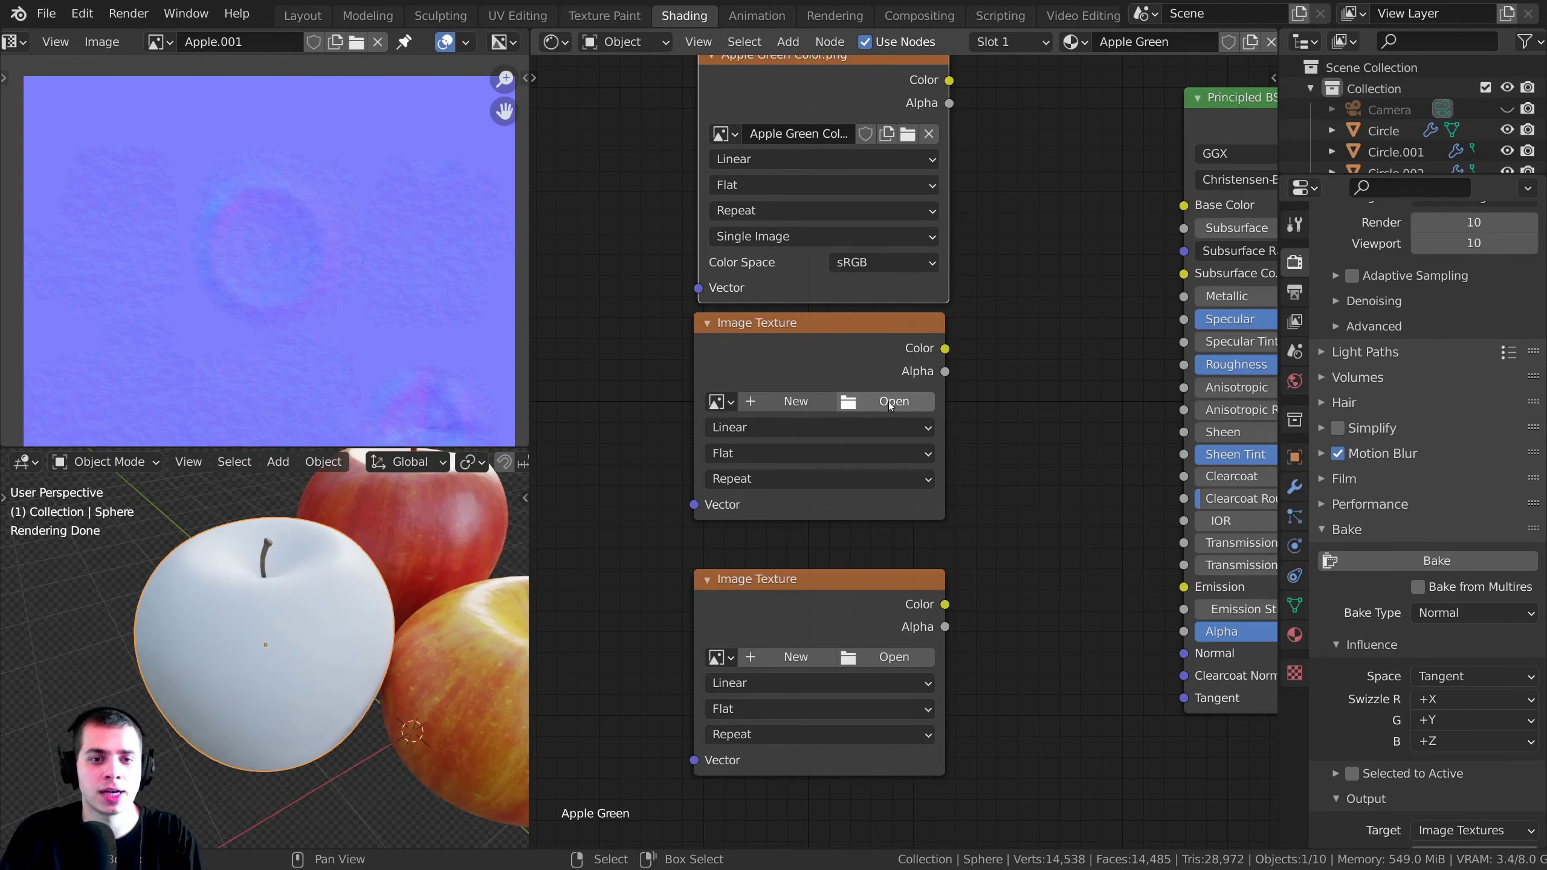
left_click(851, 407)
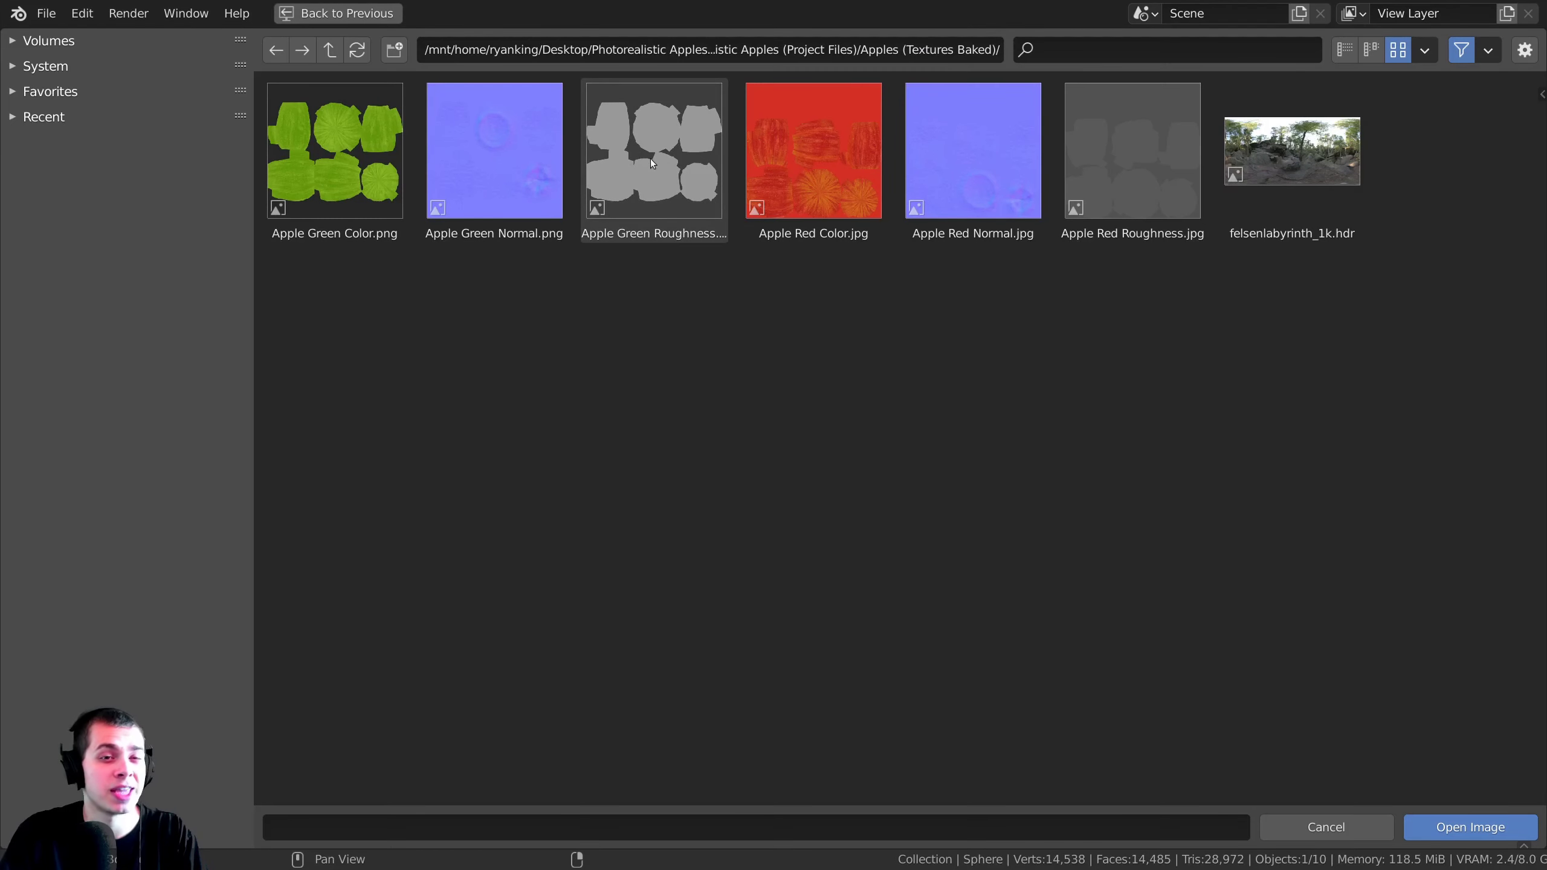
double_click(650, 158)
middle_click_drag(790, 659, 784, 462)
left_click(889, 488)
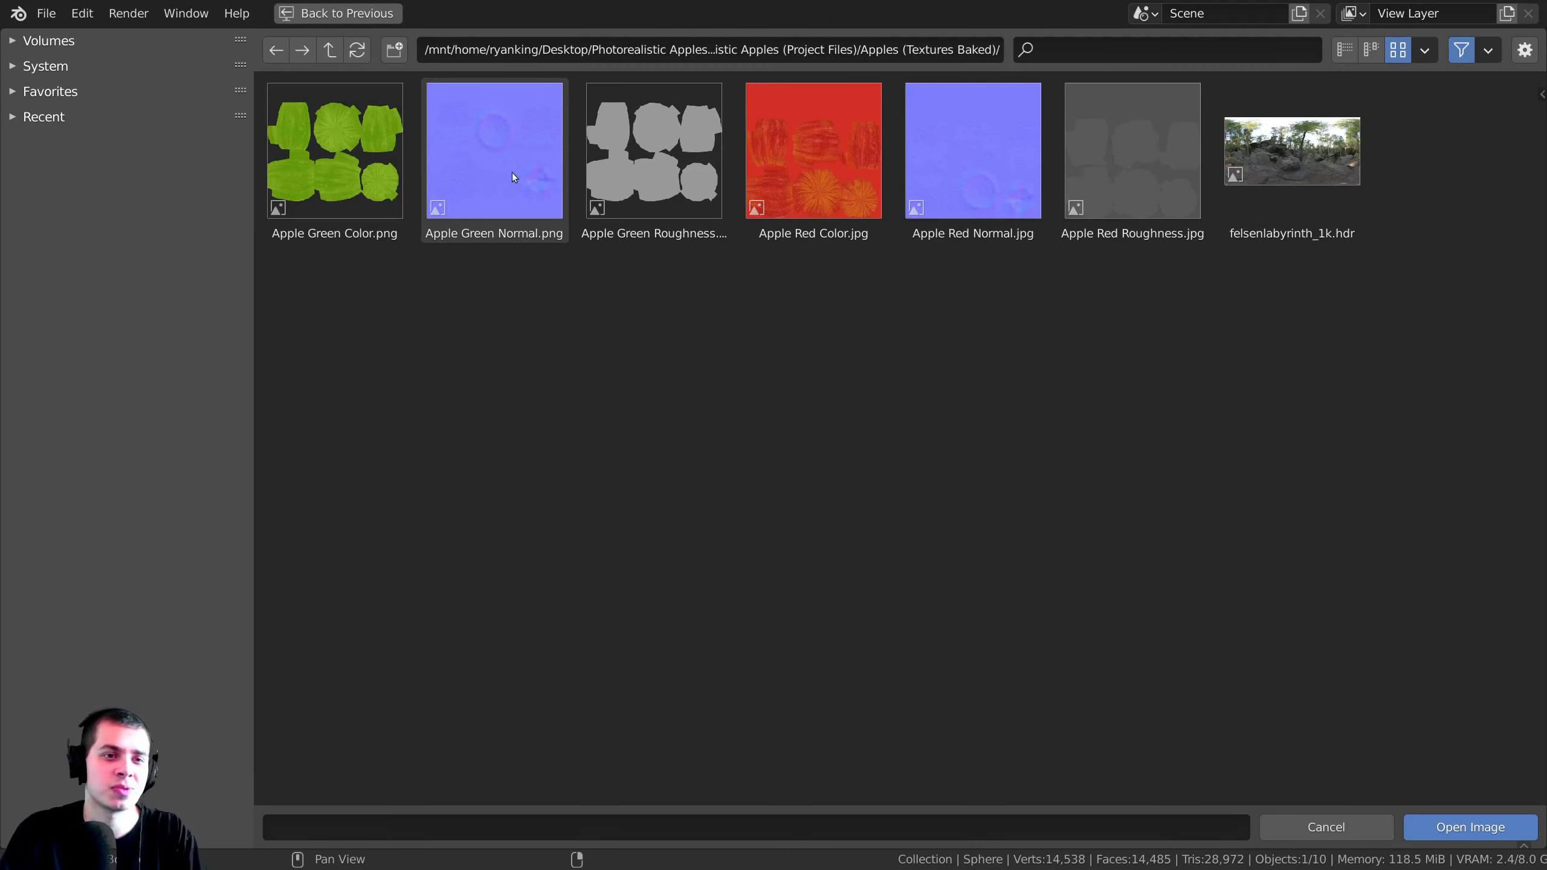
double_click(479, 164)
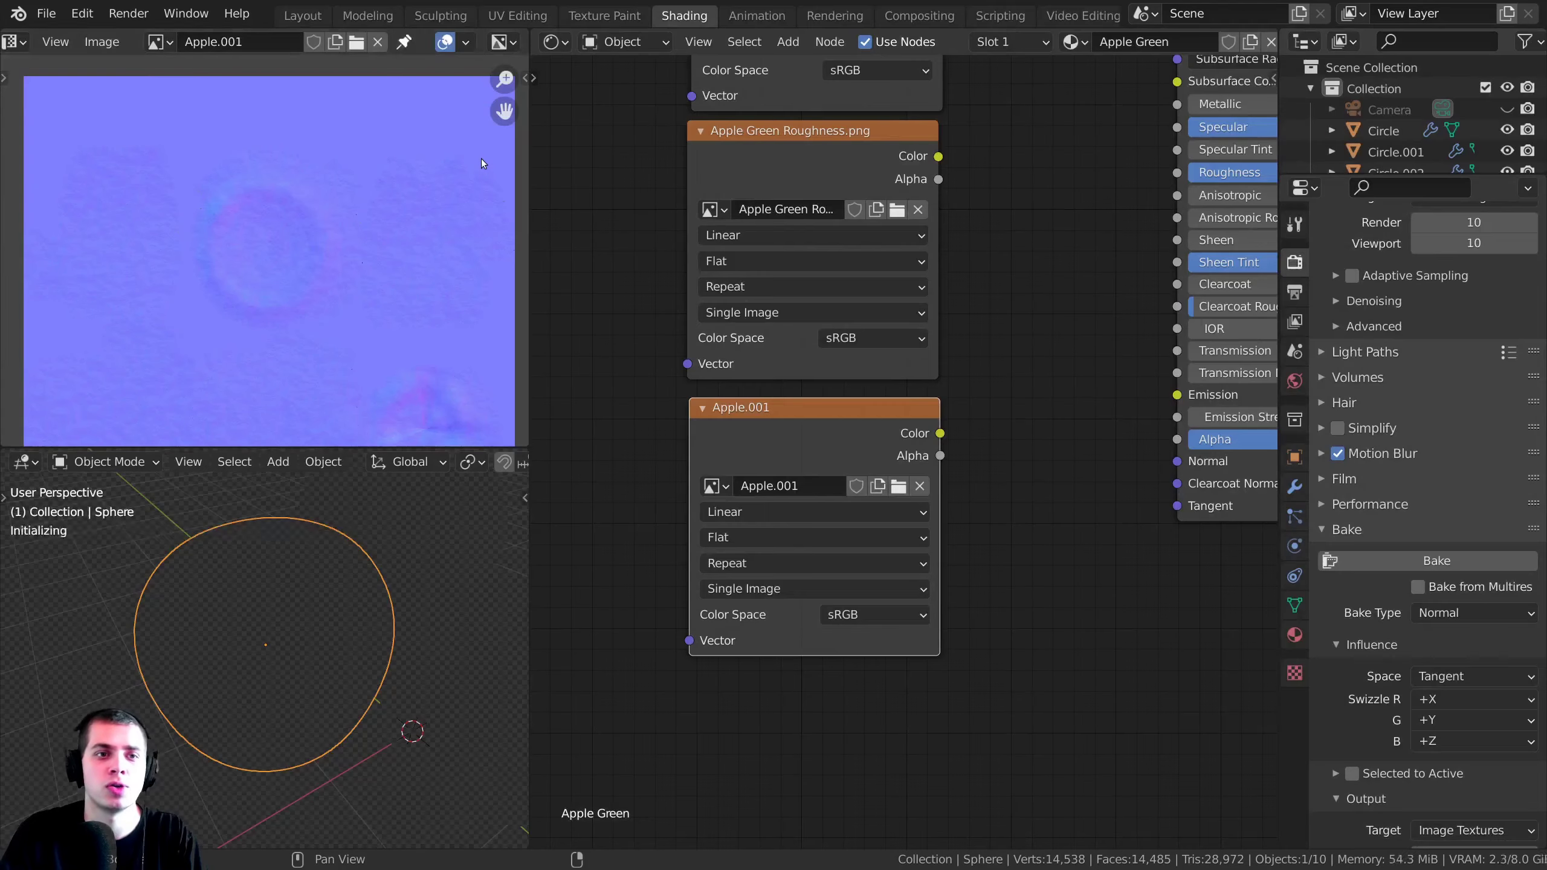
key("Home")
- Link the color image to Base Color and the roughness image to Roughness, set as Non-Color
left_click_drag(830, 94, 875, 82)
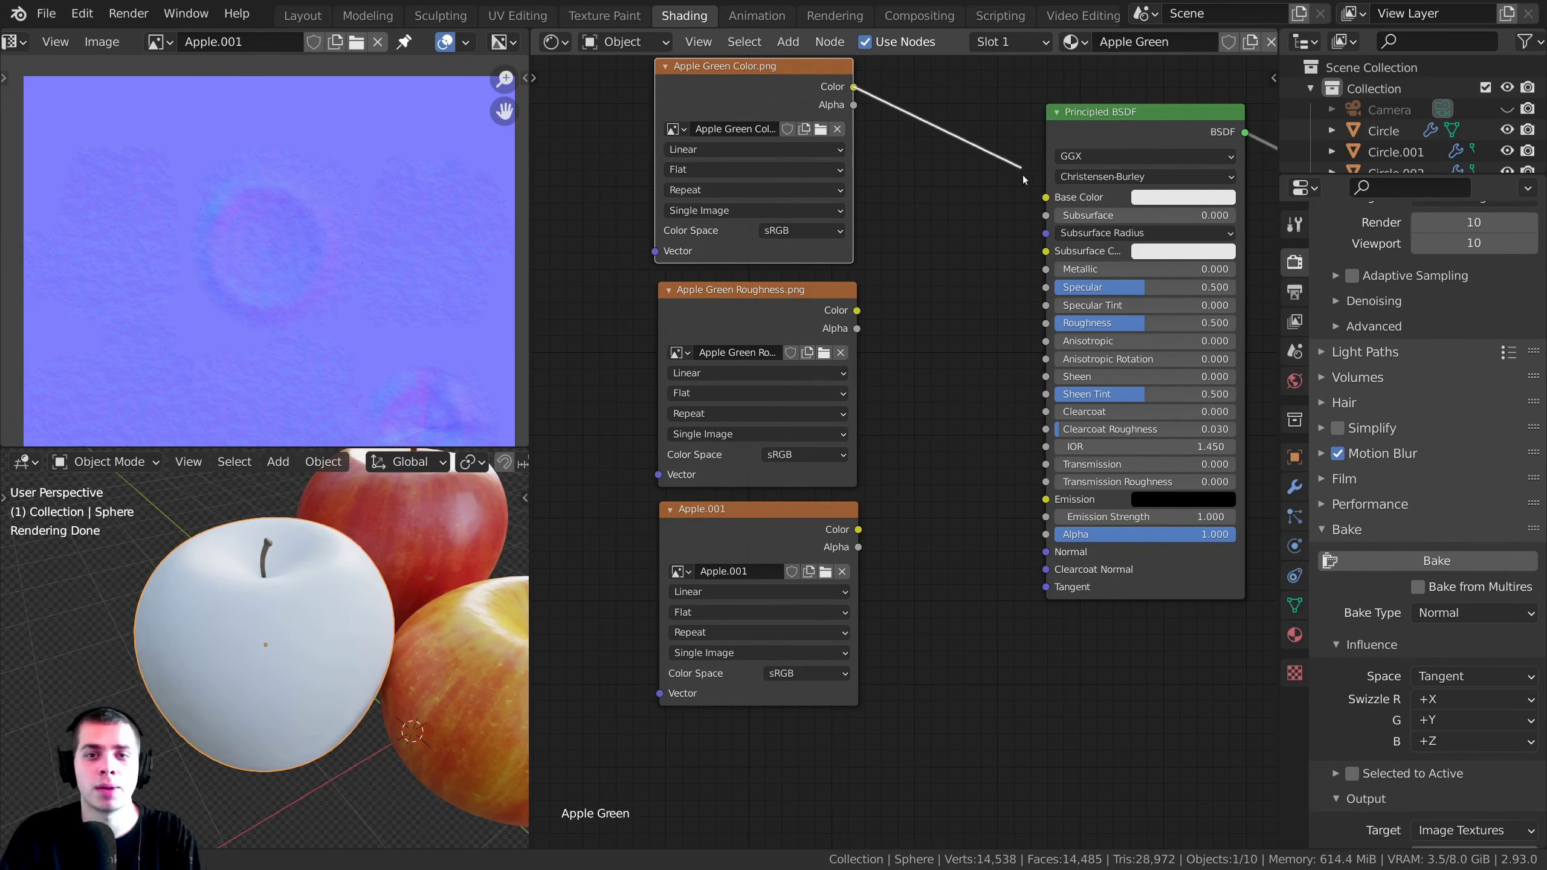
left_click_drag(1044, 203, 1046, 197)
left_click_drag(760, 310, 751, 308)
left_click_drag(849, 307, 885, 275)
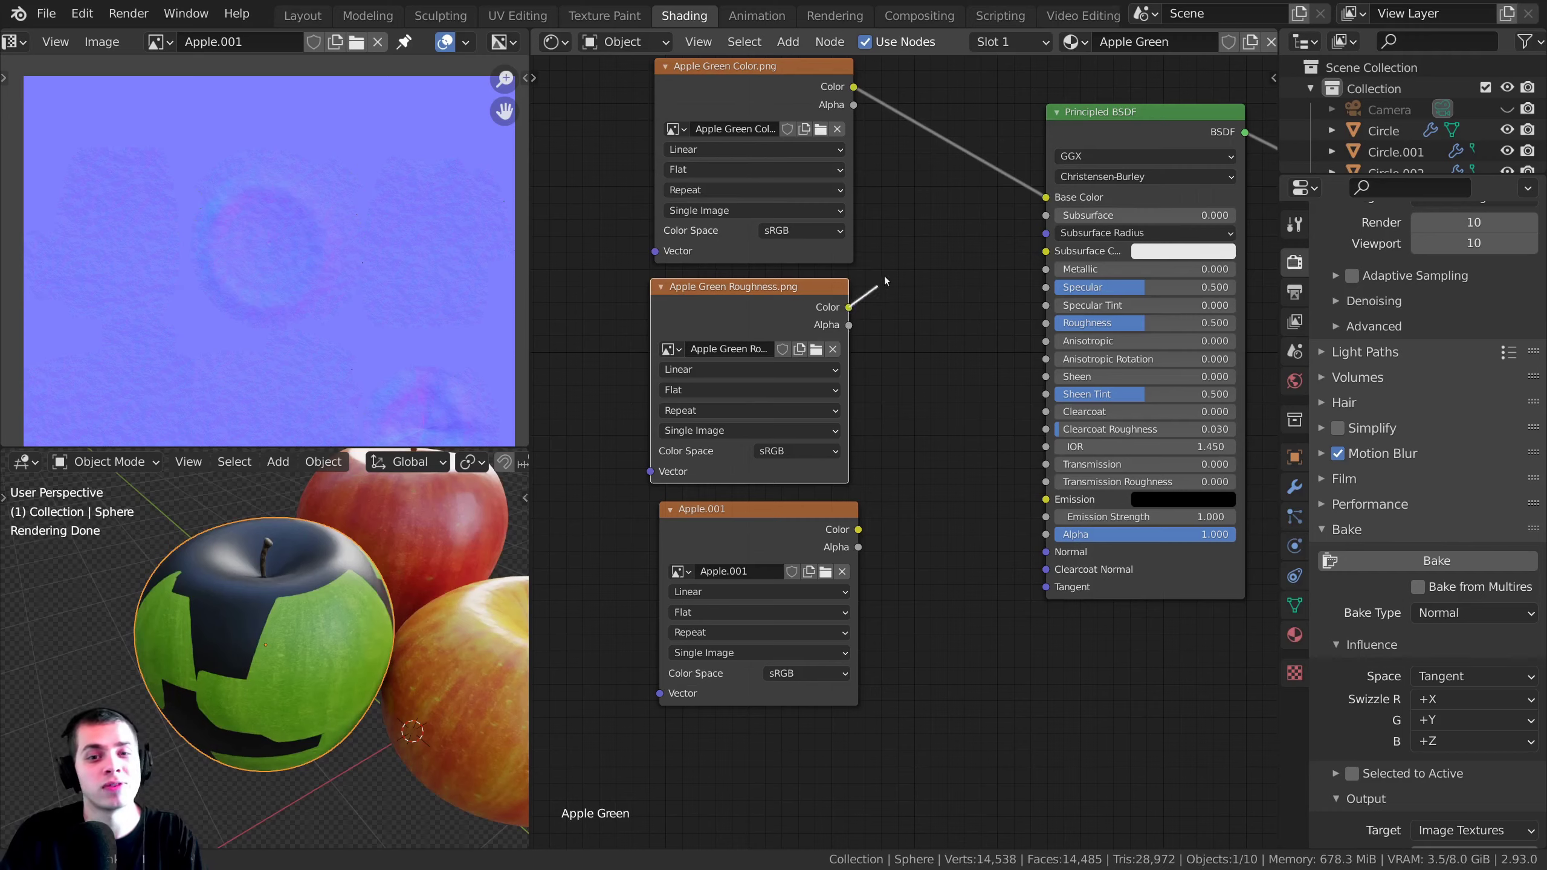
left_click_drag(1053, 329, 1046, 323)
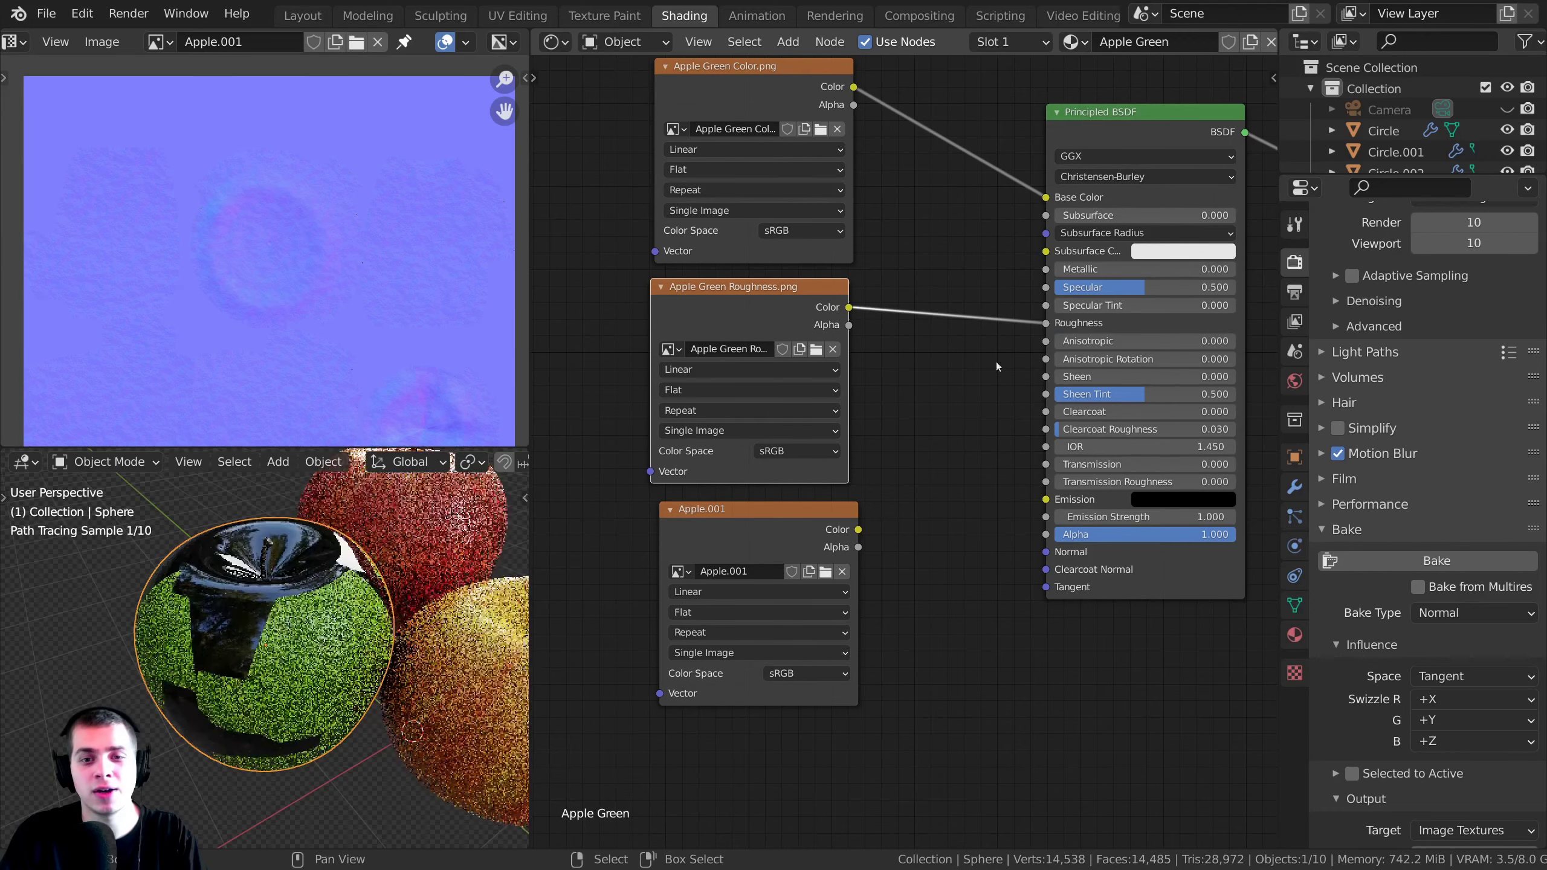
middle_click_drag(772, 470, 801, 432)
left_click(804, 412)
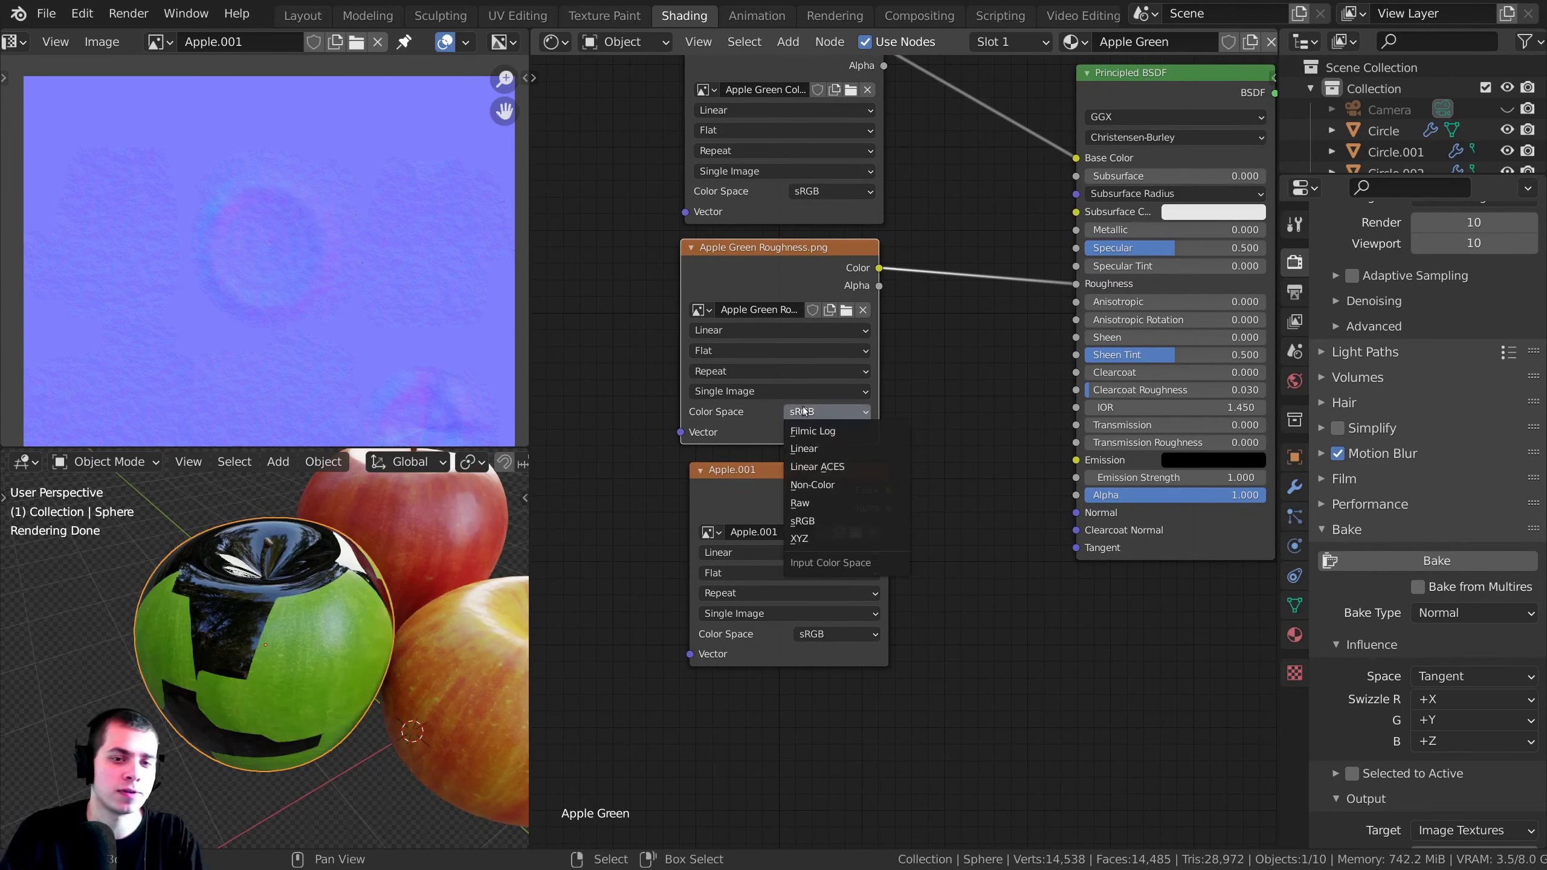
left_click(814, 485)
- Connect the Apple.001 normal image to the Normal input and set its color space to Non-Color
left_click_drag(792, 491, 973, 384)
left_click_drag(1077, 515, 1077, 514)
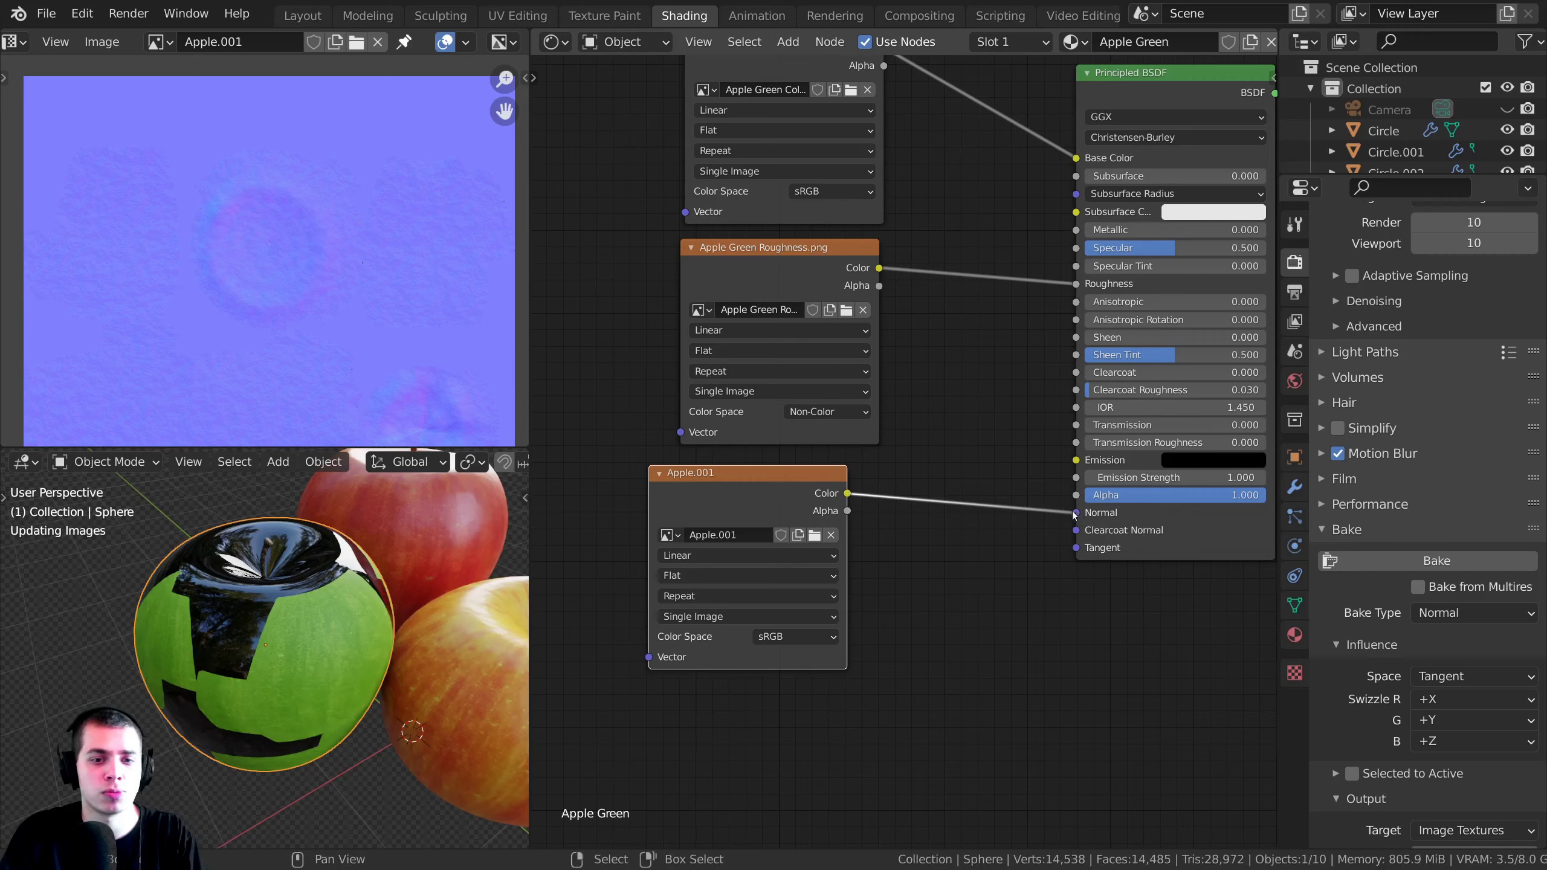
scroll(719, 525, "up", 1)
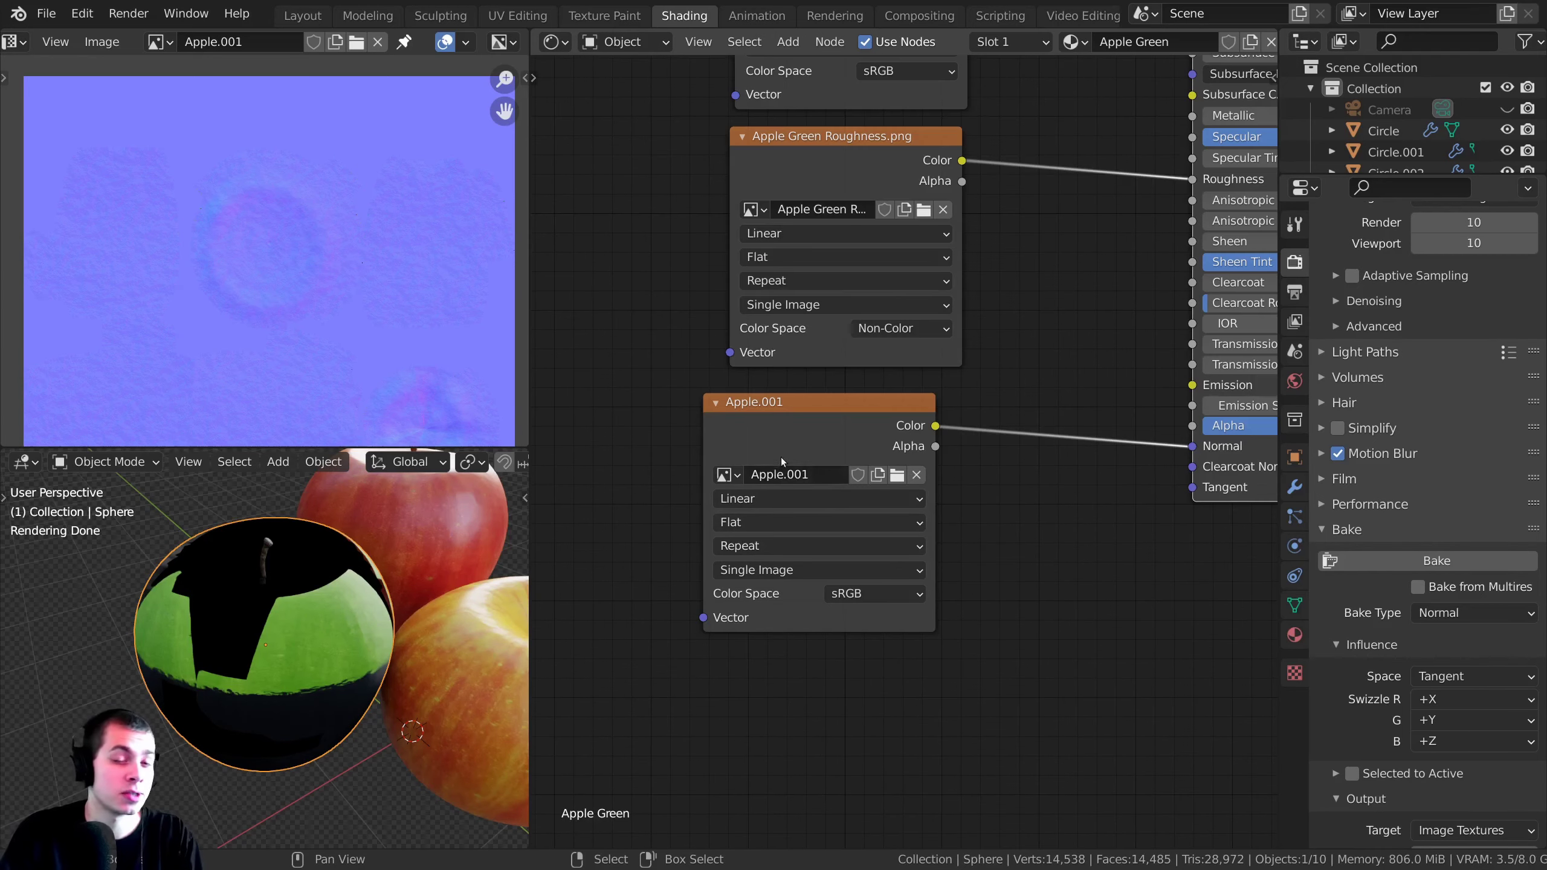
left_click(877, 593)
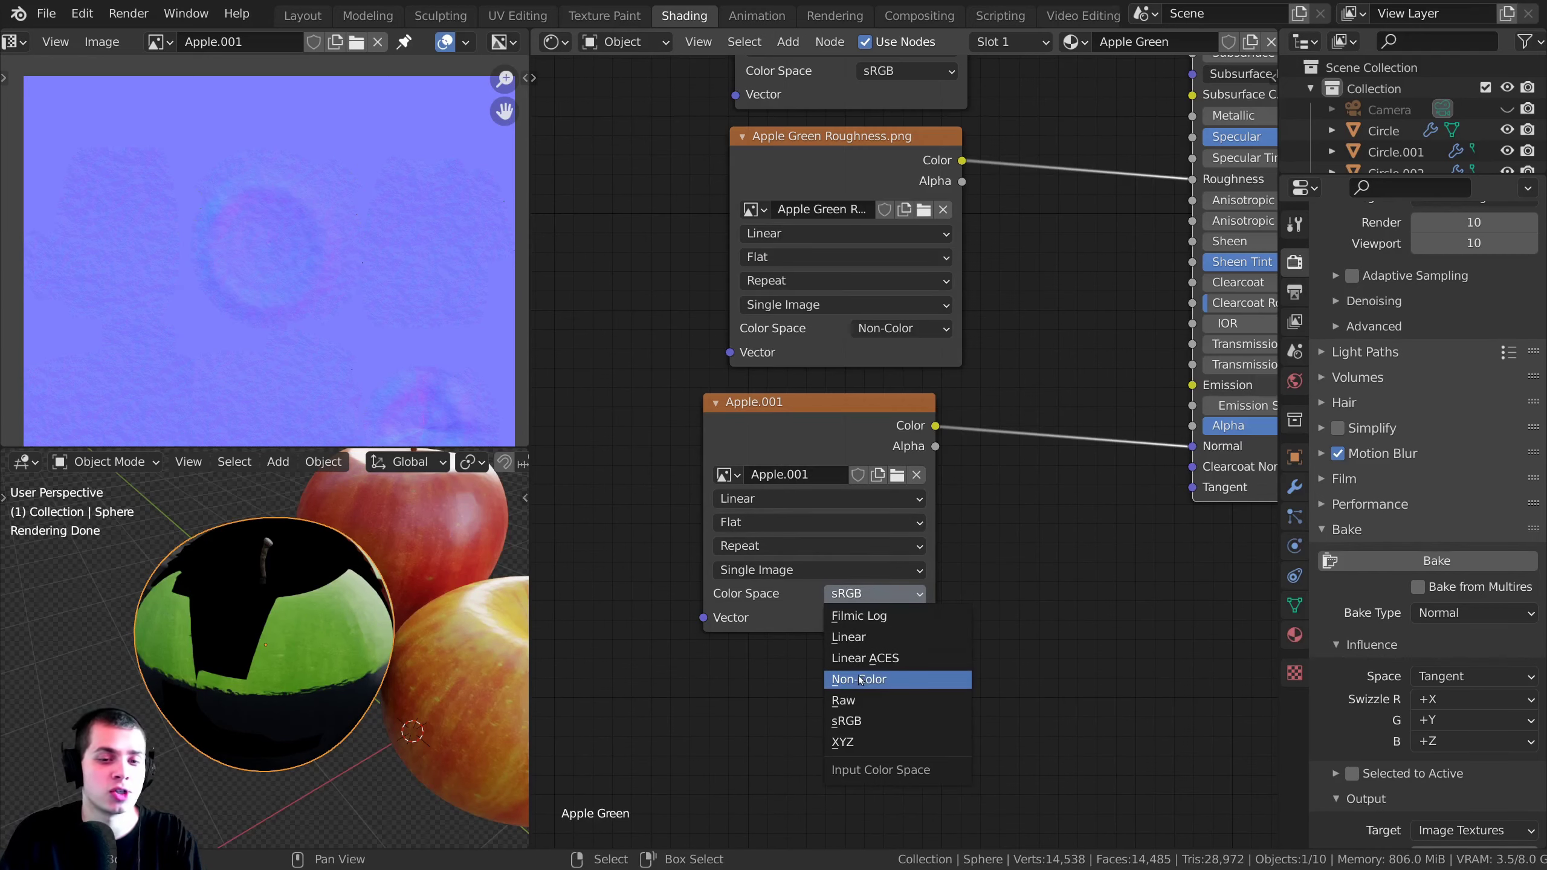
left_click(877, 678)
scroll(822, 457, "down", 2)
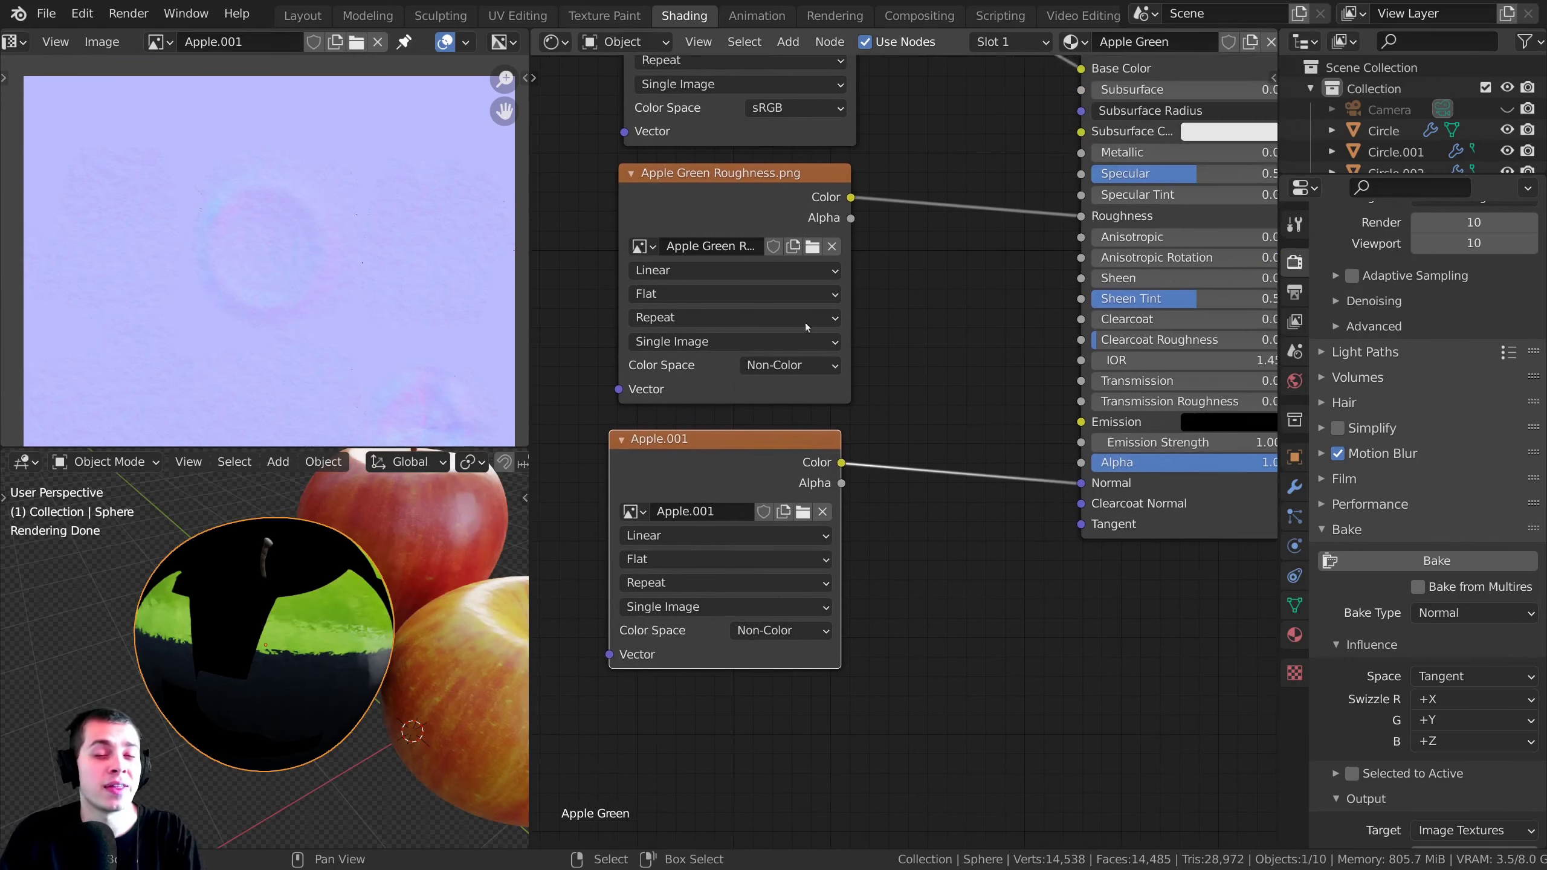
- Search 'nor' to add a Normal Map node onto the Apple.001-to-Normal link, then orbit to check the apple
key("shift+a")
left_click(810, 310)
type("nor")
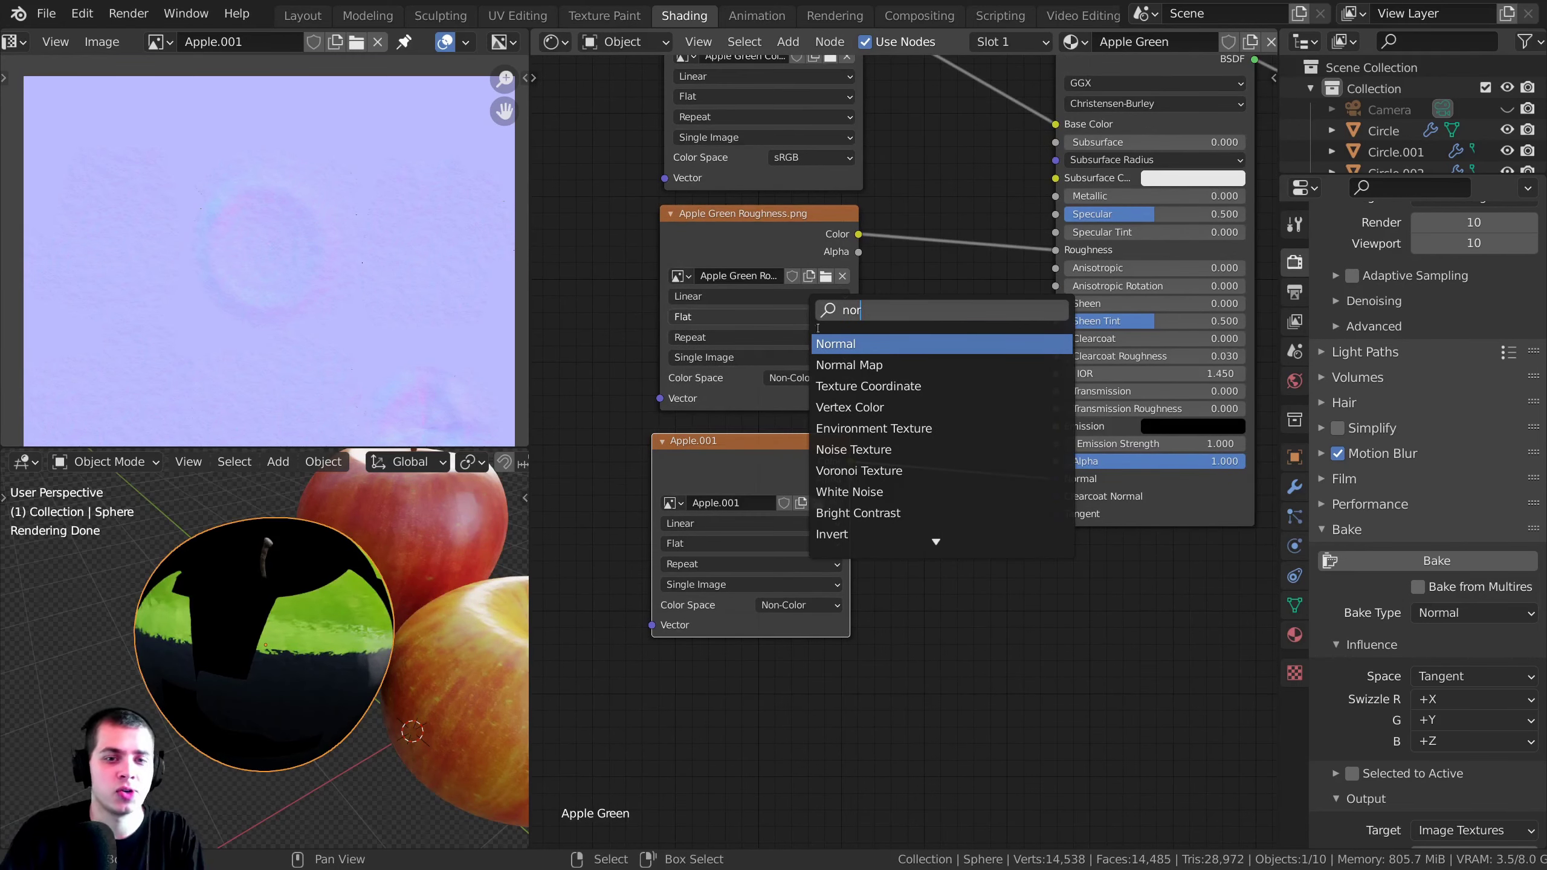
left_click(852, 364)
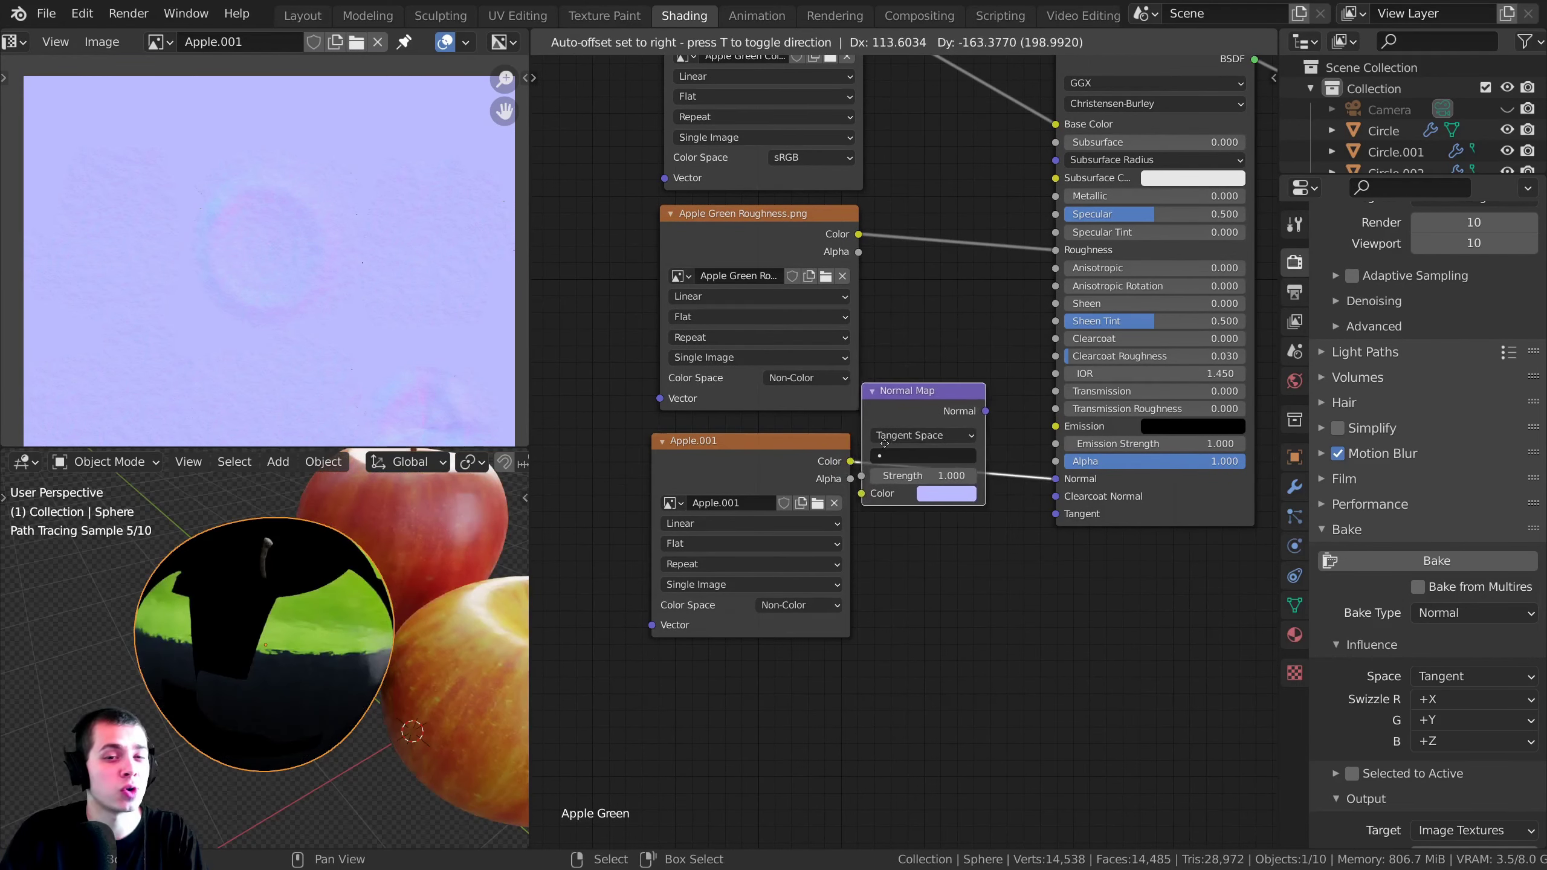
left_click(974, 444)
scroll(958, 435, "down", 2)
middle_click_drag(958, 435, 882, 491)
mouse_move(437, 553)
middle_mouse_down()
mouse_move(298, 619)
mouse_move(349, 625)
mouse_move(279, 608)
middle_mouse_up()
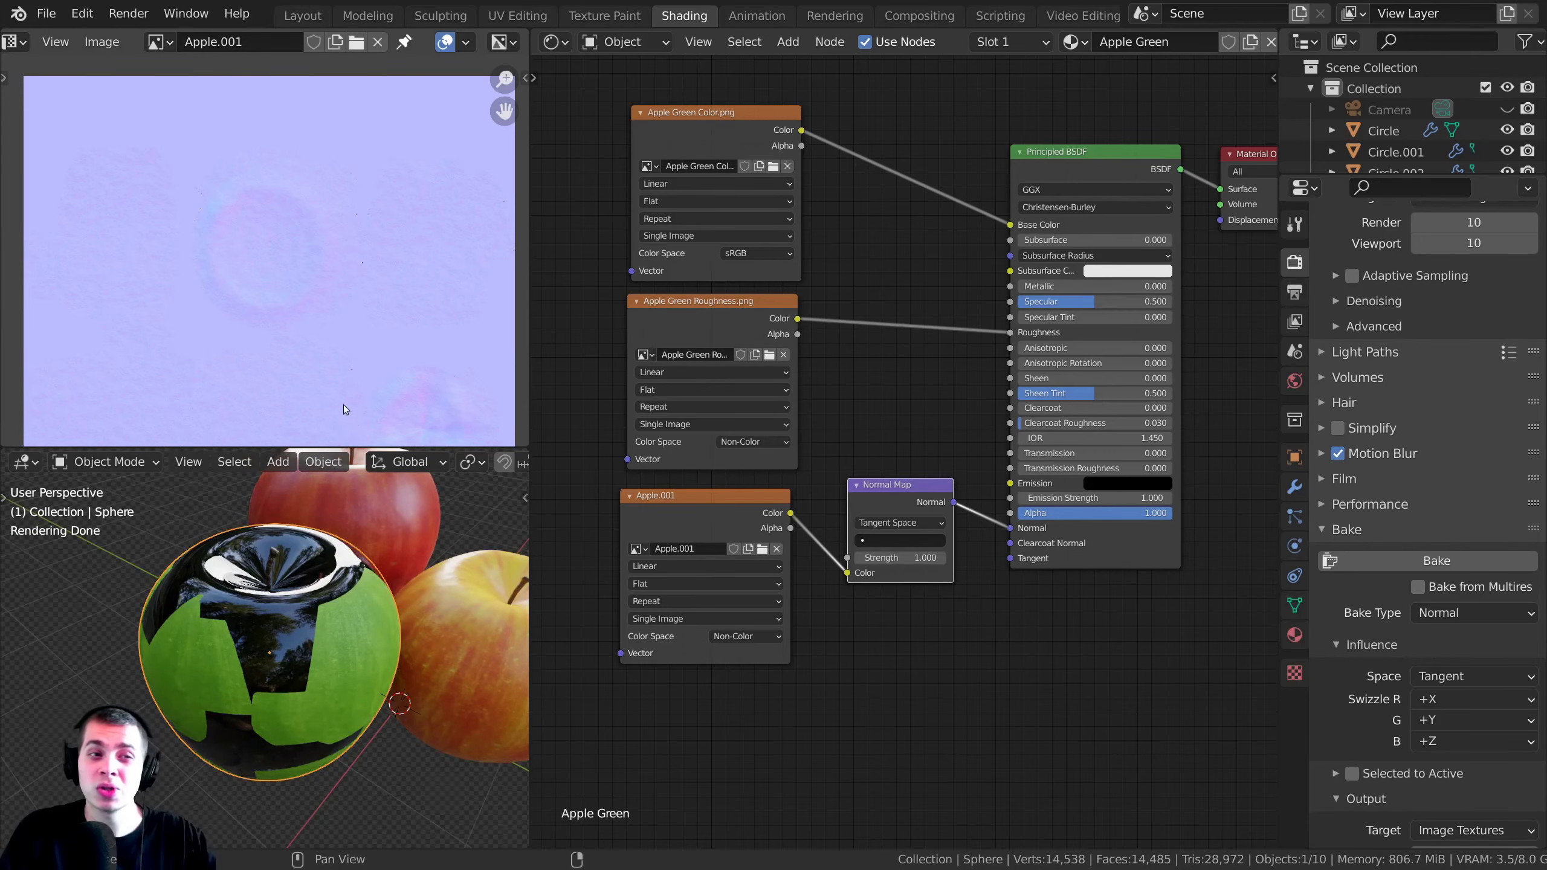
- Remove the original UVMap from the sphere's UV Maps and rename UVMap 2 to UVMap
left_click(1295, 604)
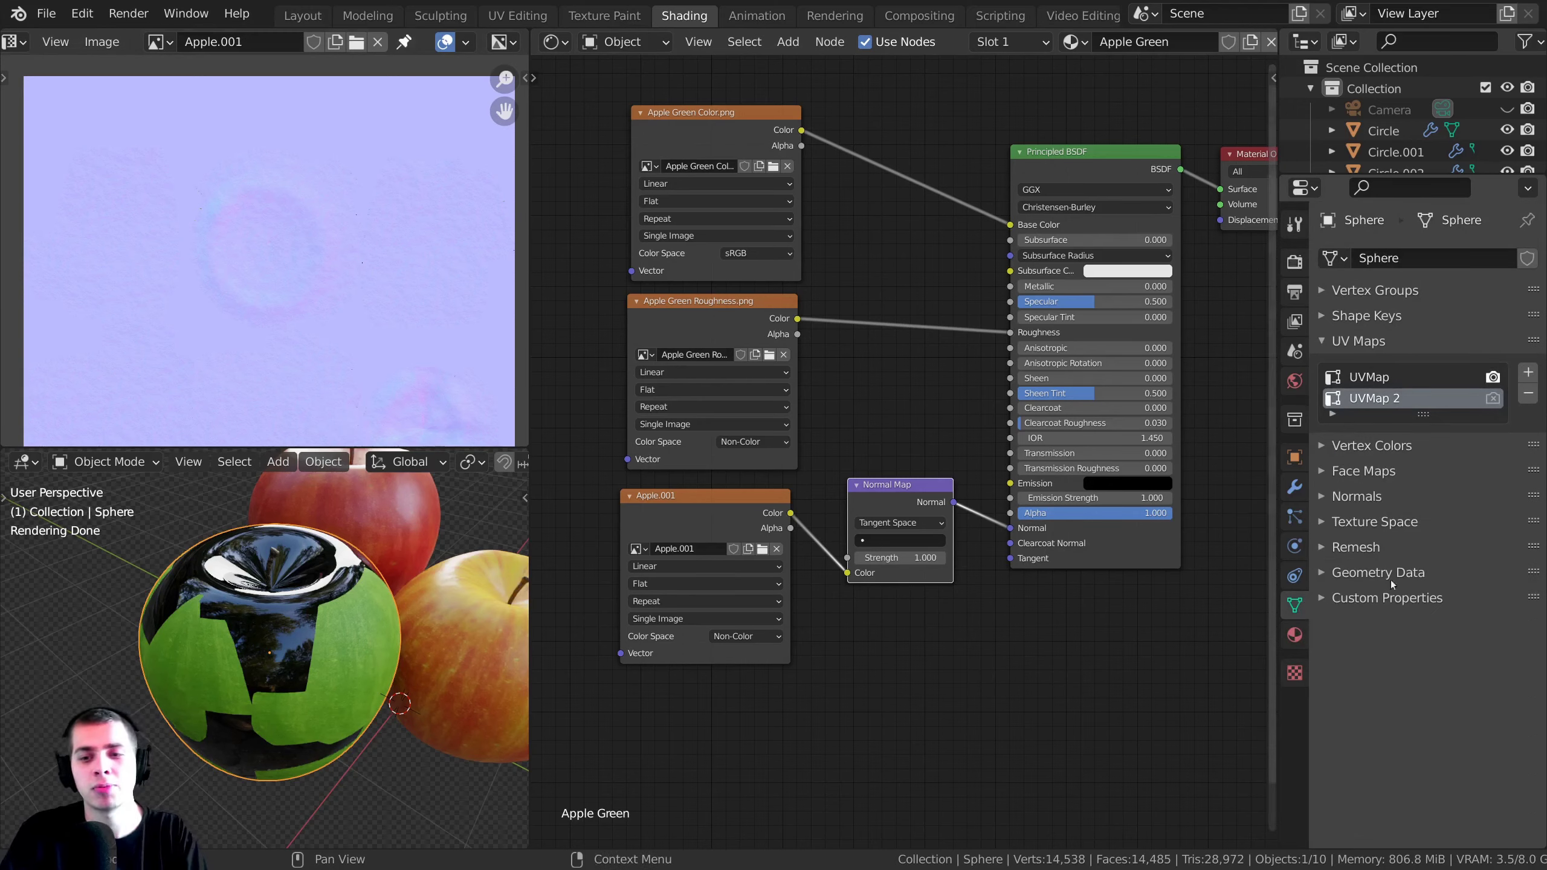
left_click(1381, 376)
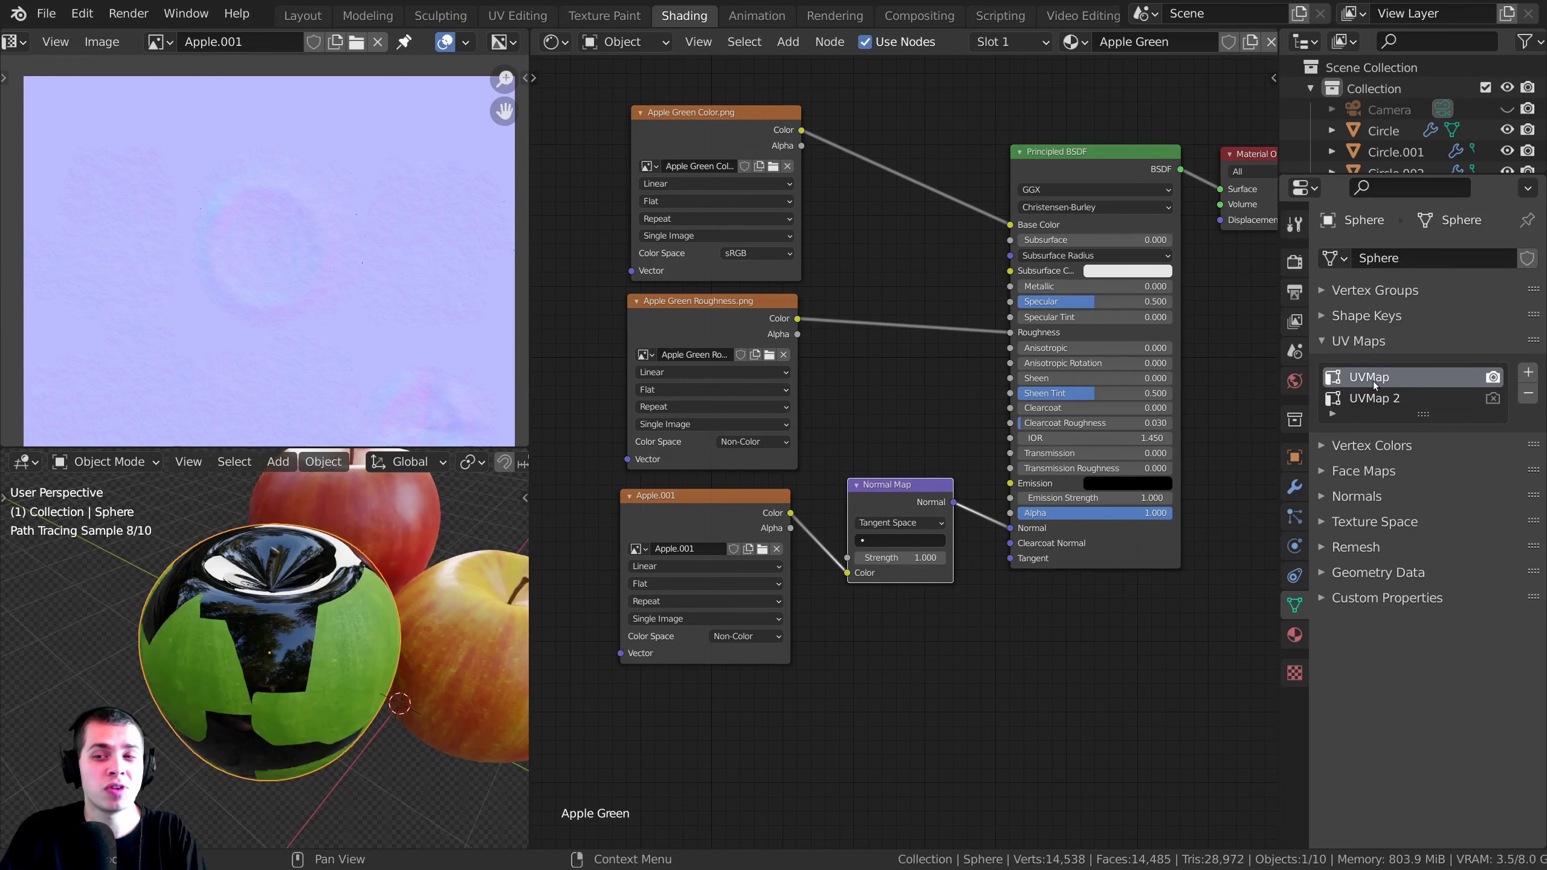
left_click(1529, 396)
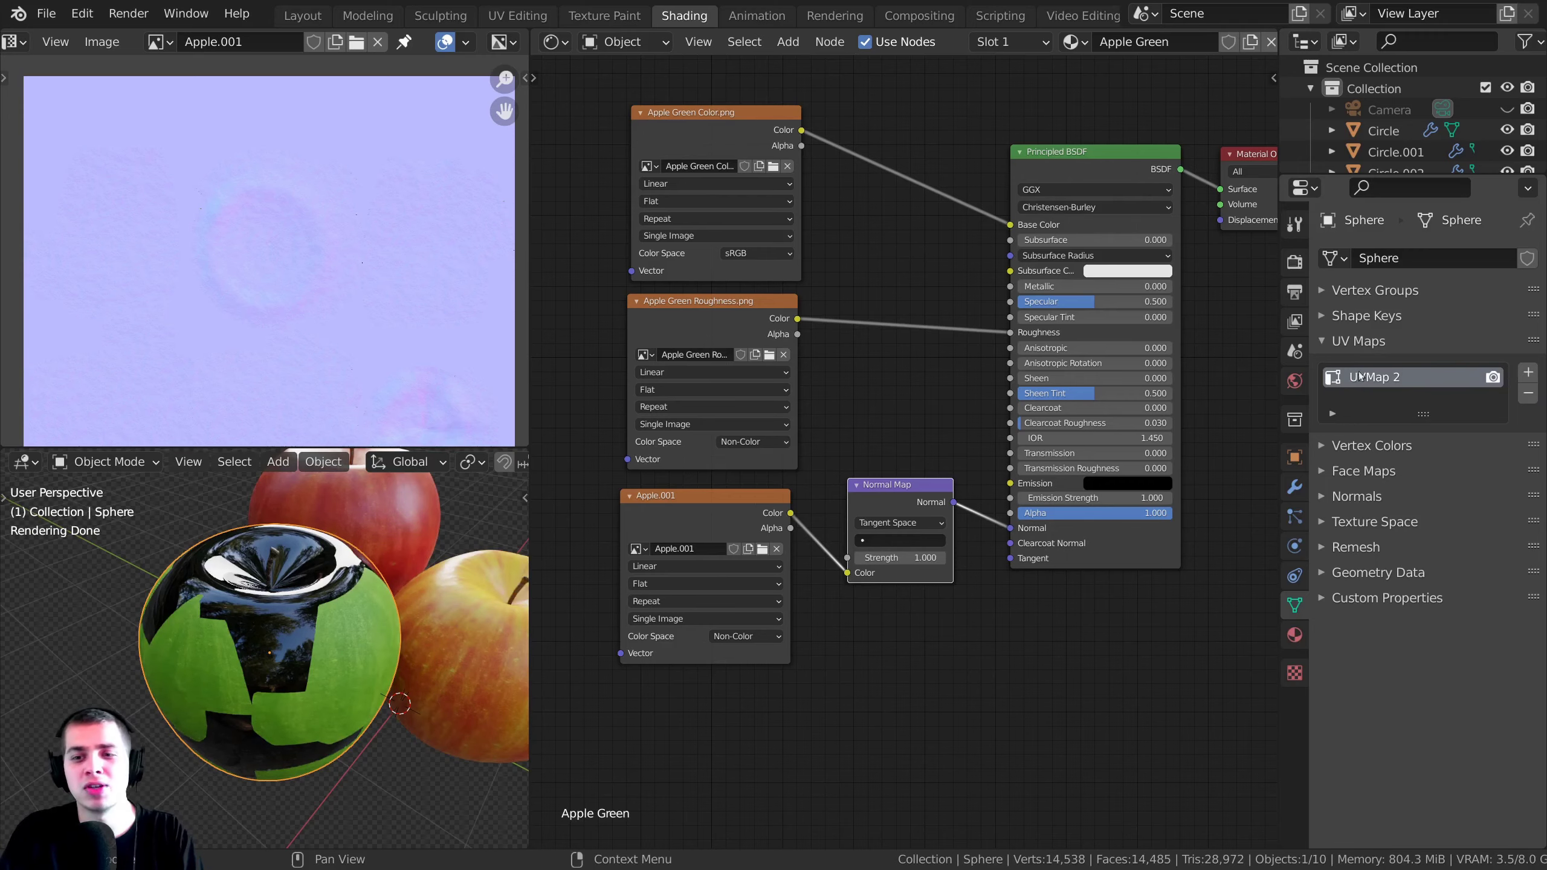
double_click(1397, 376)
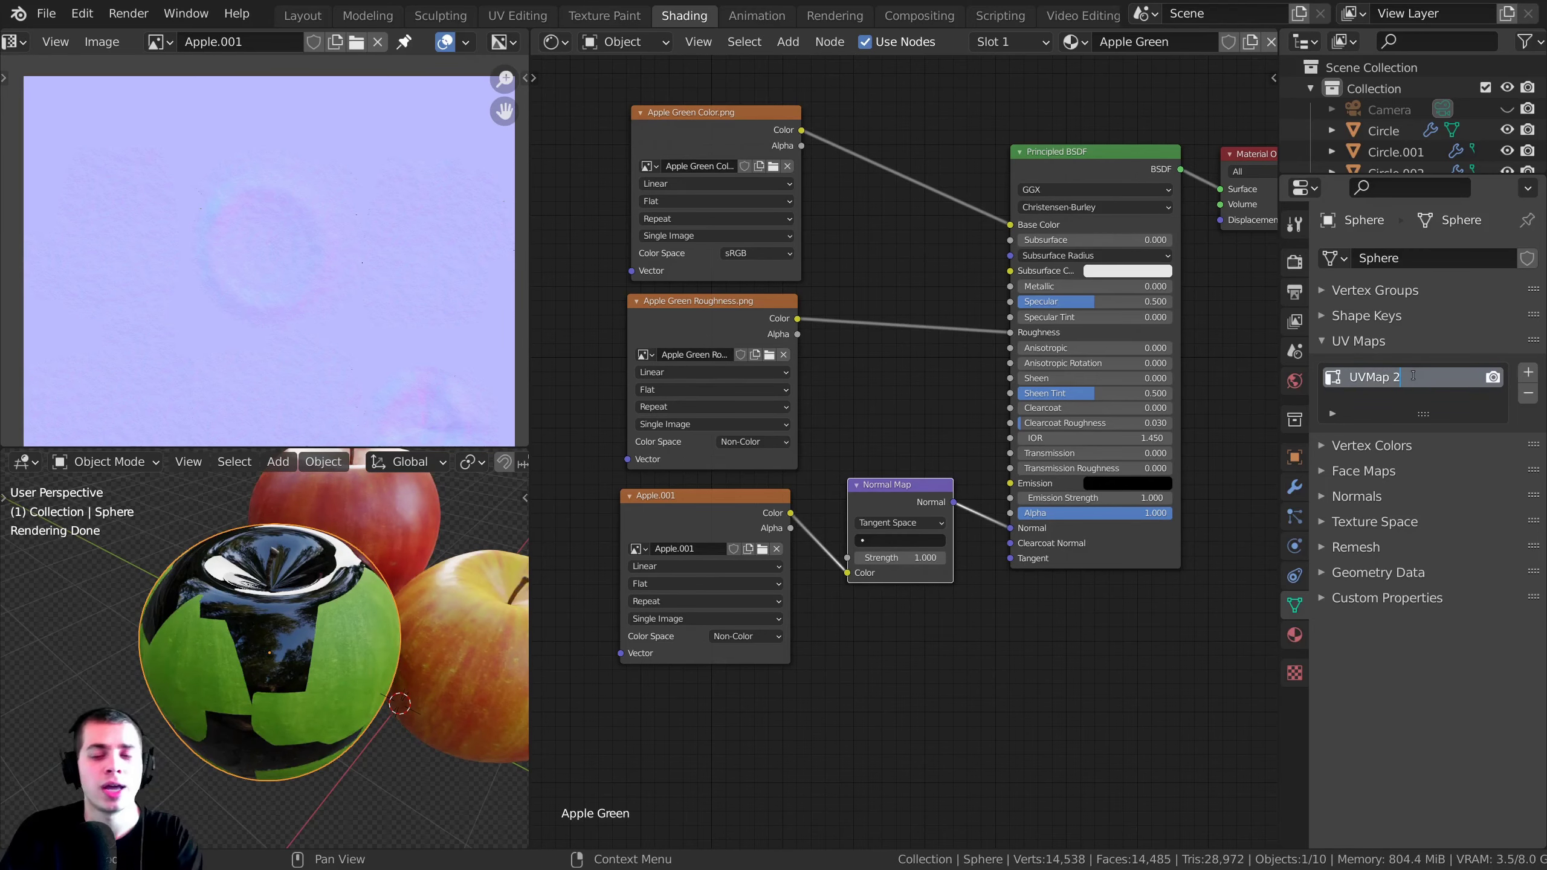
key("Return")
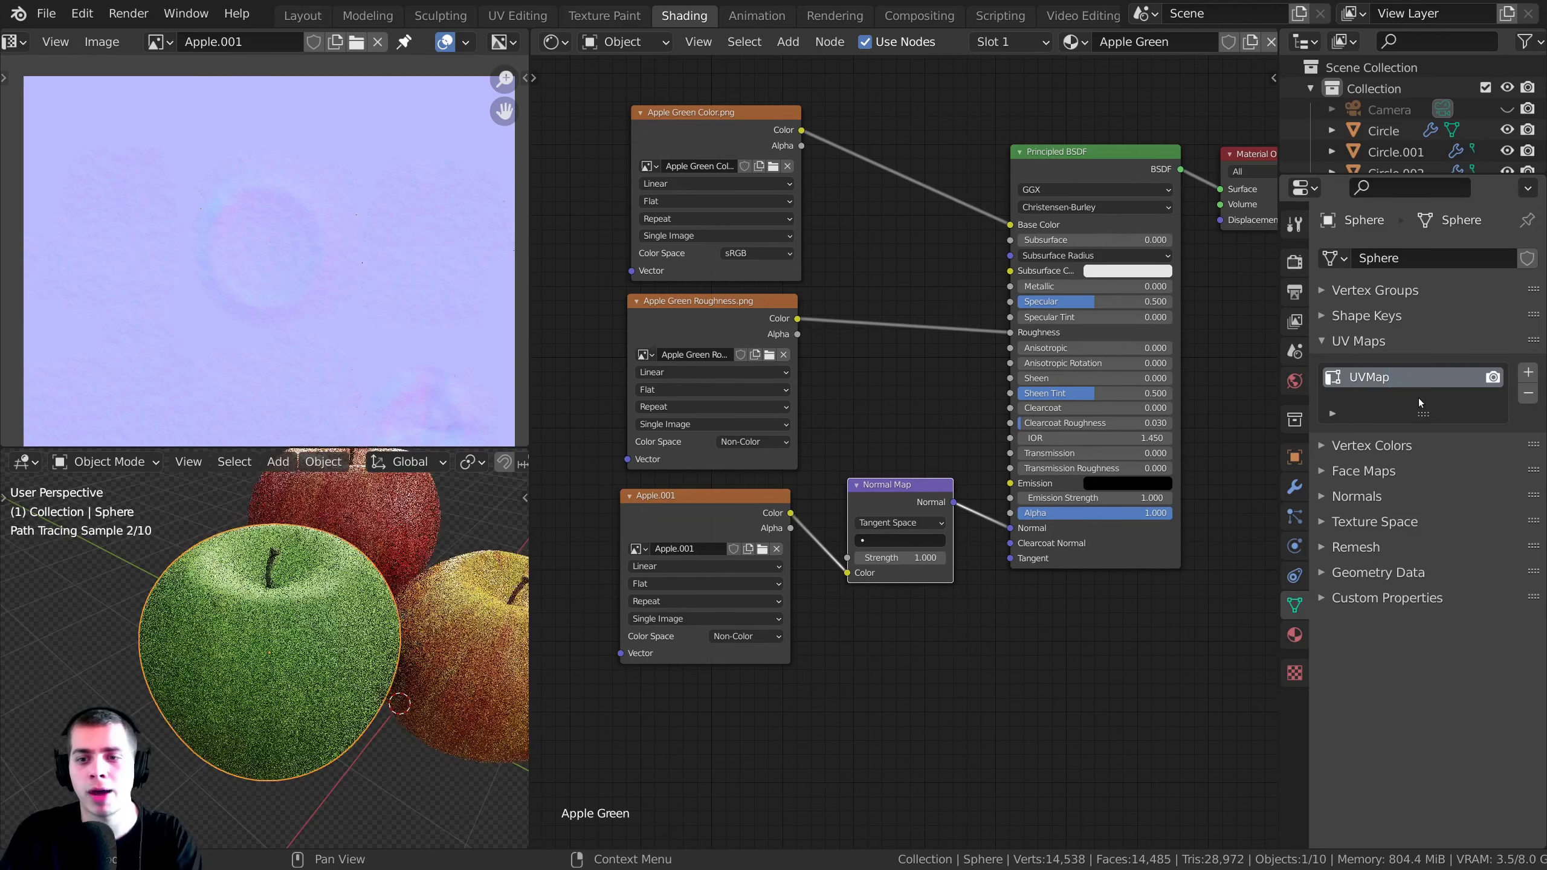
- Switch the viewport to solid, then rendered shading, orbiting around the apples
scroll(416, 163, "down", 5)
key("z")
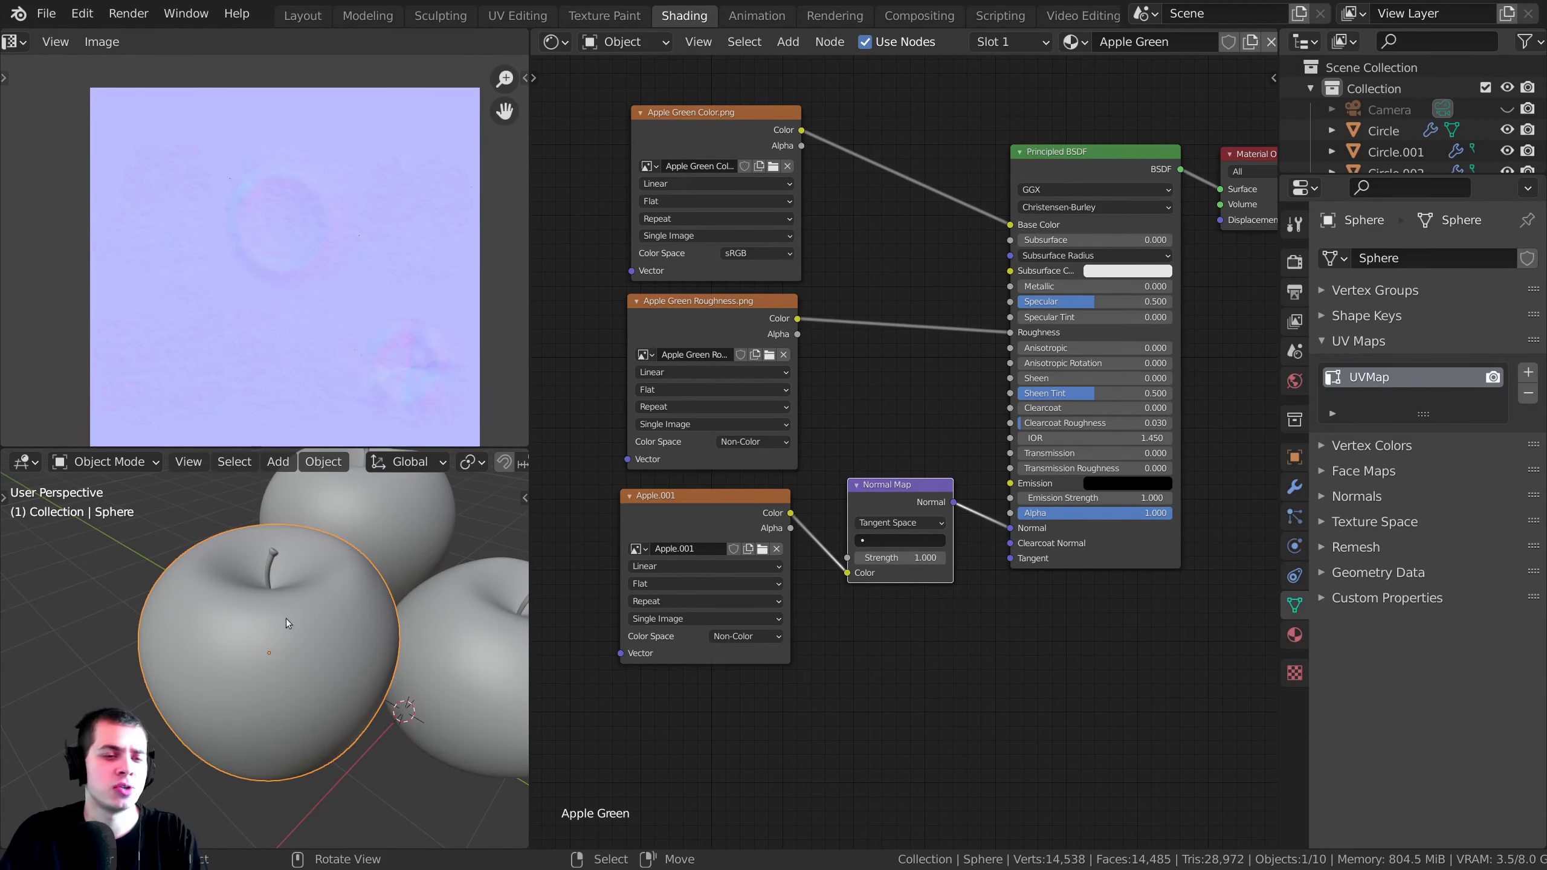
middle_click_drag(291, 641, 262, 677)
key("z")
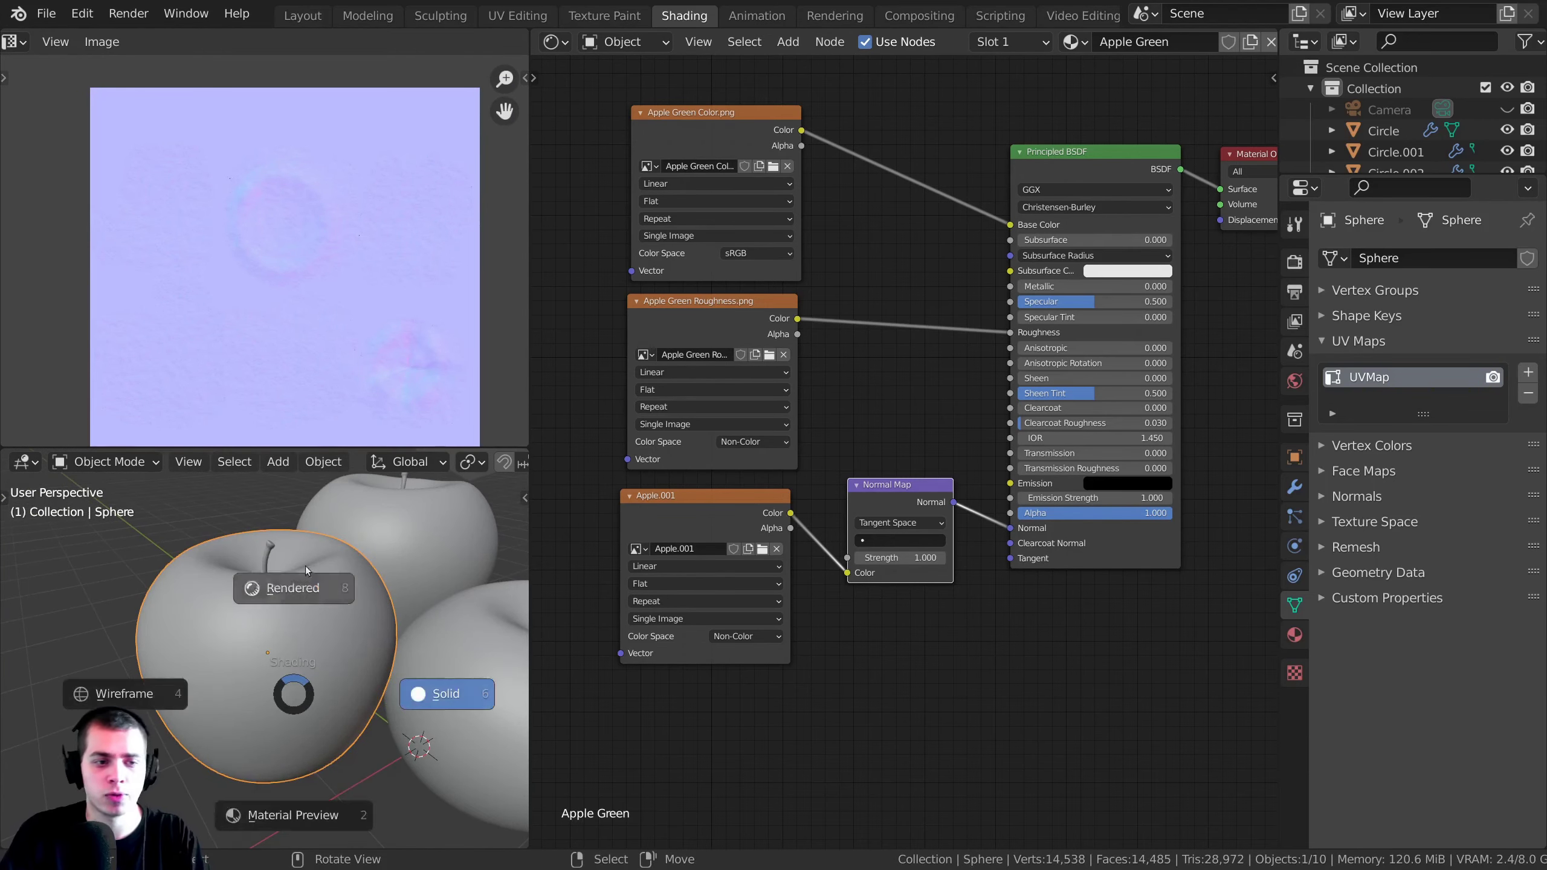
left_click(304, 570)
scroll(333, 585, "up", 1)
middle_click_drag(334, 585, 345, 512)
- Preview the Apple Green Color image, then the roughness image, alone on the apple
left_click(723, 144, "ctrl+shift")
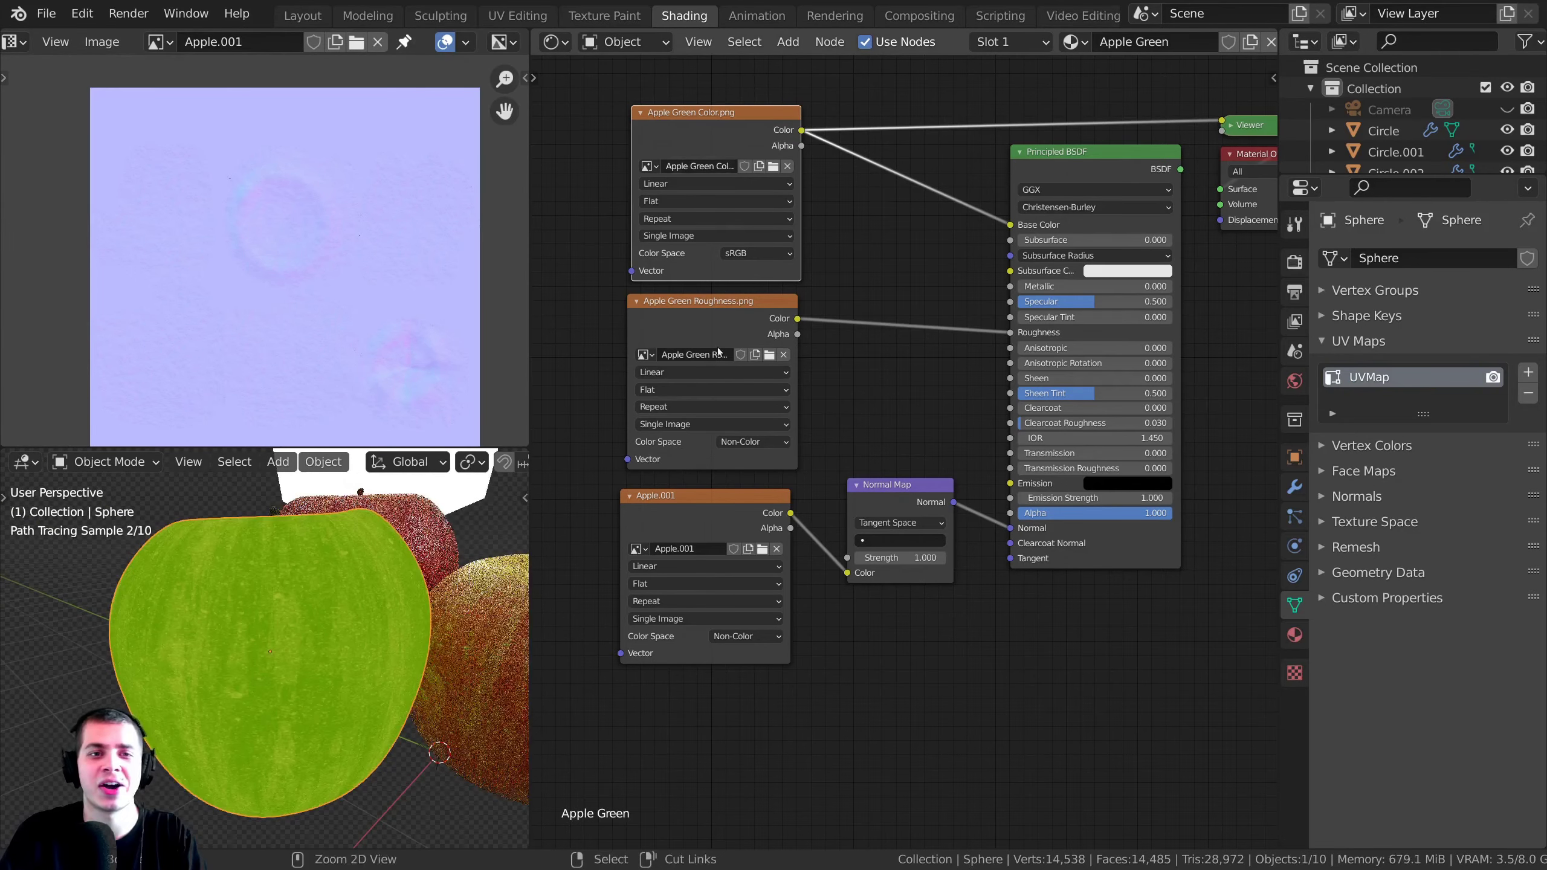
middle_click_drag(232, 721, 236, 801)
left_click(684, 334, "ctrl+shift")
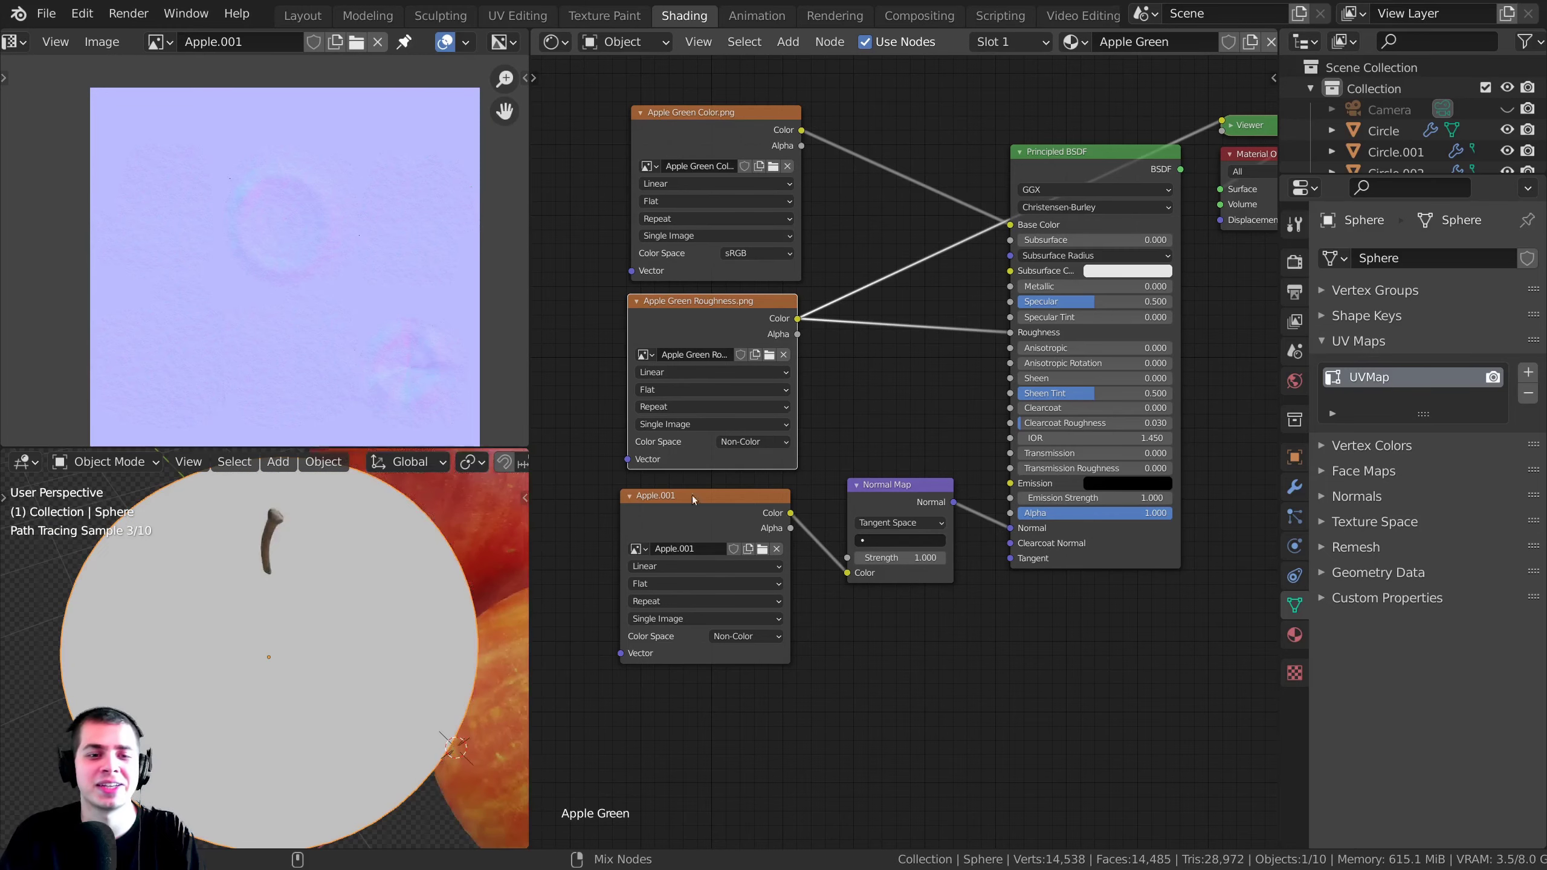